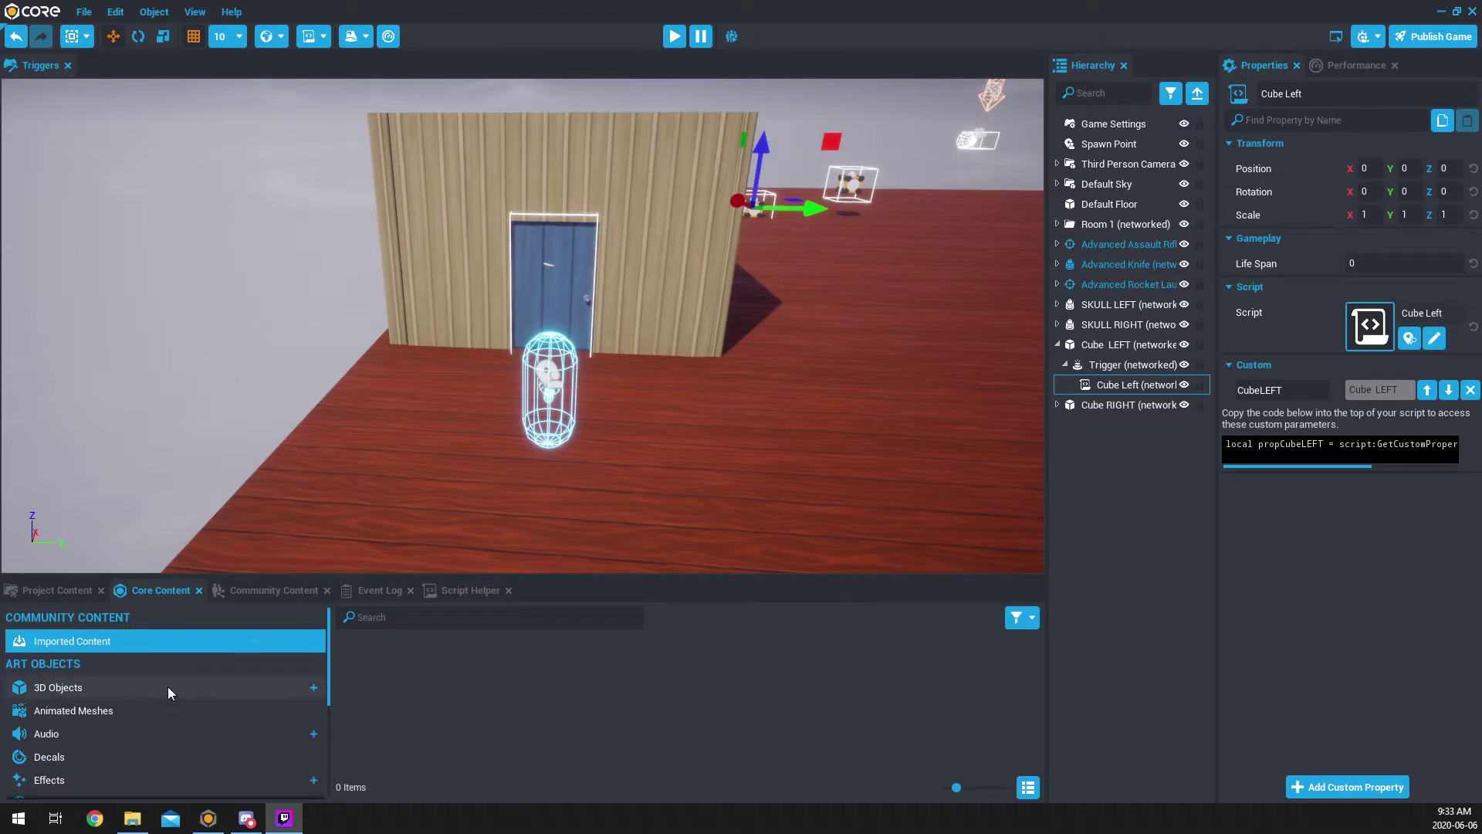
Step: Place a Trigger from the Gameplay Objects on the floor beside the room and raise it to a Z position of 60
scroll(169, 687, "down", 1)
scroll(75, 651, "up", 1)
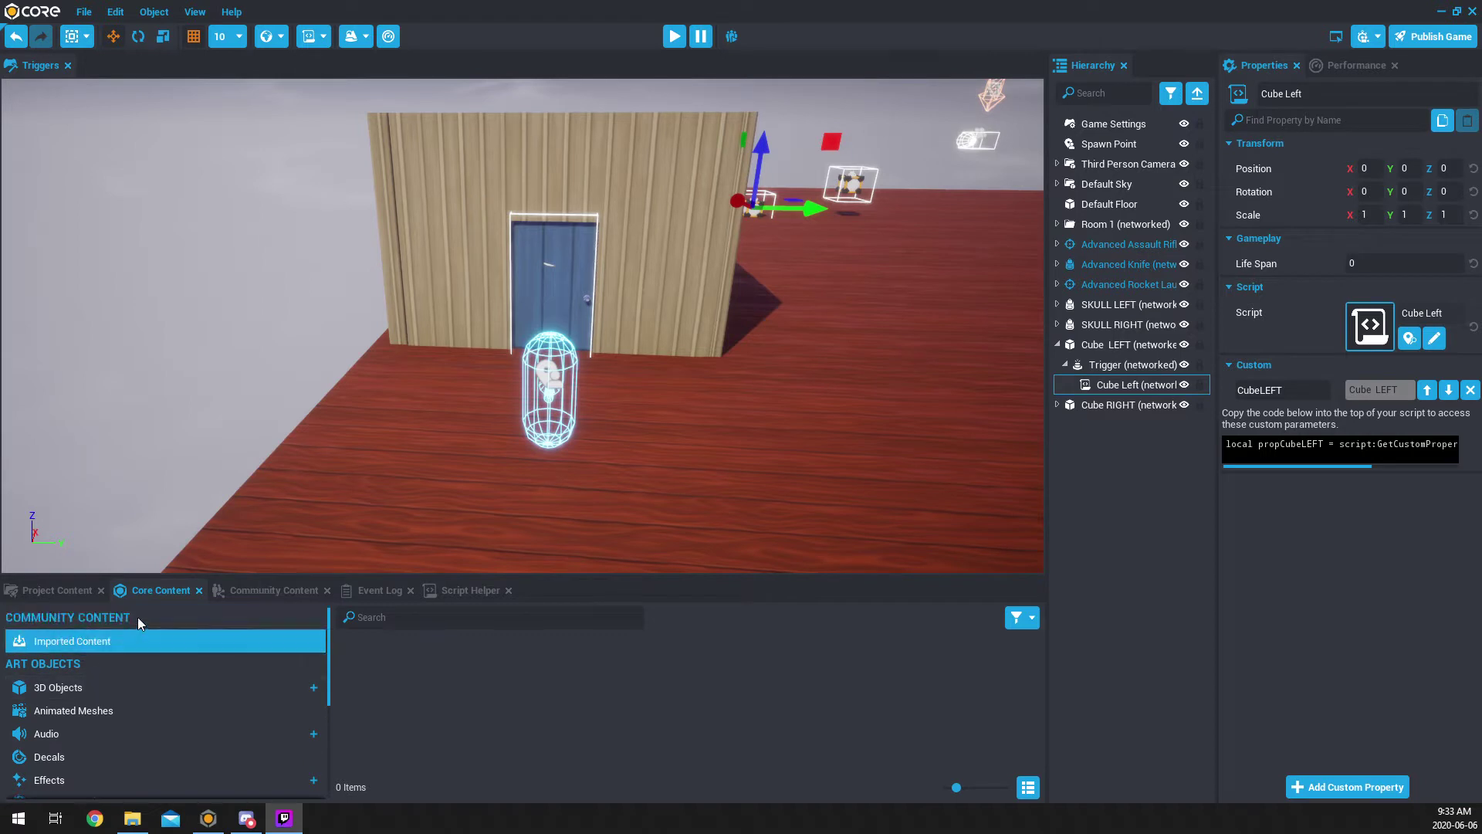
scroll(116, 716, "down", 3)
scroll(104, 721, "down", 2)
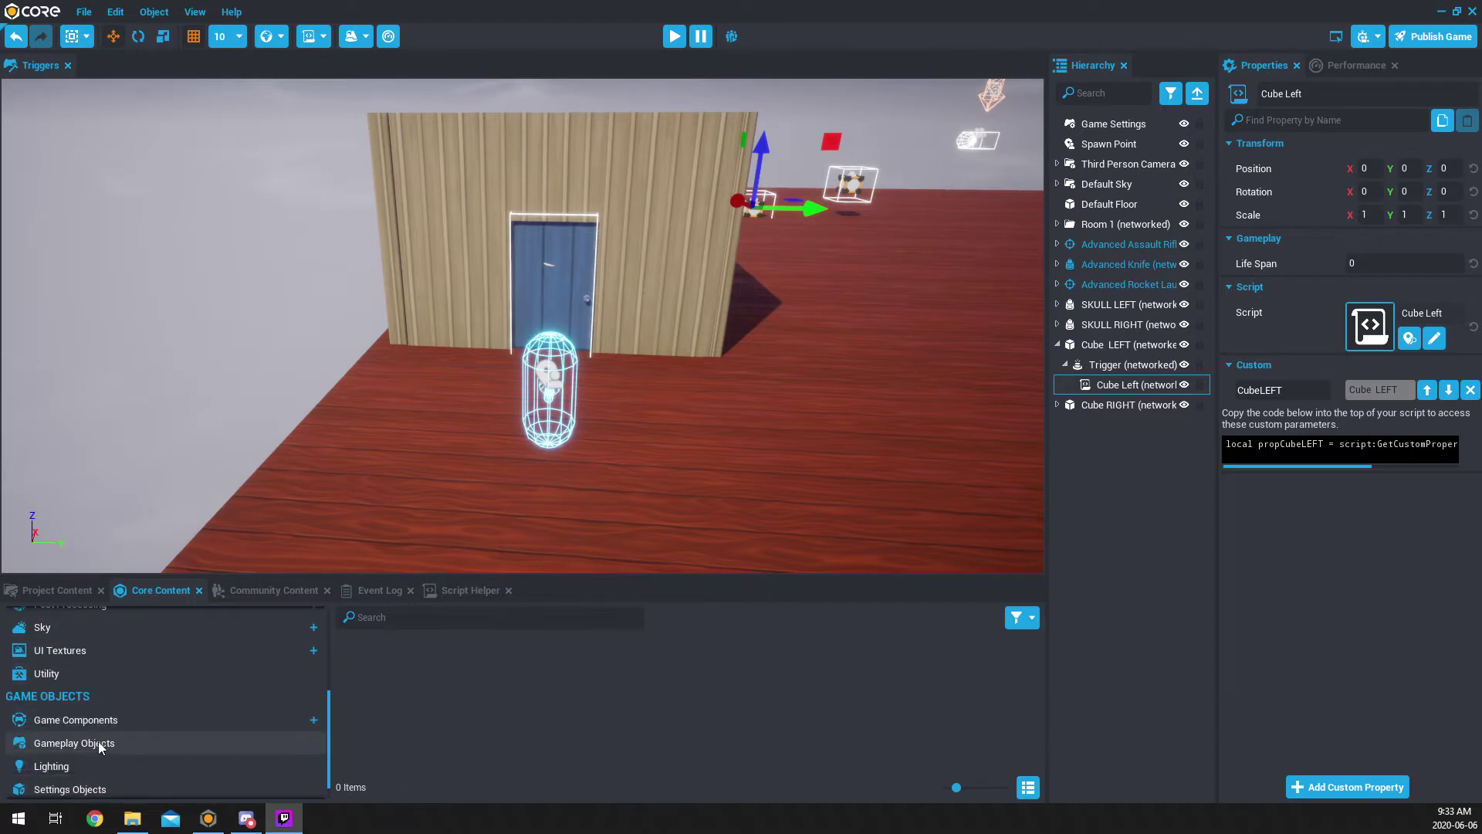
left_click(96, 744)
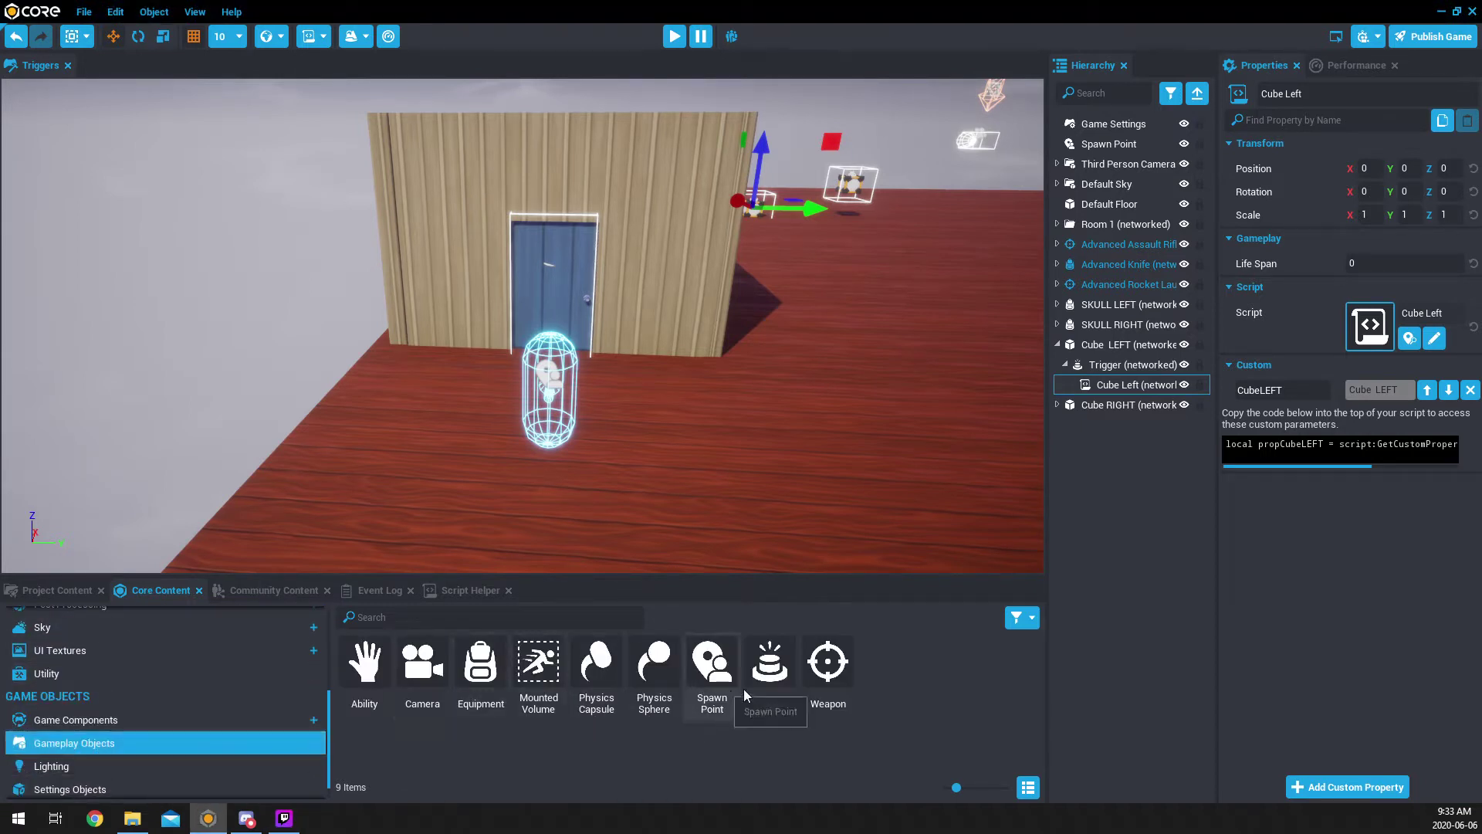
left_click_drag(757, 682, 971, 413)
right_click_drag(826, 515, 923, 494)
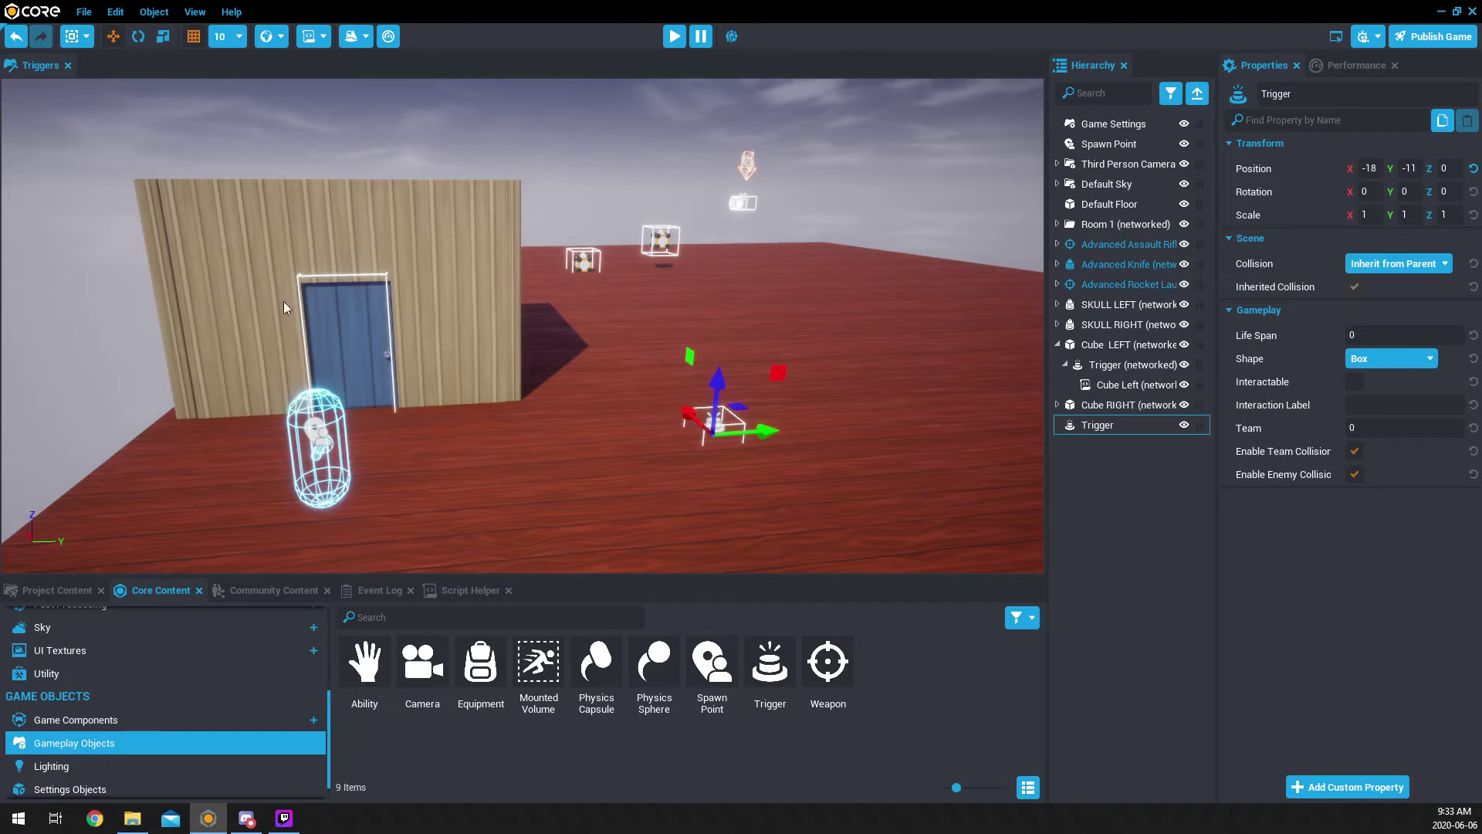
left_click_drag(718, 398, 720, 374)
right_click_drag(752, 464, 835, 465)
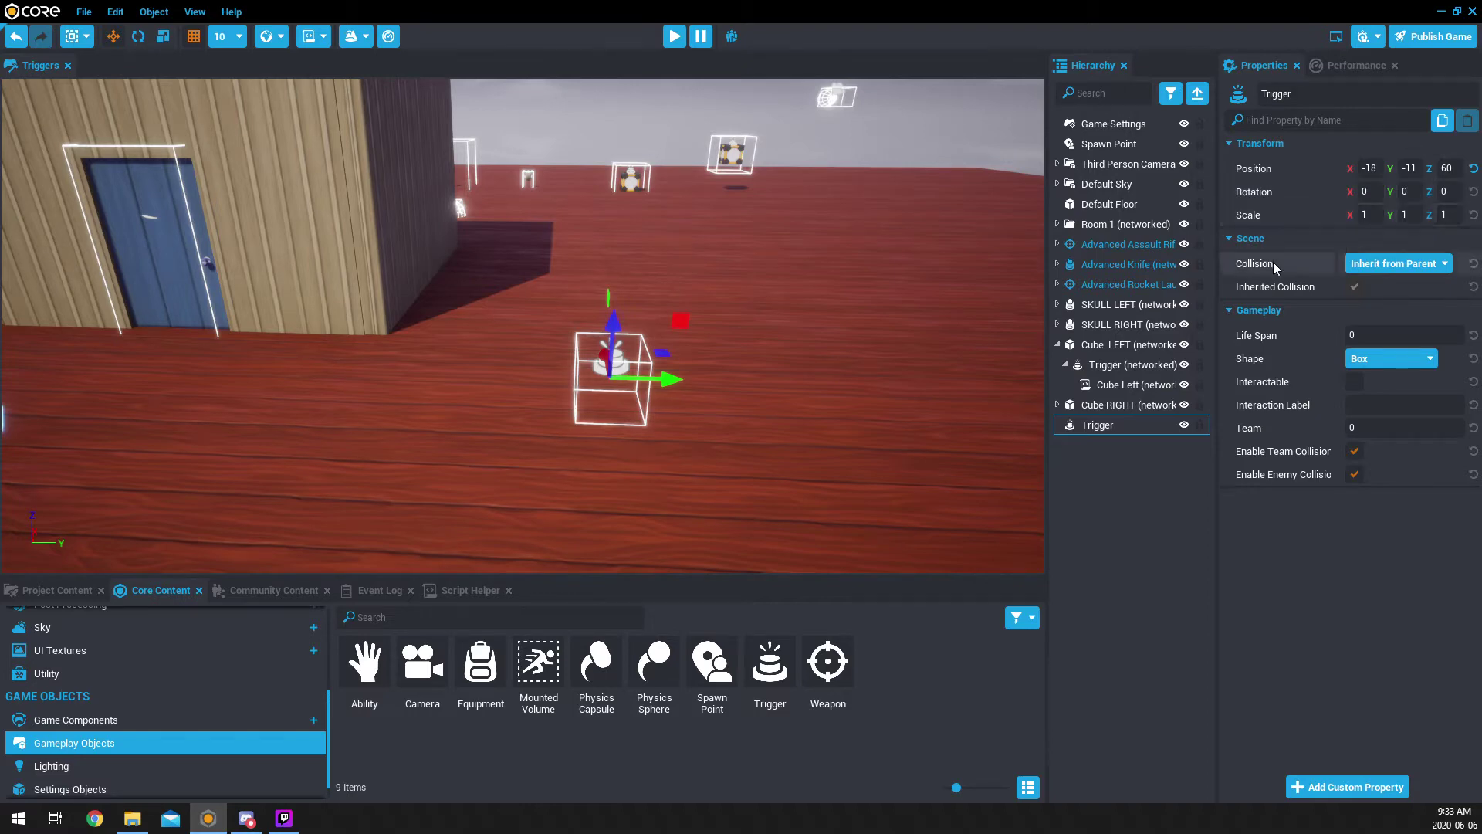
Step: Test the trigger in preview with collision set to Force On, and restore the collision to Inherit from Parent
left_click(1390, 263)
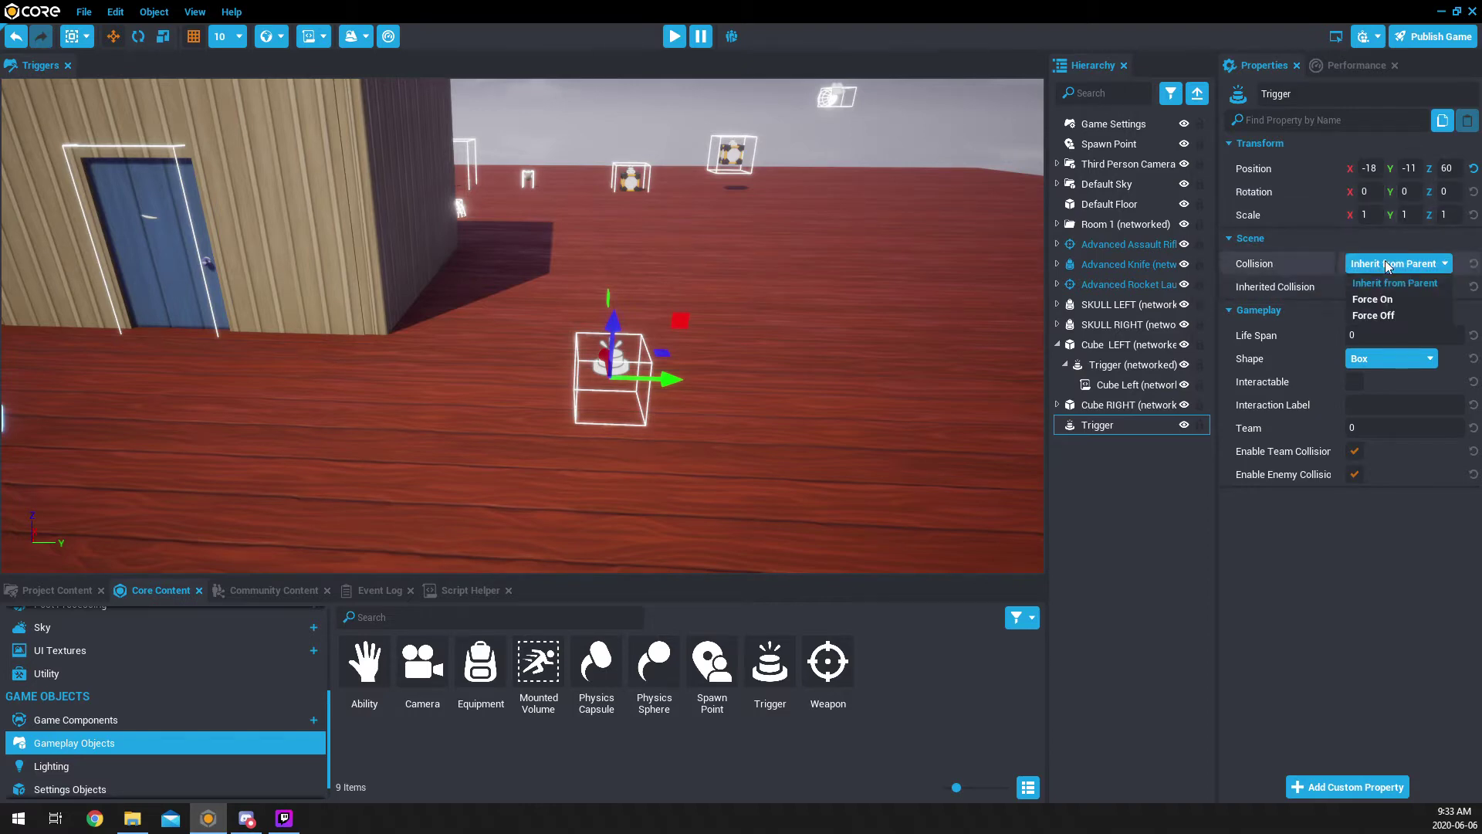
left_click(1378, 299)
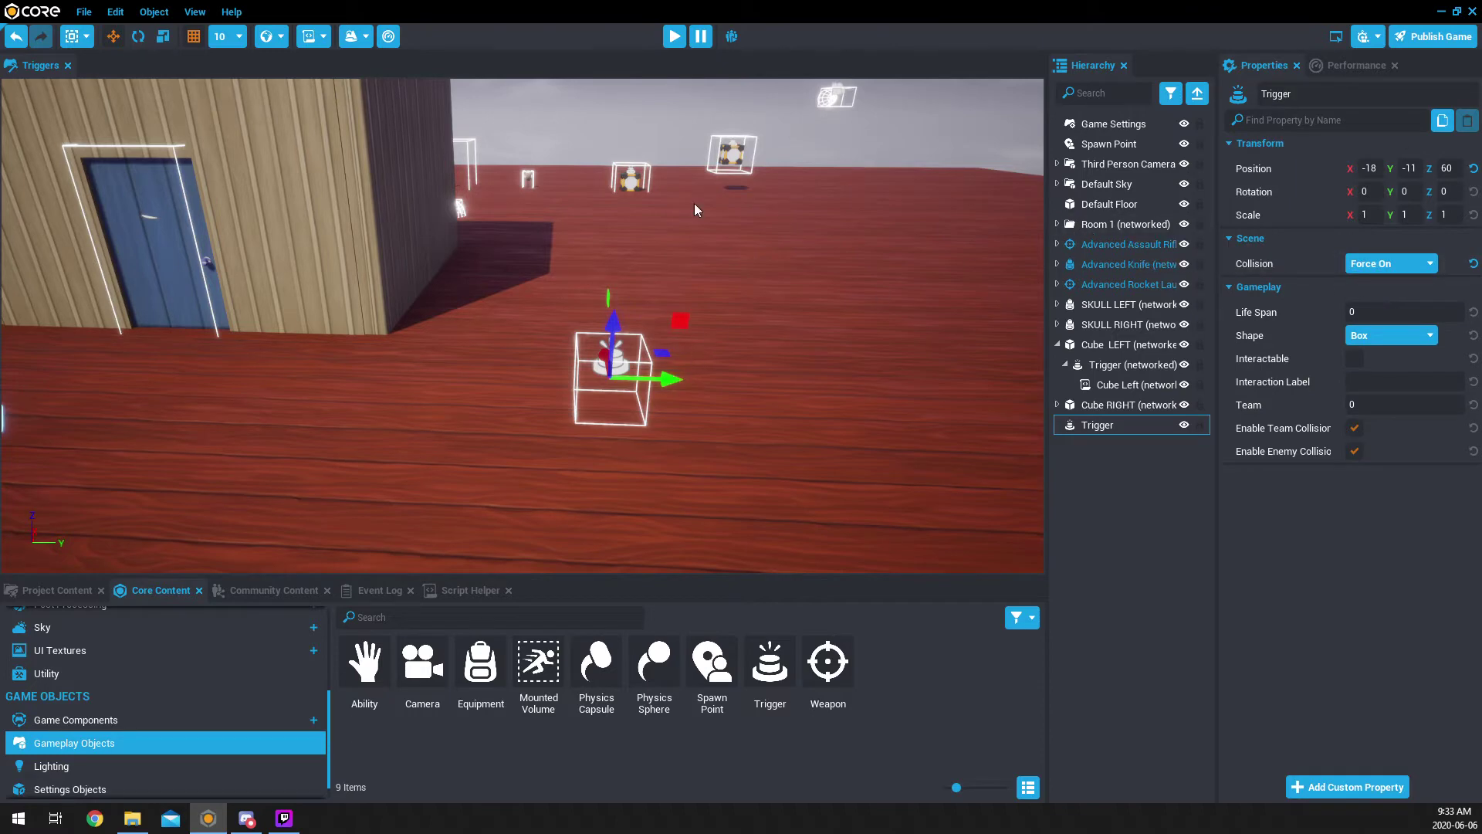
left_click(671, 39)
key("w")
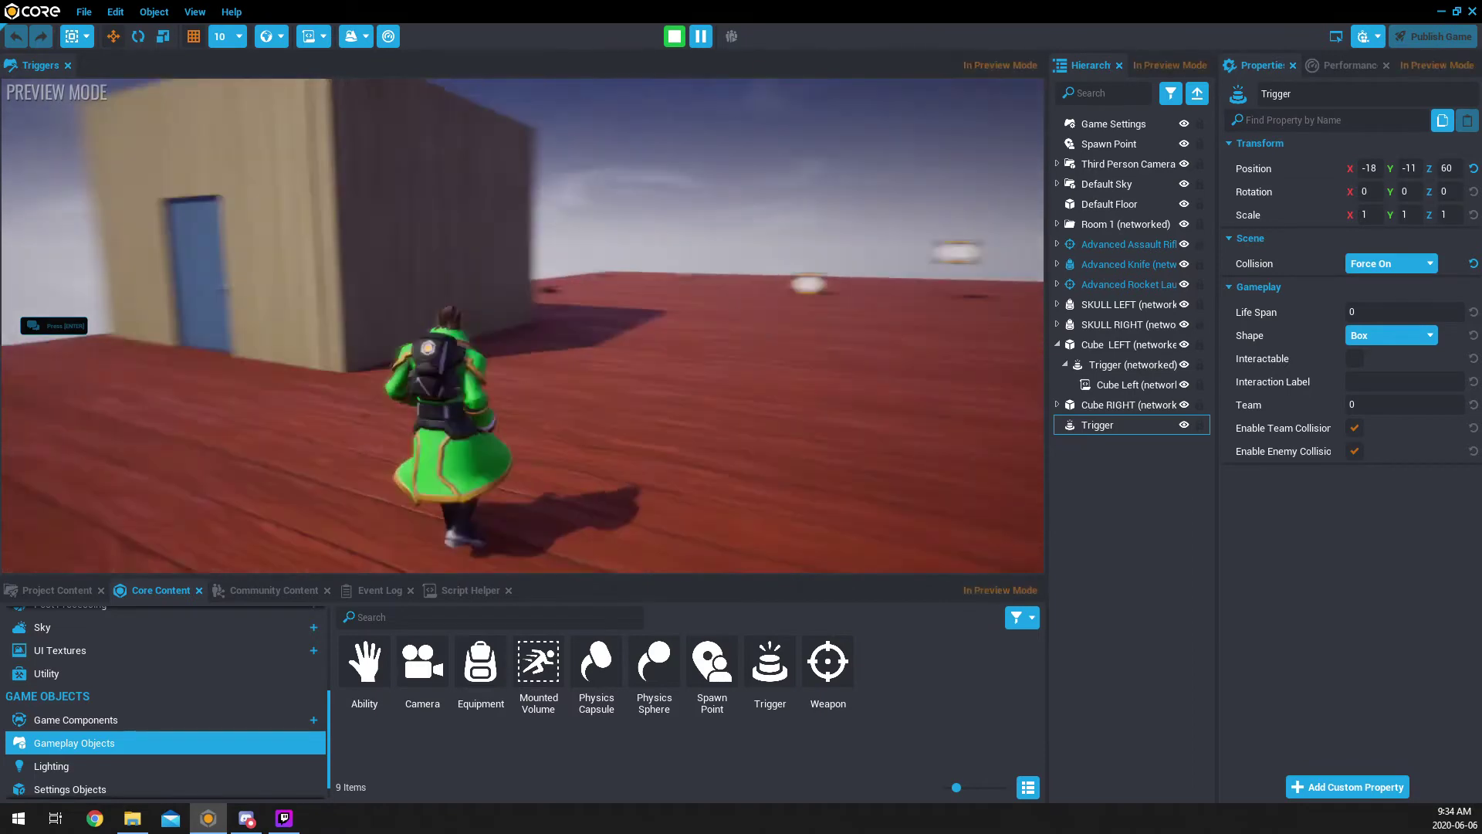
key("Escape")
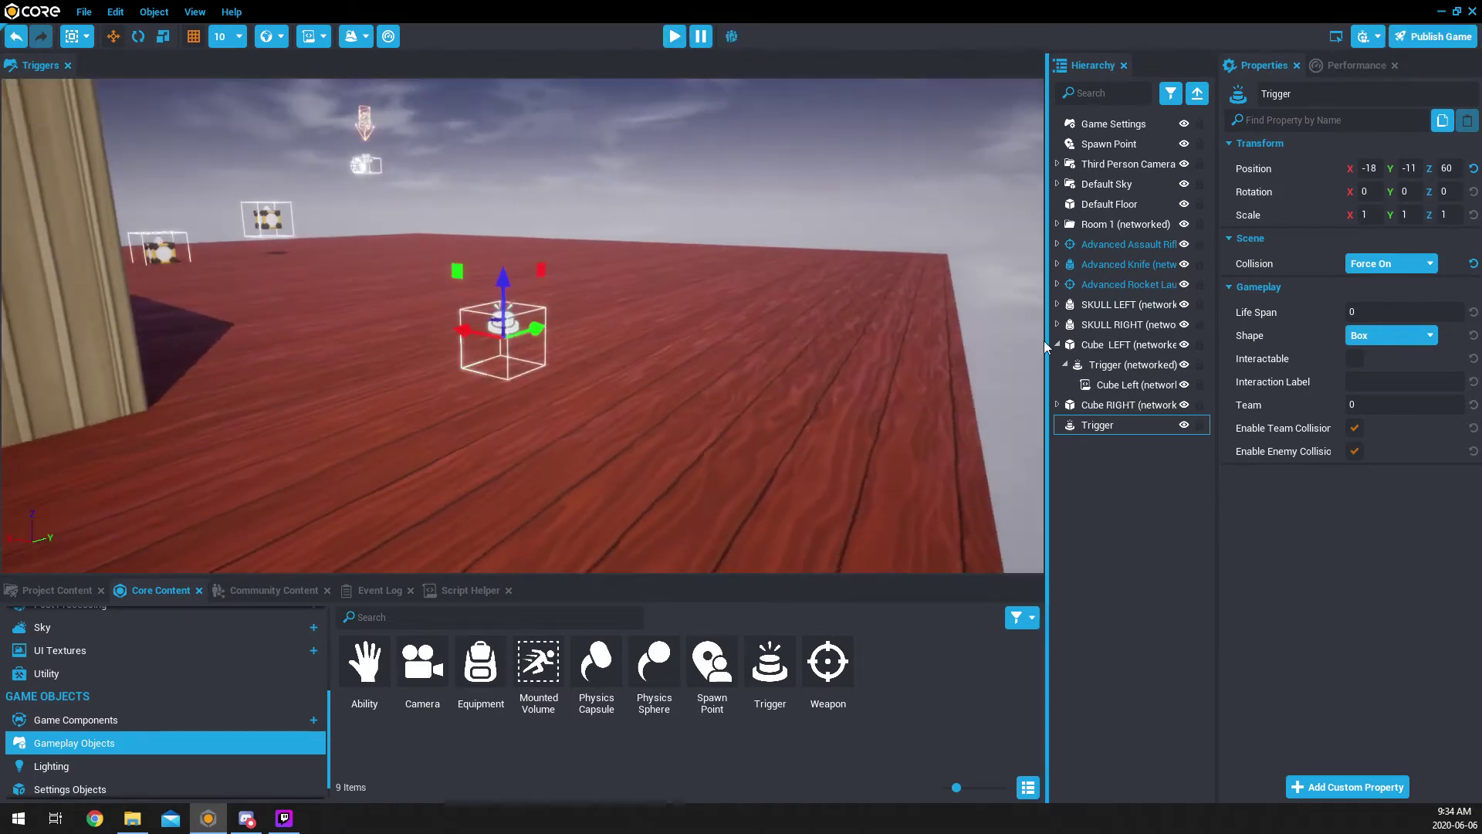
left_click(1390, 265)
left_click(1388, 283)
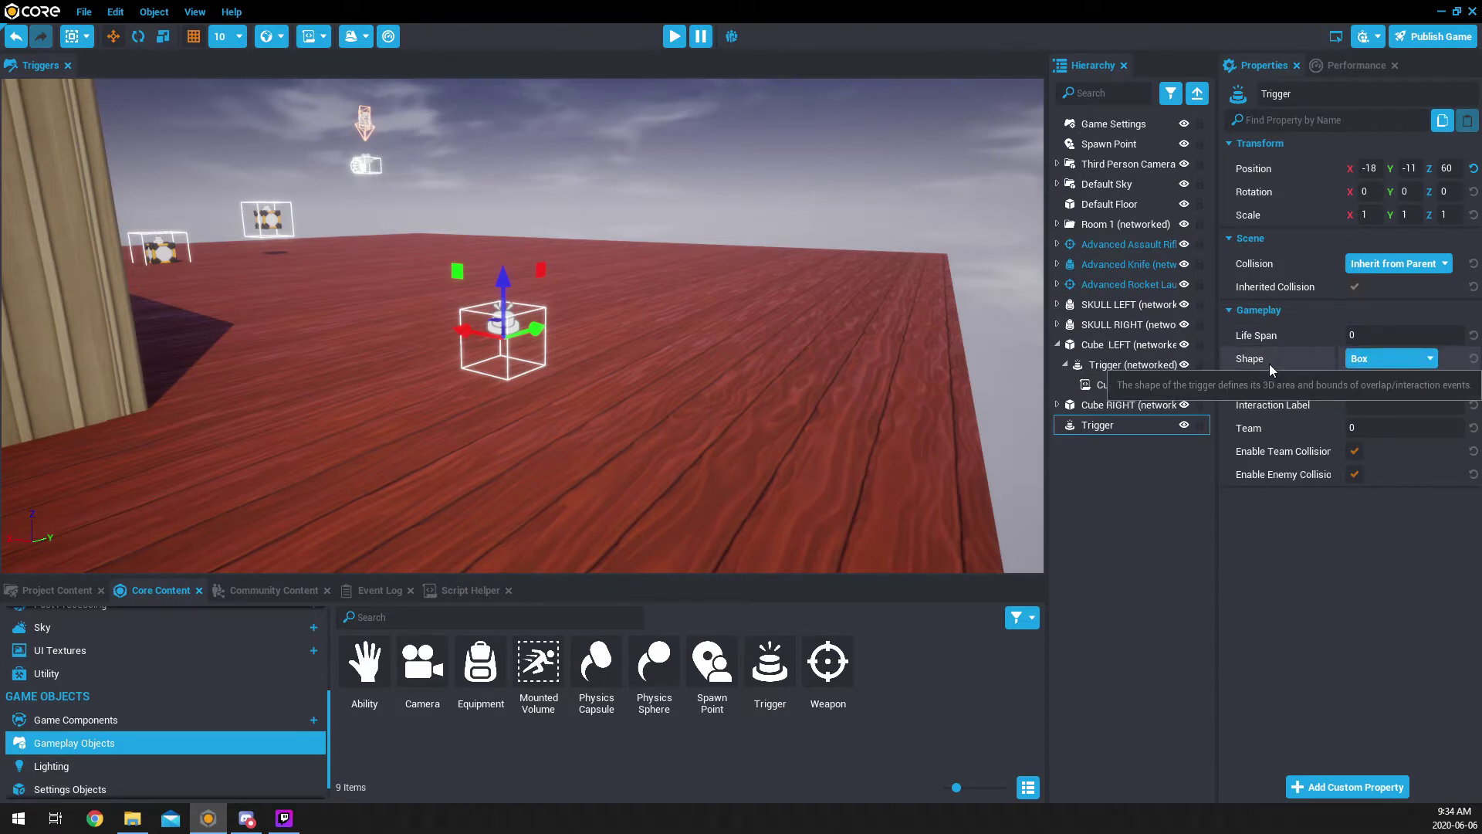
Step: Try the Sphere and Capsule shapes on the new trigger
left_click(1384, 361)
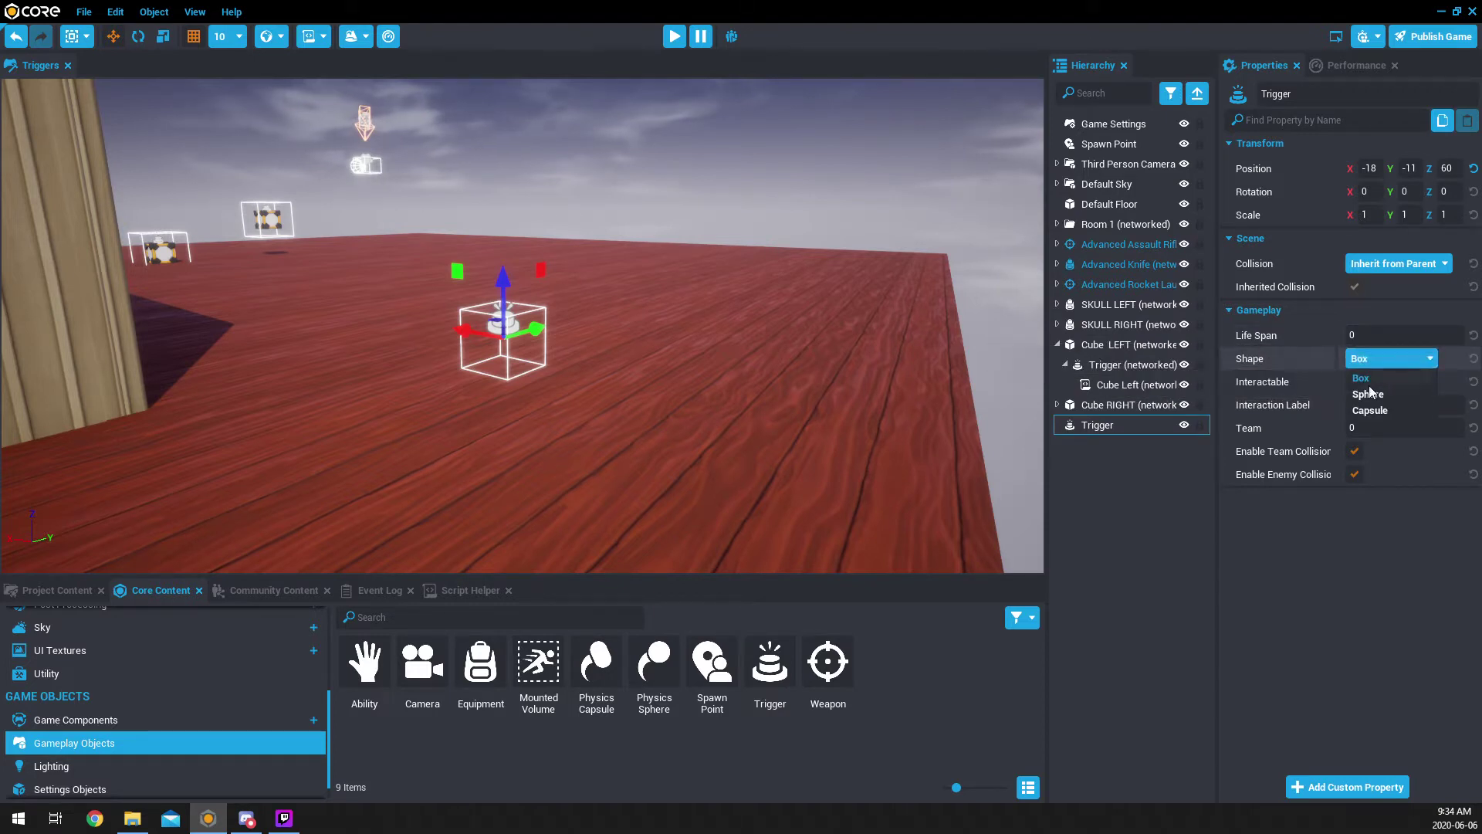
left_click(1368, 393)
right_click_drag(671, 416, 363, 419)
left_click(1385, 362)
left_click(1386, 410)
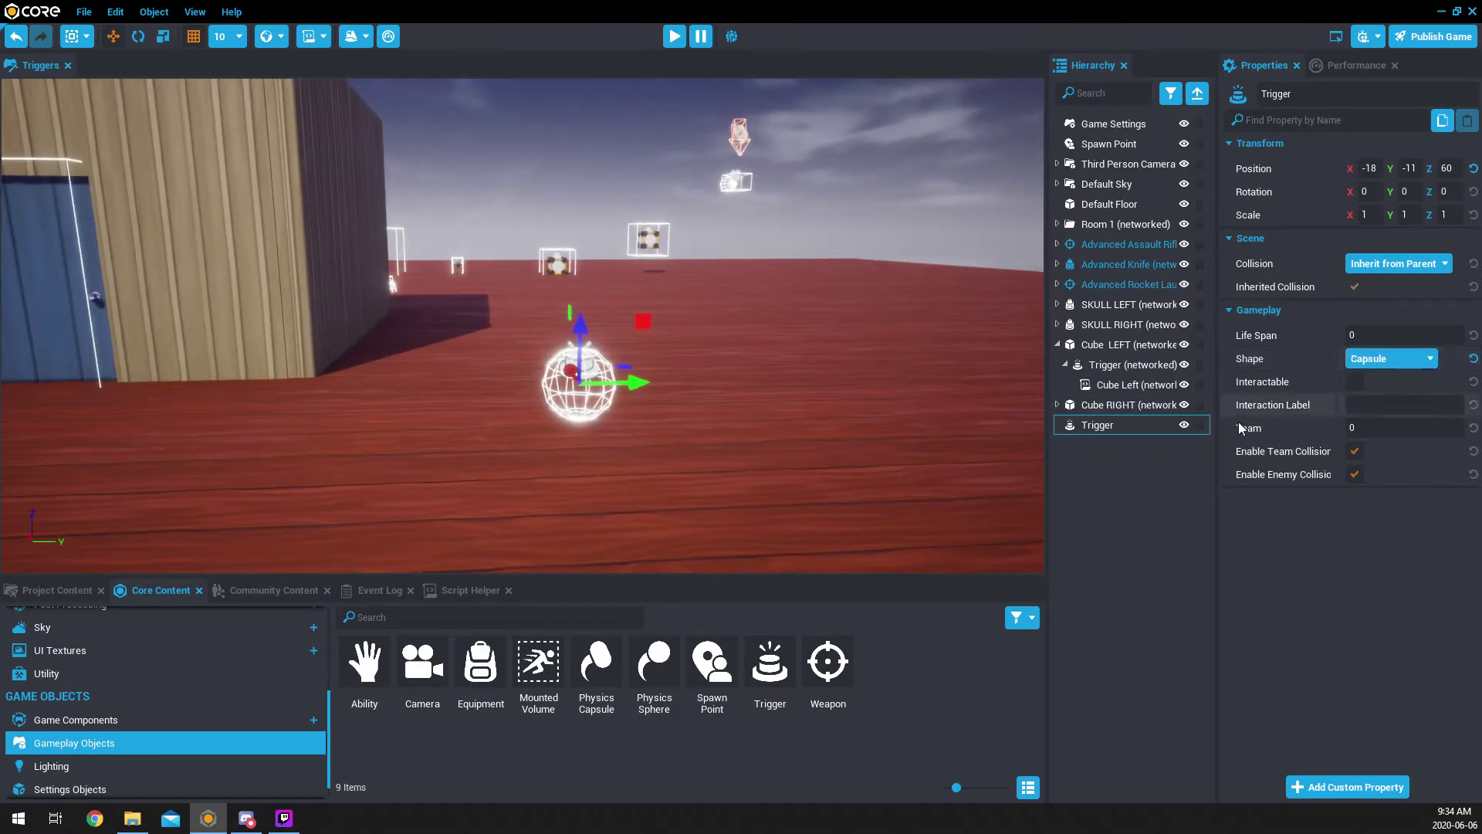
Step: Stretch the new trigger vertically to a Z scale of 2 and set its shape to Box
right_click_drag(742, 423, 726, 408)
key("a")
key("r")
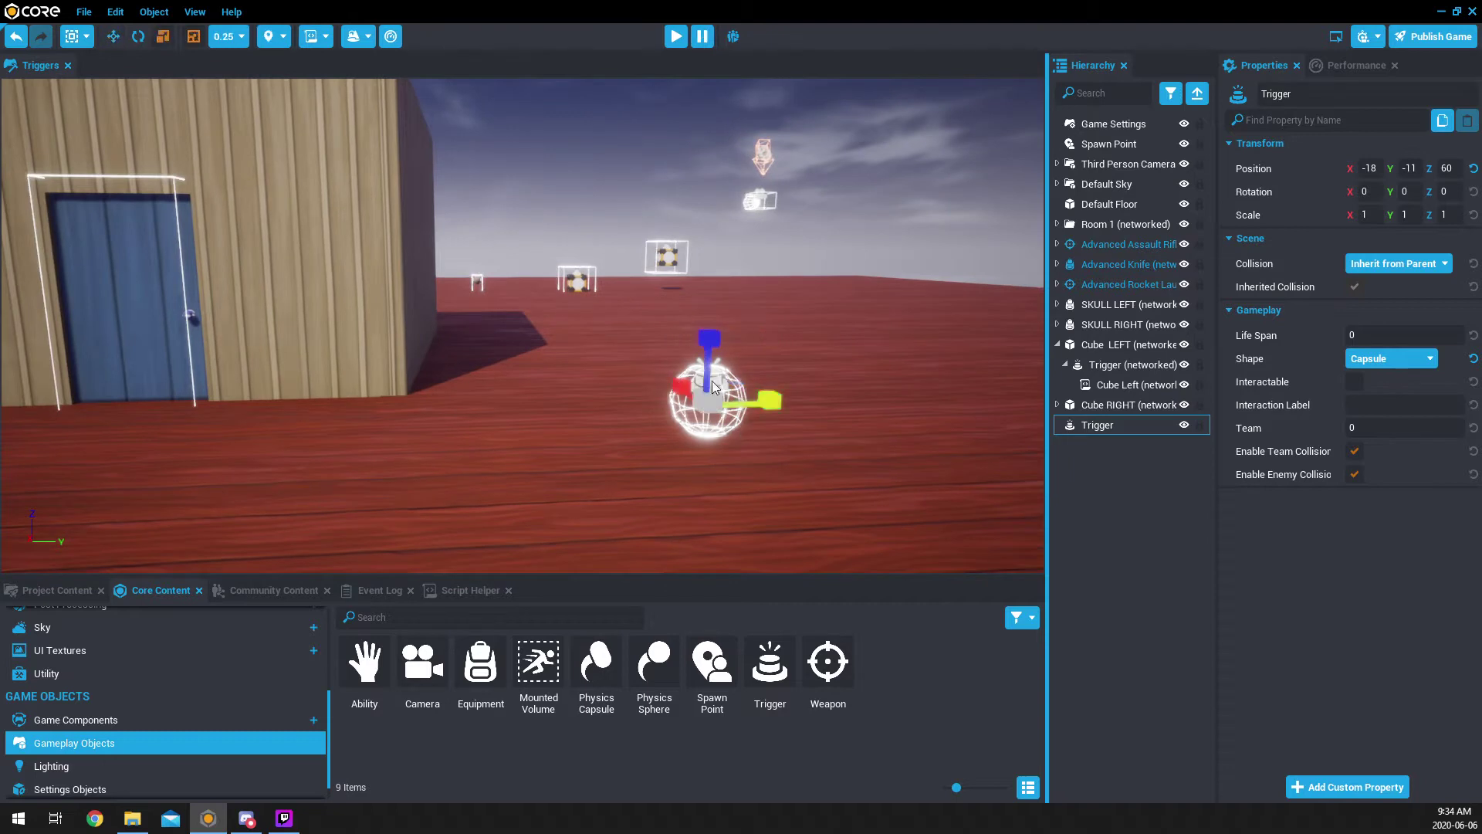
left_click_drag(709, 339, 766, 368)
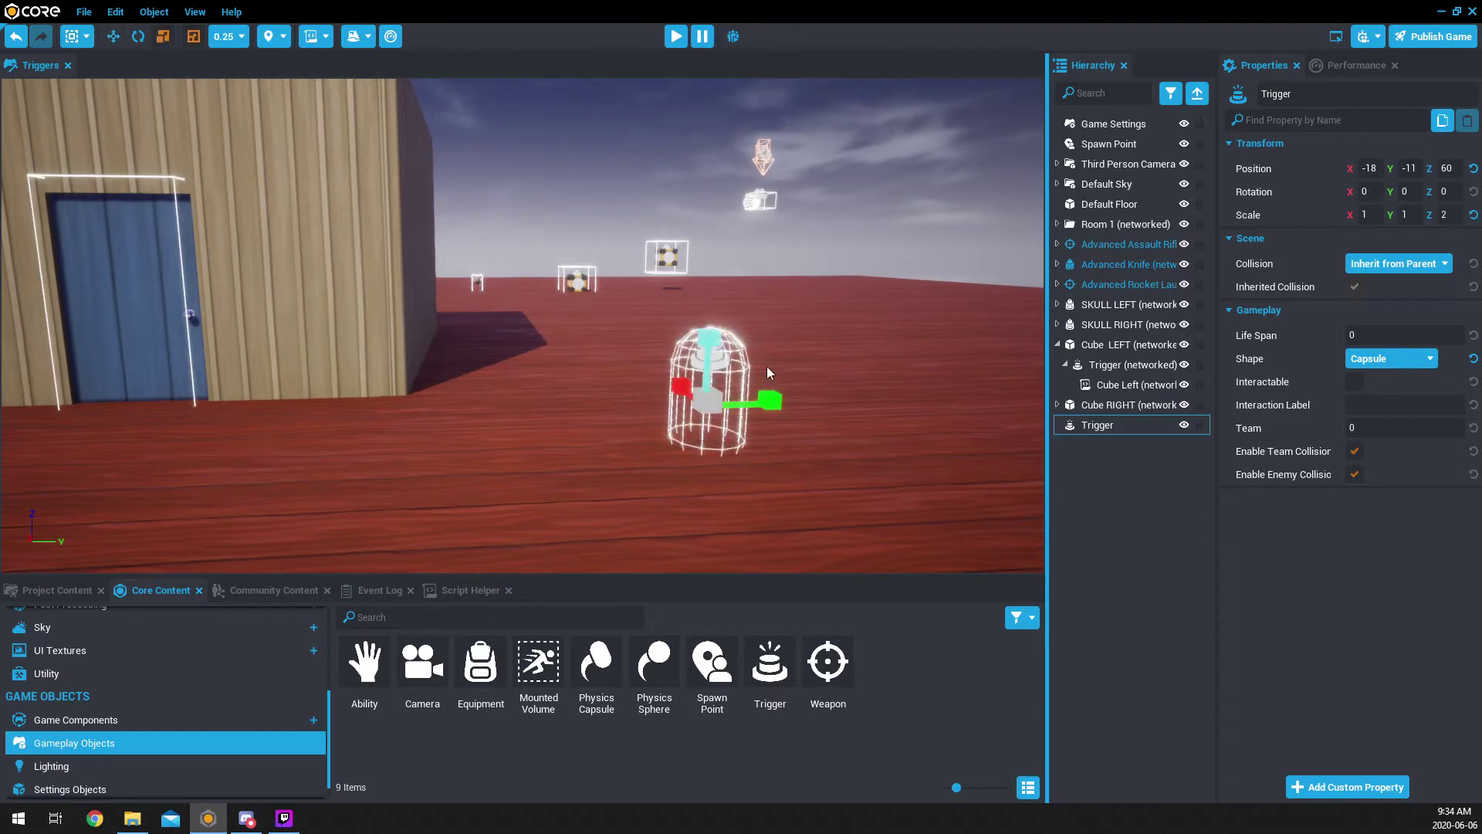
left_click(1382, 360)
left_click(1378, 379)
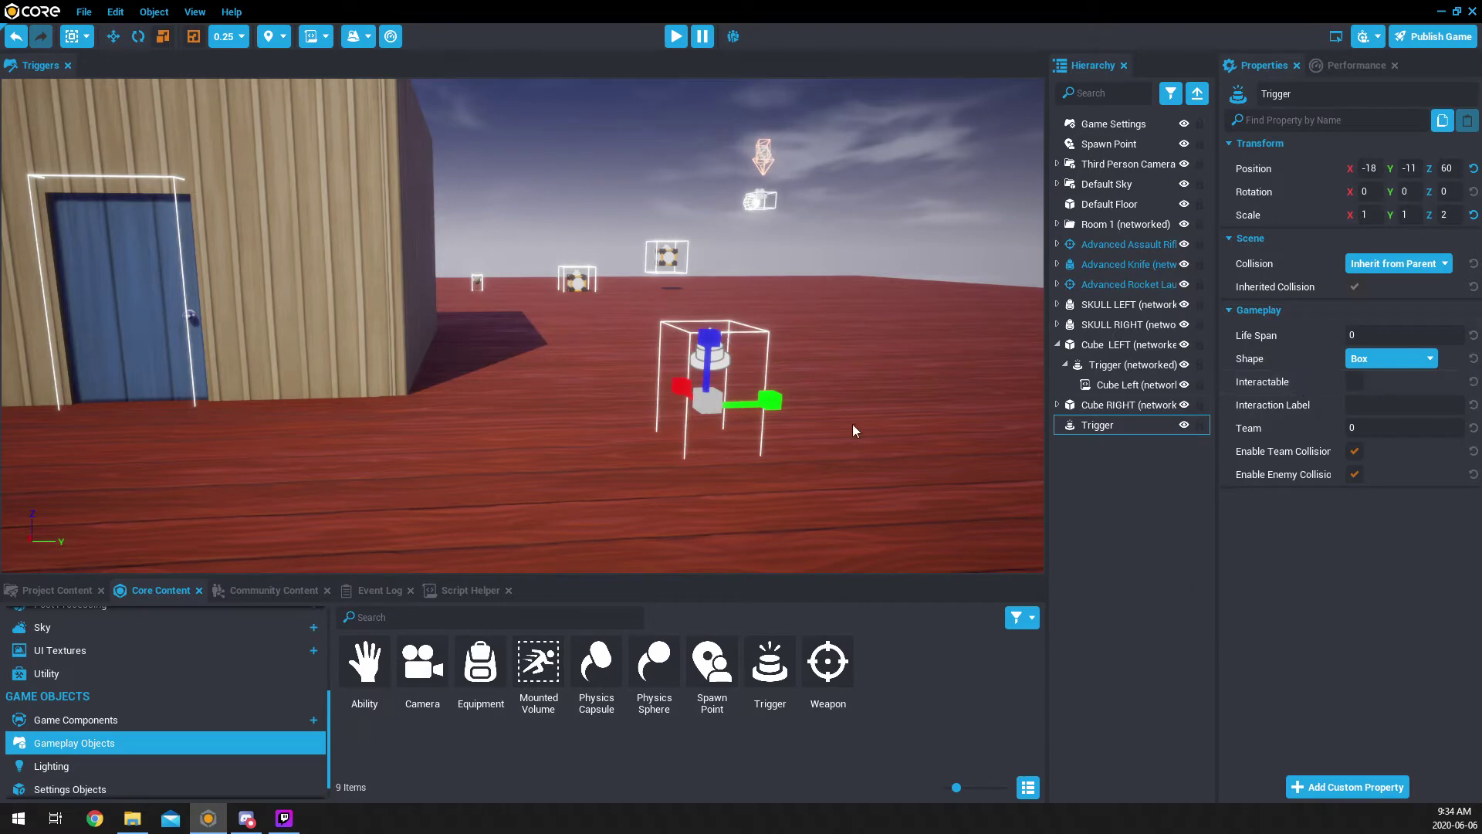
key("d")
right_click_drag(852, 424, 511, 445)
key("a")
key("a")
key("d")
key("a")
key("d")
key("a")
key("d")
key("d")
key("s")
key("a")
key("d")
key("a")
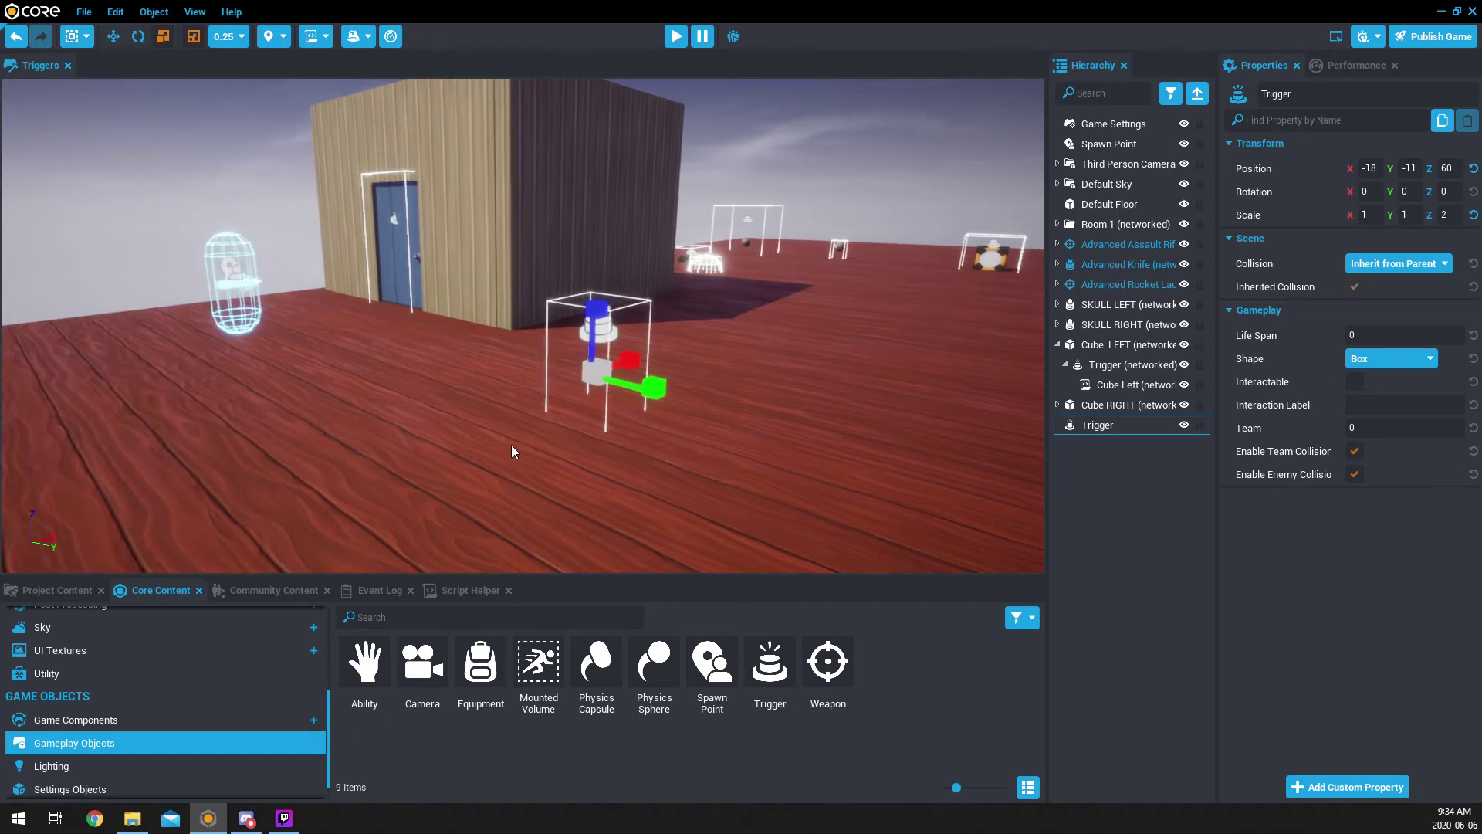
Step: Make the new trigger interactable and set its interaction label to "Move Object"
left_click(1354, 383)
left_click(1382, 407)
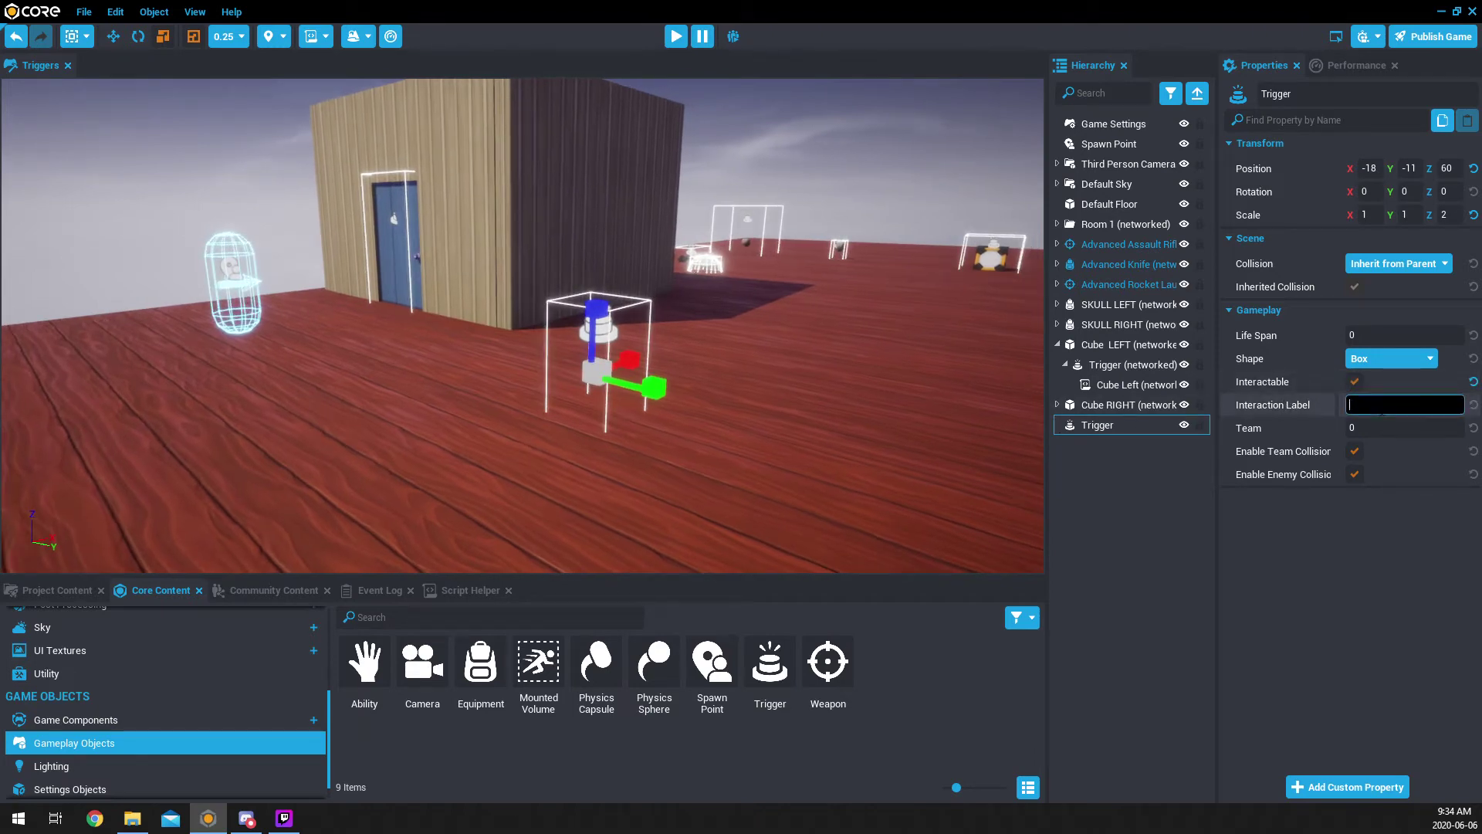
type("Move Object")
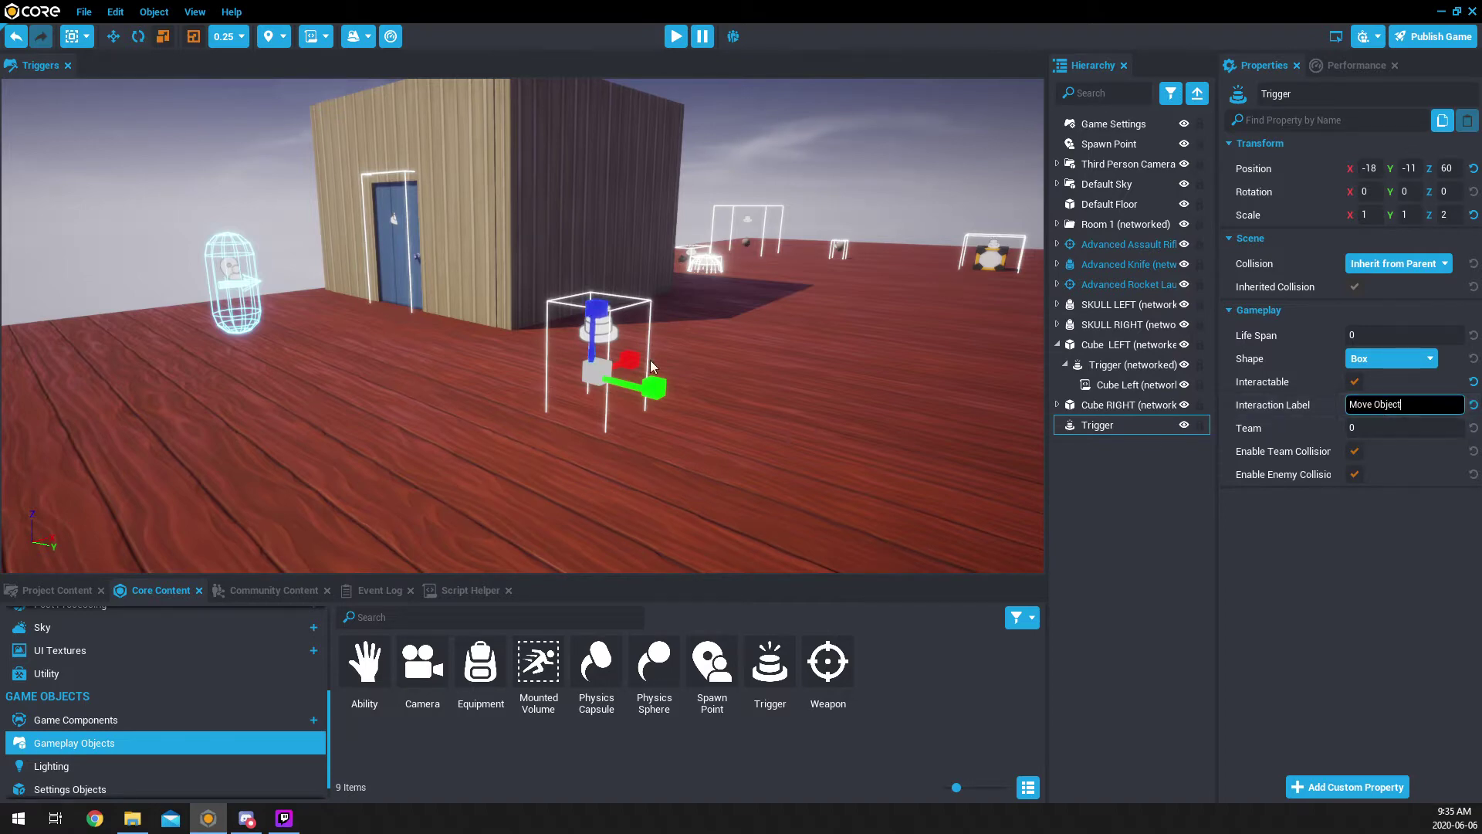
Step: Preview the game and walk the character into the trigger to check its interaction prompt
left_click(676, 36)
key("w")
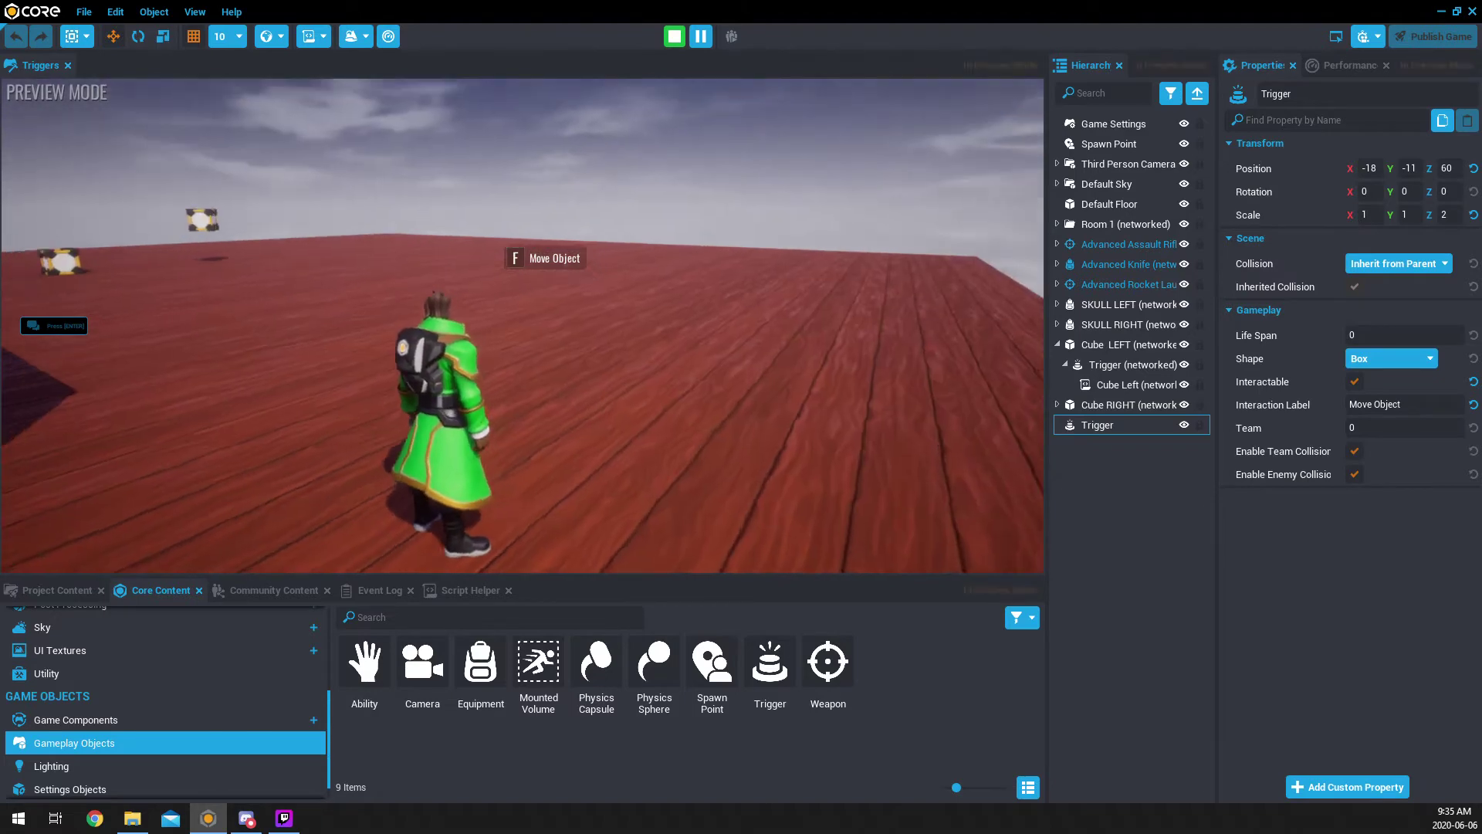
key("Escape")
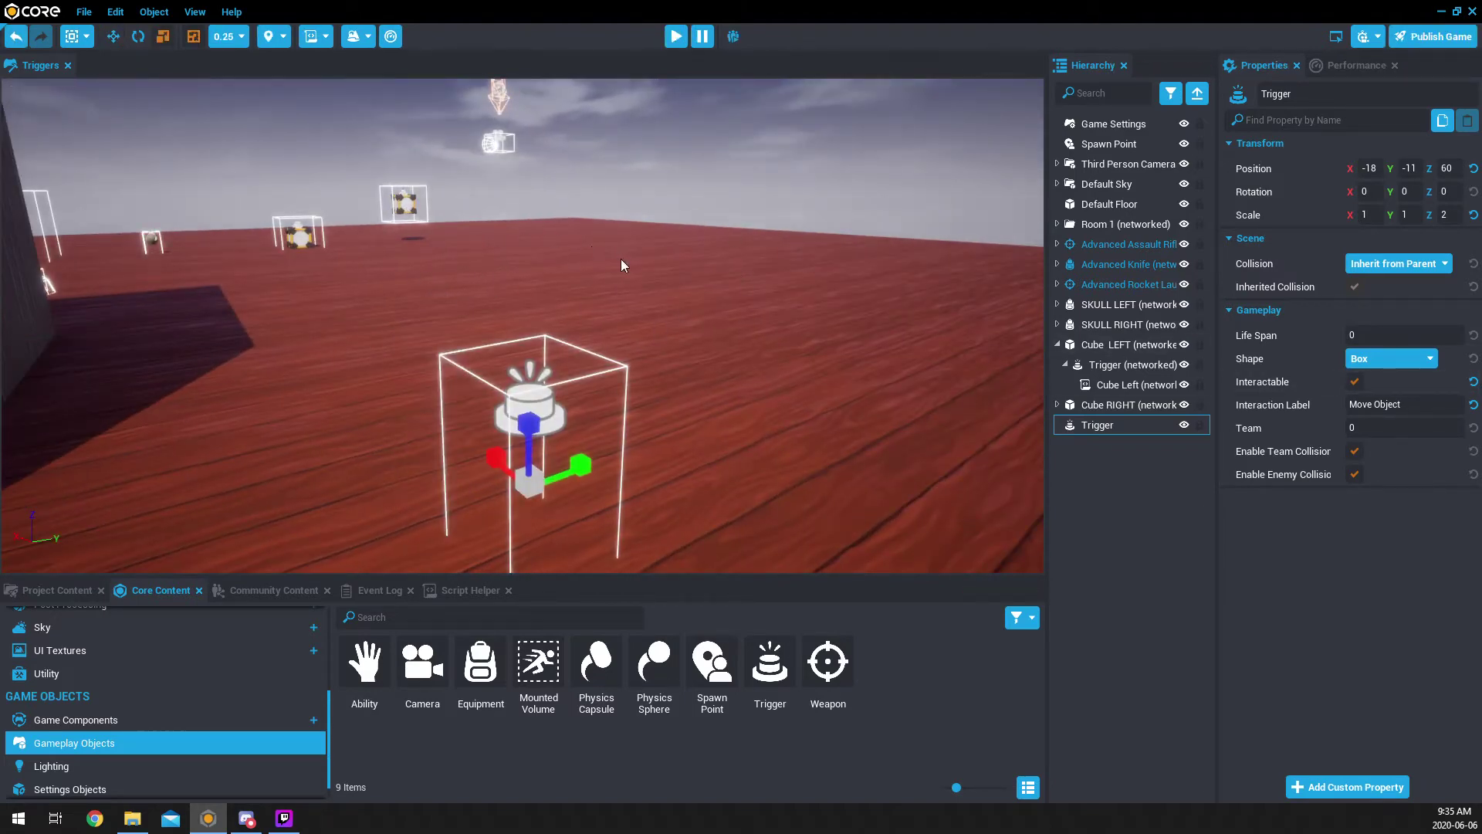
Step: Clear the new trigger's interaction label
left_click(1351, 408)
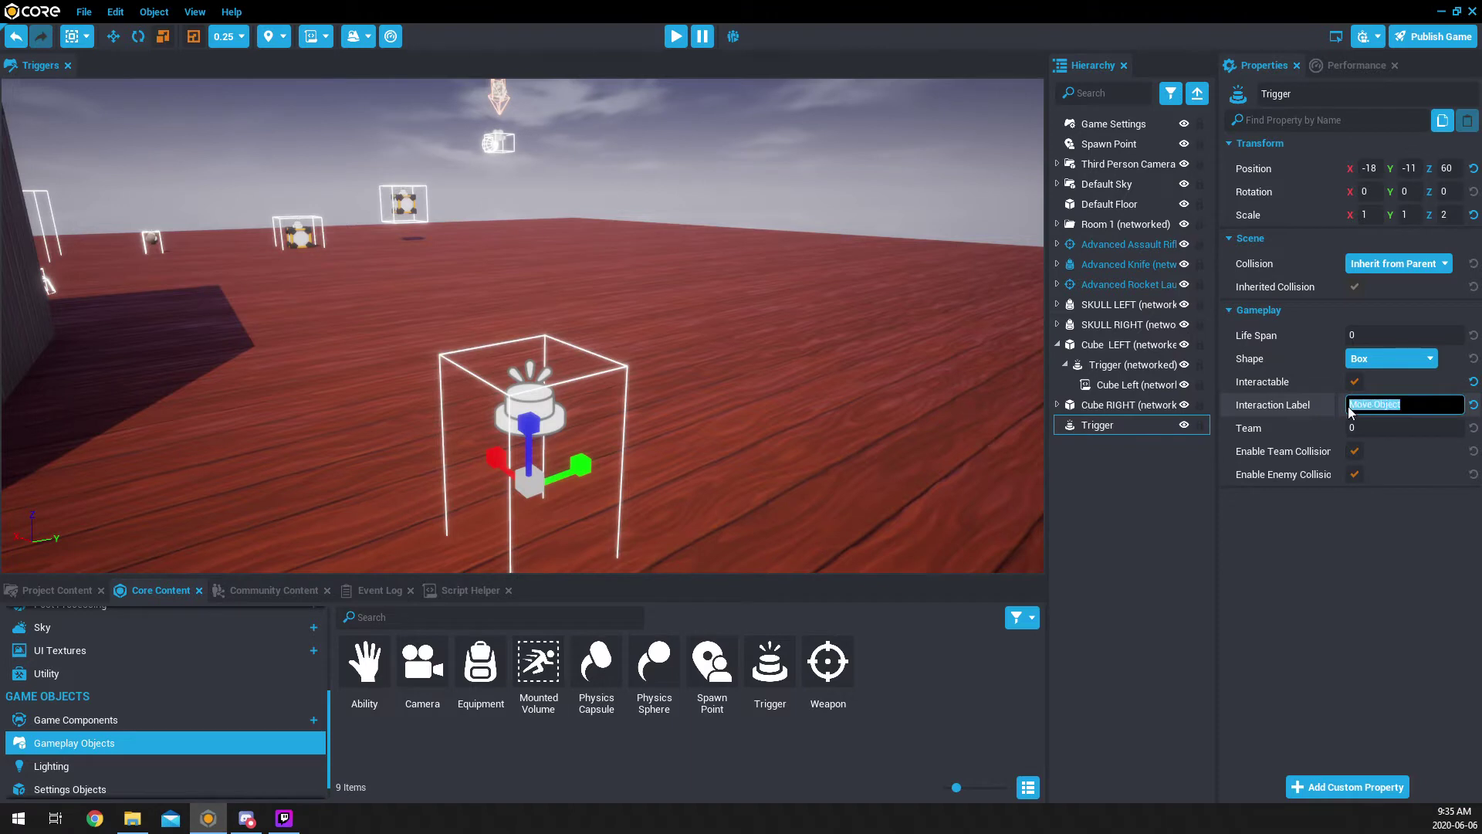
key("BackSpace")
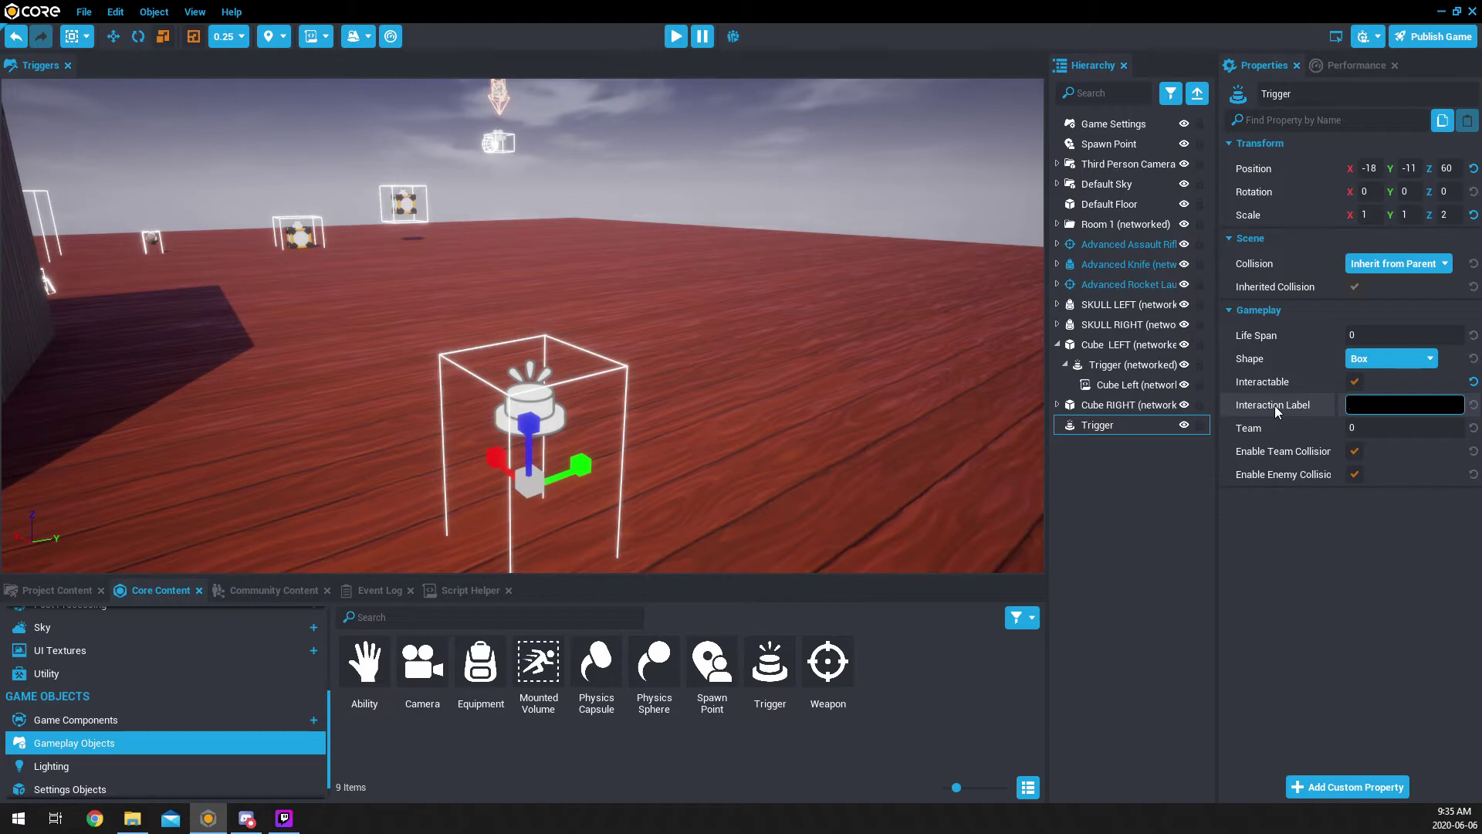
right_click_drag(510, 327, 410, 345)
key("a")
key("s")
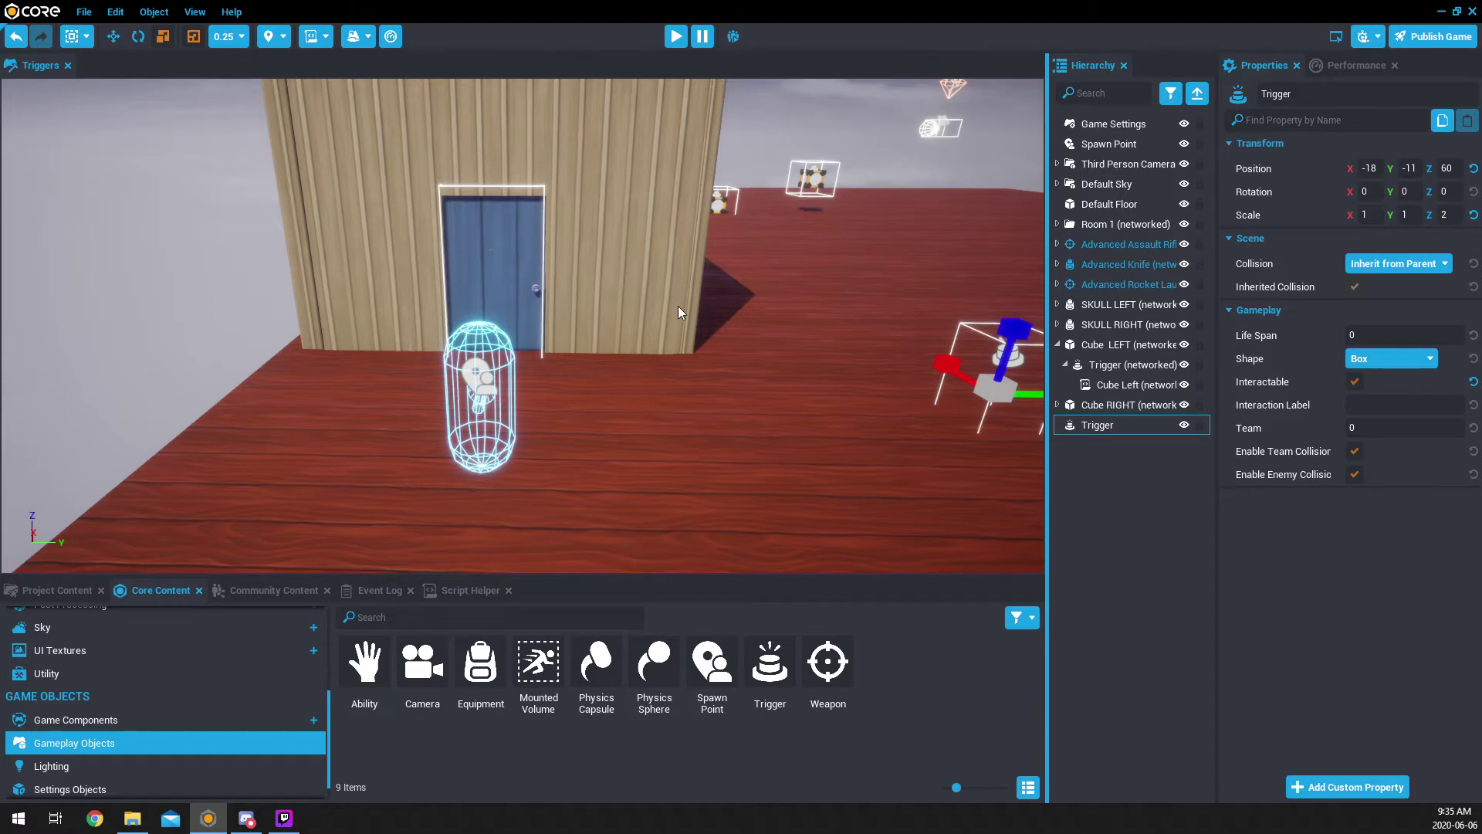
mouse_move(629, 349)
right_mouse_down()
mouse_move(698, 340)
mouse_move(656, 307)
mouse_move(62, 332)
mouse_move(632, 336)
mouse_move(605, 336)
right_mouse_up()
key("d")
key("w")
key("e")
key("a")
key("q")
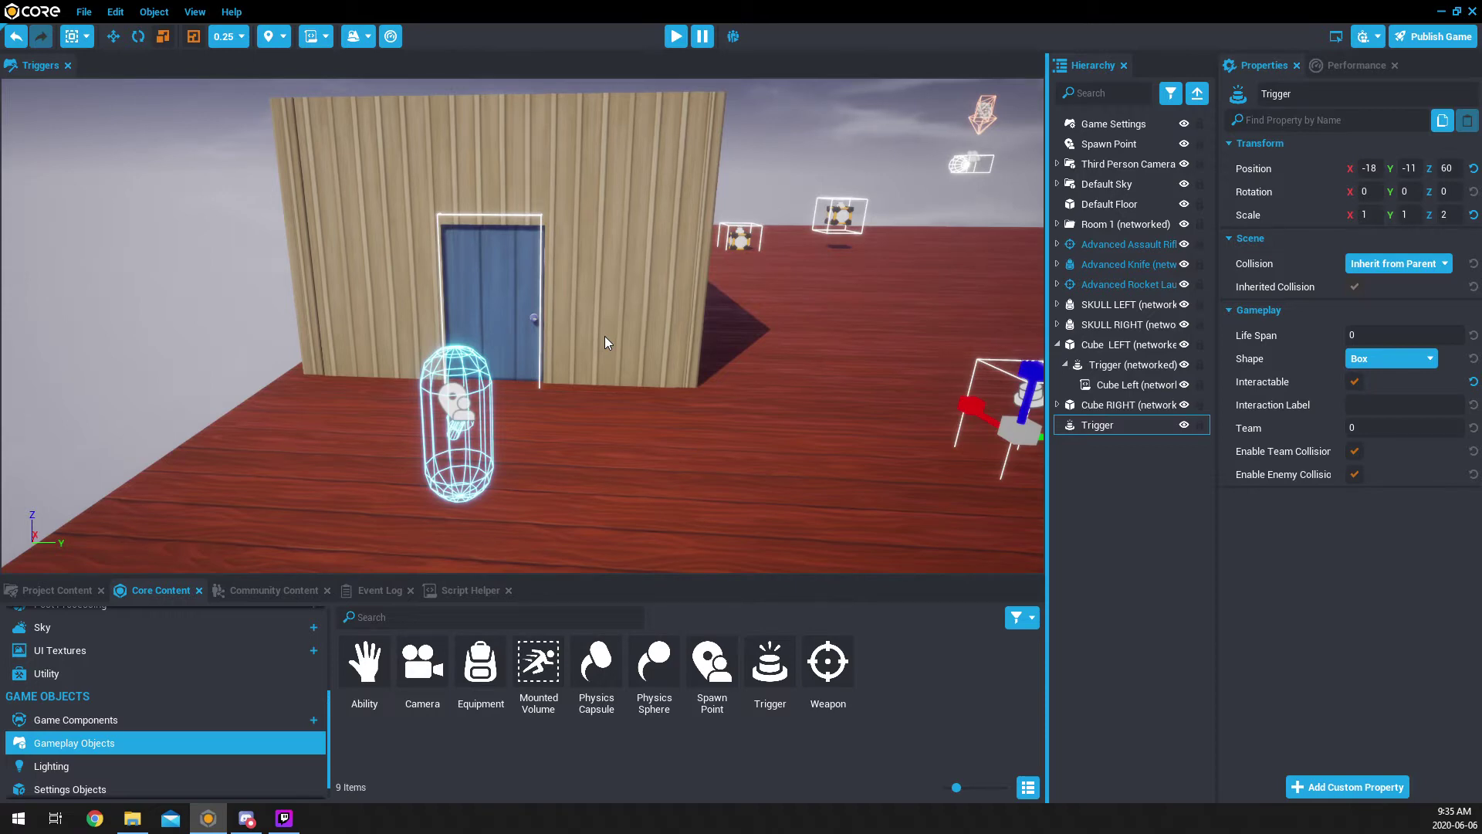
scroll(695, 381, "down", 5)
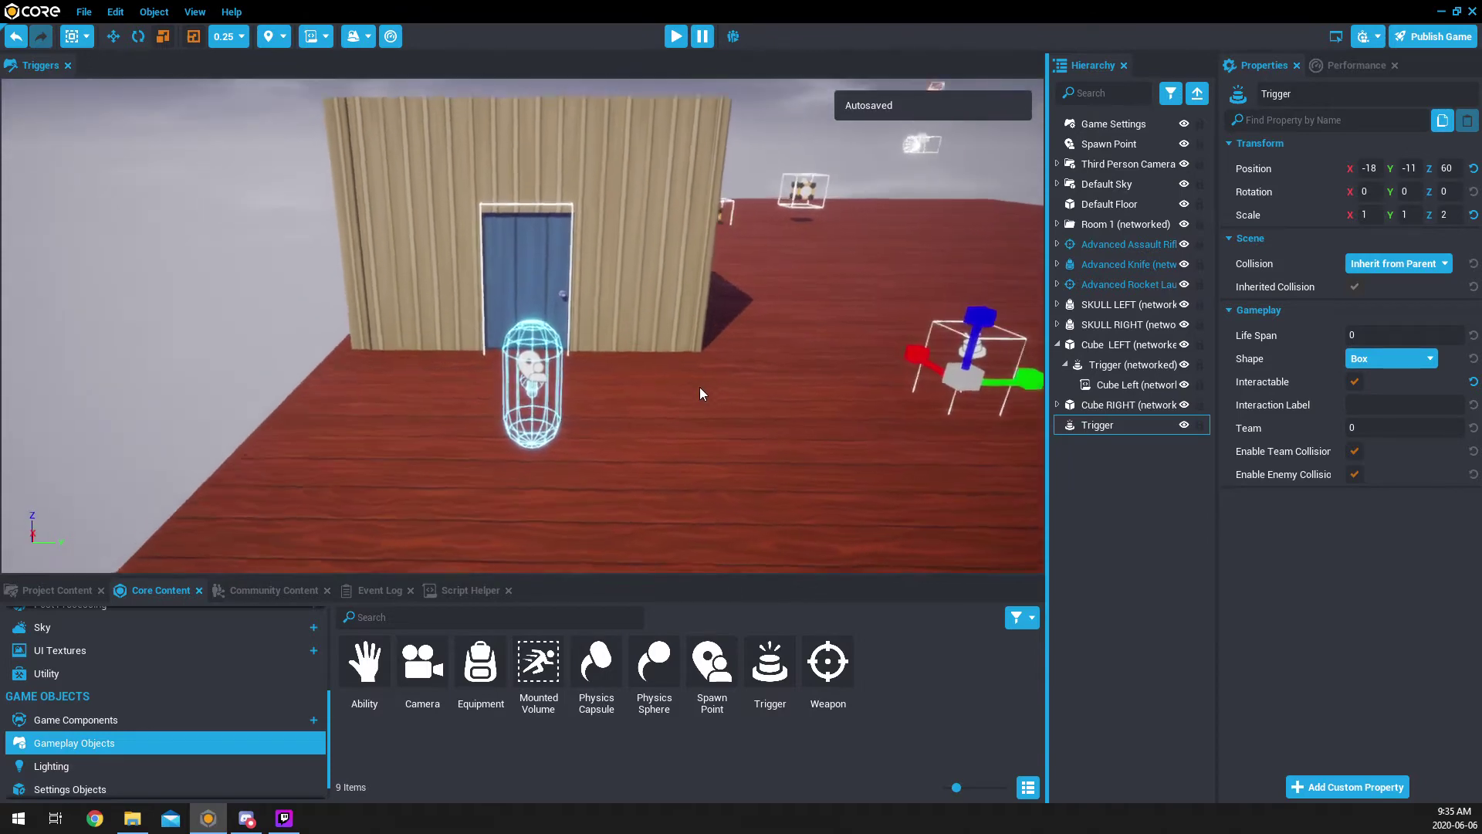
Step: Preview the game, open the blue door with its interaction trigger, and walk the character through the room
left_click(677, 37)
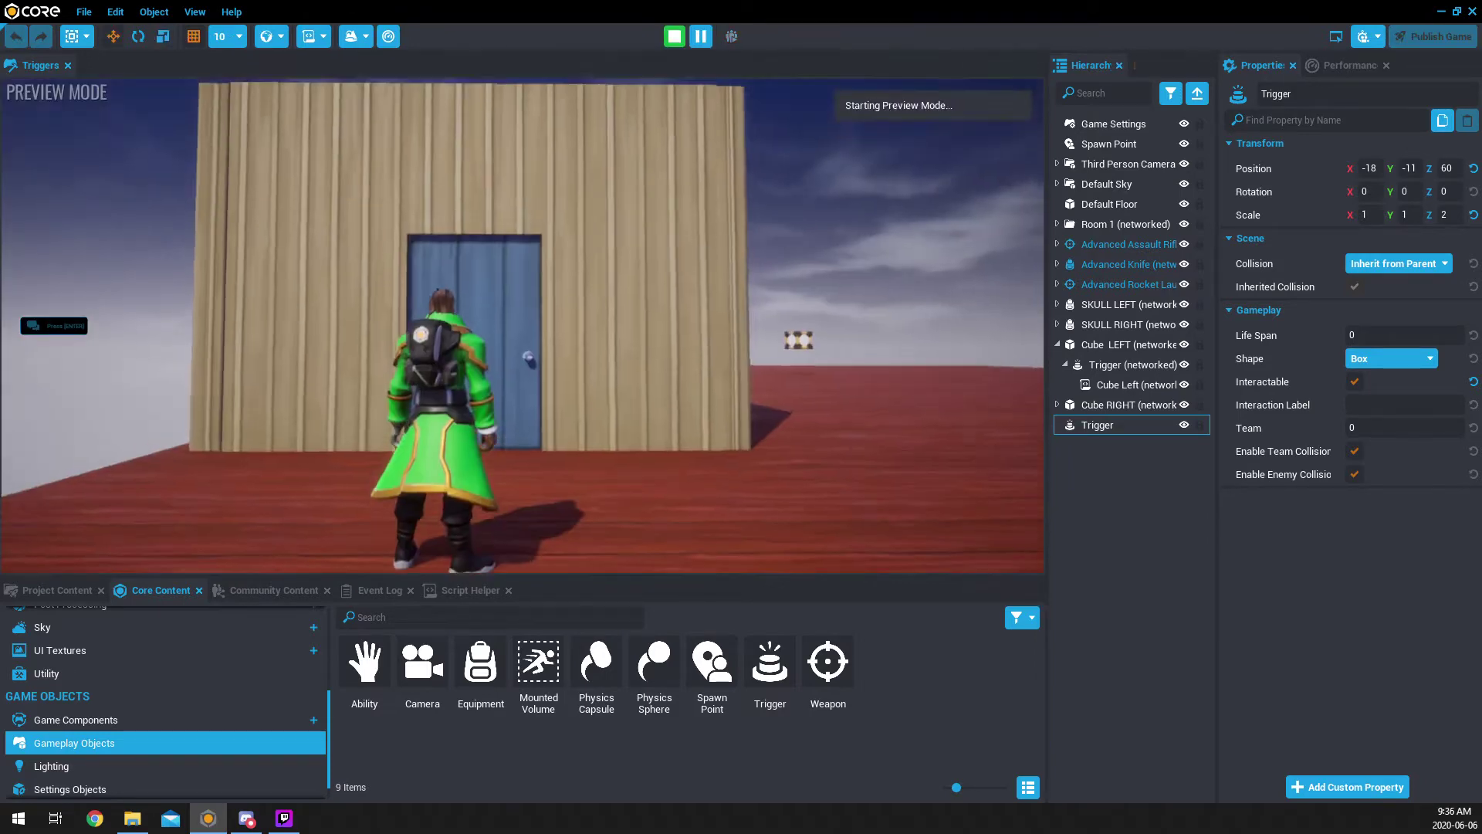
key("w")
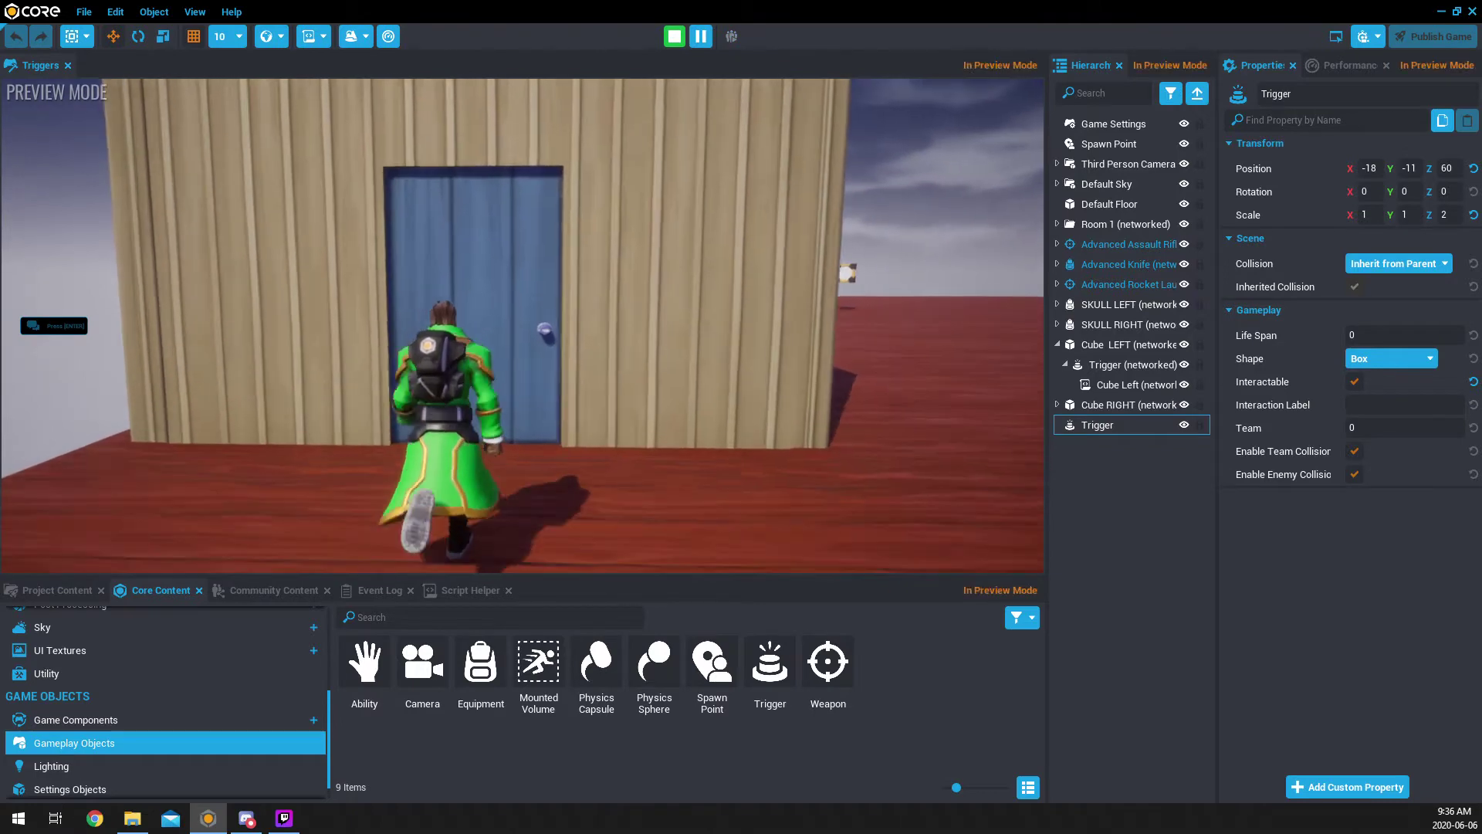
key("f")
key("w")
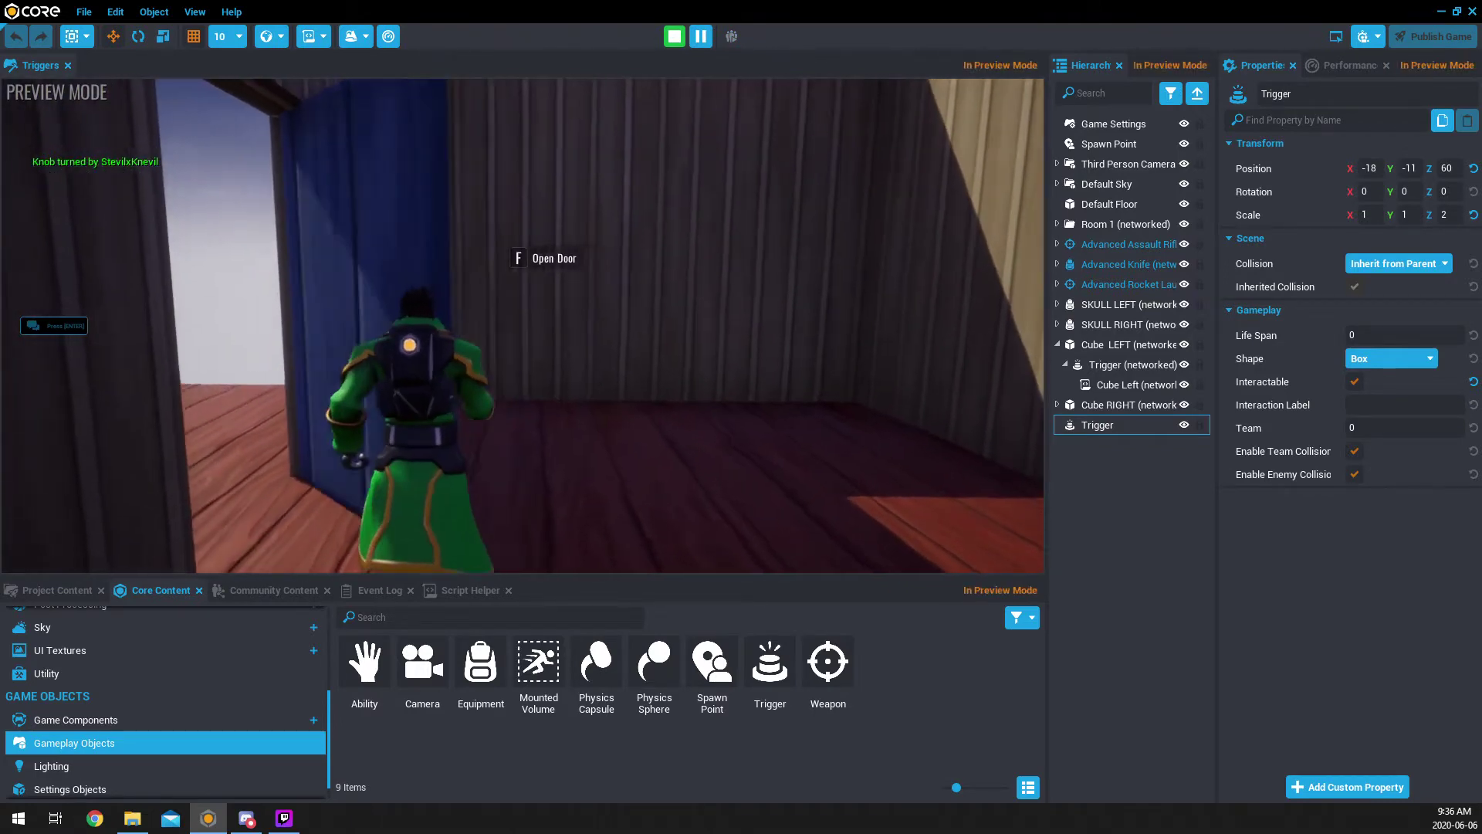
key("w")
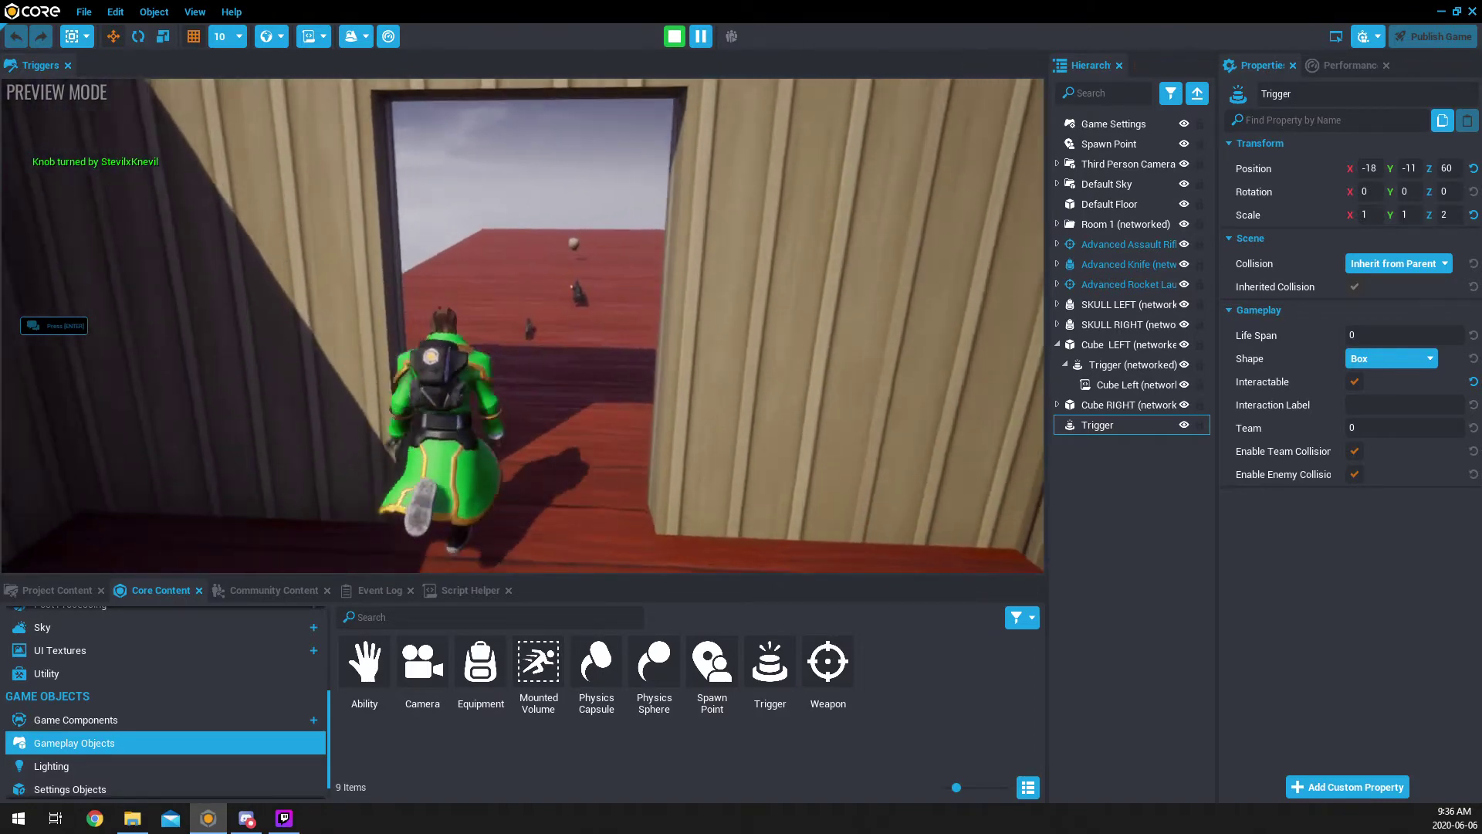
Step: Walk the character over to the weapons and pick up the assault rifle, knife and rocket launcher
key("f")
key("w")
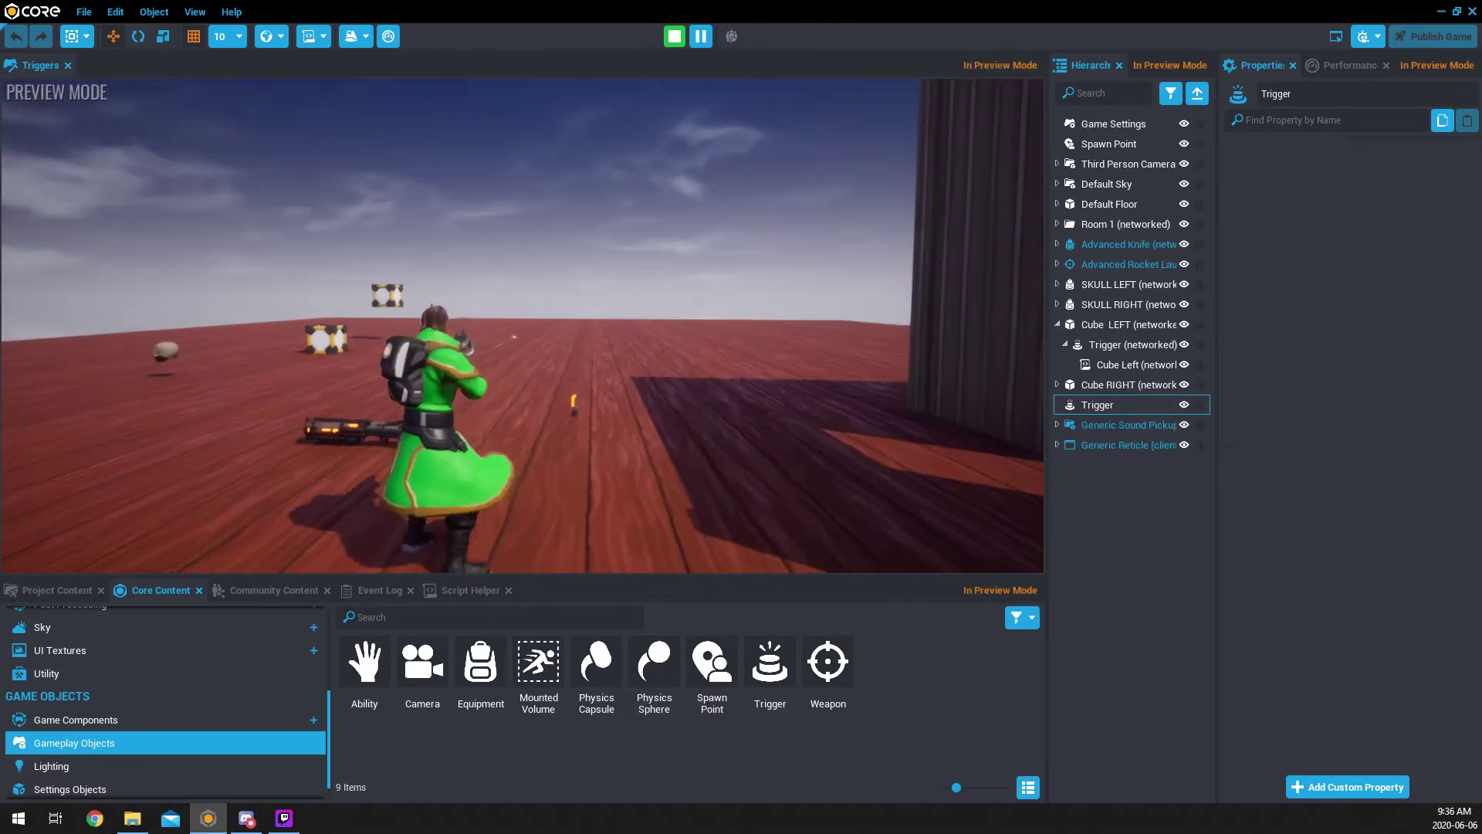
key("w")
key("f")
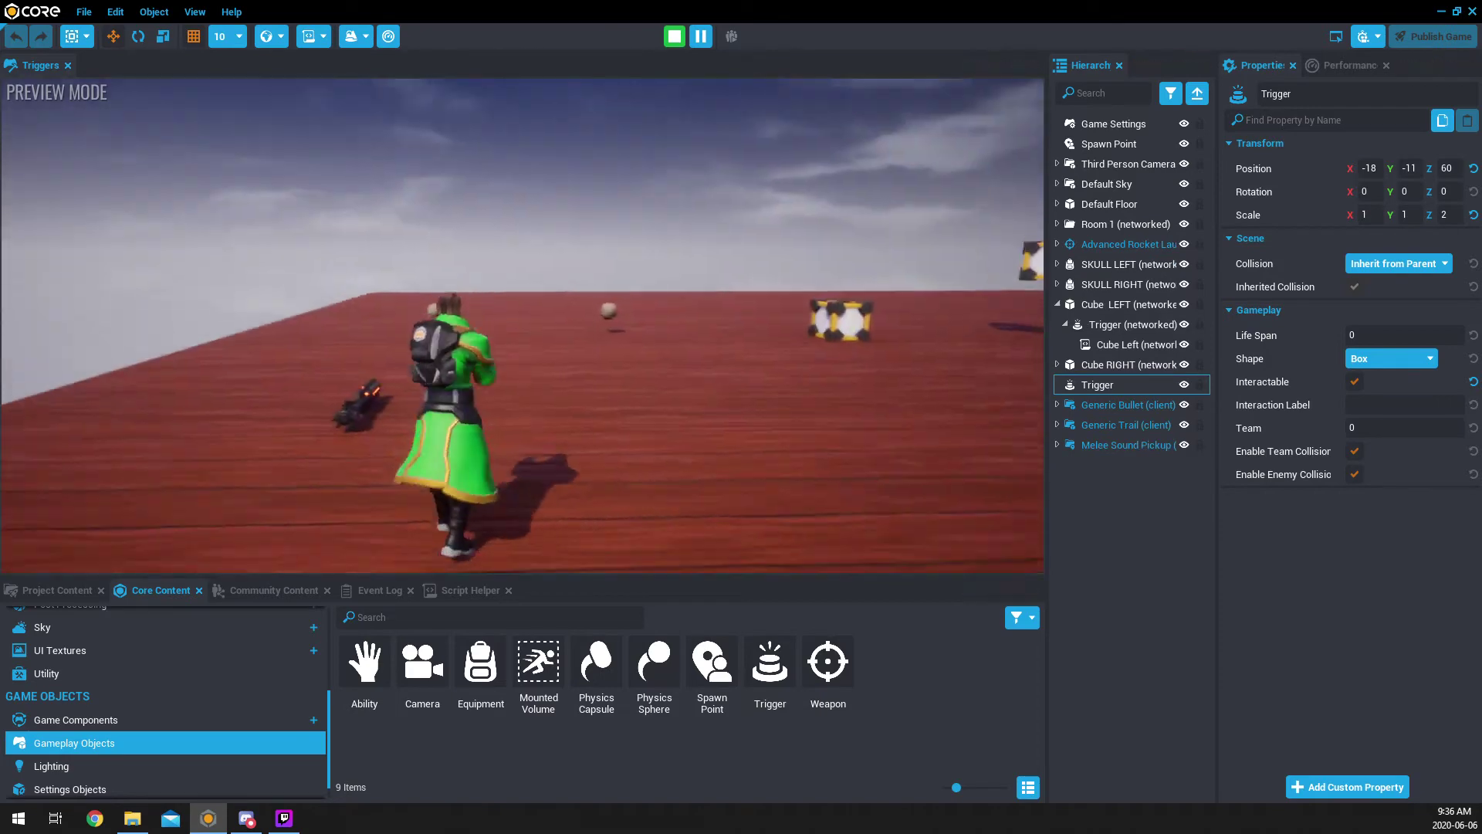
key("f")
Step: Fire the rocket launcher several times and move the character across the floor
left_click(523, 326)
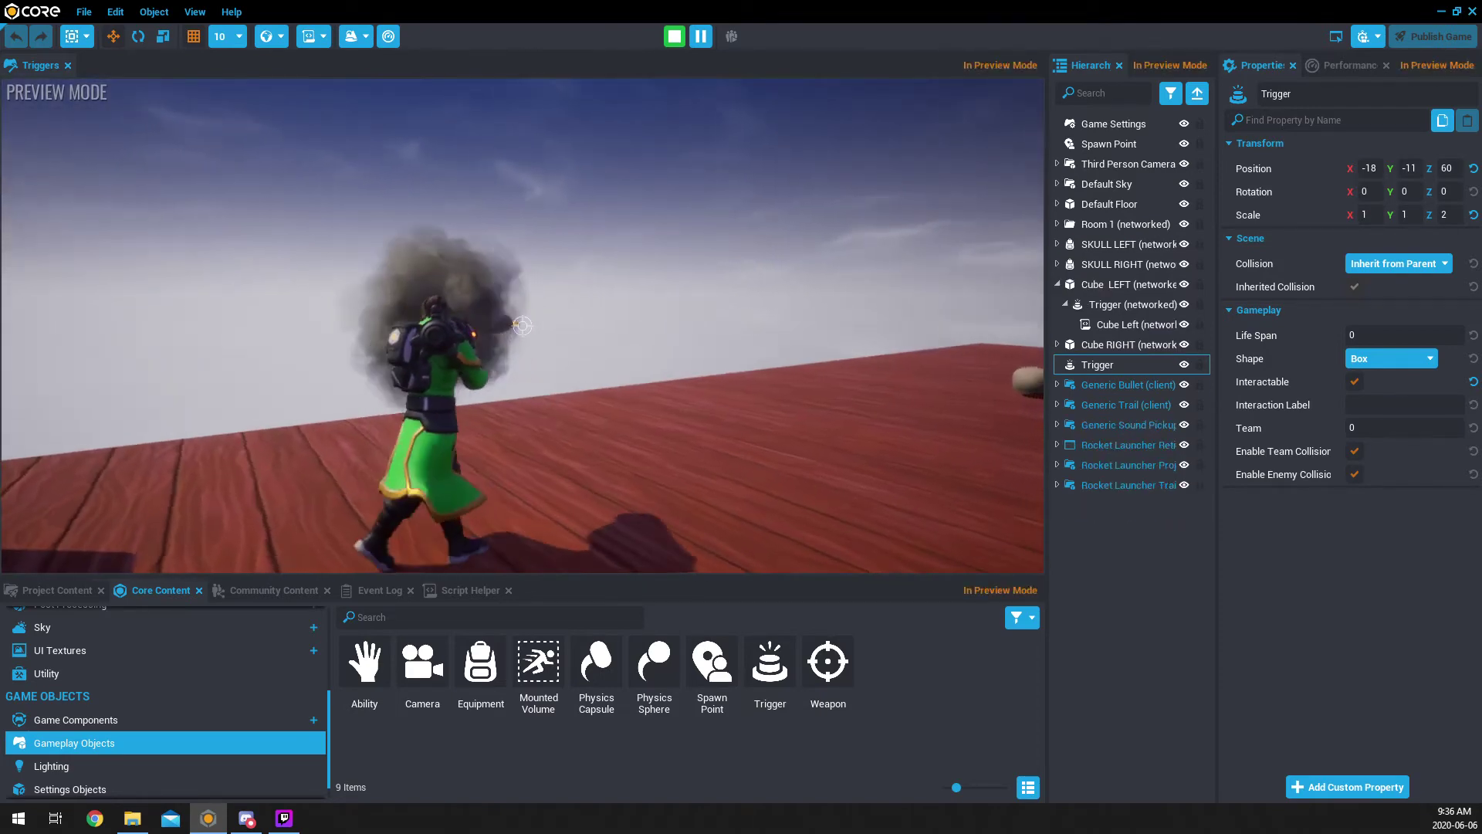
left_click(523, 326)
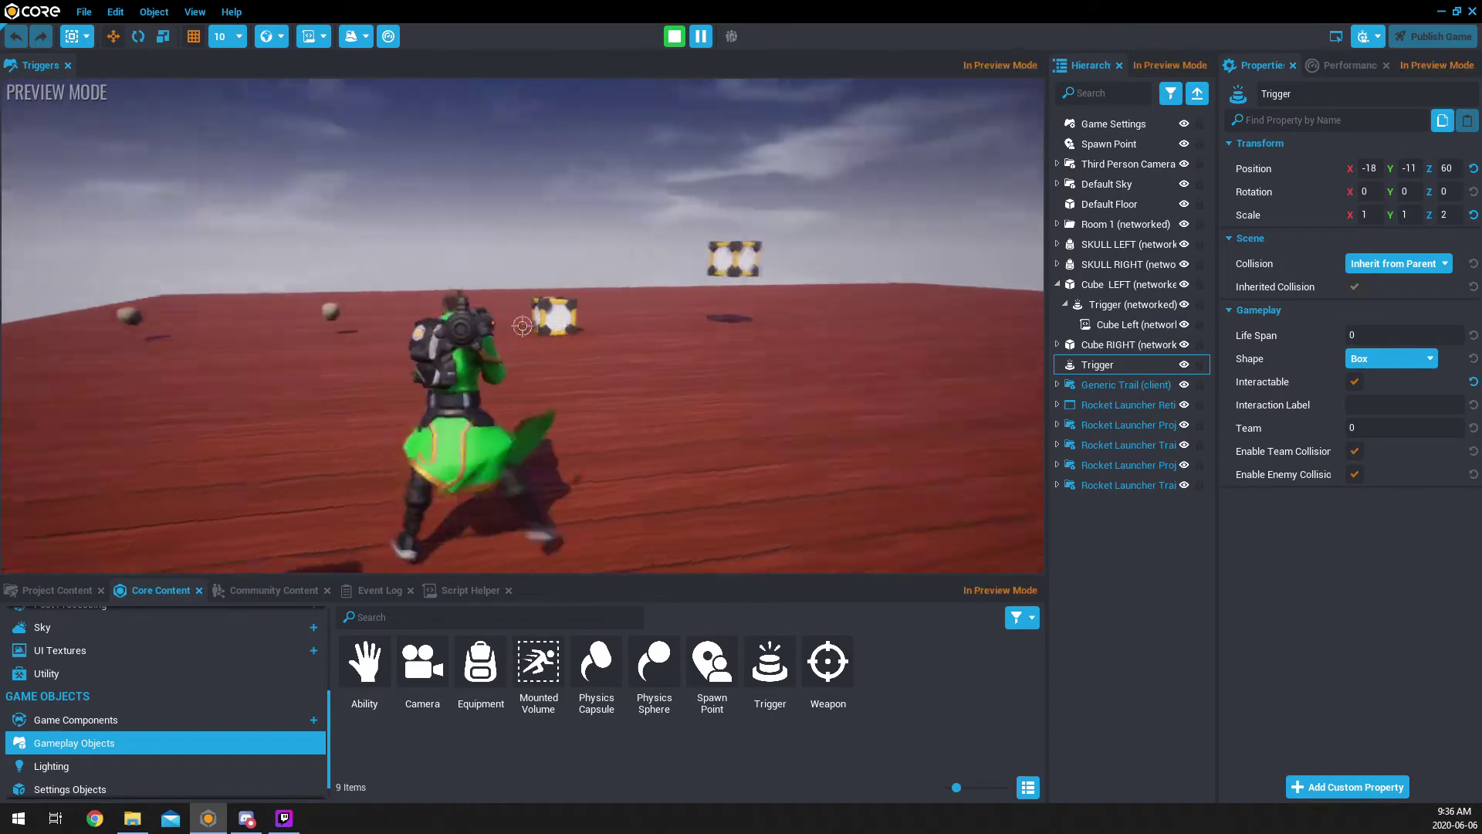
left_click(523, 325)
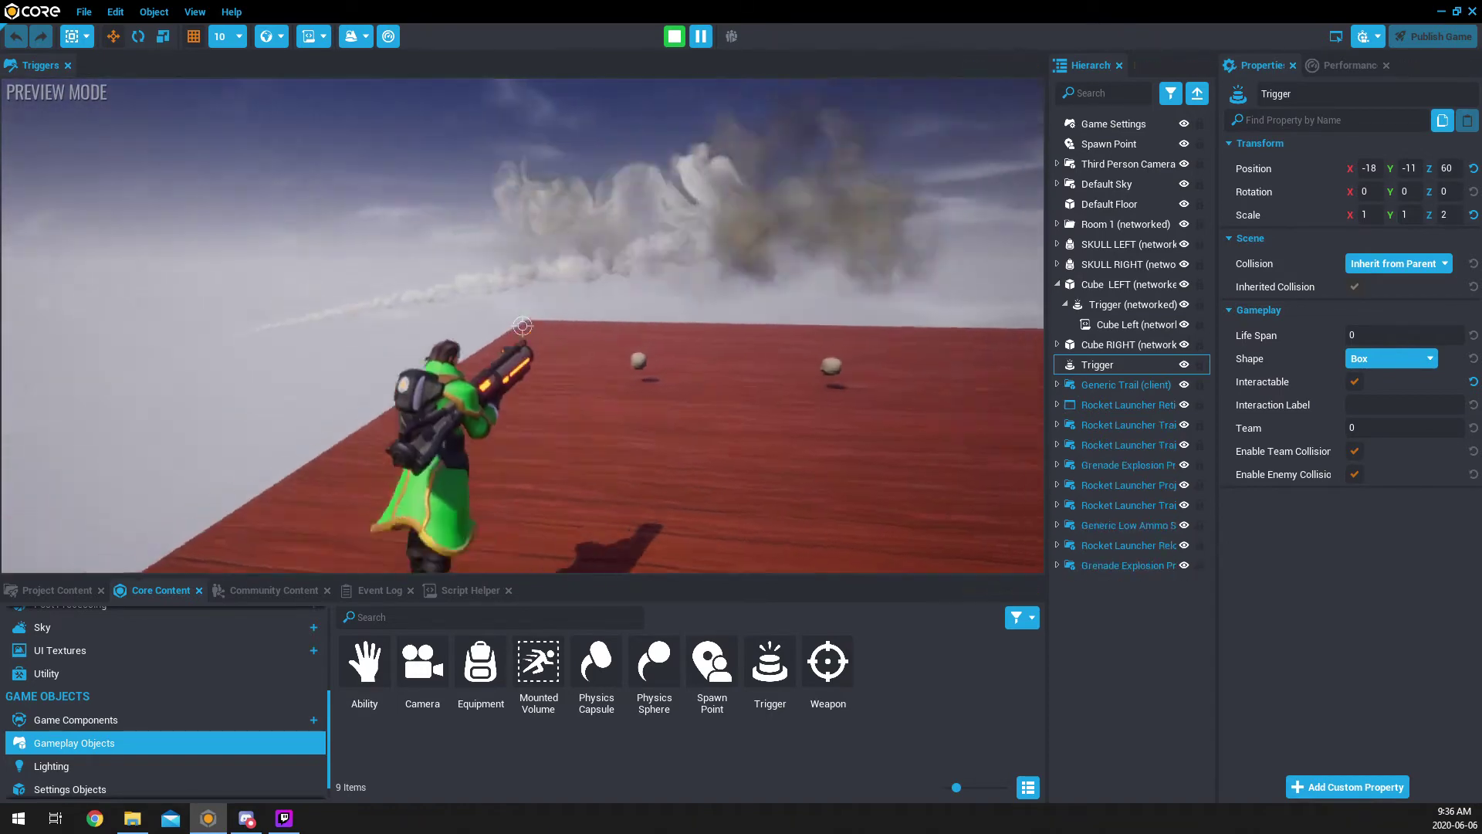
key("w")
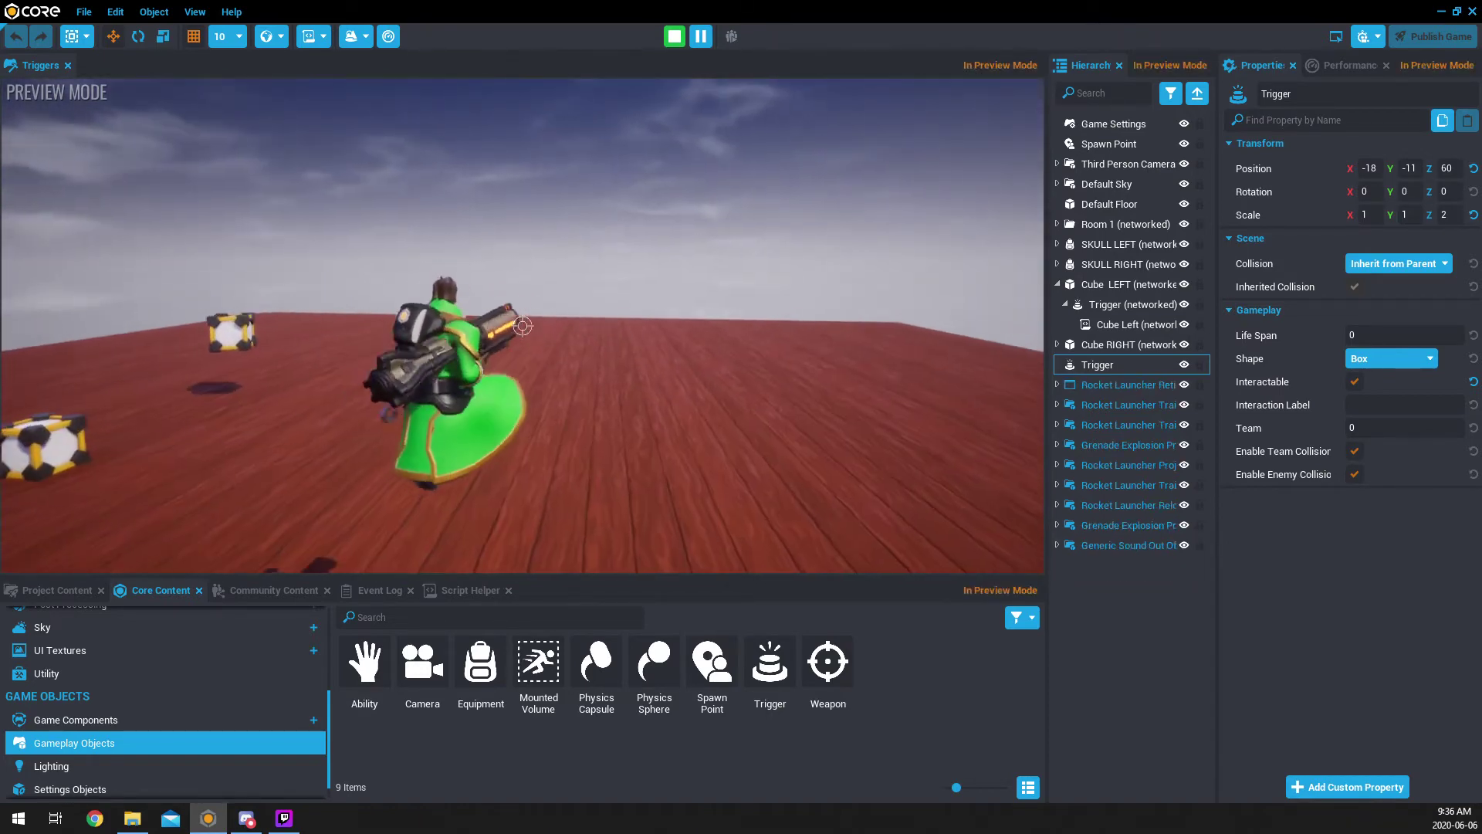
Step: Reload the rocket launcher and fire further rockets while walking the character across the wooden floor
key("r")
key("w")
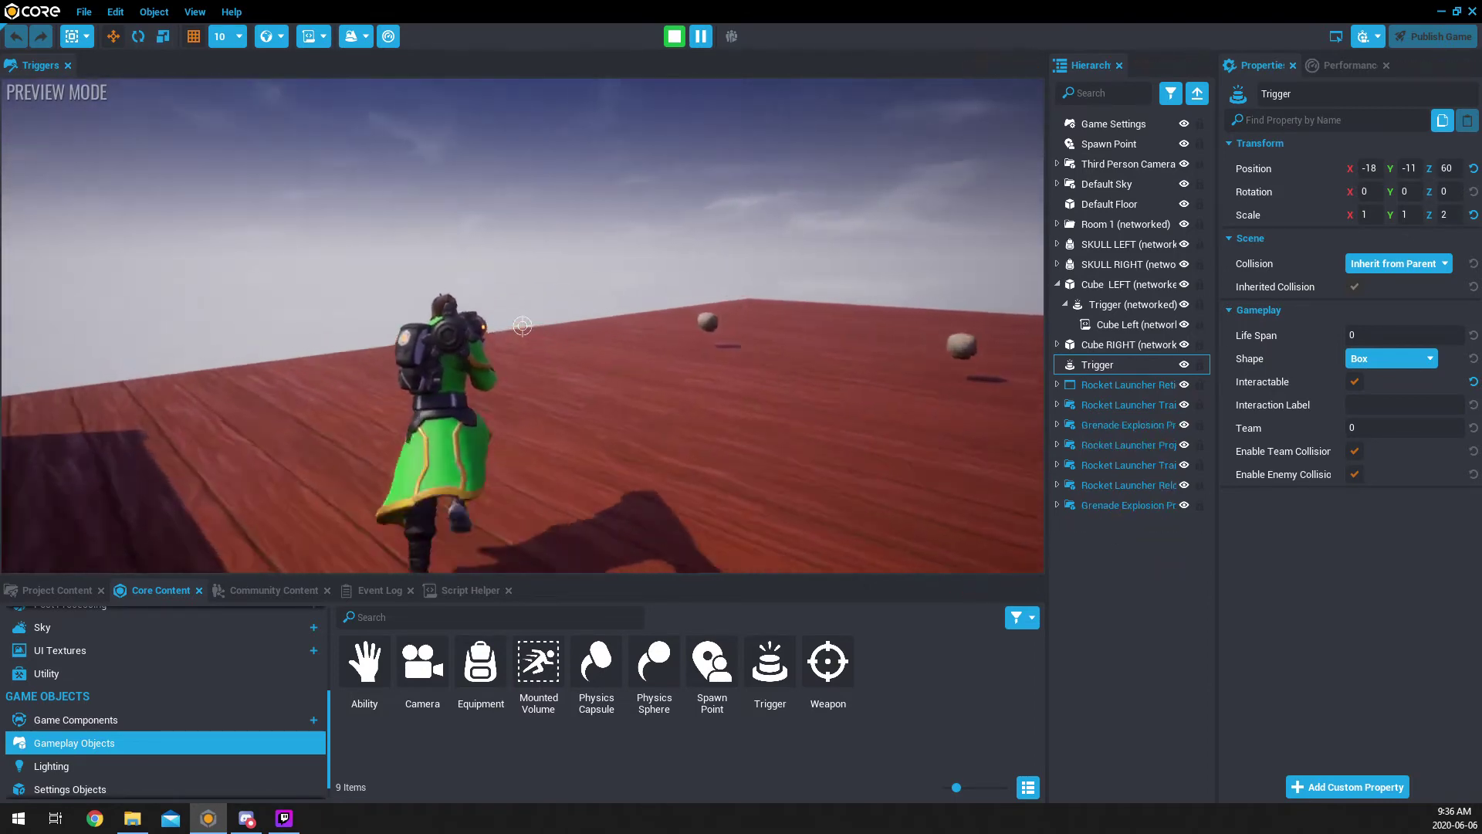
key("a")
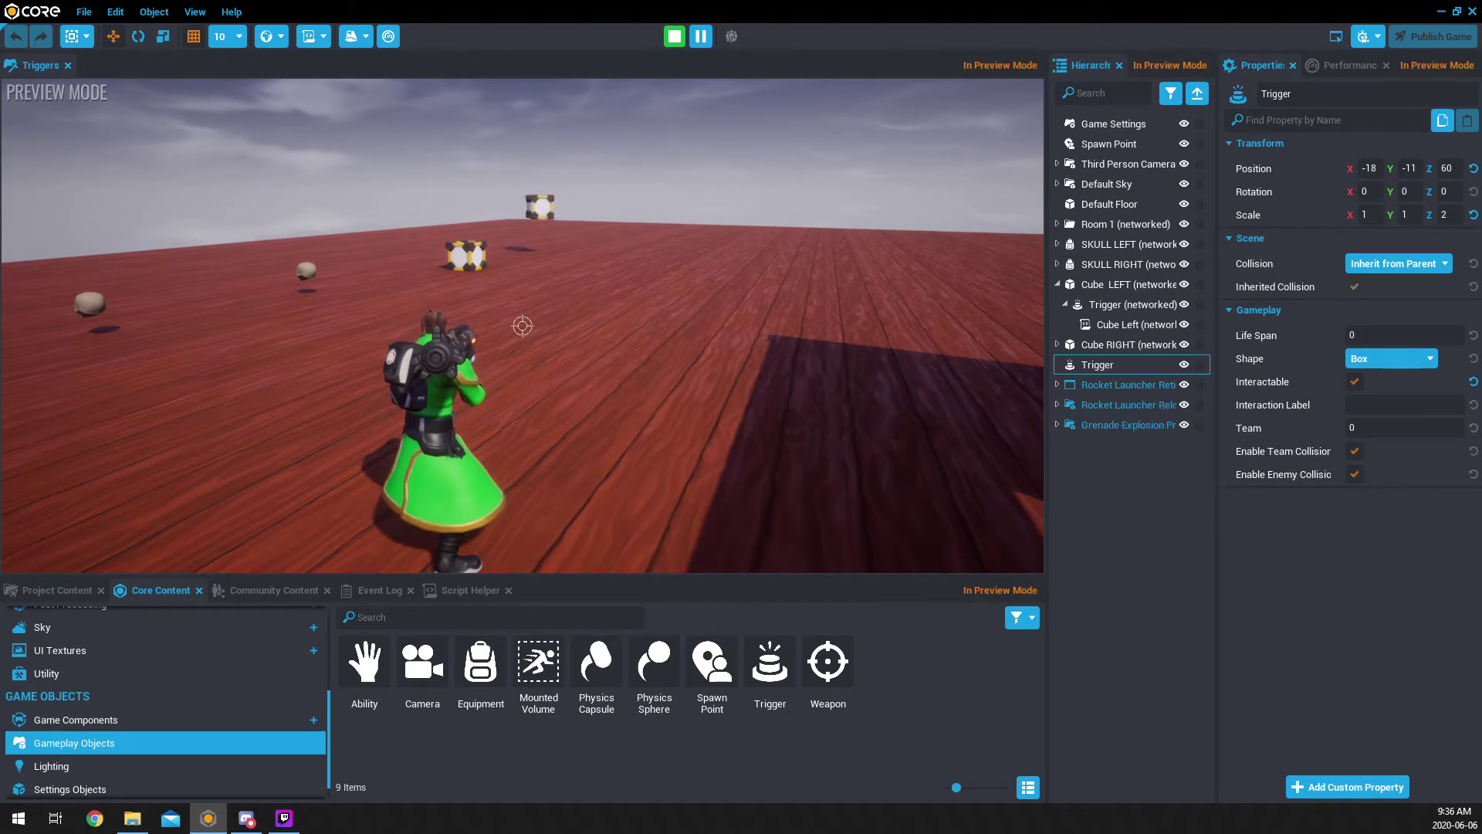
left_click(522, 326)
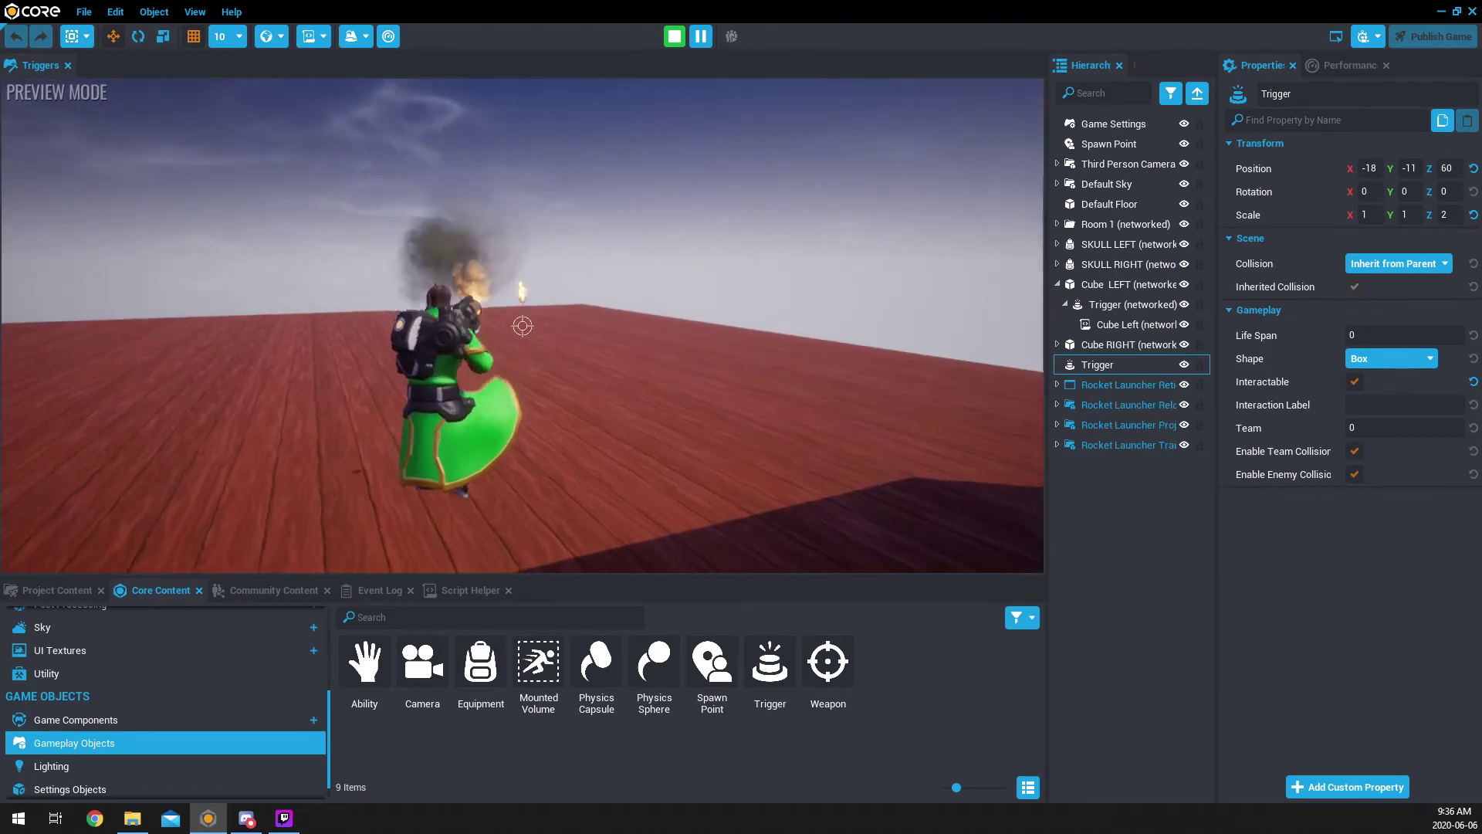
key("w")
left_click(523, 326)
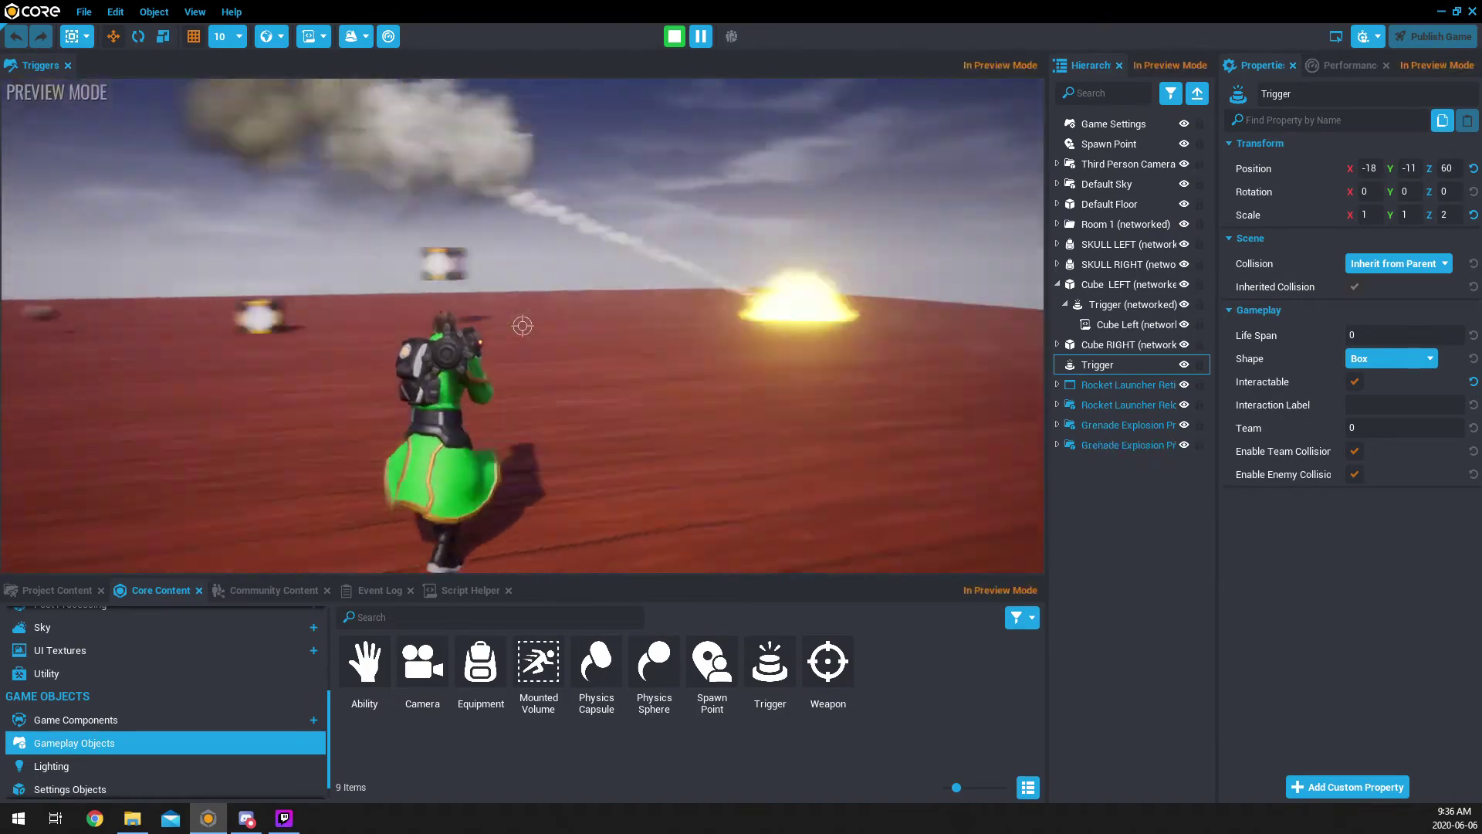
key("w")
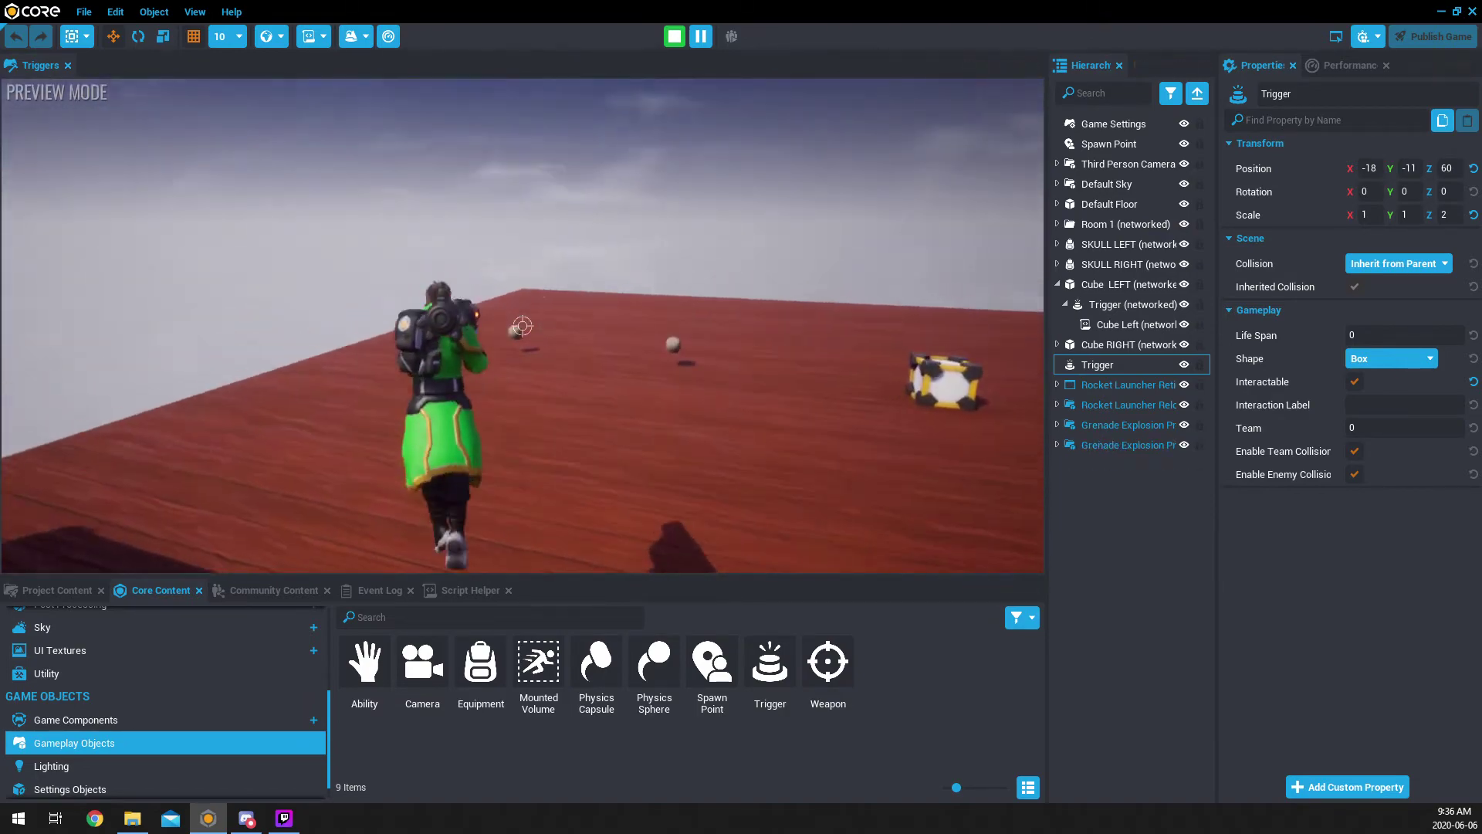
left_click(523, 325)
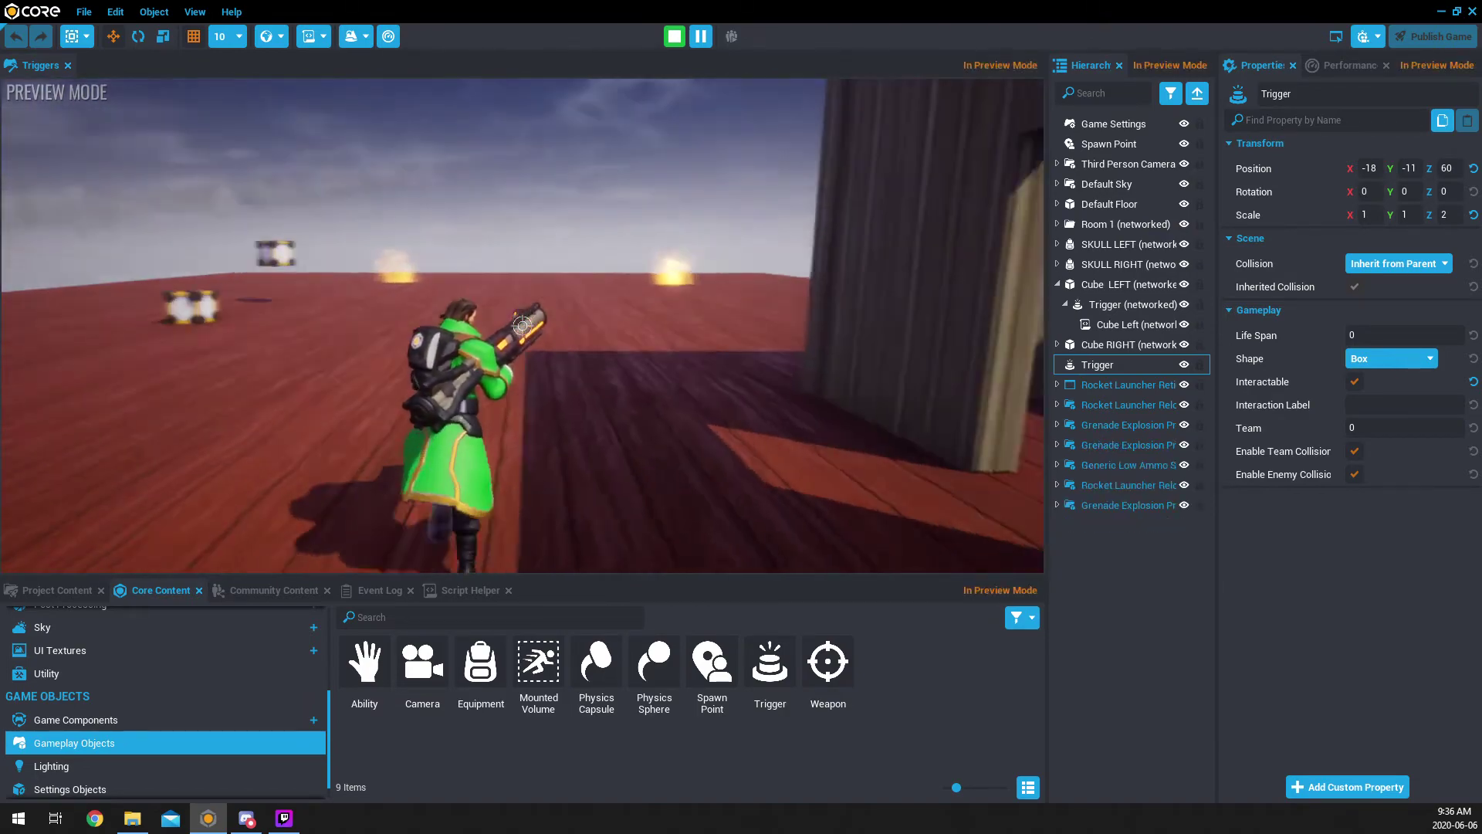
Step: Walk the character over to the two skulls and run into the right one to test its collision trigger
key("space")
key("w")
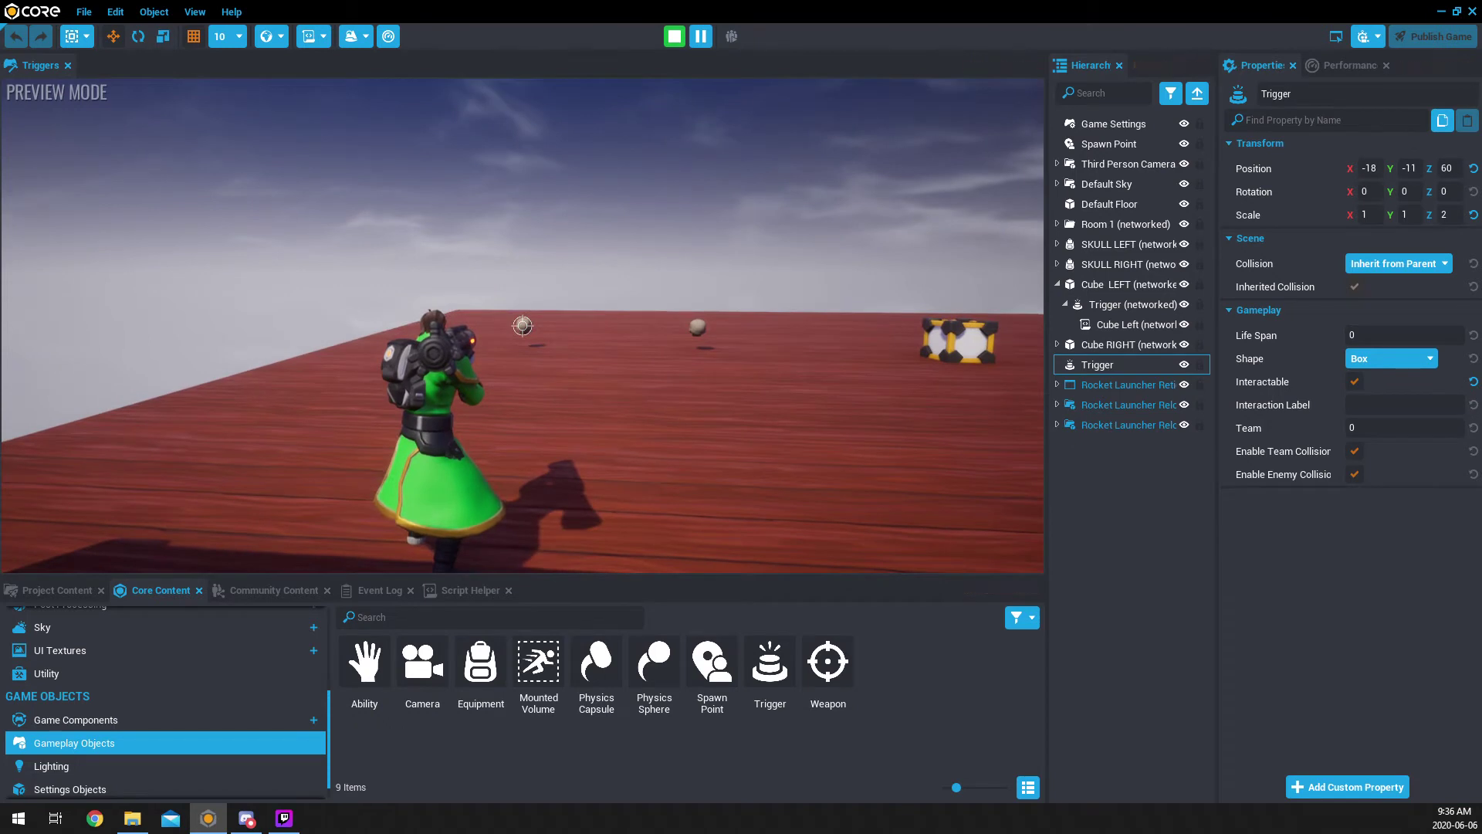
key("a")
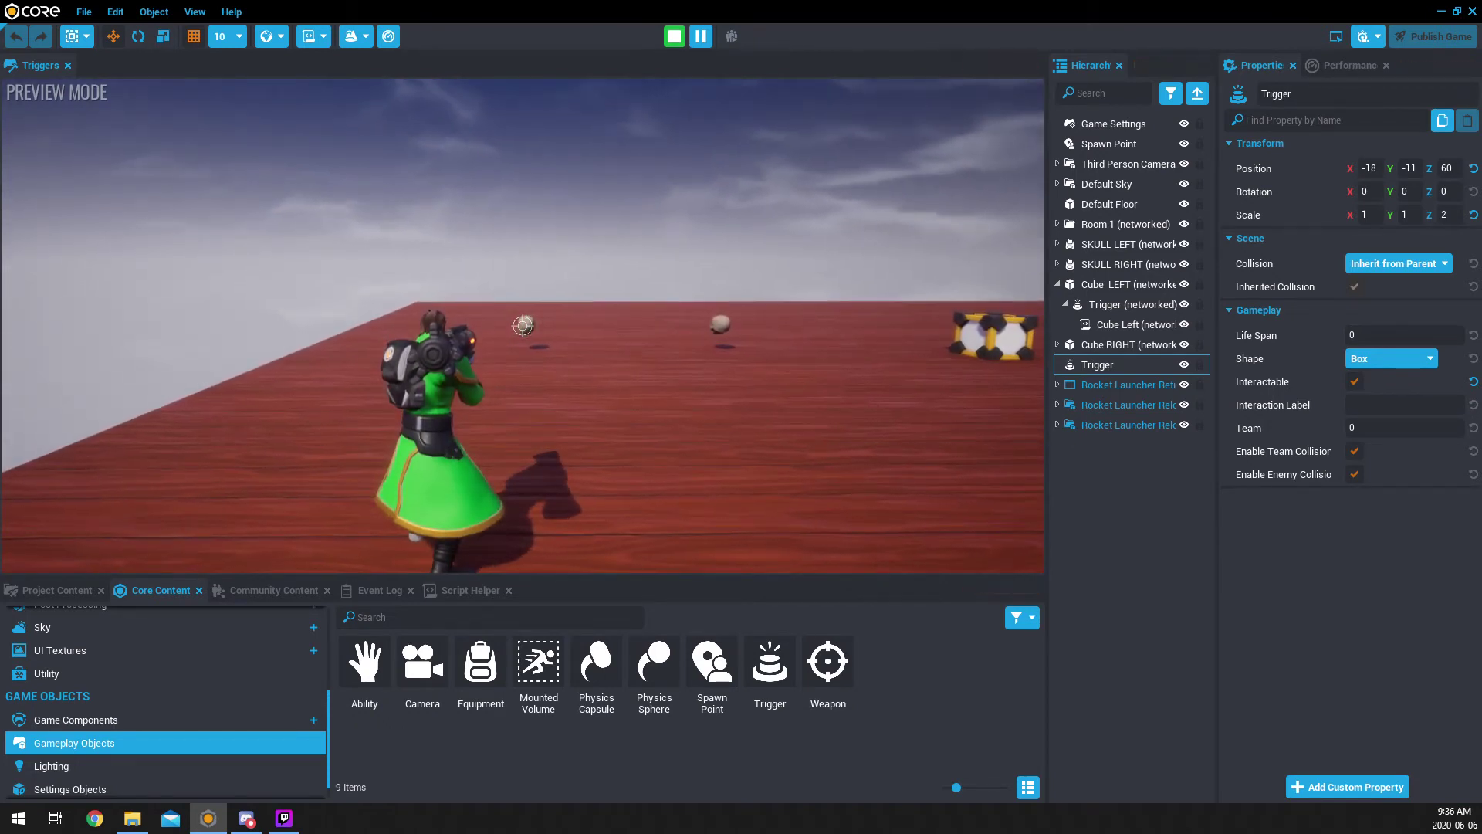
key("w")
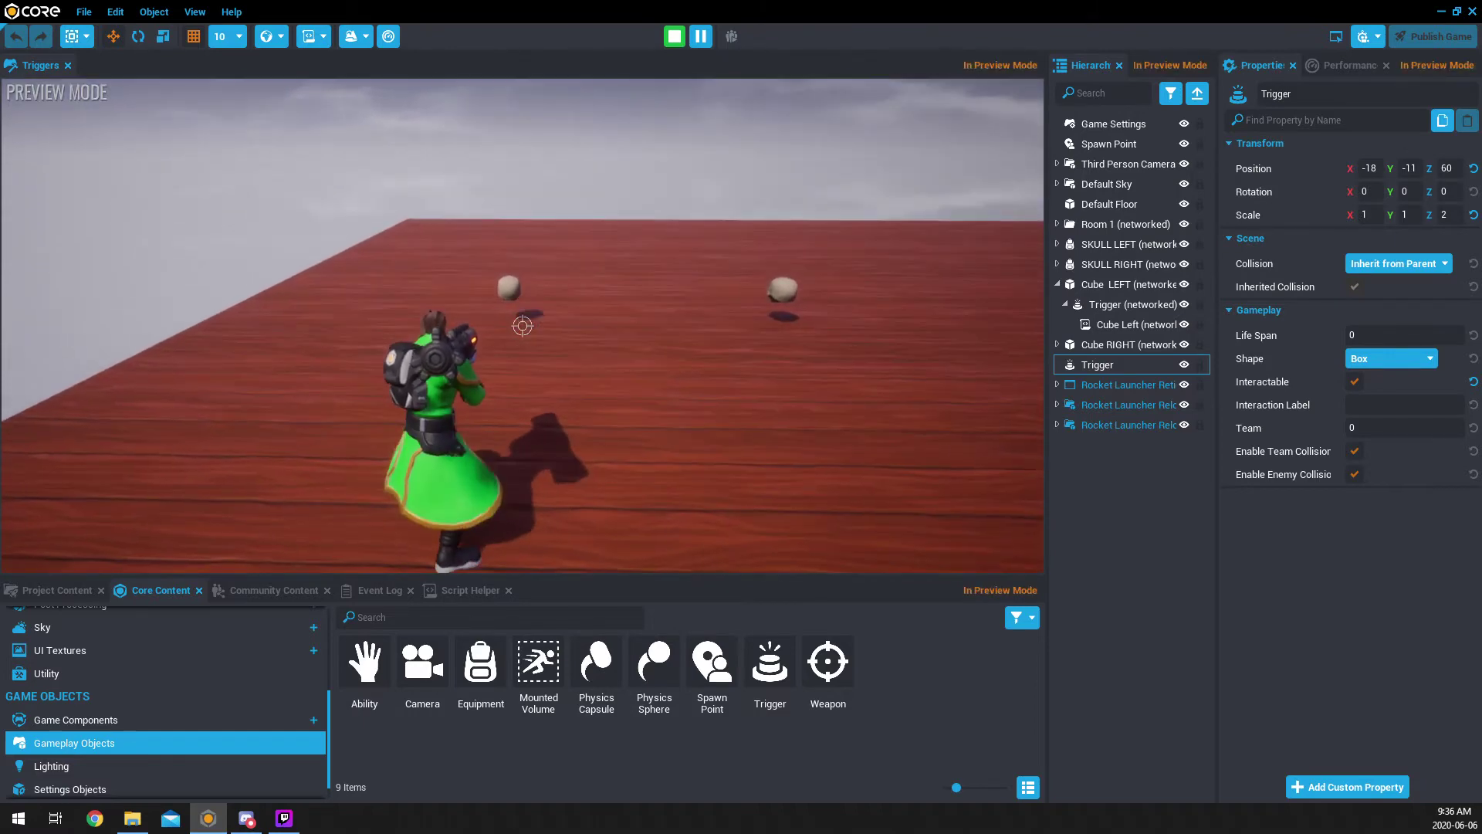
key("w")
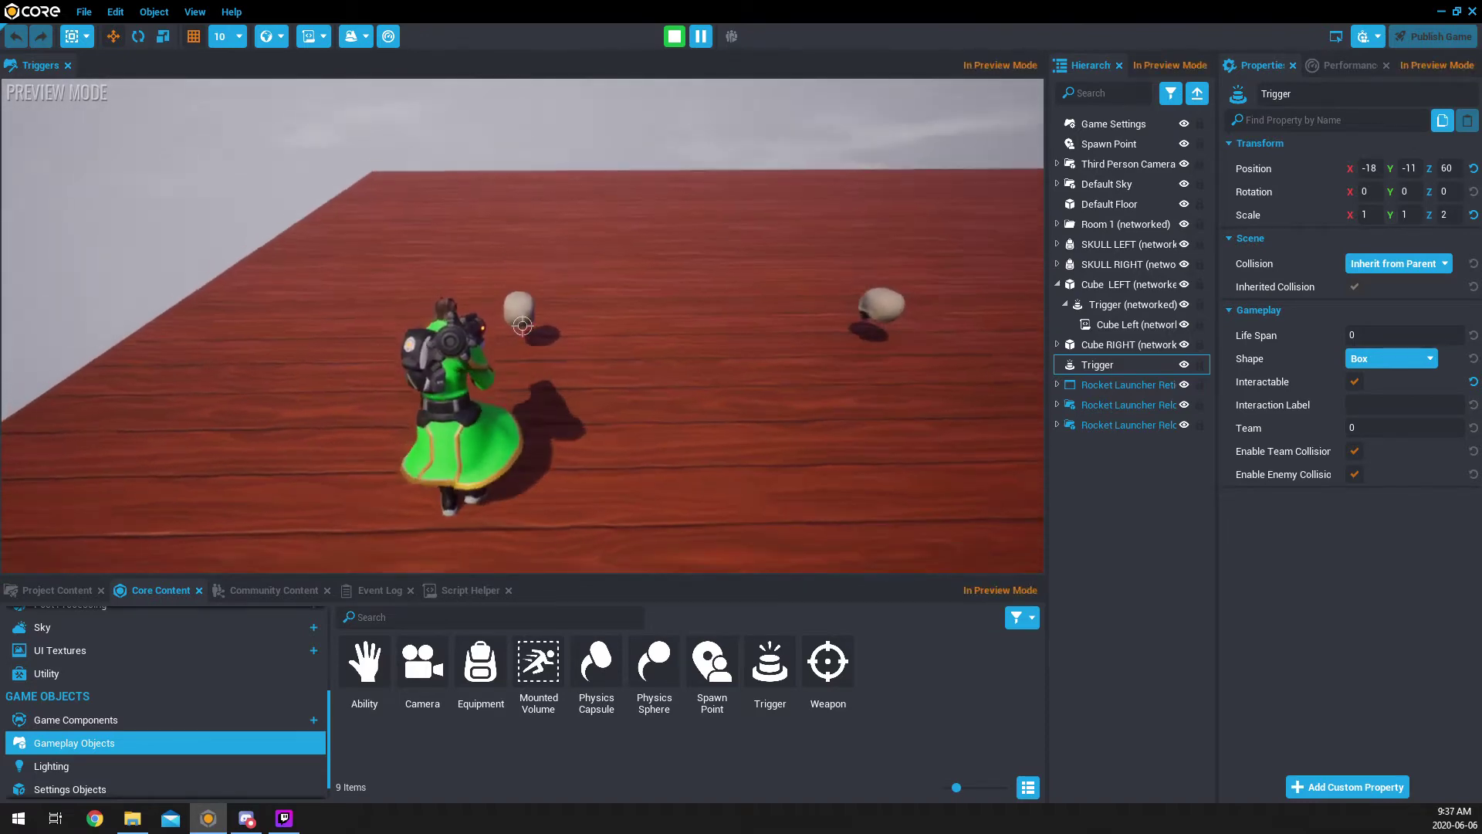
key("d")
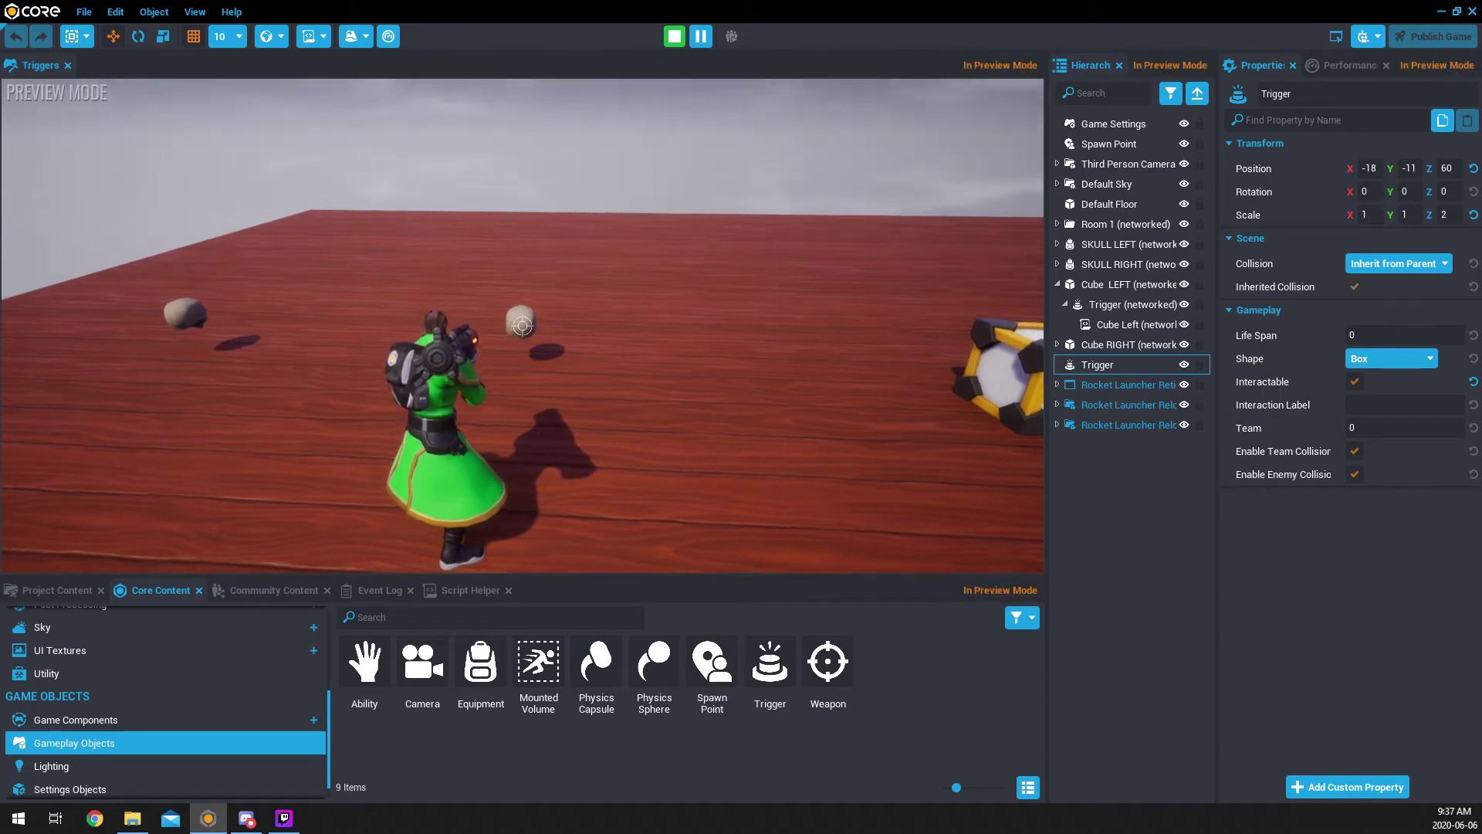
key("w")
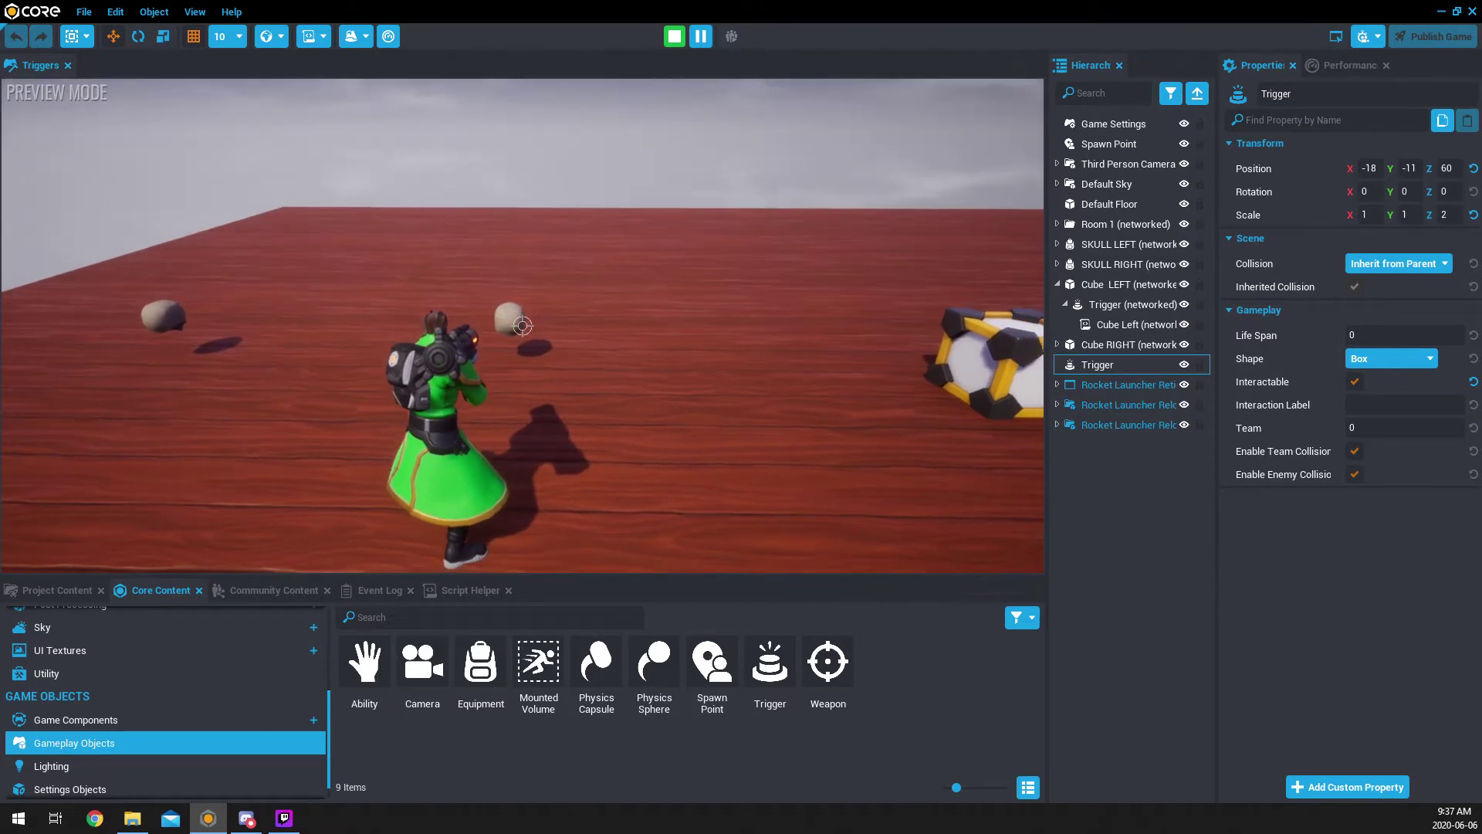
key("w")
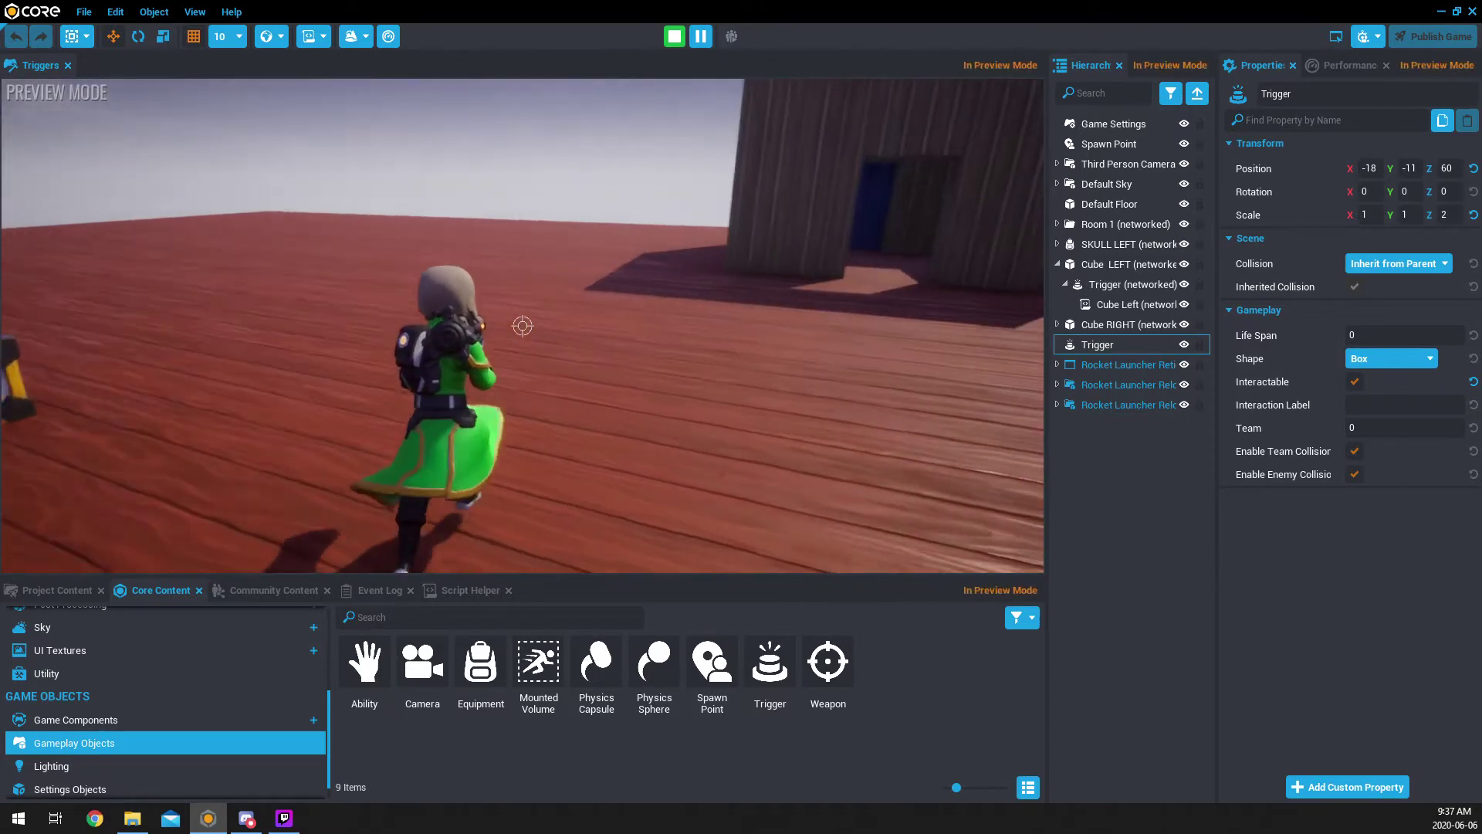
Step: Run, jump and crouch the character around the floor while wearing the skull
key("w")
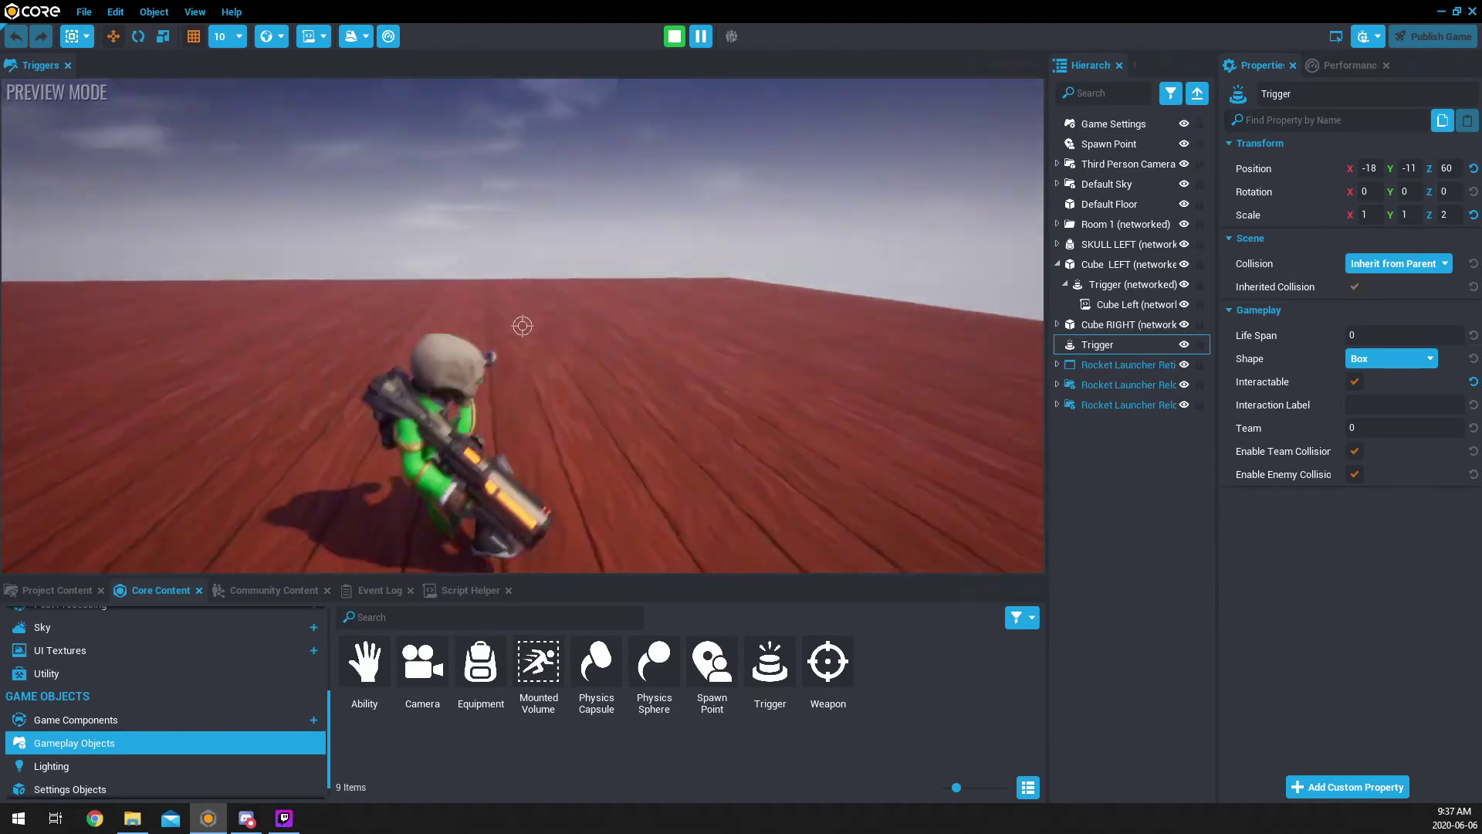
key("w")
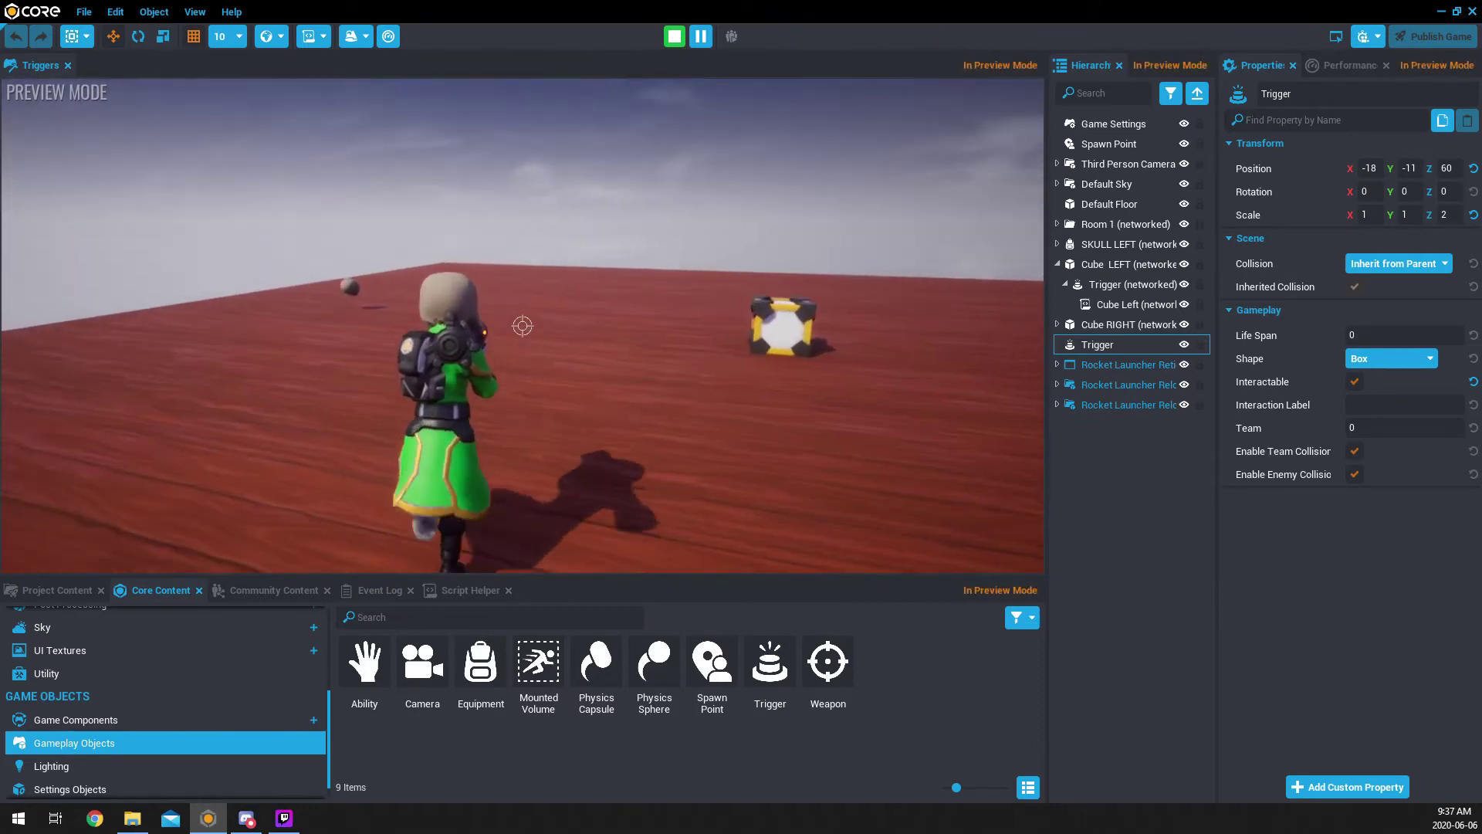
key("w")
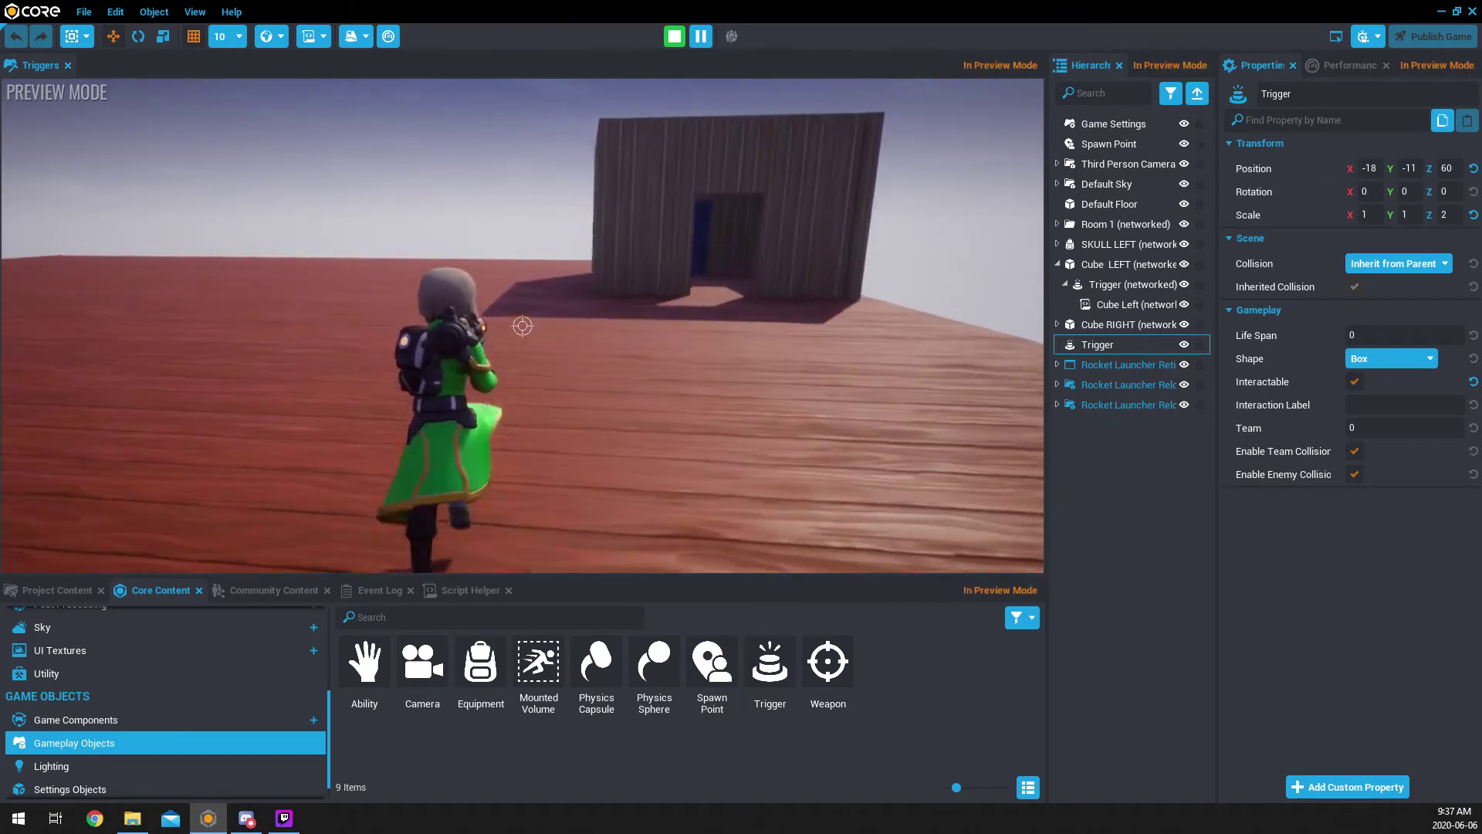
key("w")
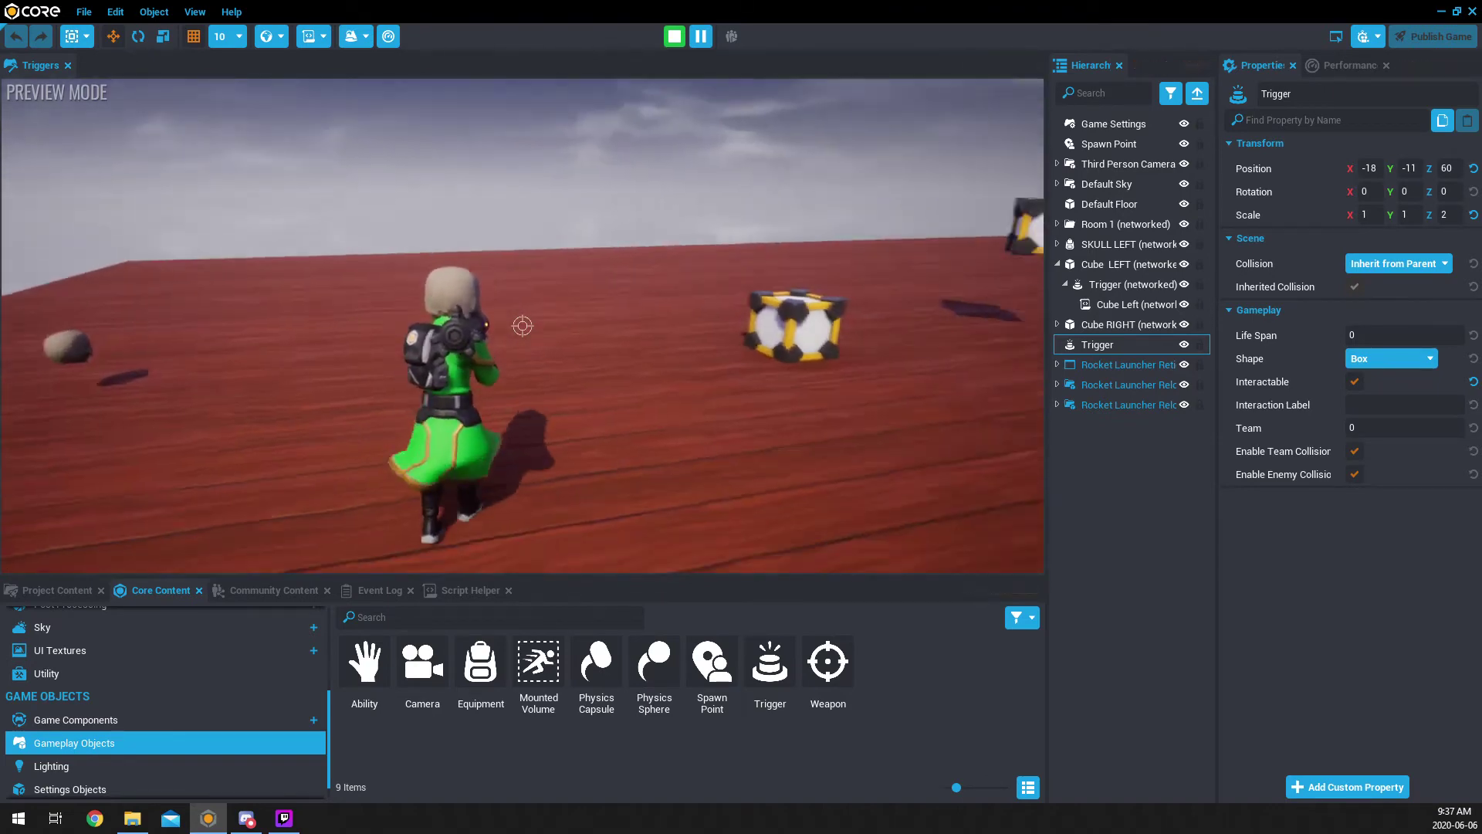
key("s")
key("space")
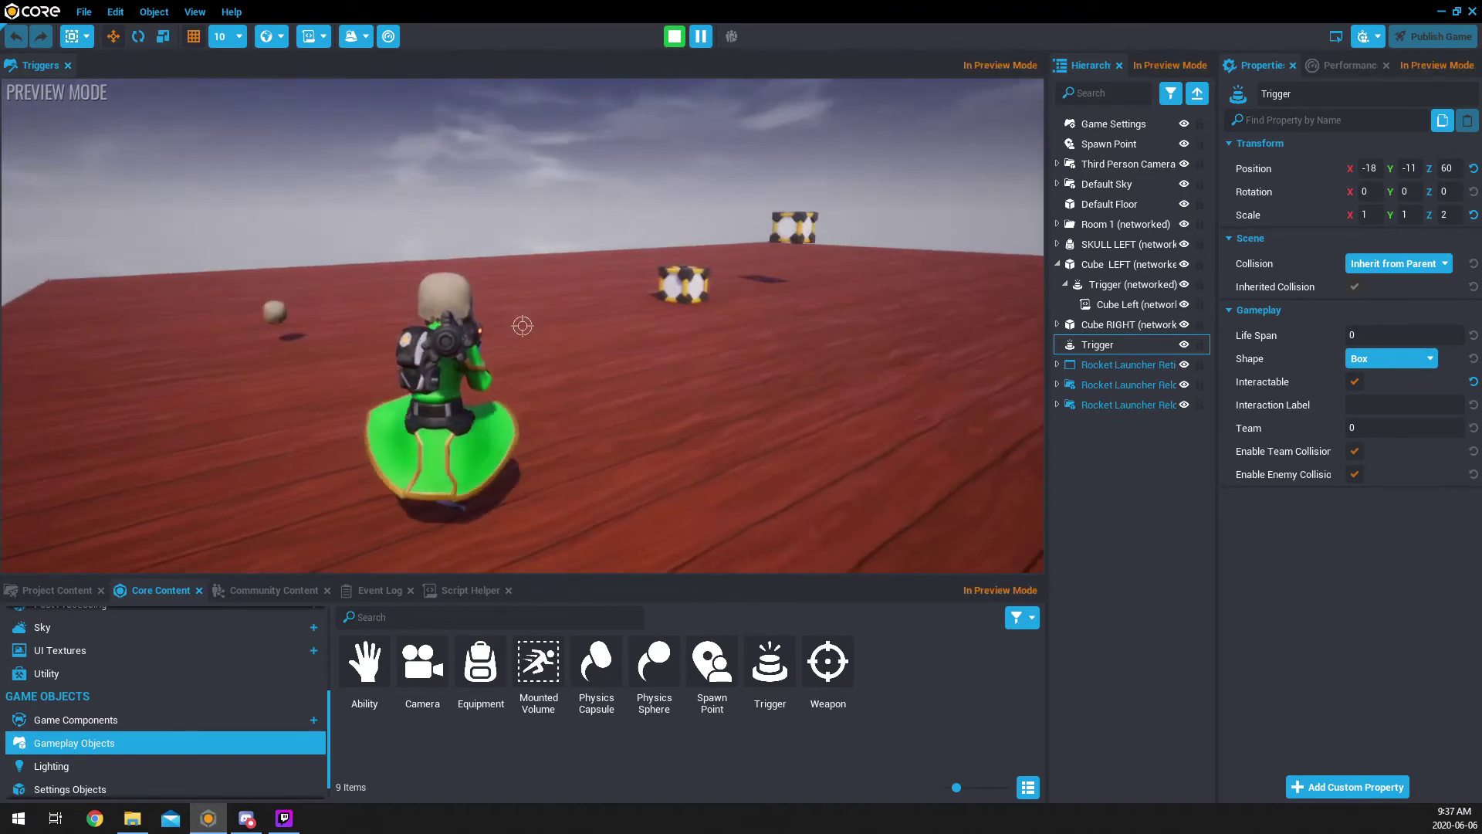
key("w")
key("c")
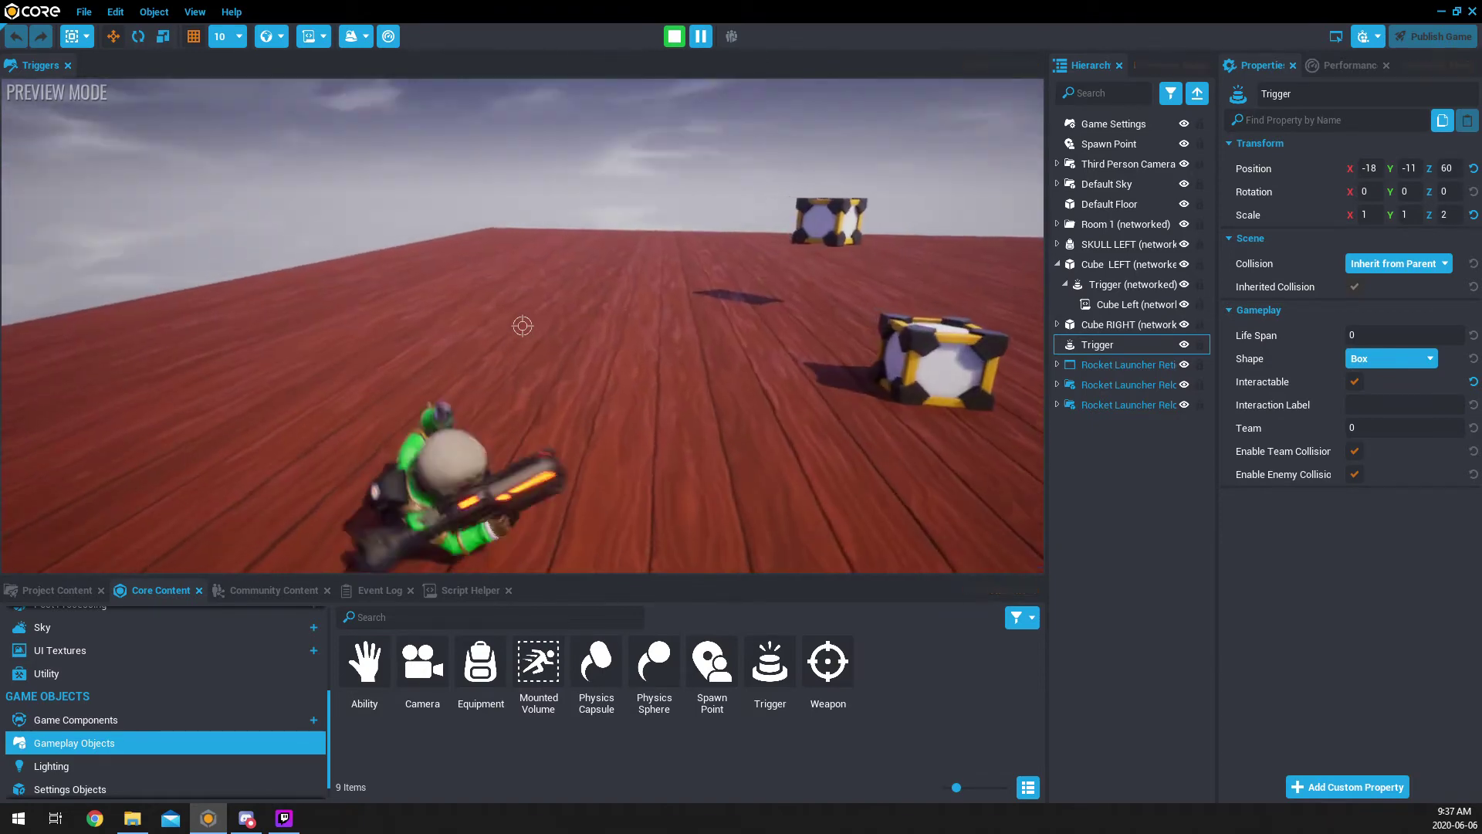
key("w")
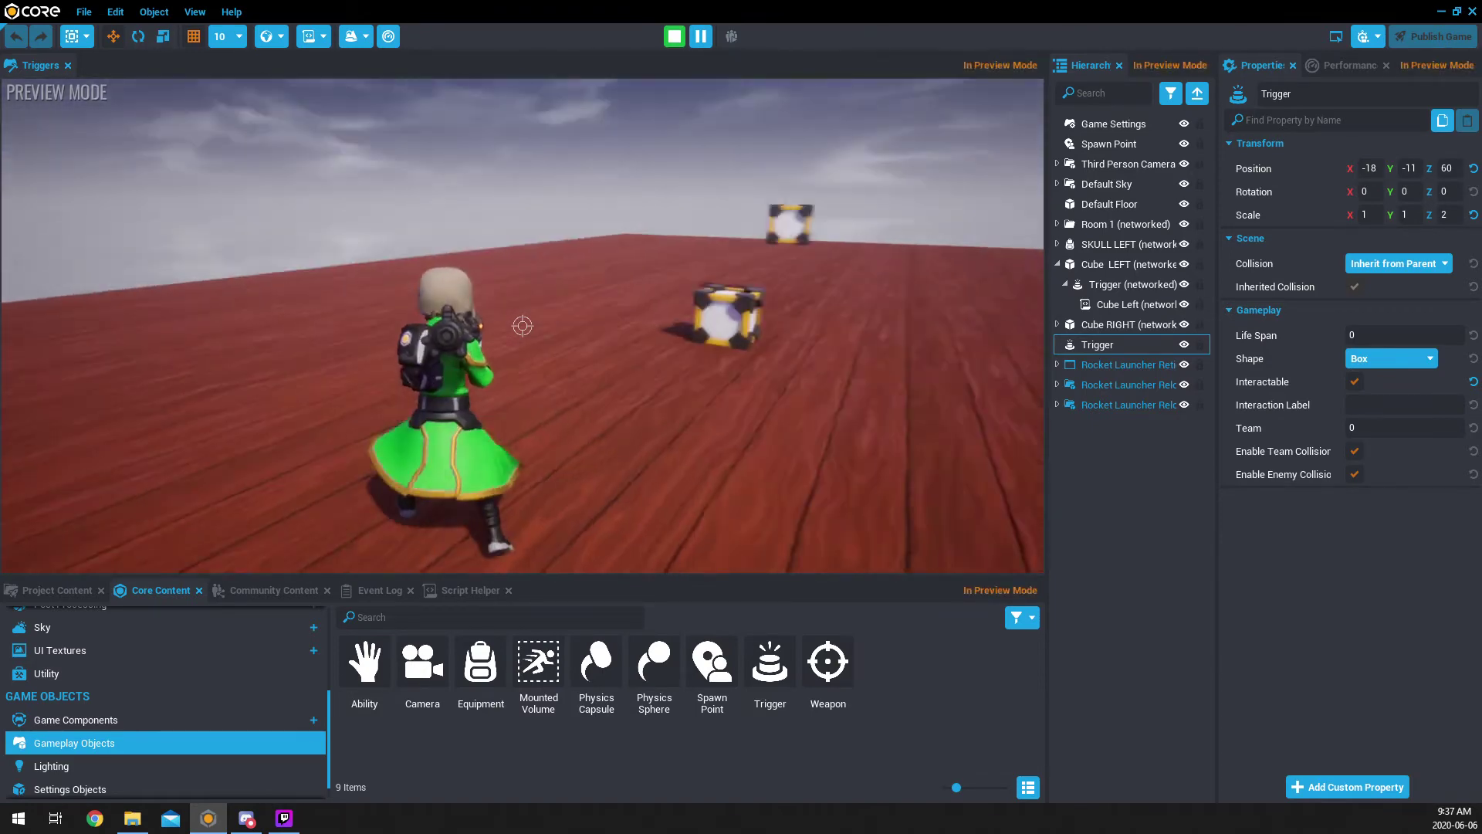
key("s")
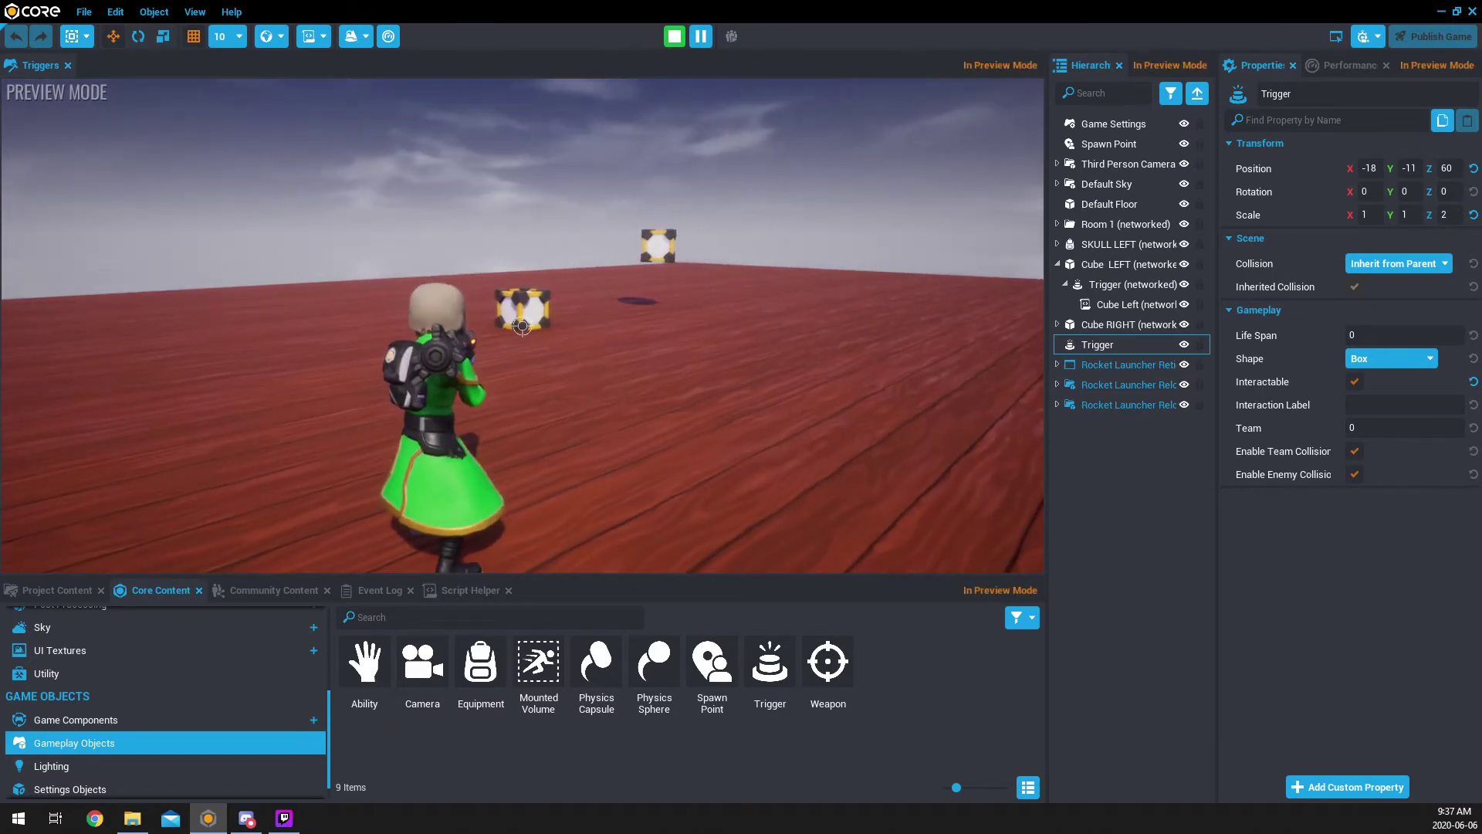
Step: Walk the character up to the left cube on the floor and repeatedly use its Move Up interaction
key("d")
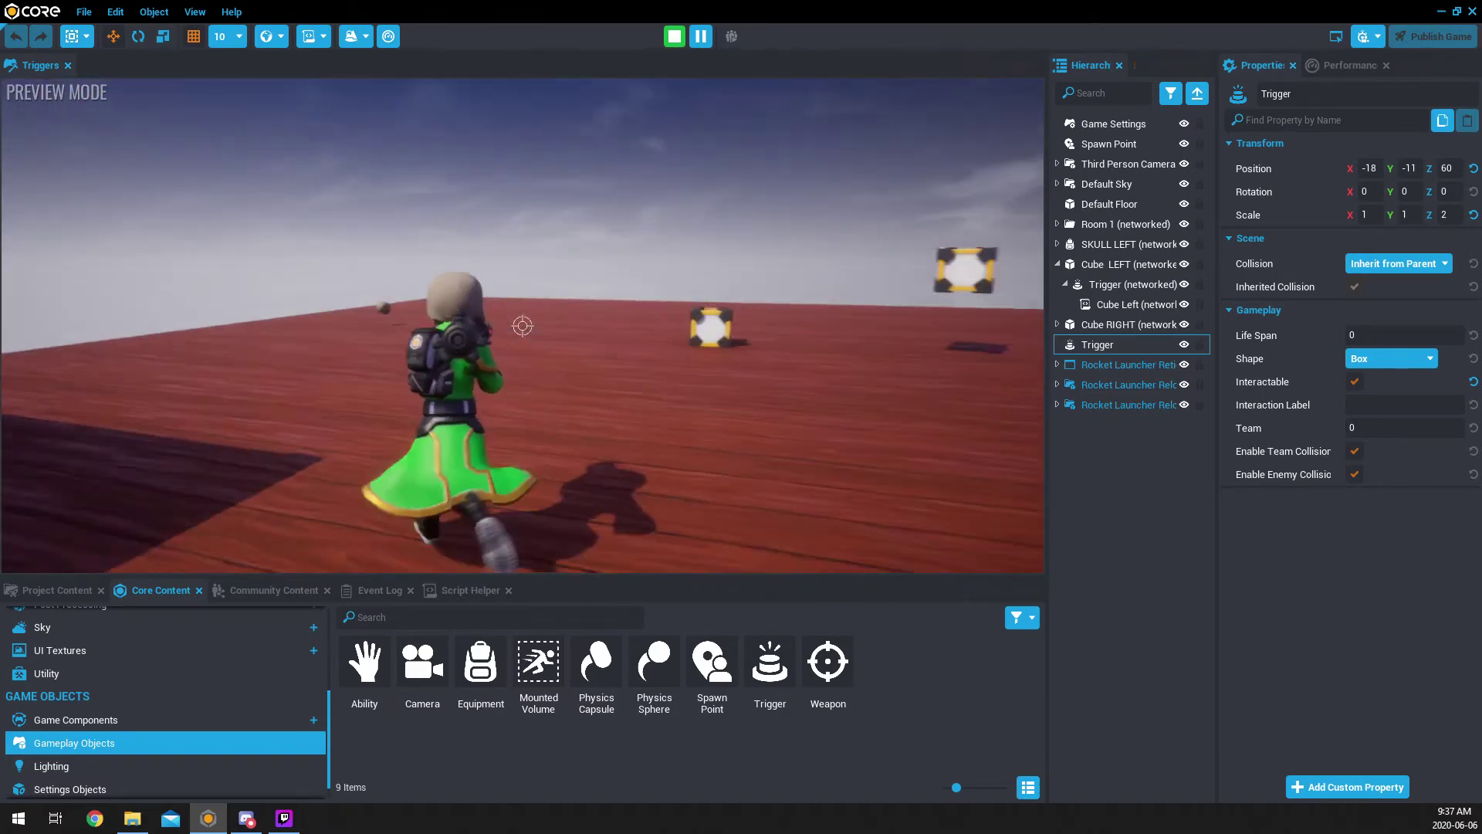
key("w")
key("w")
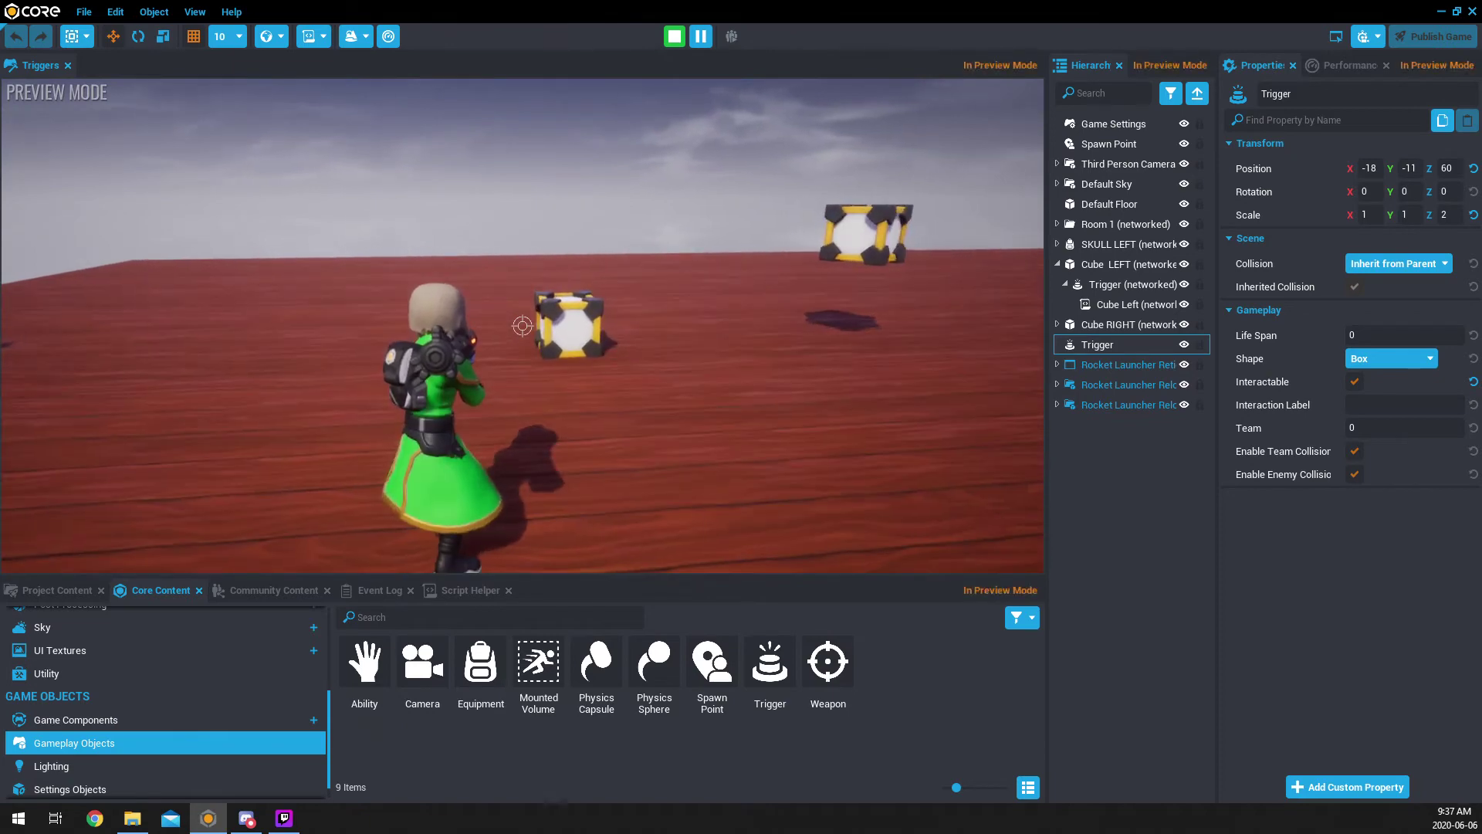
key("w")
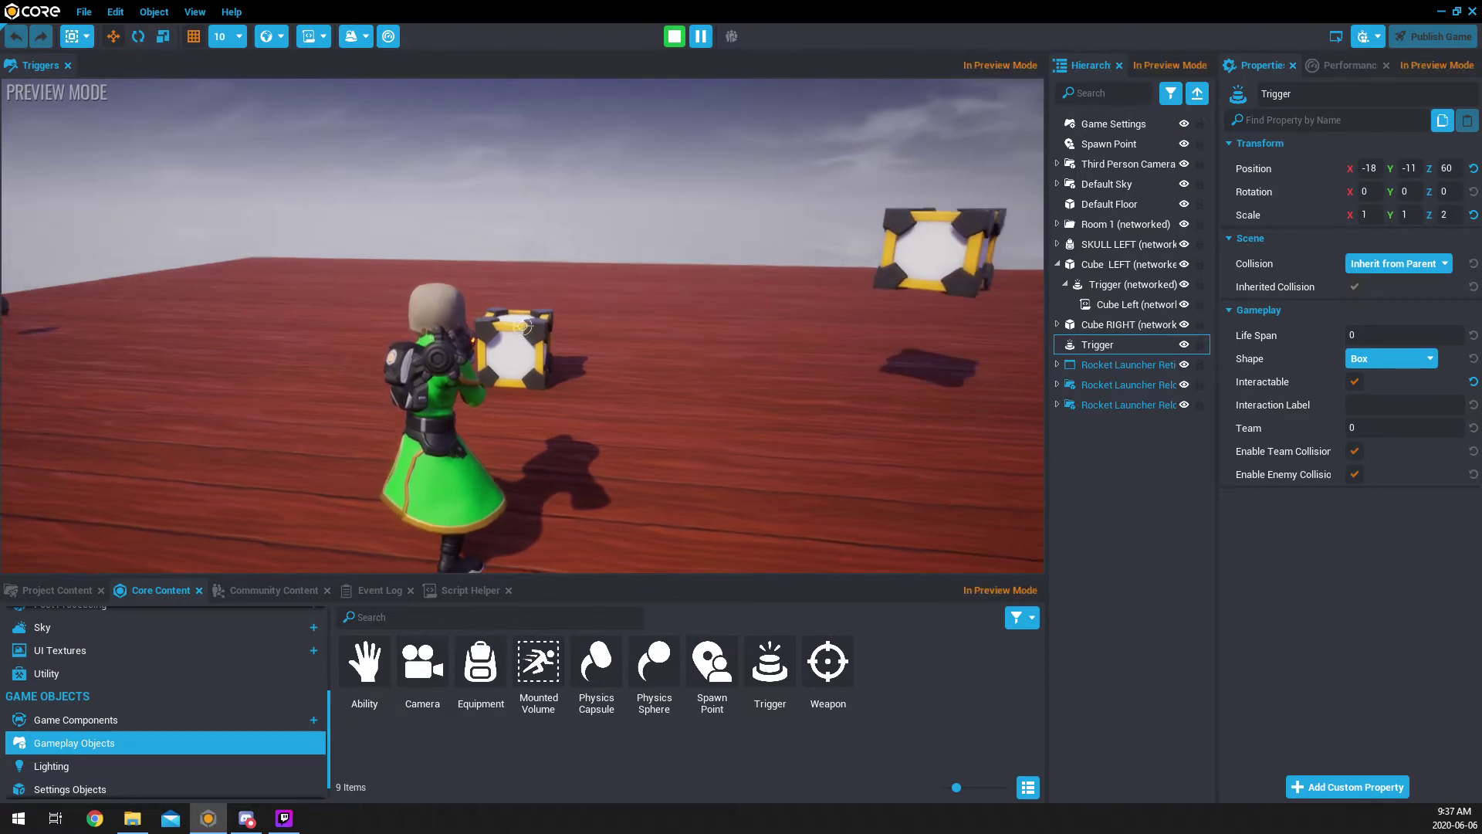
key("w")
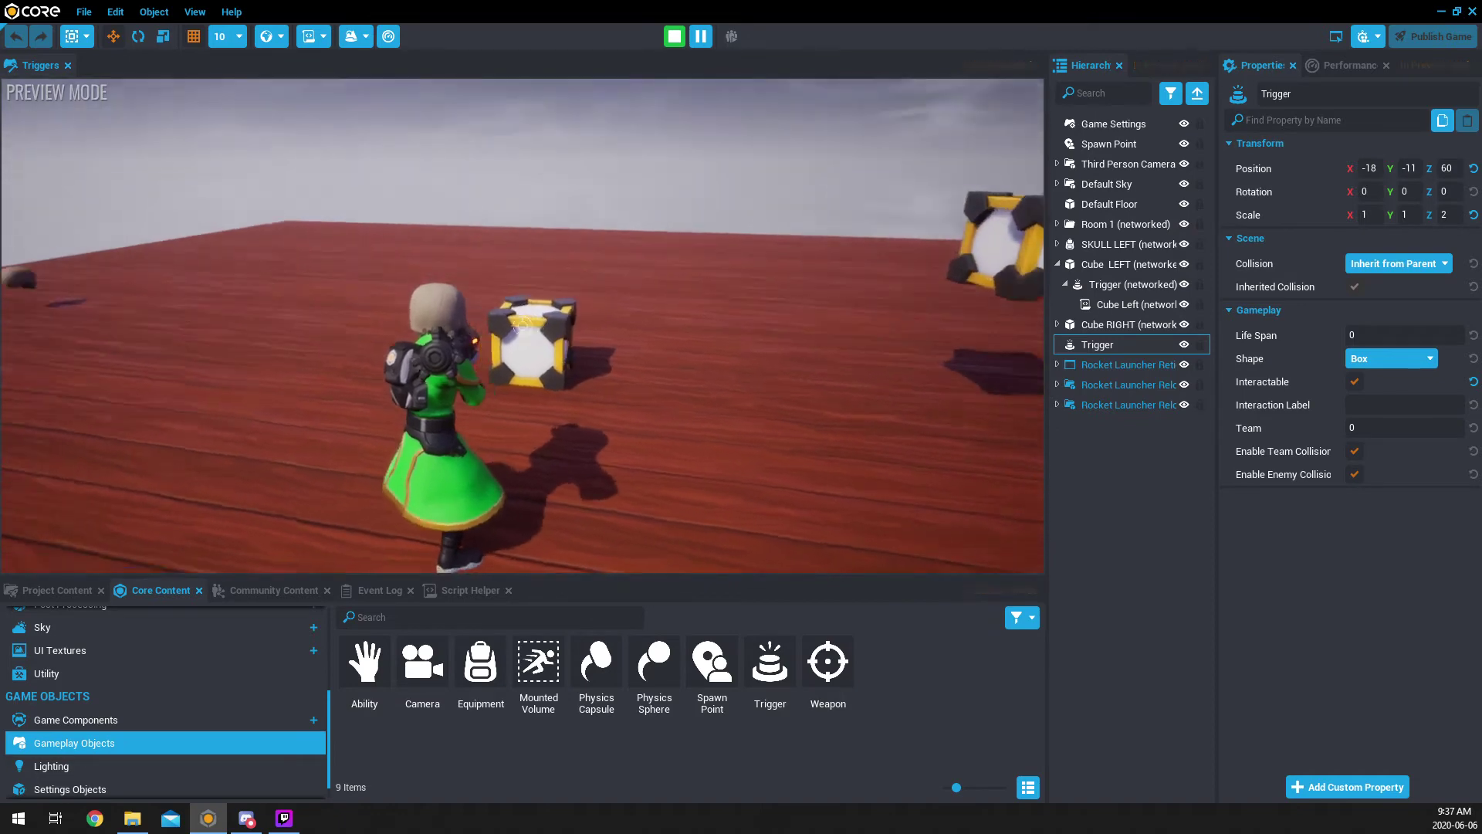
key("w")
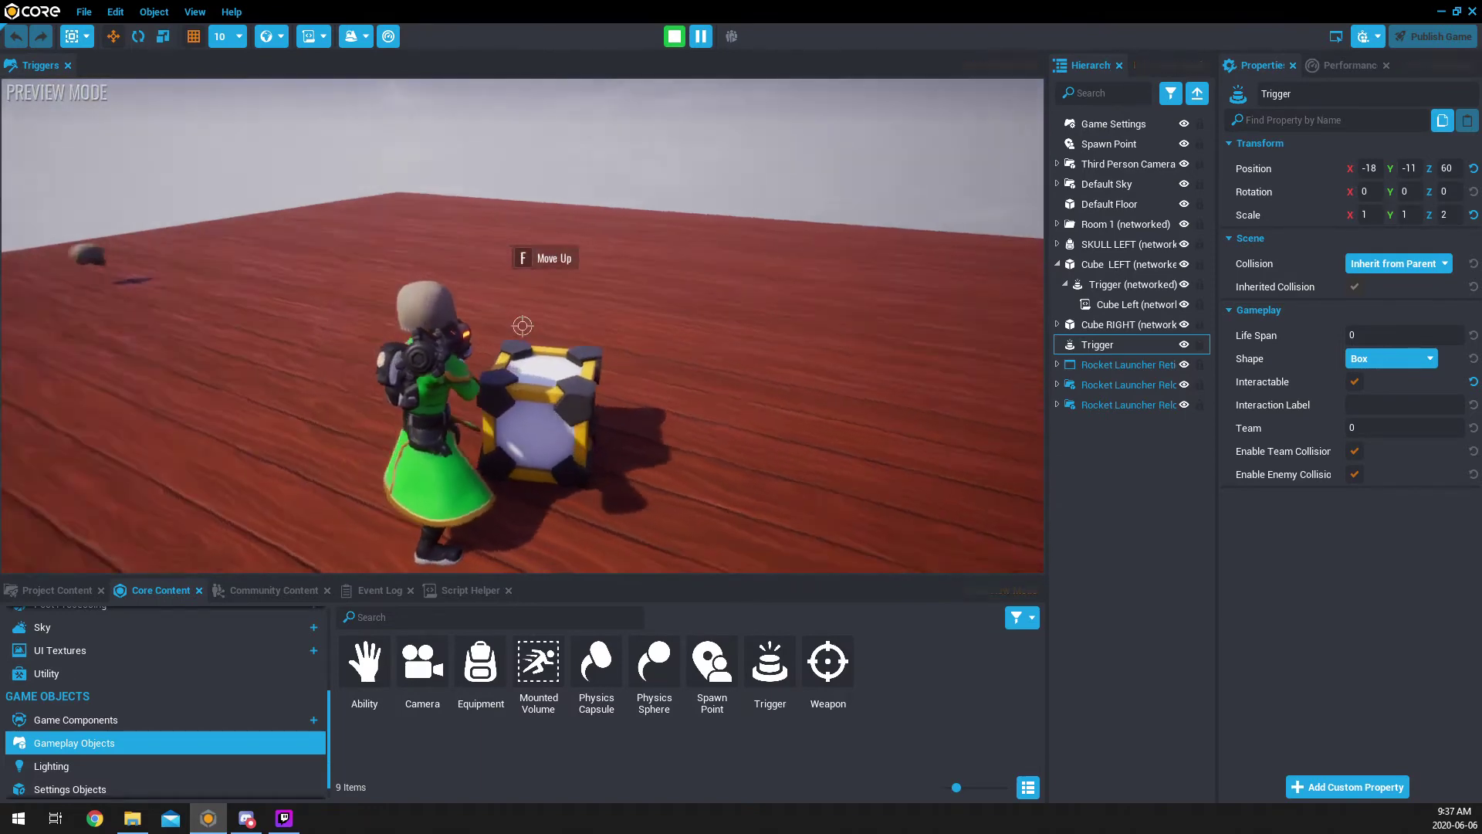
key("f")
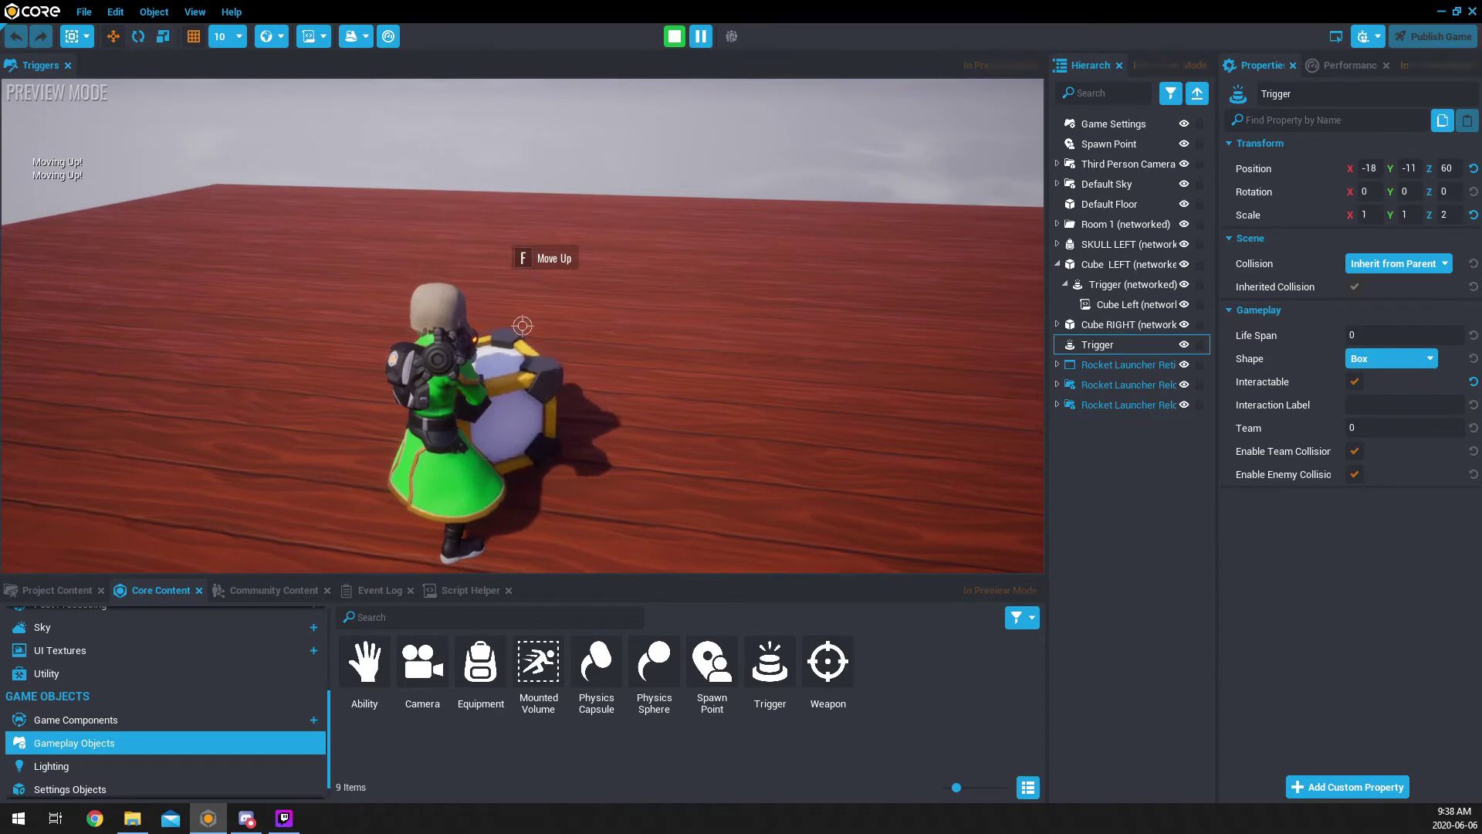
key("f")
key("f")
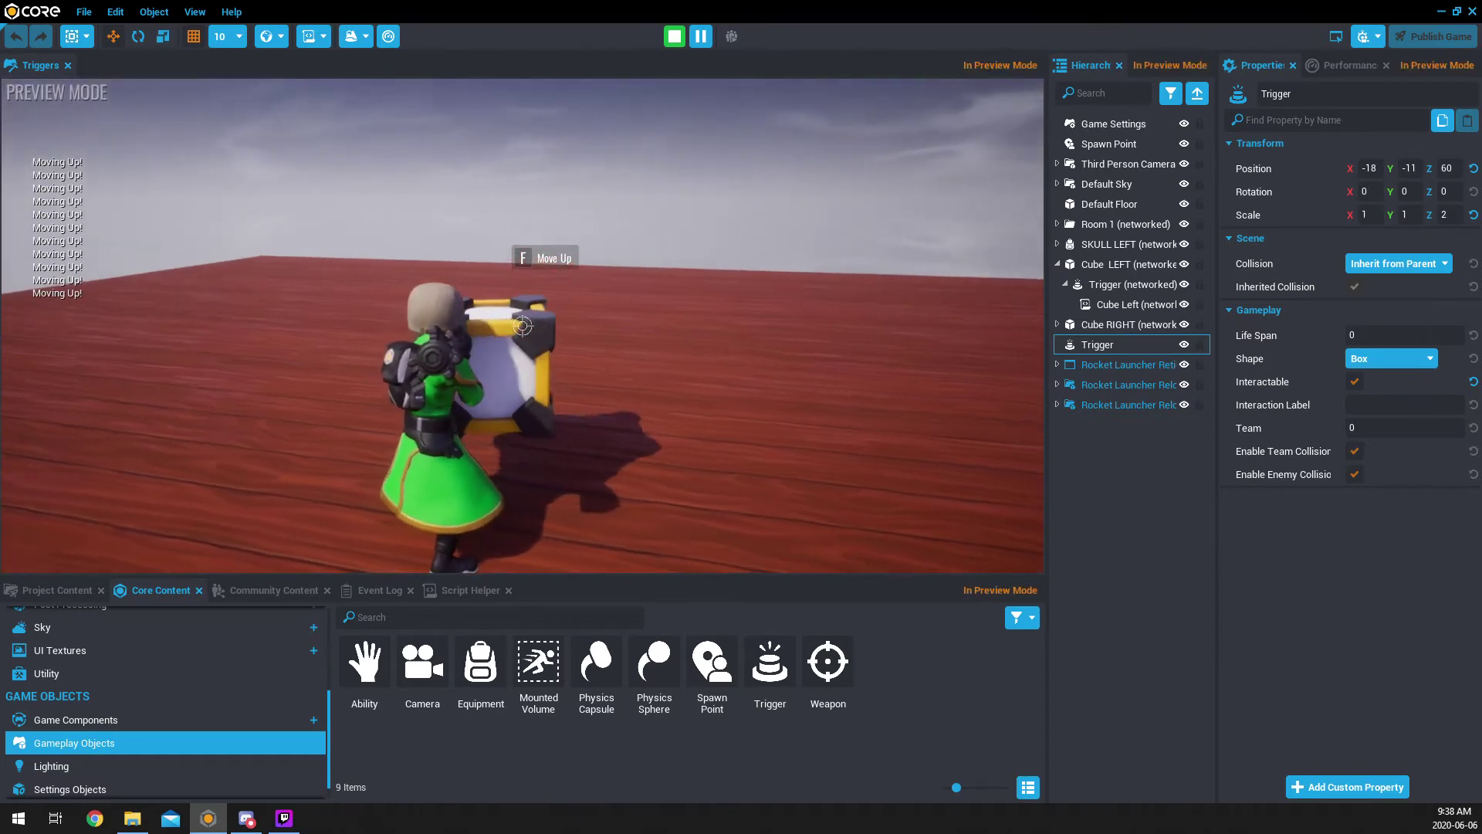
Step: Move the character to the raised right cube and approach its Move Down trigger from different distances
key("d")
key("w")
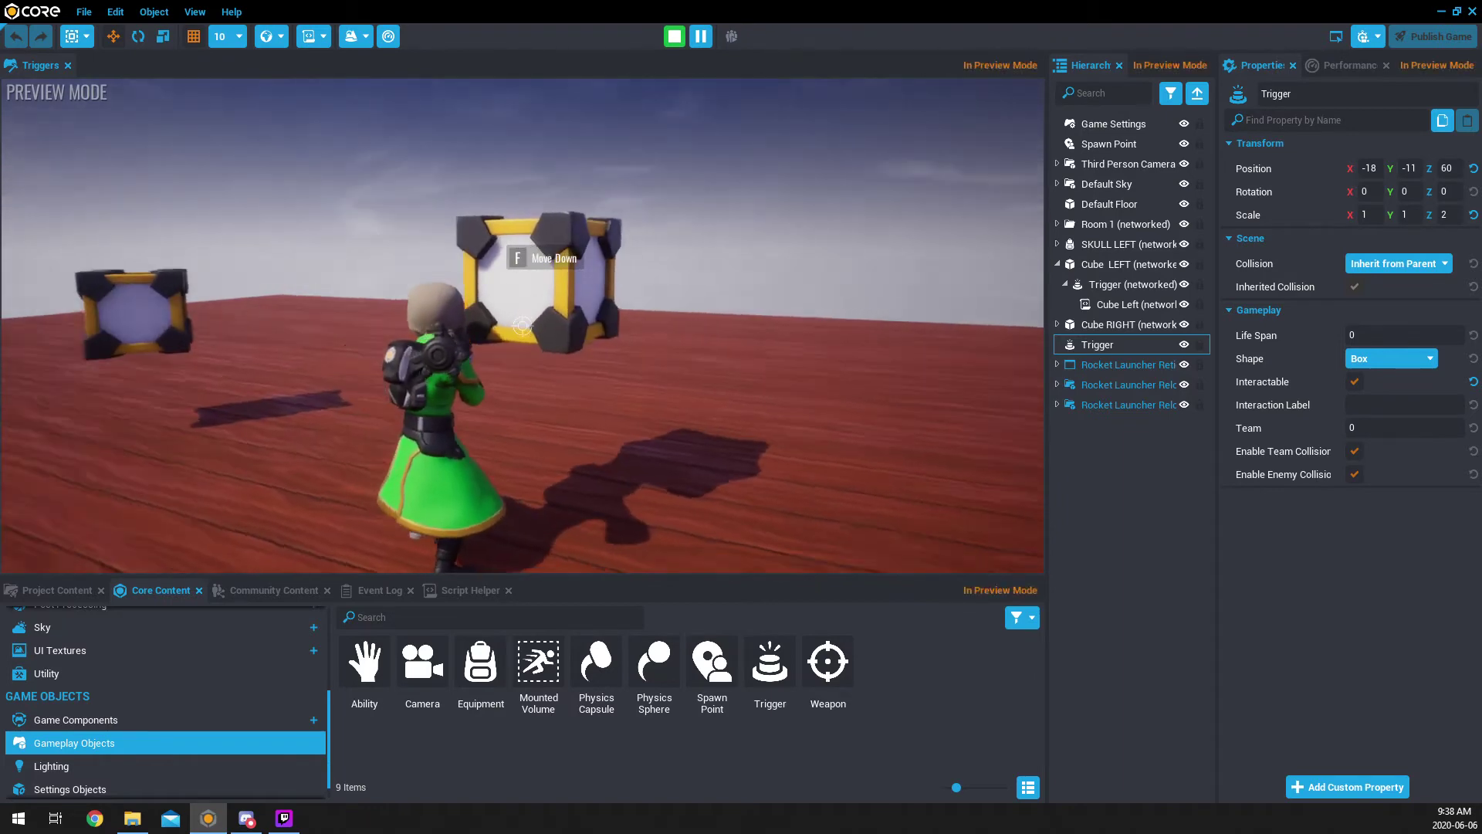
key("s")
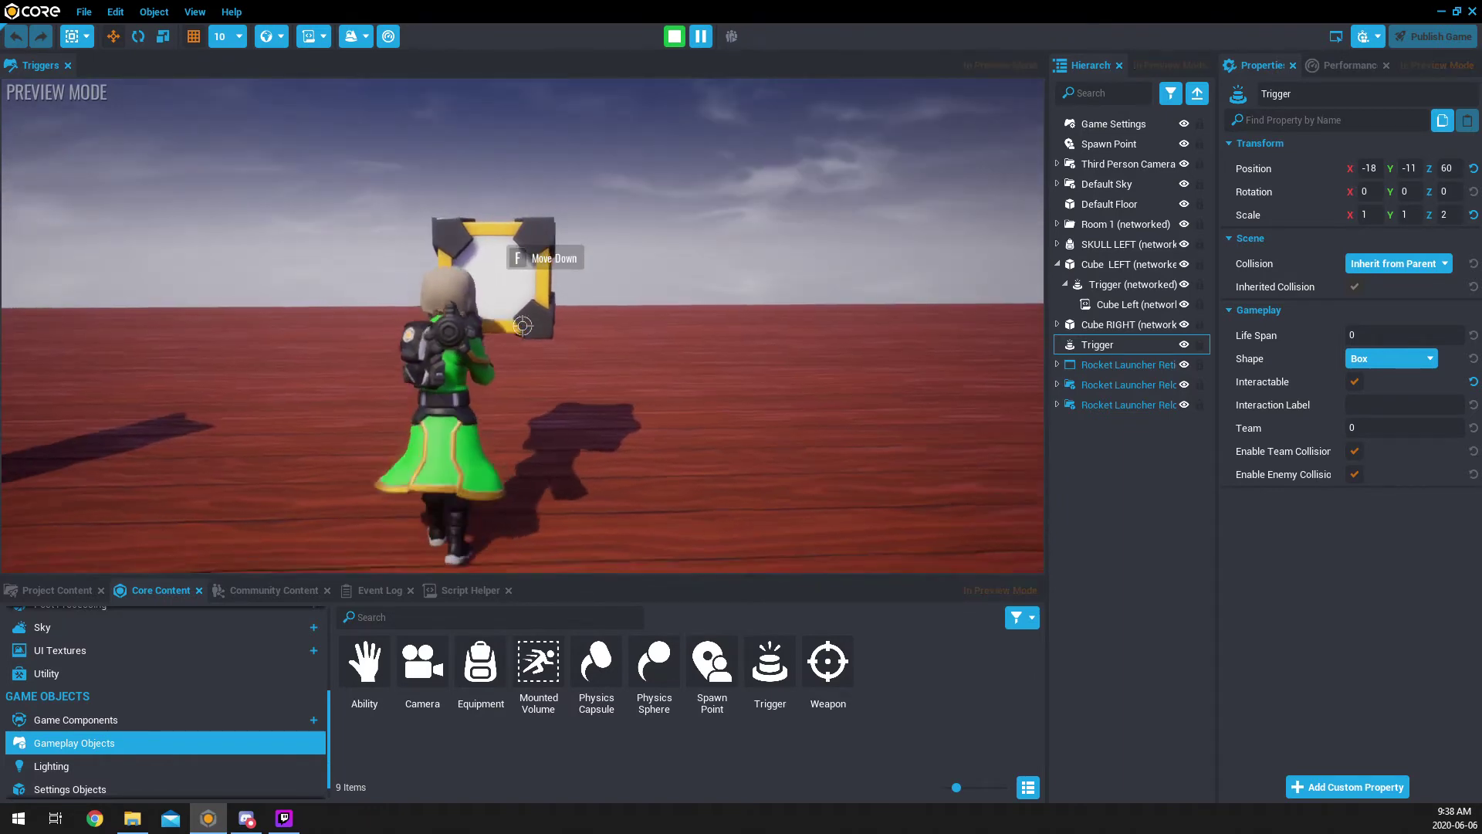
key("w")
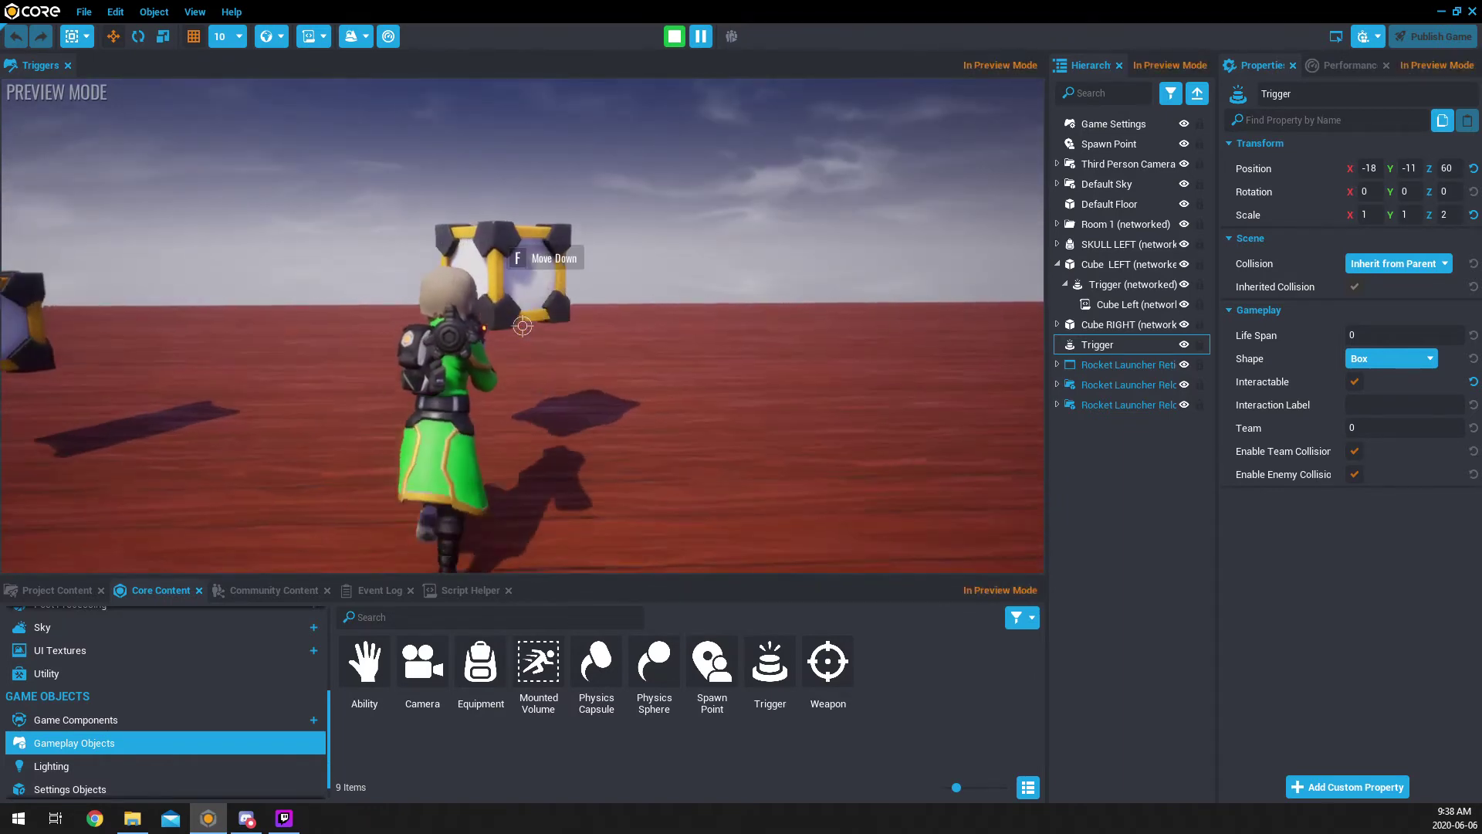
Step: Run and jump the character toward the wooden room and end the preview
key("w")
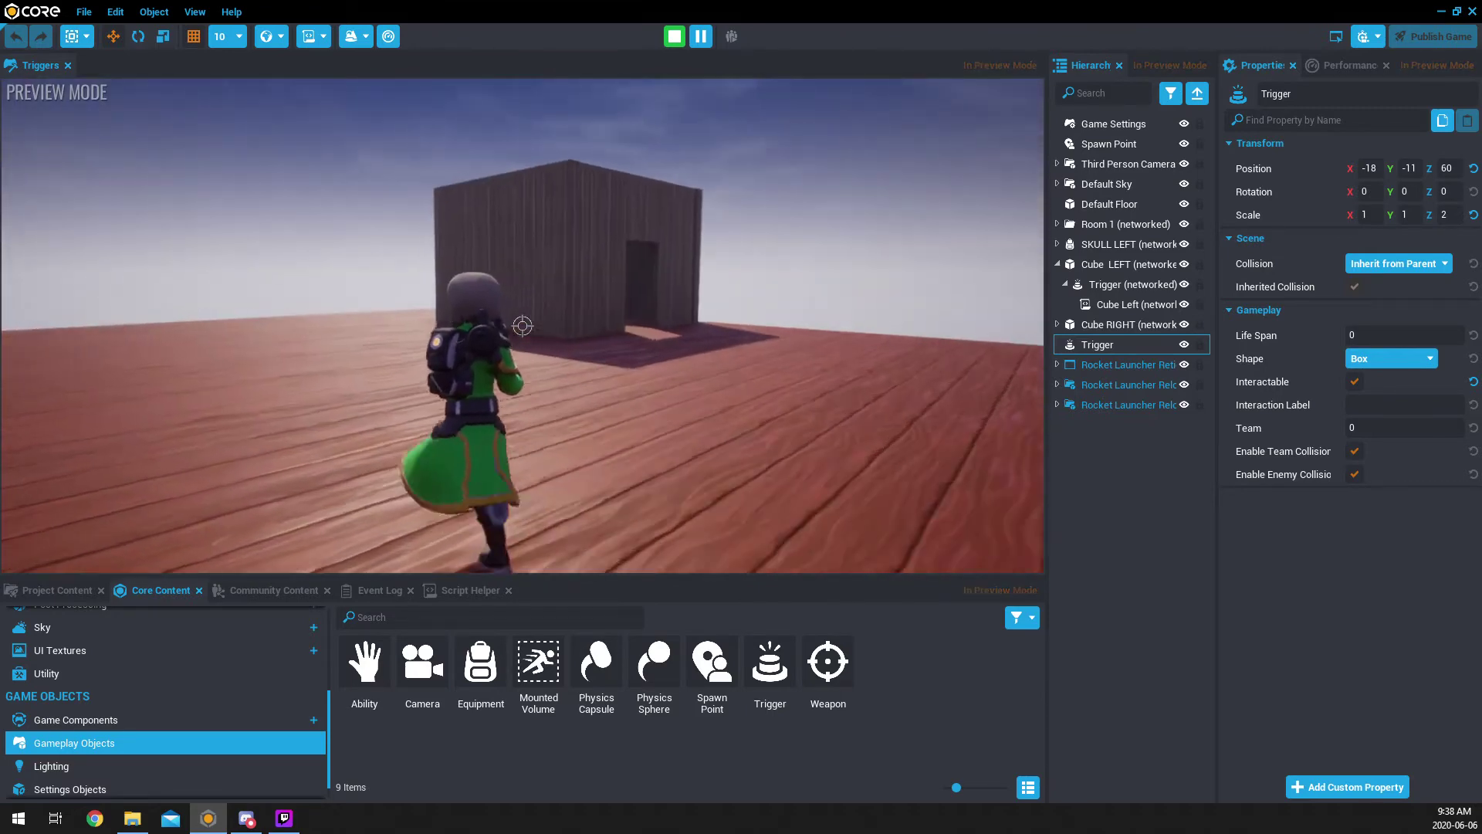
key("space")
key("w")
key("space")
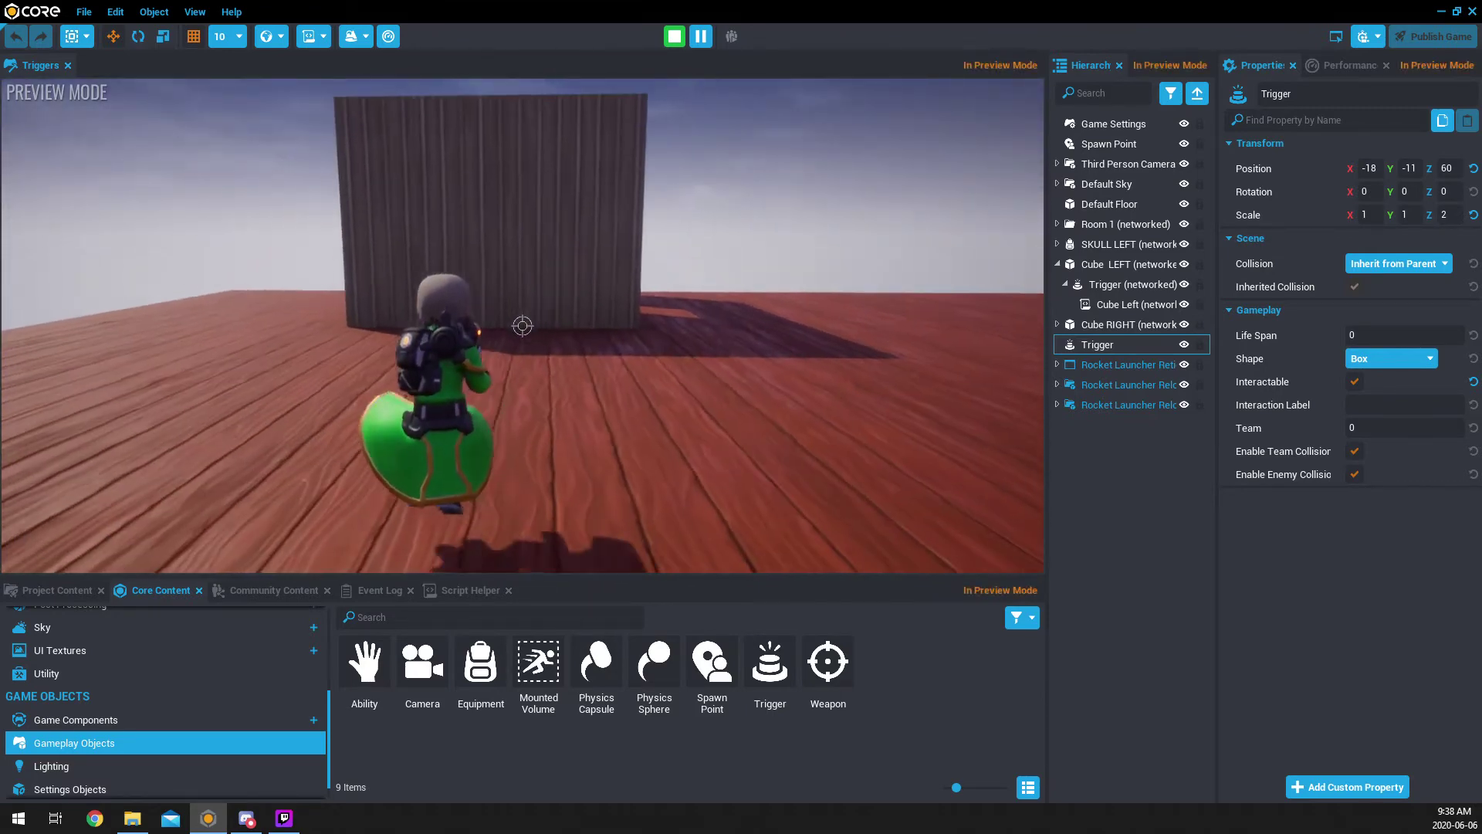
key("Escape")
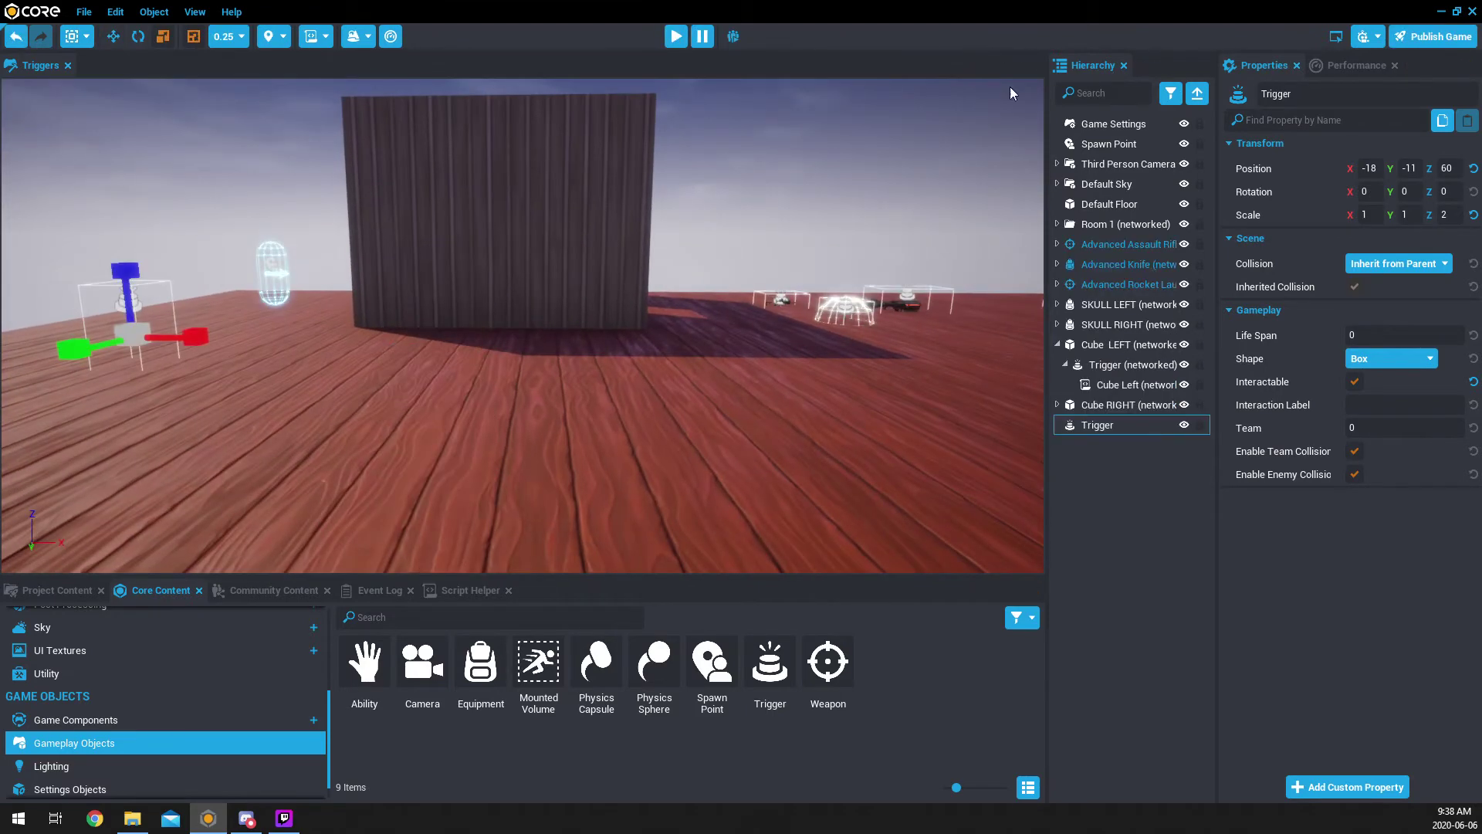
Step: Examine the Whitebox Door 01 in Room 1 together with its Knob trigger and the Room1Door script's properties
left_click(1058, 223)
left_click(1070, 245)
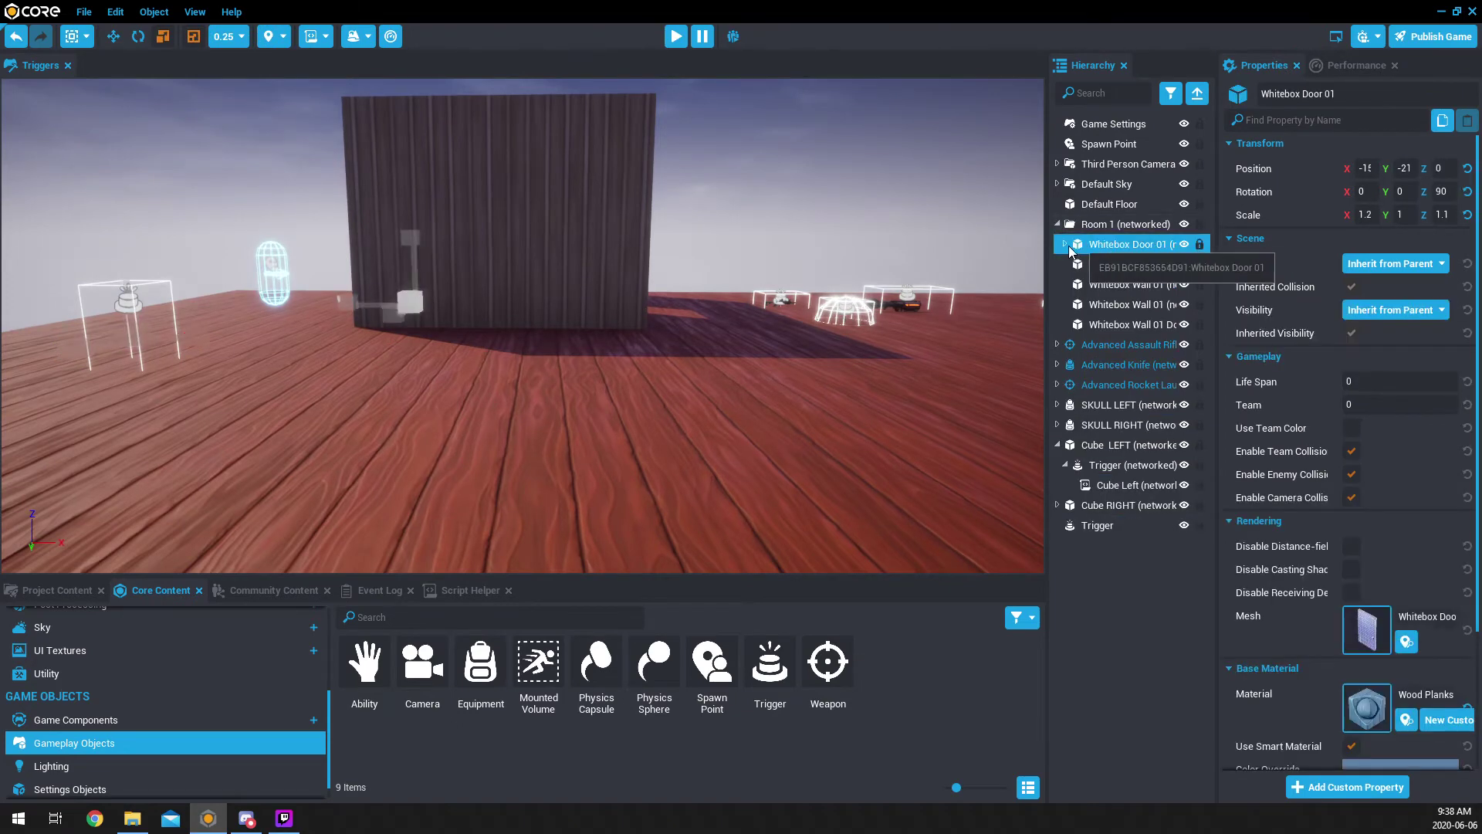
key("f")
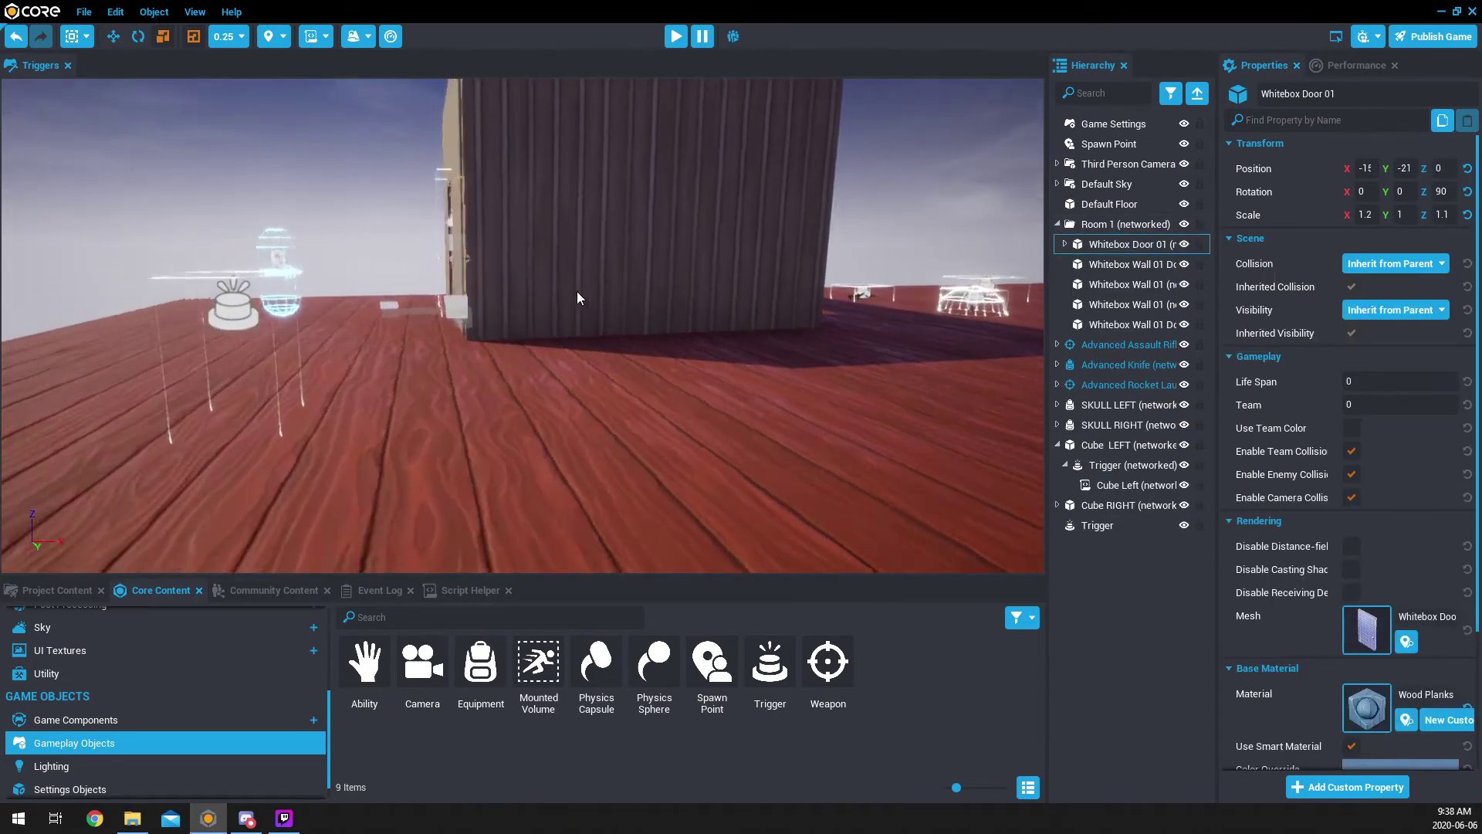
left_click_drag(576, 290, 926, 313, "alt")
left_click(1066, 245)
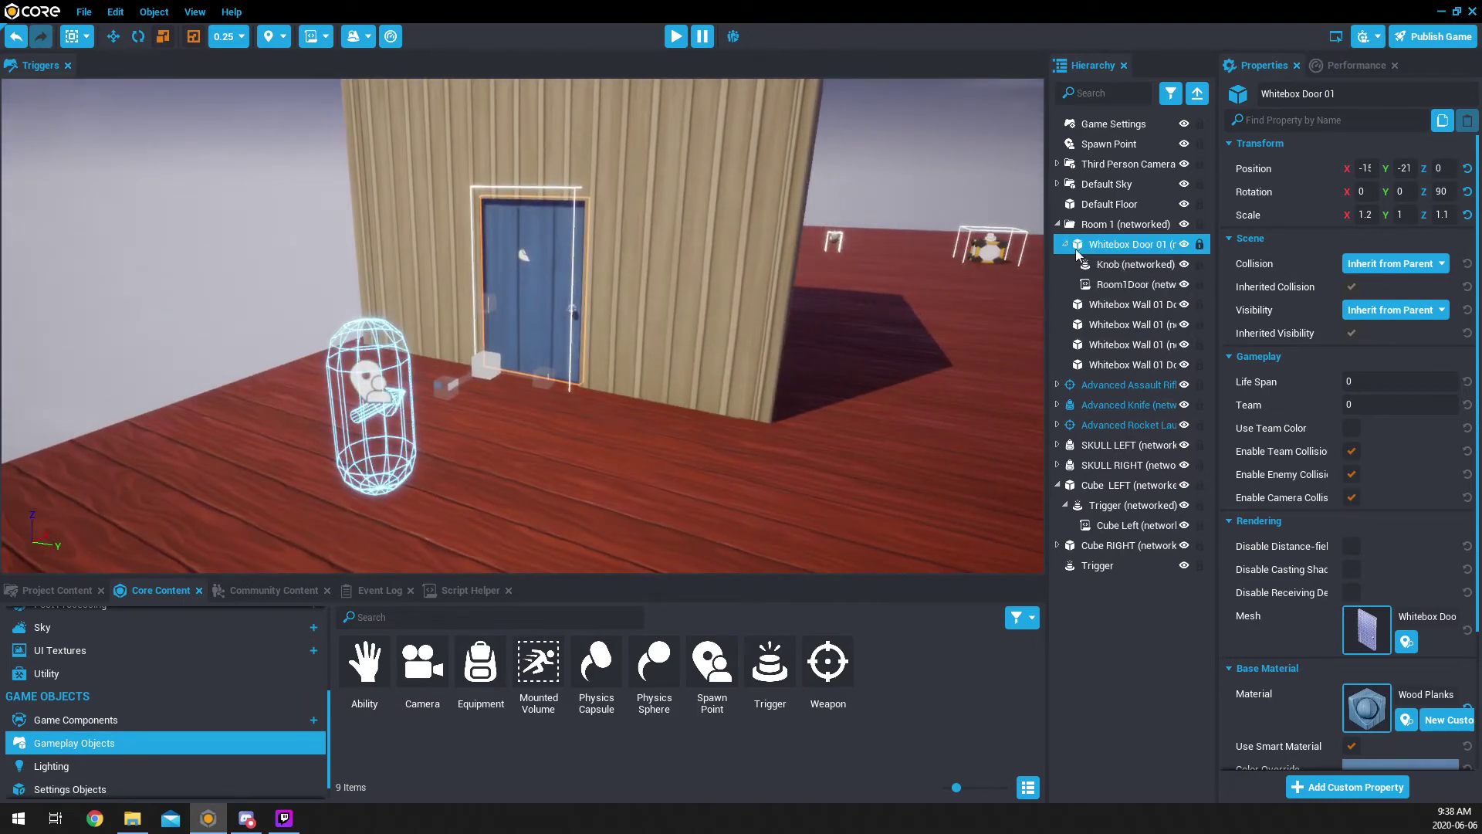
left_click(1114, 272)
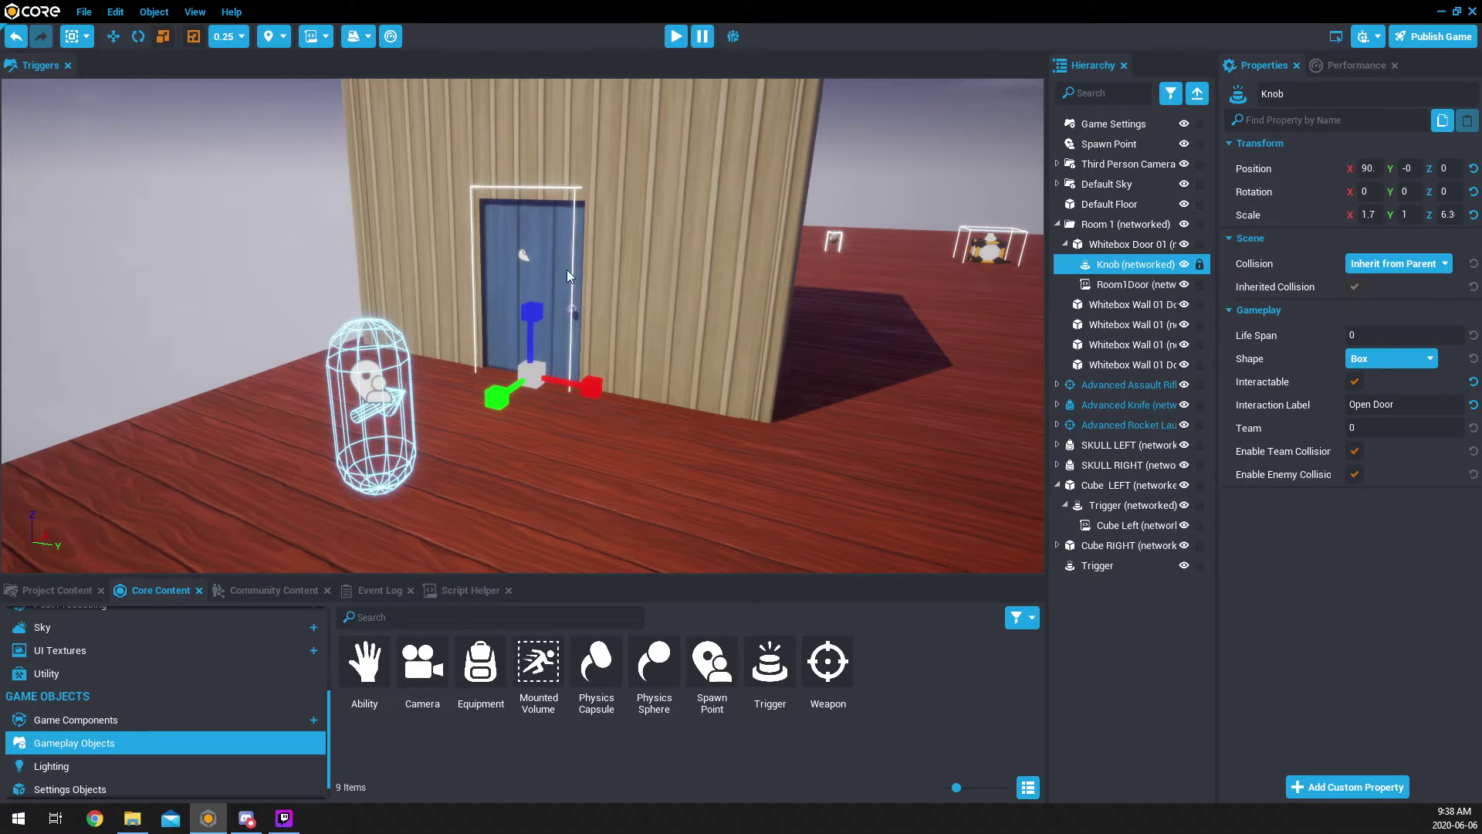
left_click(1122, 284)
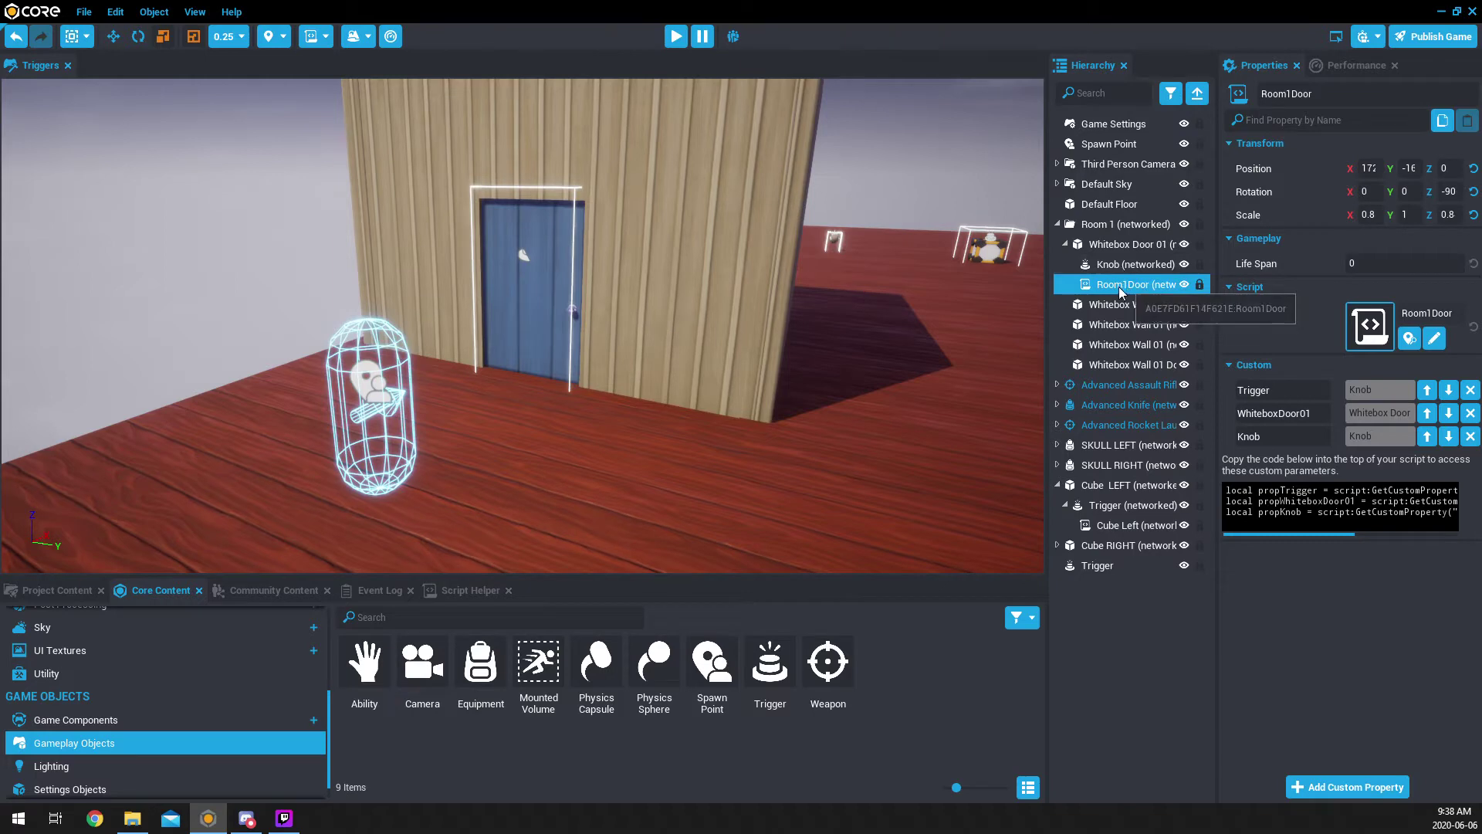
left_click(1127, 244)
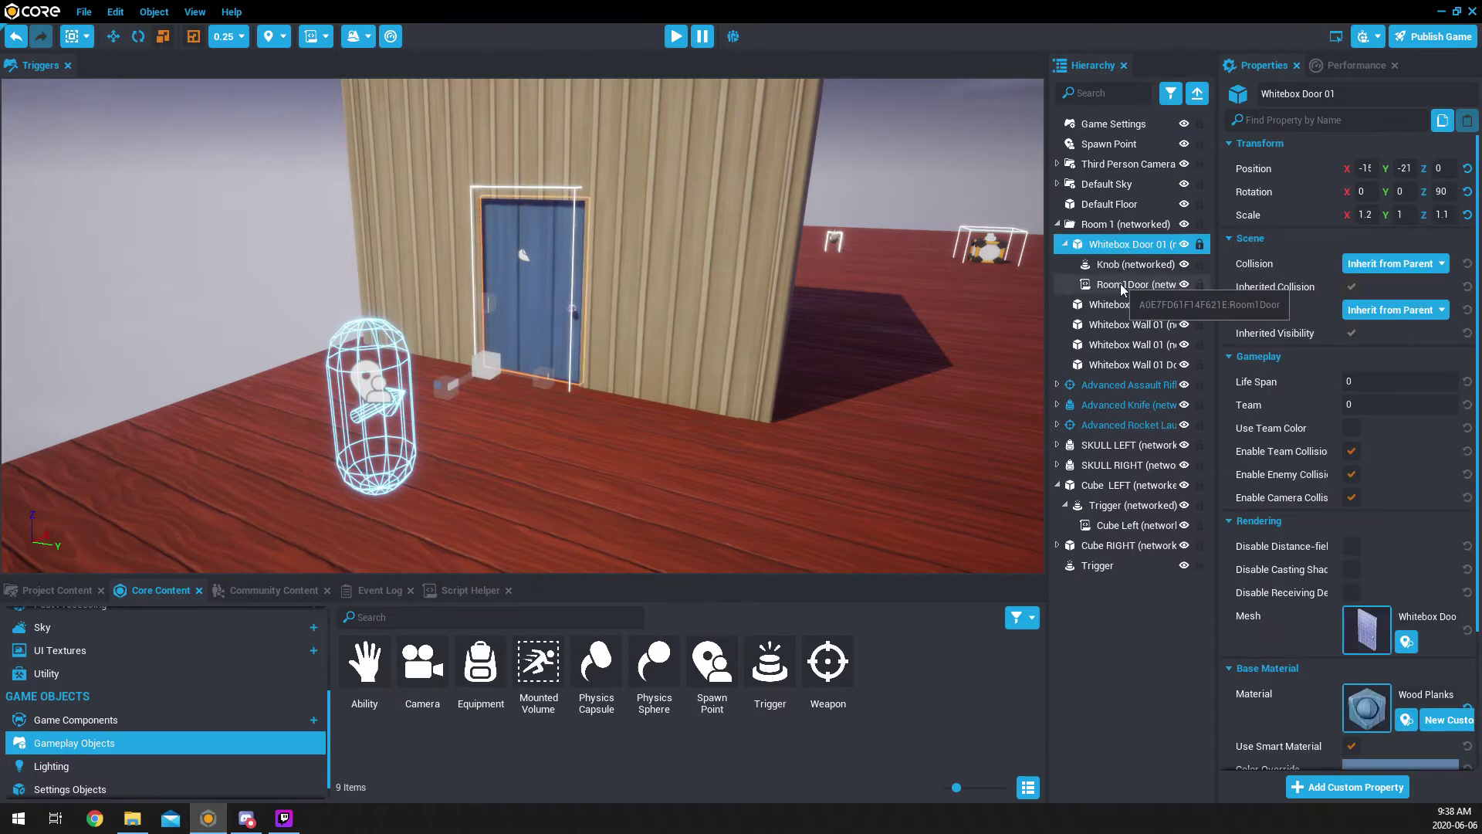
Step: Open the Room1Door script and place its editor so the code can be read beside the door
left_click(1121, 286)
double_click(1122, 286)
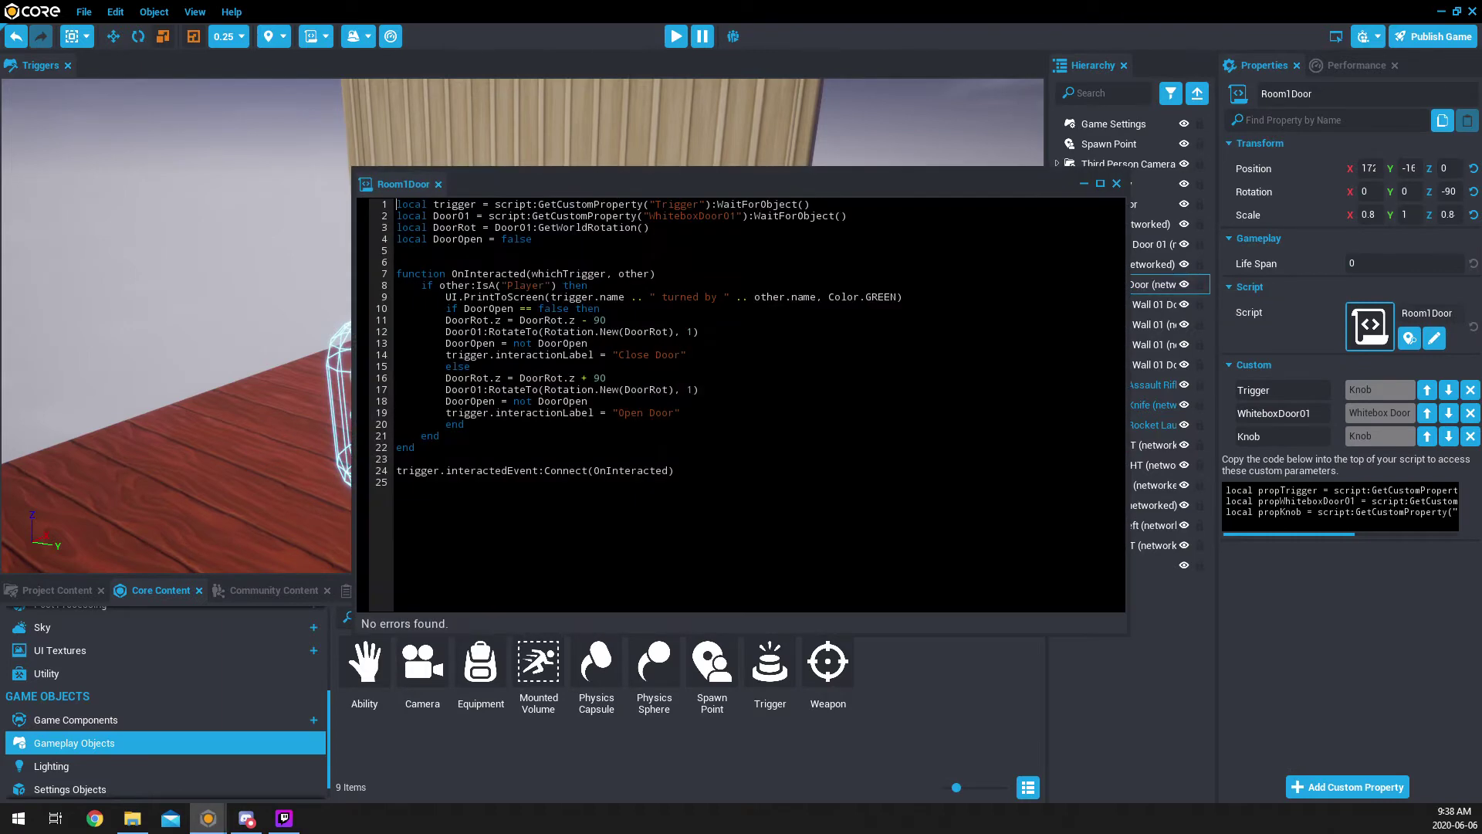
left_click_drag(660, 197, 549, 459)
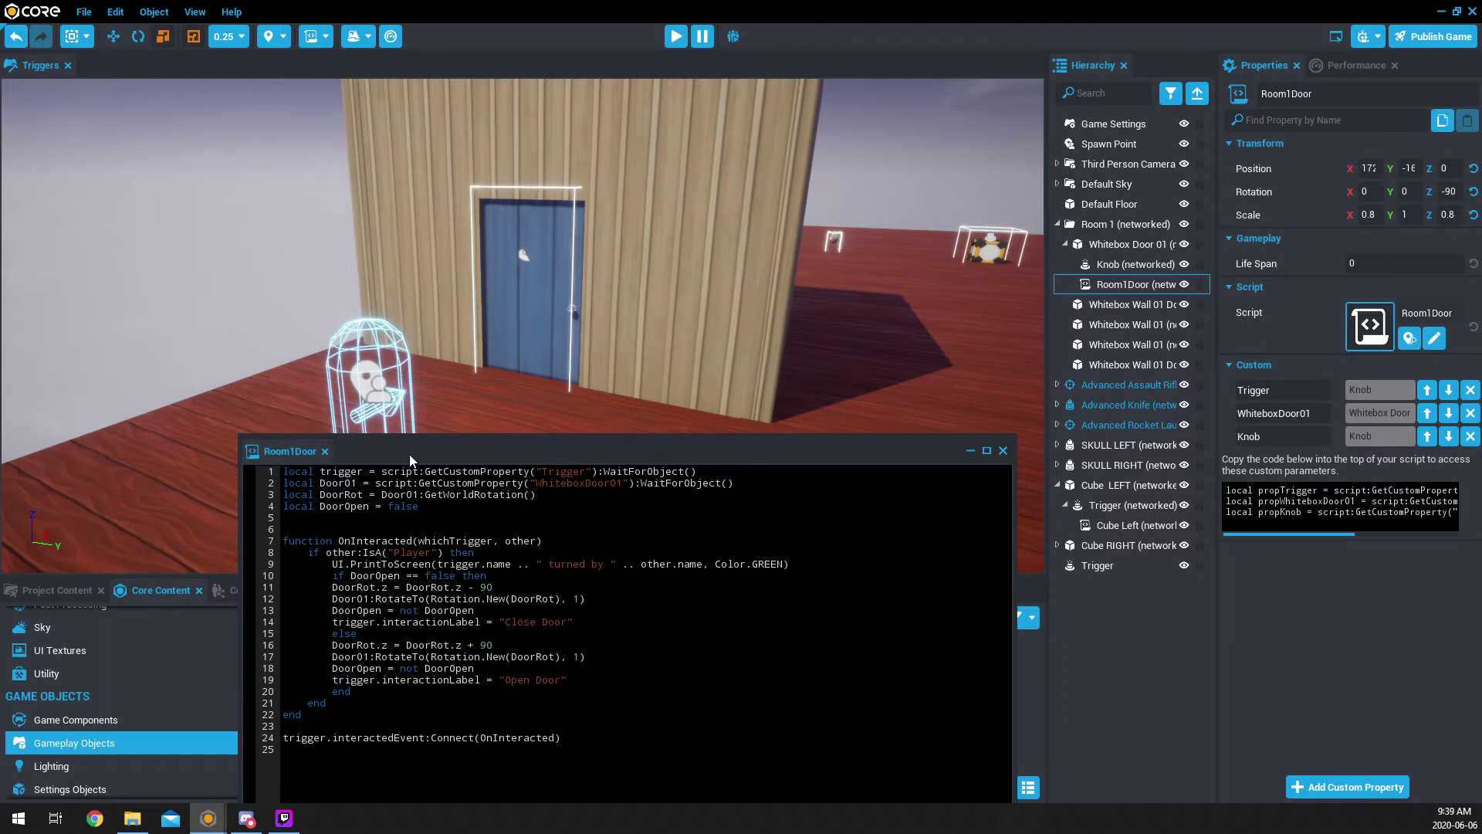
left_click_drag(409, 454, 353, 313)
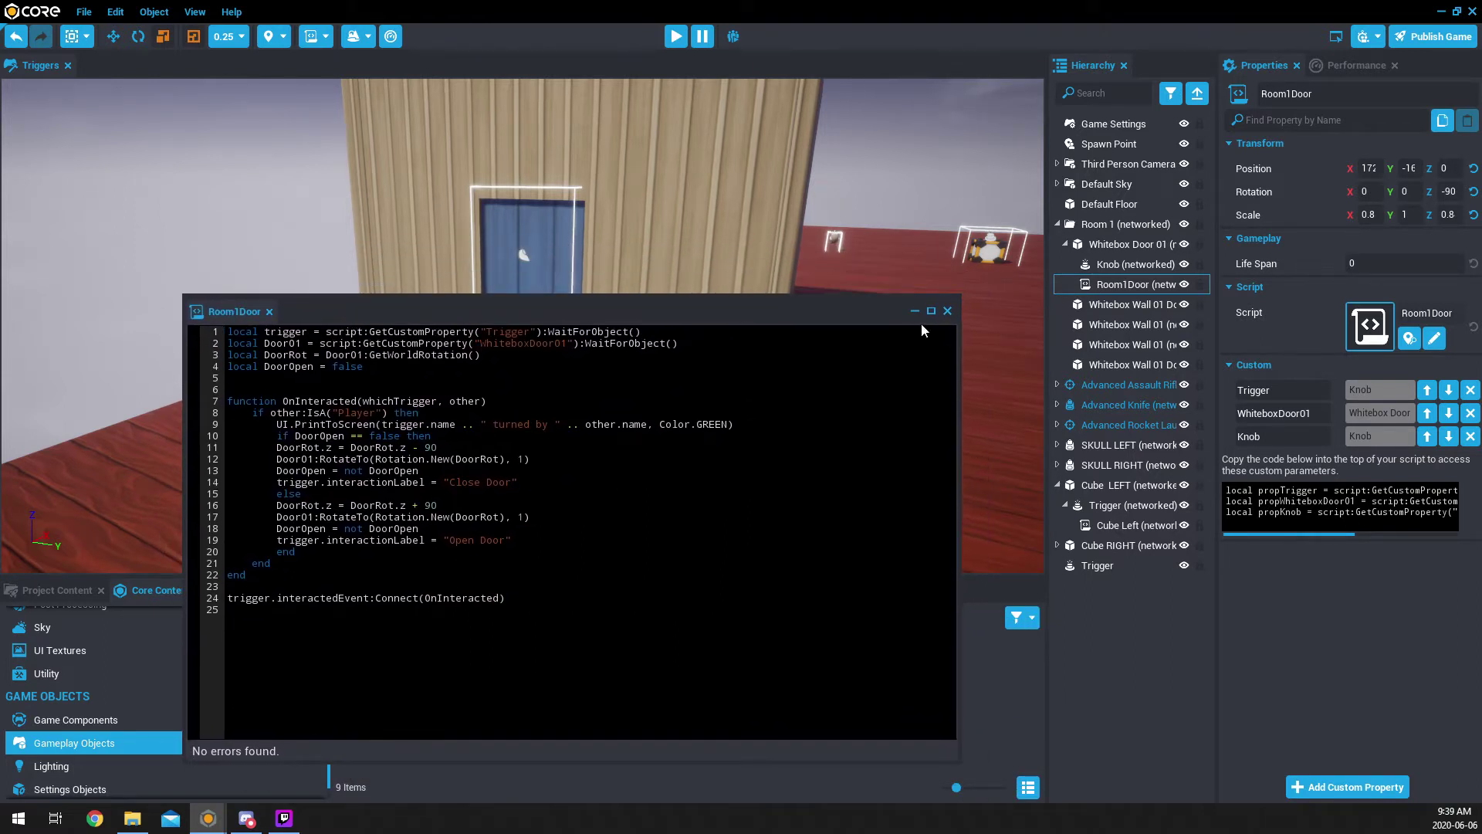
Step: Generate the Event: Trigger Overlap template in the Script Generator and arrange it beside the Room1Door script
left_click(326, 38)
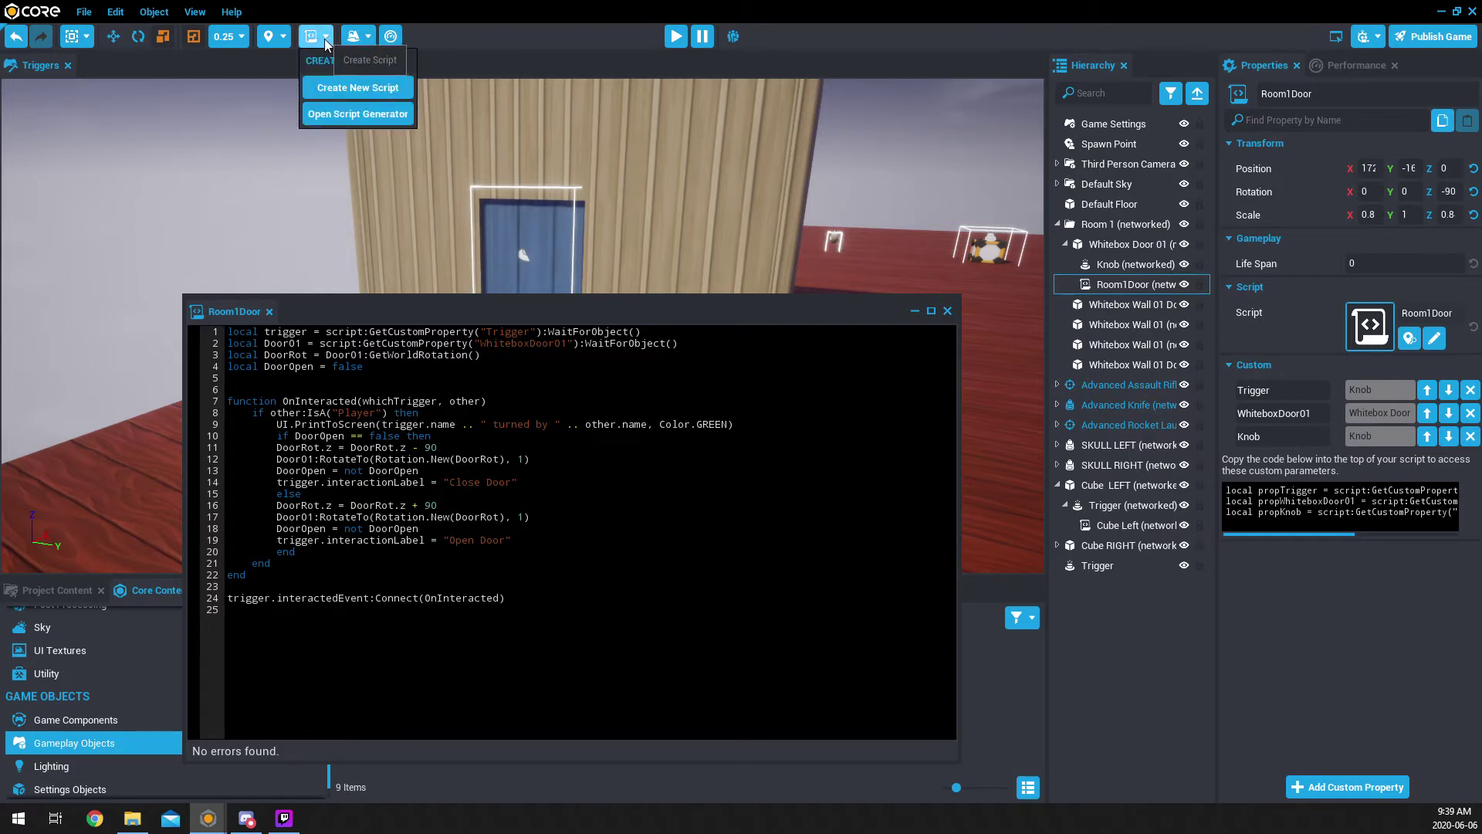
left_click(349, 114)
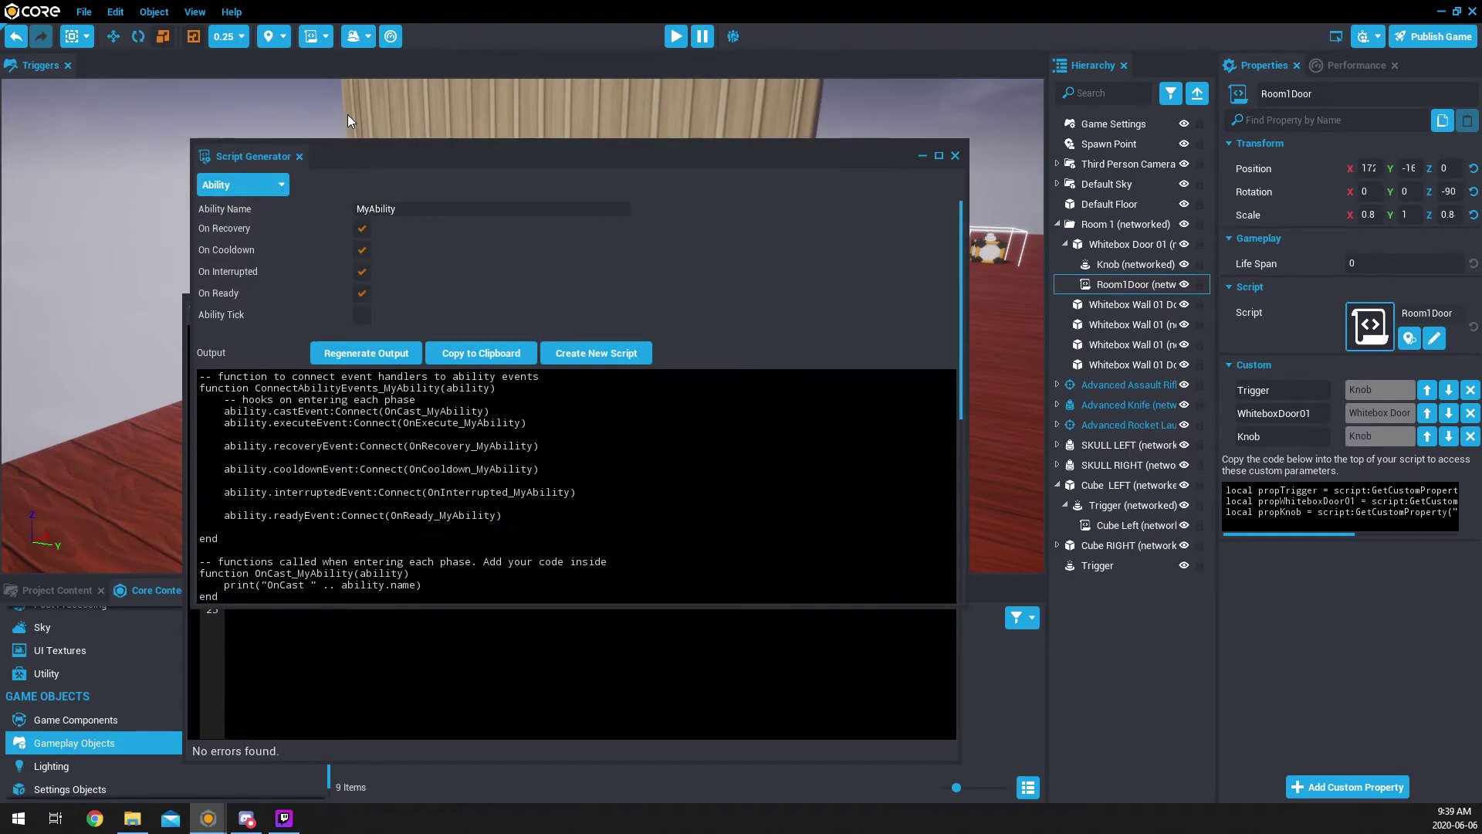
left_click(269, 190)
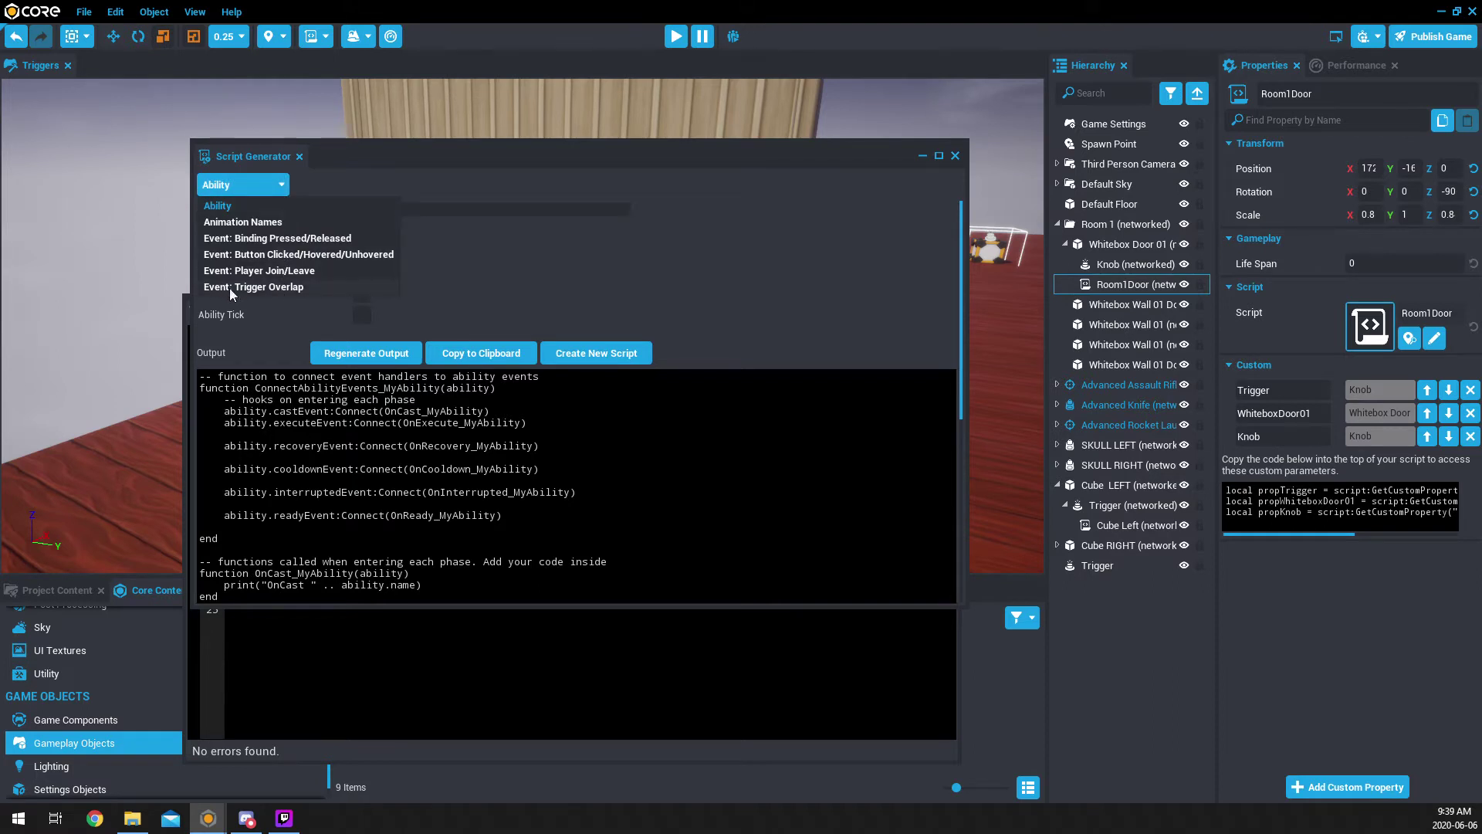
left_click(284, 289)
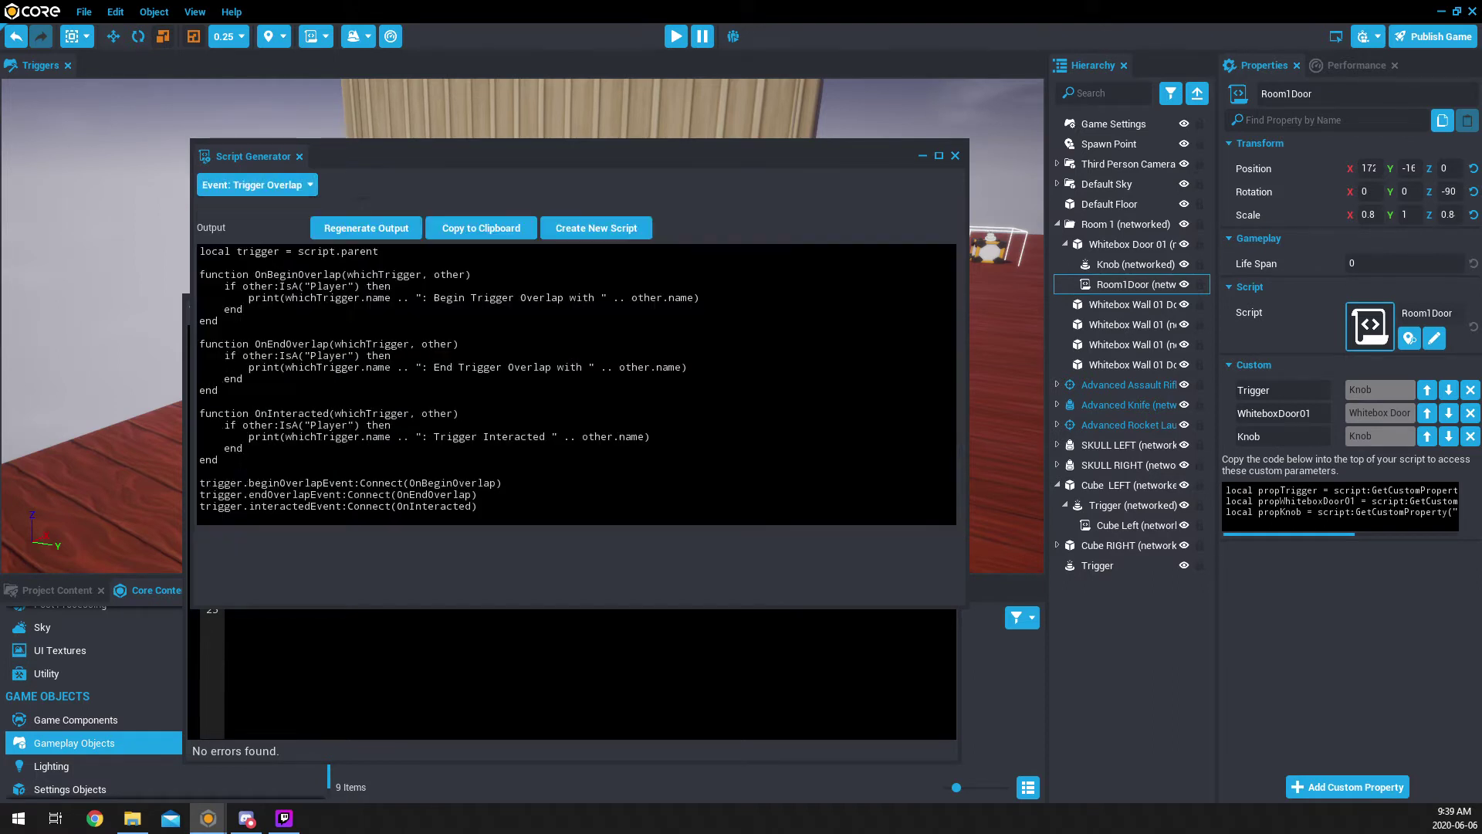
left_click_drag(457, 160, 808, 217)
left_click_drag(516, 307, 362, 253)
mouse_move(870, 220)
left_mouse_down()
mouse_move(900, 218)
mouse_move(863, 246)
left_mouse_up()
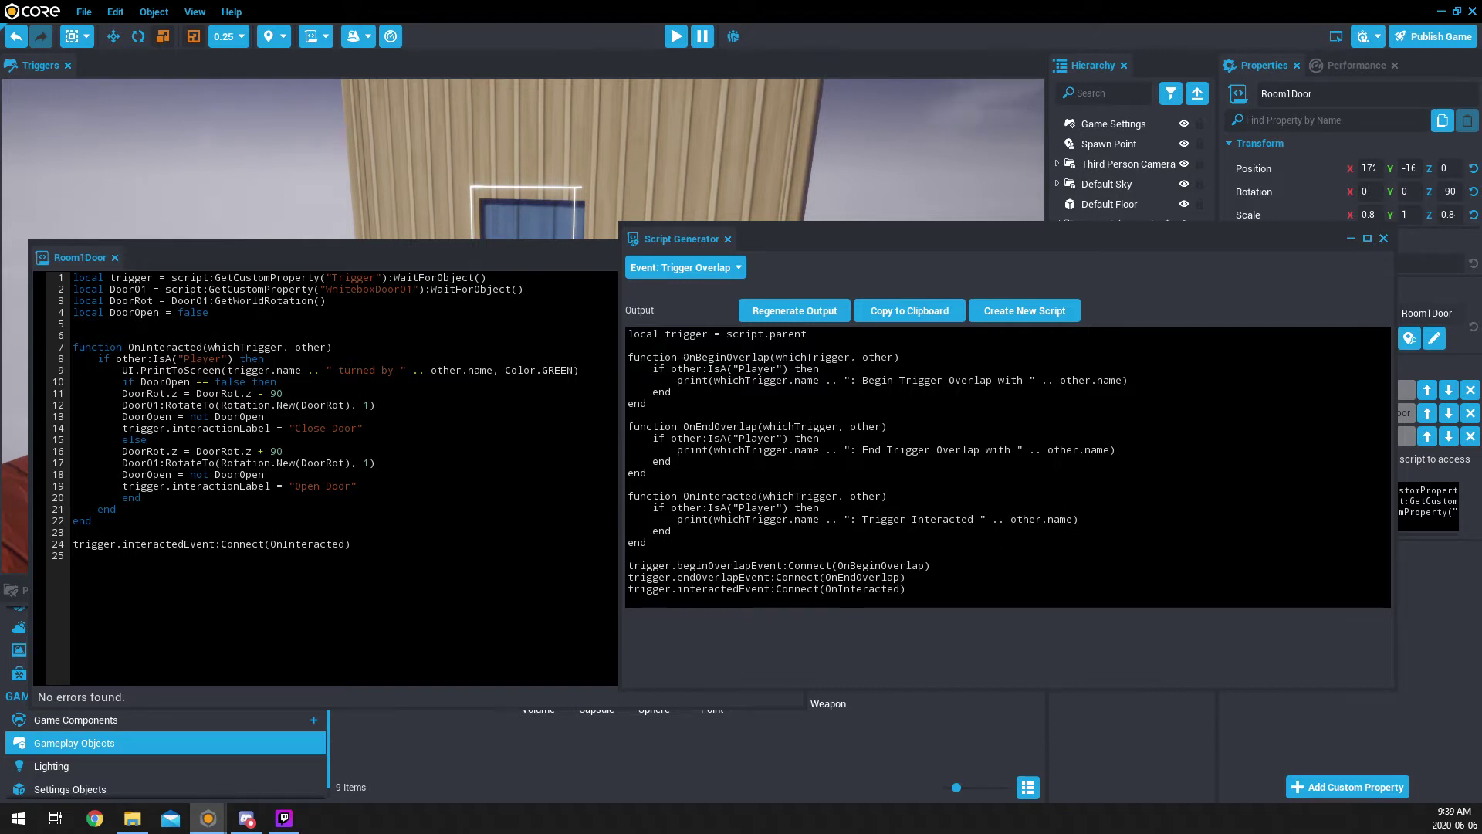
Step: Examine the generated script's overlap handlers and the lines that connect the trigger events to their functions
left_click_drag(676, 369, 789, 381)
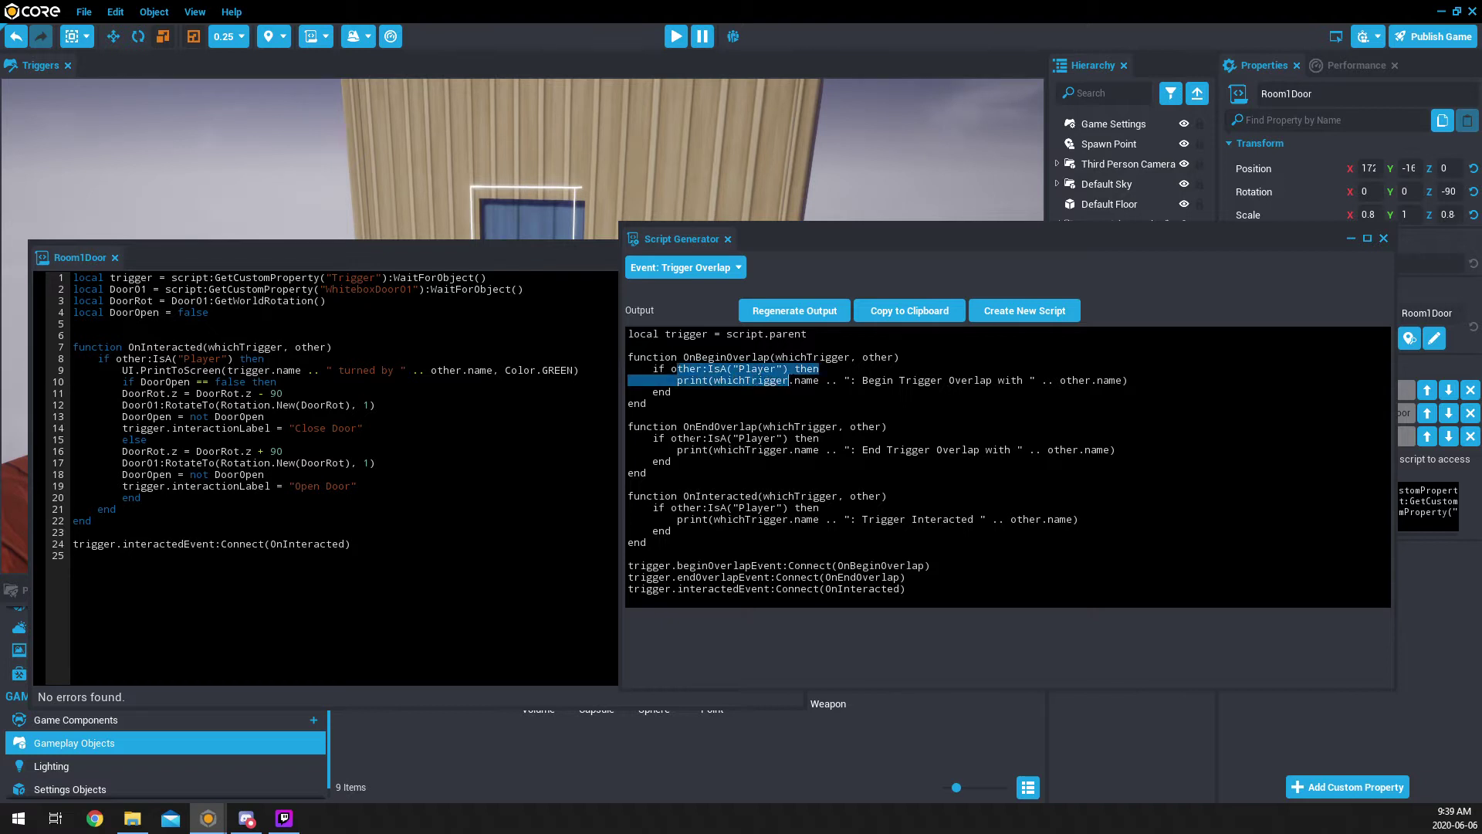
left_click_drag(690, 438, 767, 438)
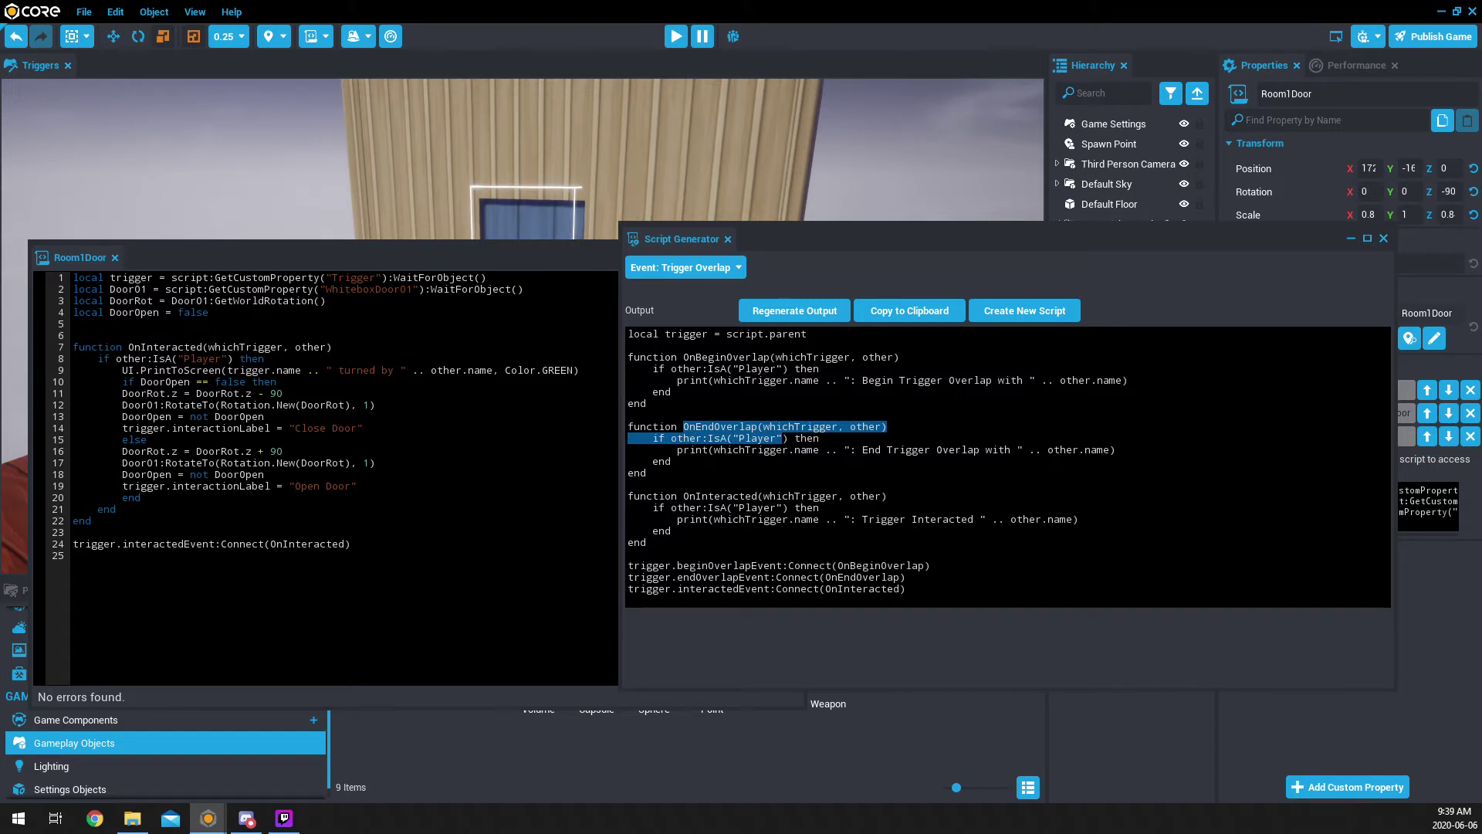
mouse_move(905, 577)
left_mouse_down()
mouse_move(635, 578)
mouse_move(900, 566)
left_mouse_up()
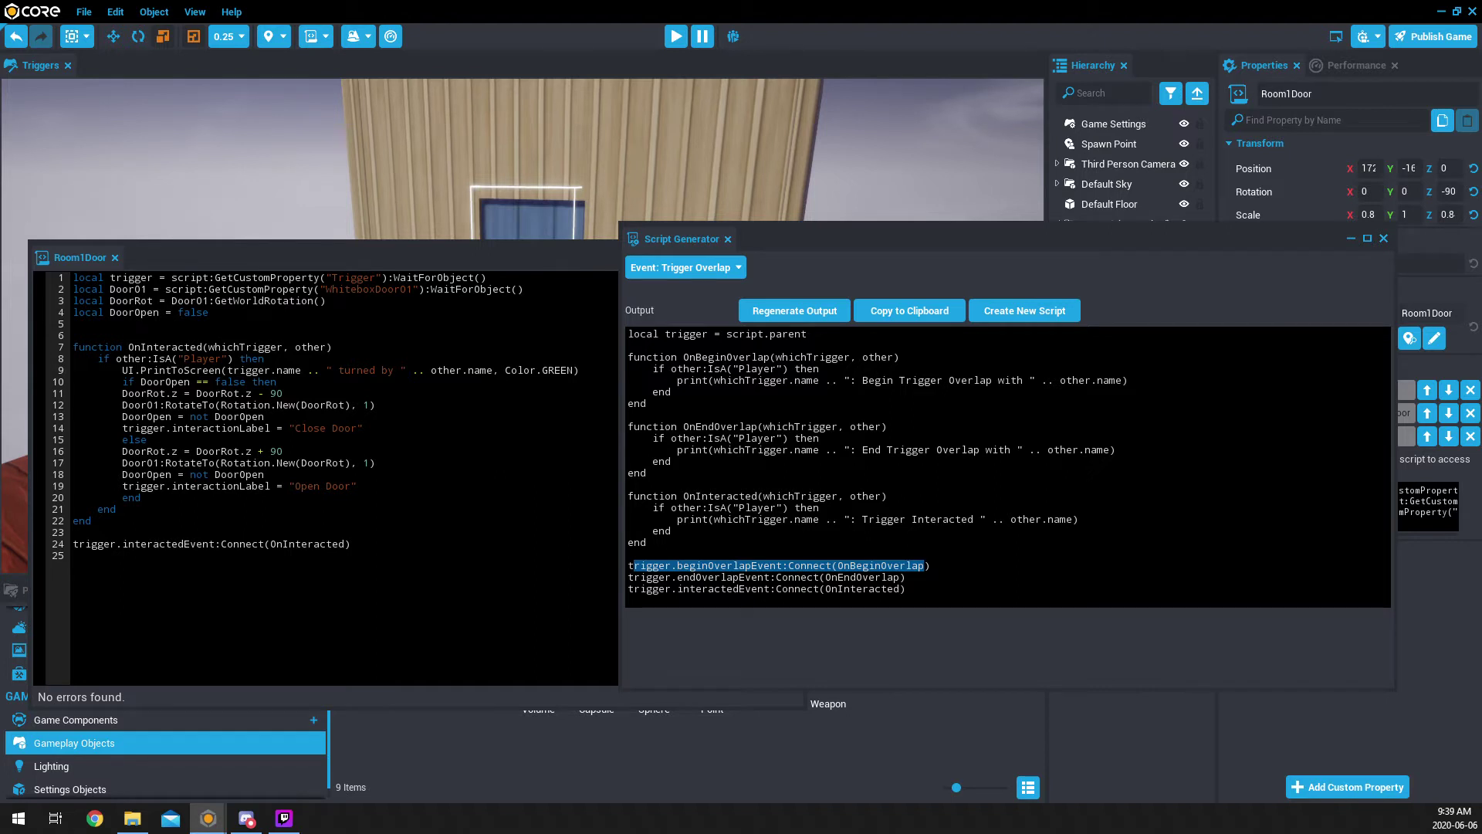
left_click_drag(634, 589, 858, 589)
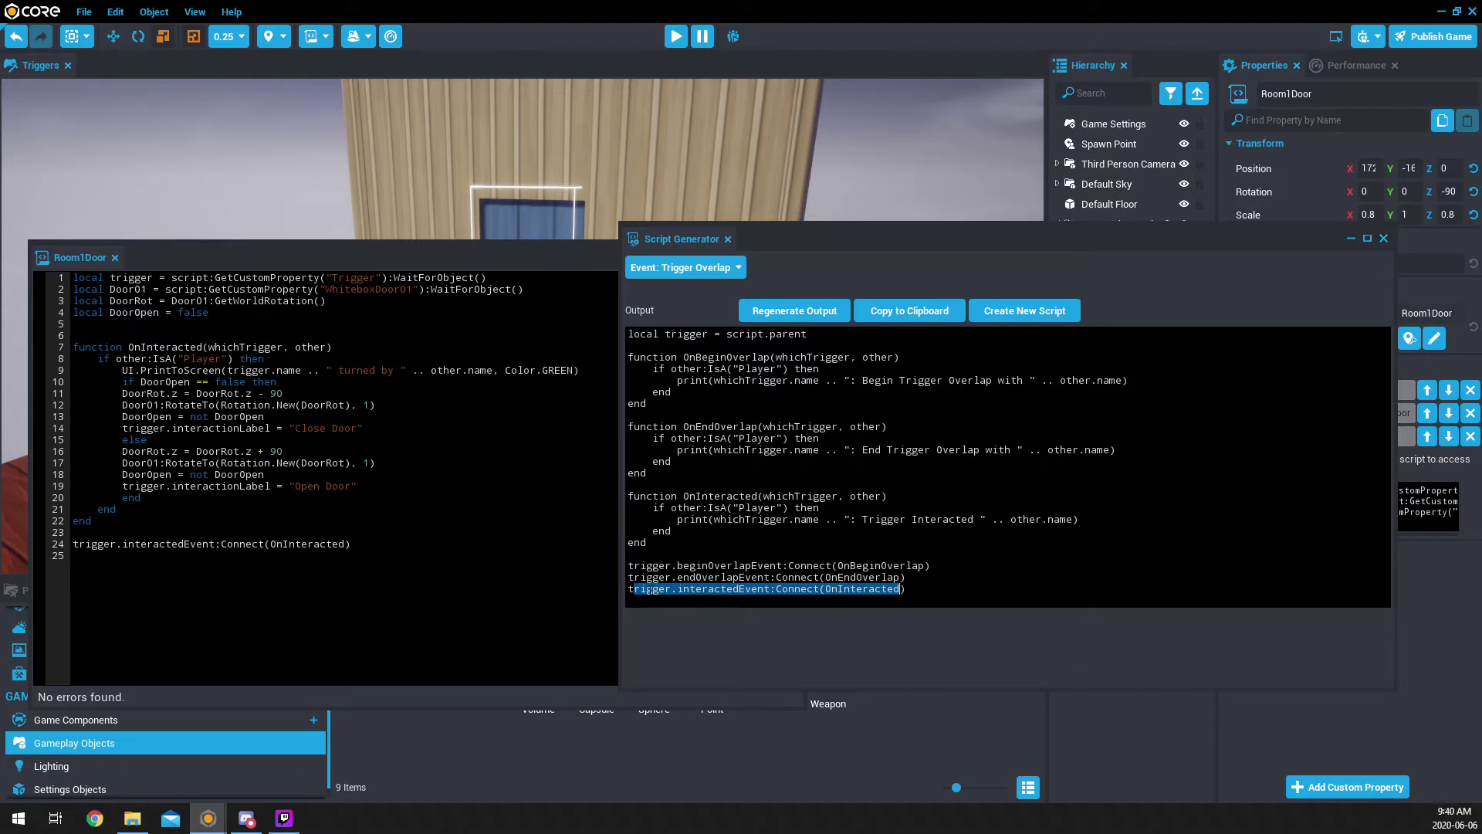
double_click(648, 590)
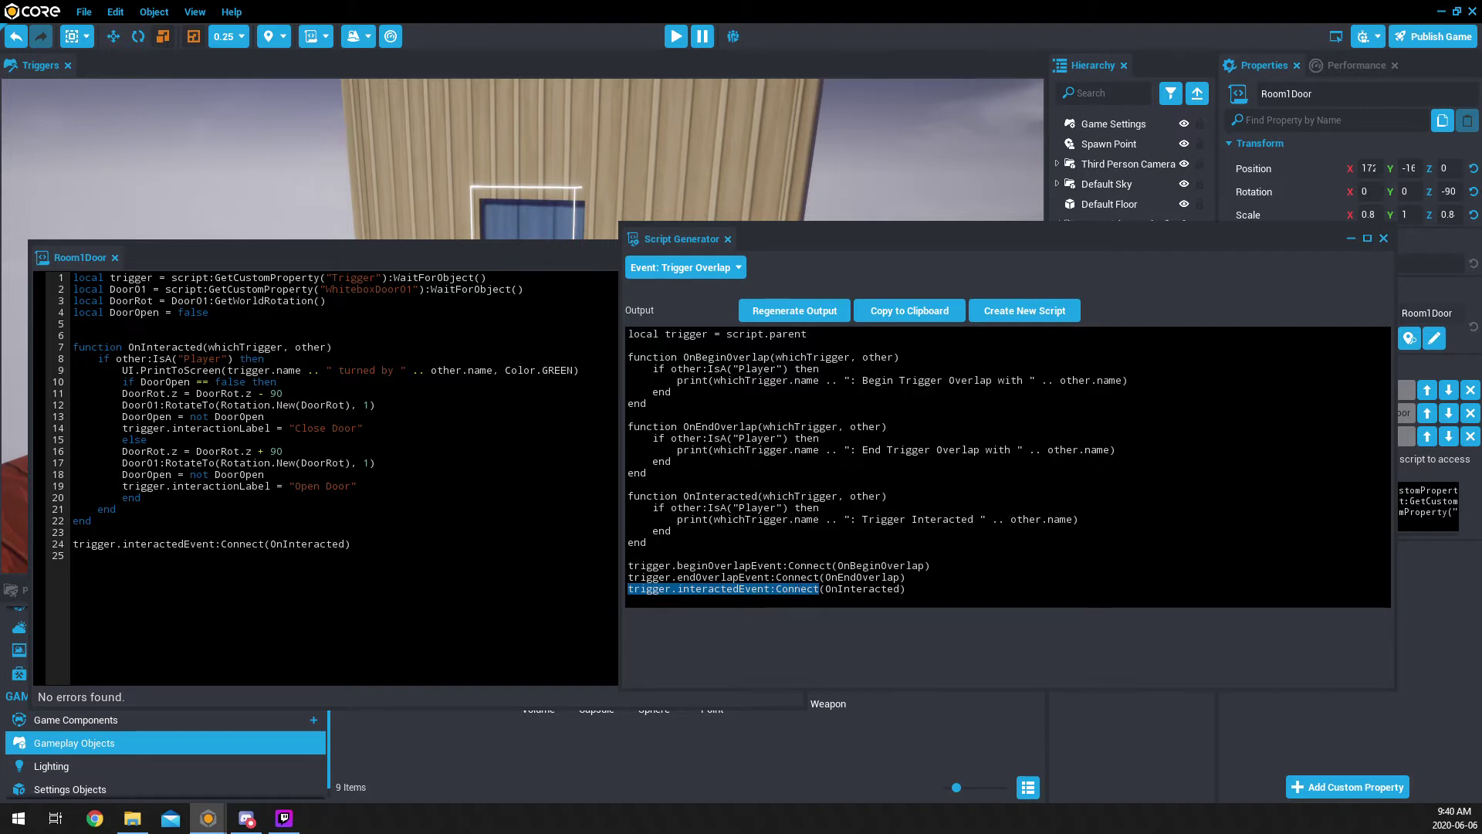
left_click_drag(825, 589, 900, 589)
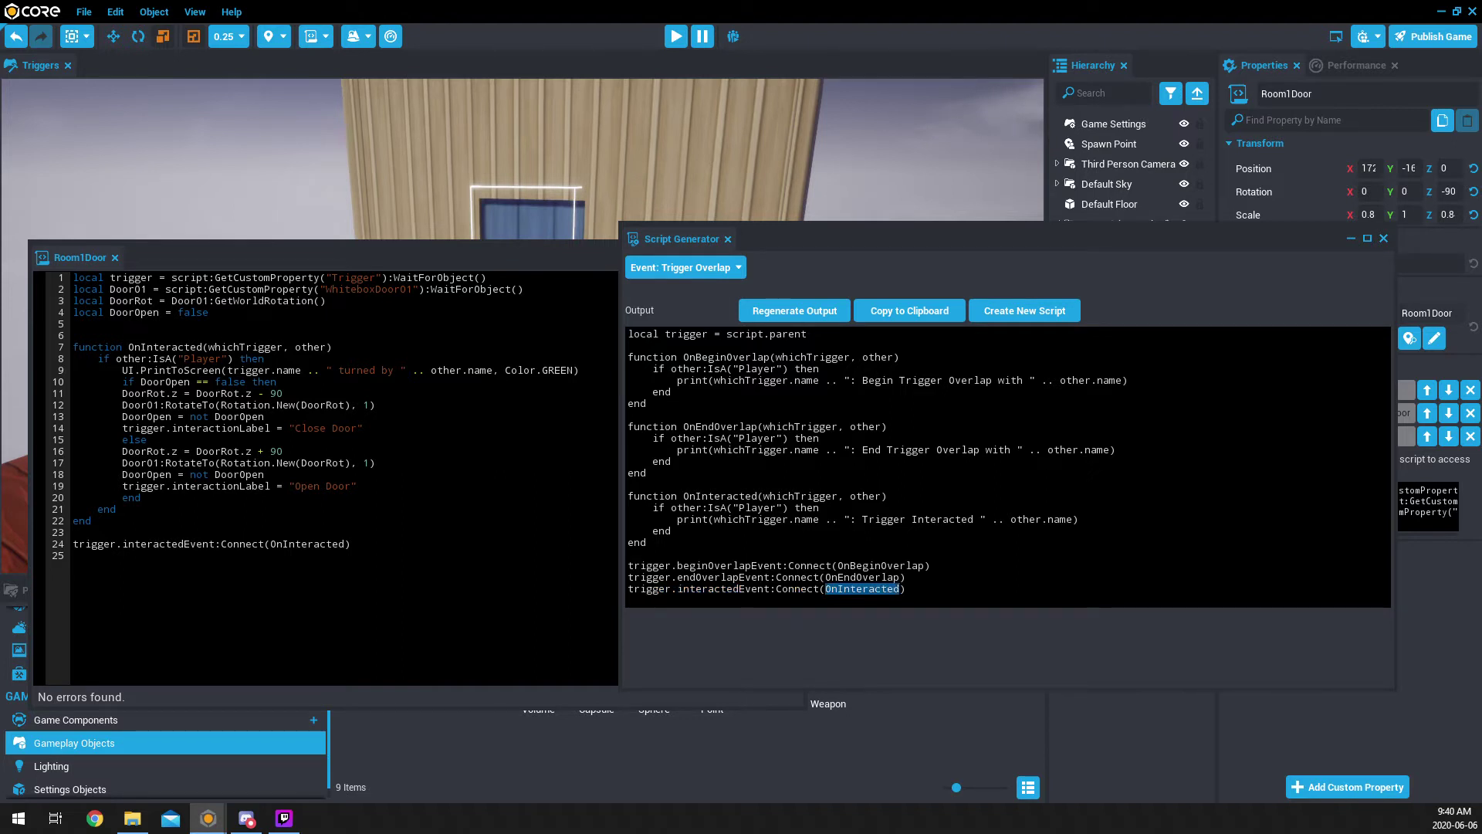
Step: Rename the generated OnInteracted function to Movedoor in both its definition and the interactedEvent connection
left_click_drag(683, 496, 757, 495)
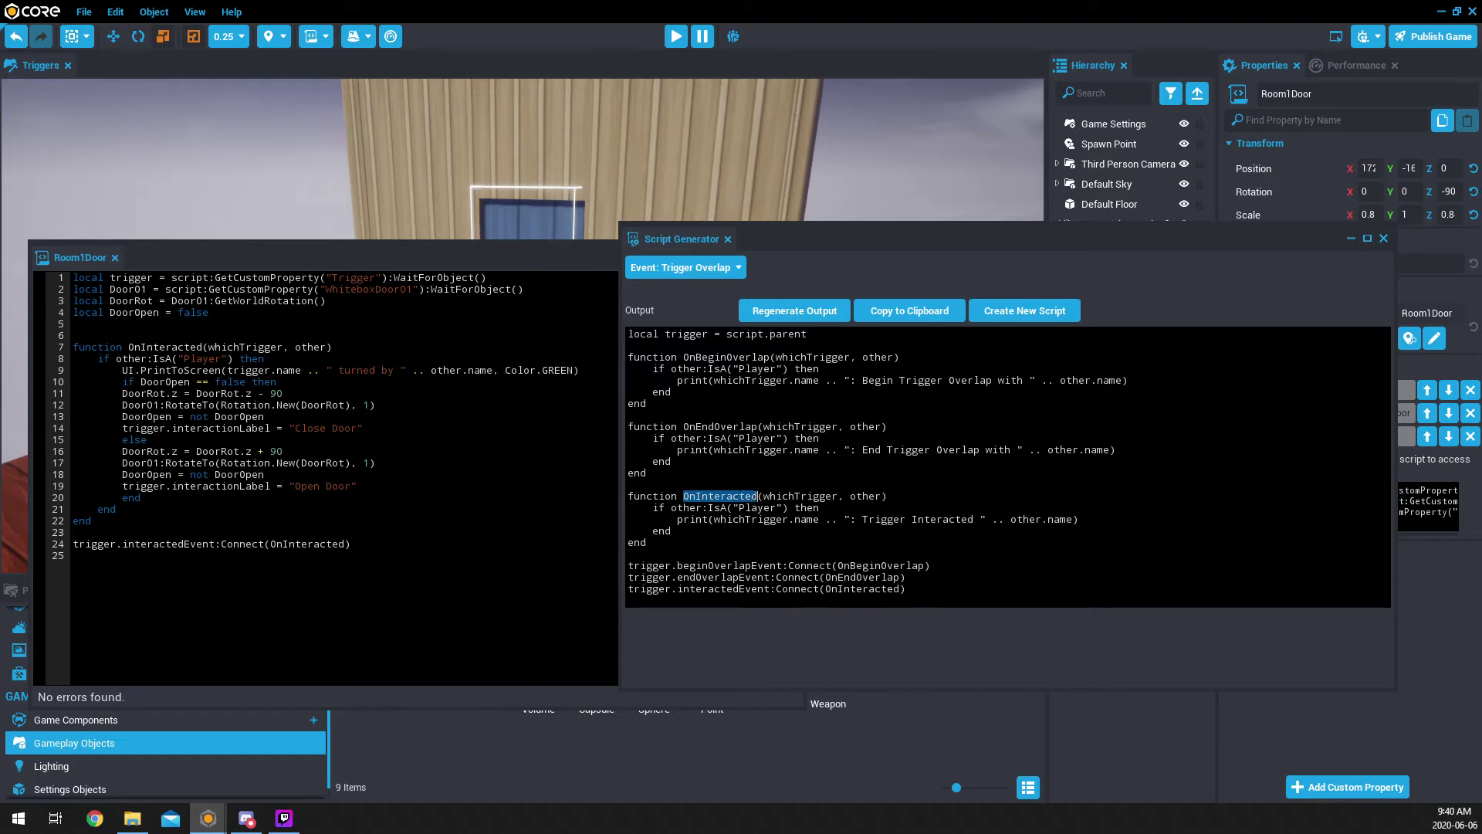
type("Movedoor")
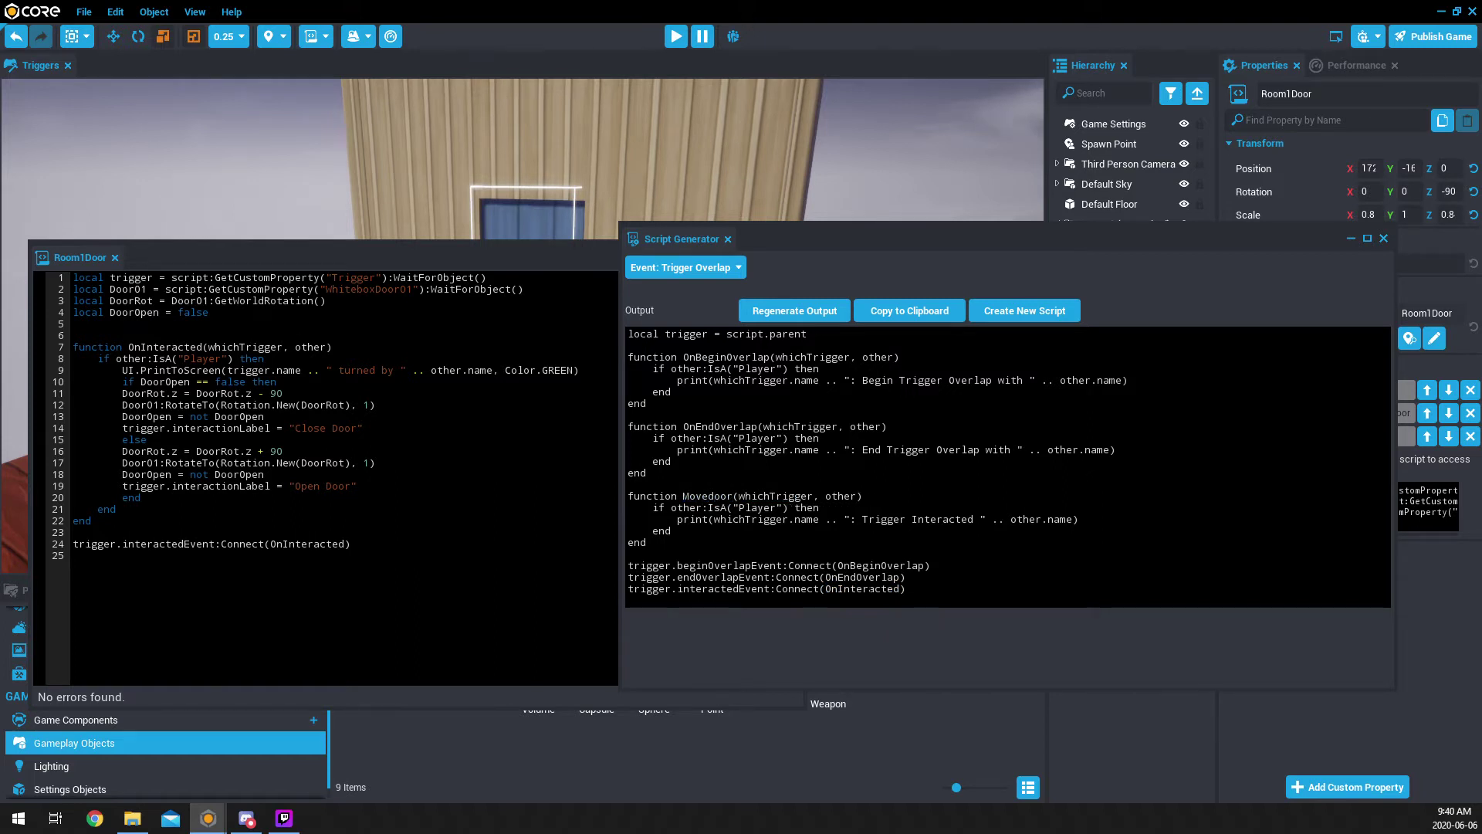
double_click(870, 589)
type("MoveDoo")
key("BackSpace")
key("BackSpace")
key("BackSpace")
type("door")
Step: Examine the Movedoor function's whichTrigger parameter and the interactedEvent connection that calls it
left_click_drag(683, 496, 783, 508)
left_click(778, 499)
double_click(776, 496)
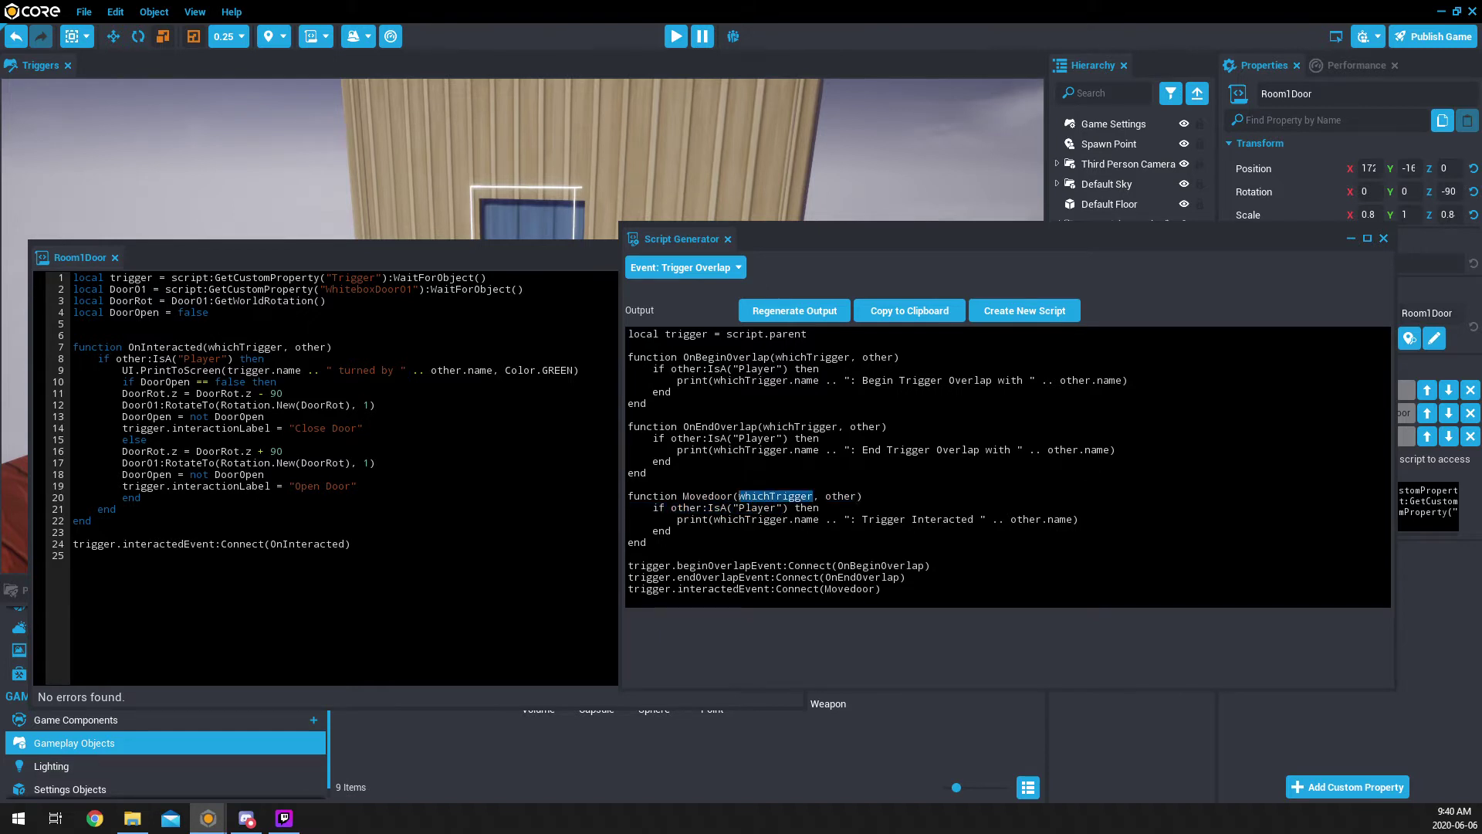
double_click(716, 588)
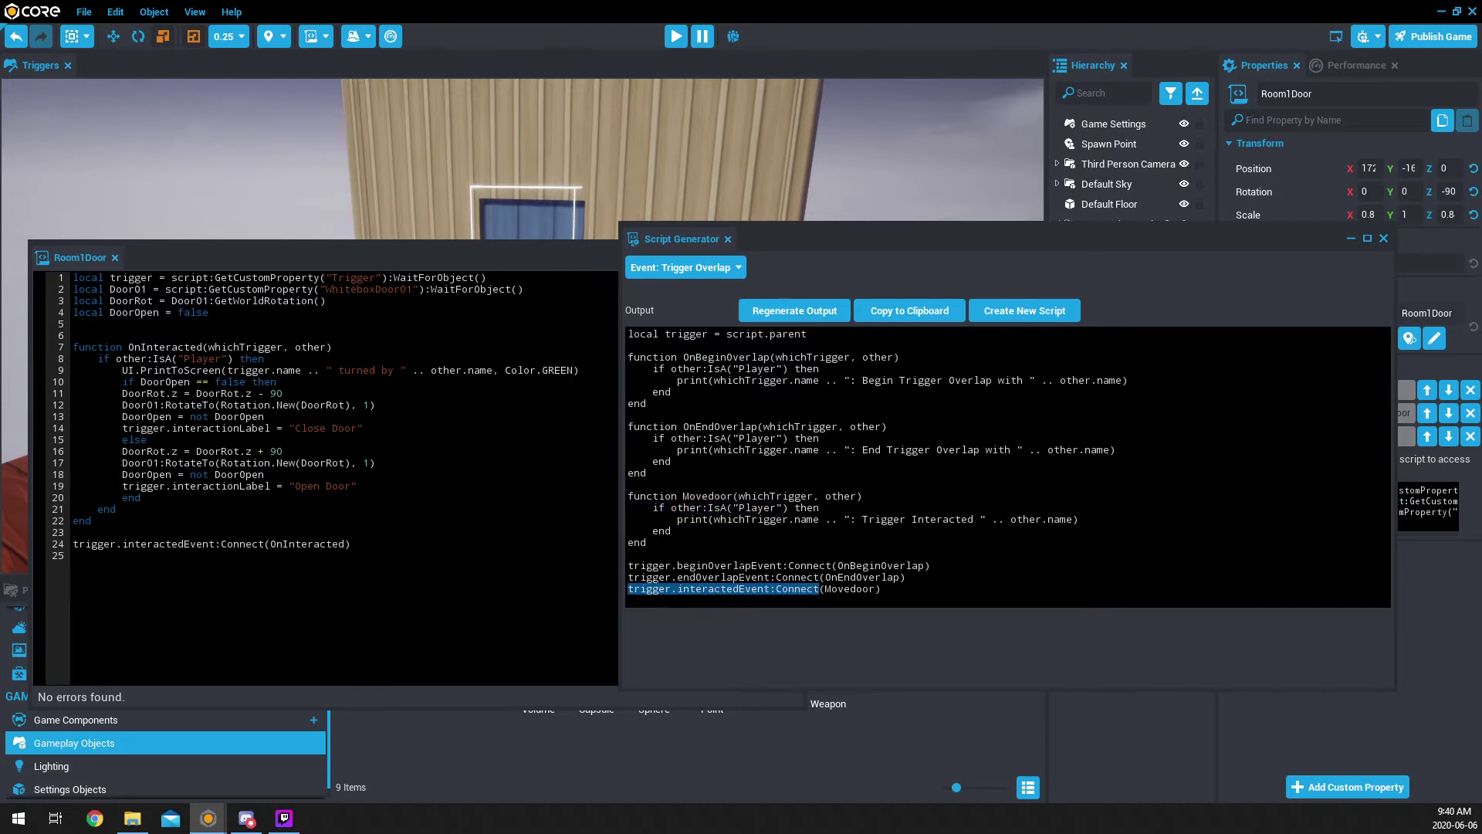
Step: Rename the trigger variable to knob in the generated script's local declaration and its interactedEvent connection
double_click(686, 334)
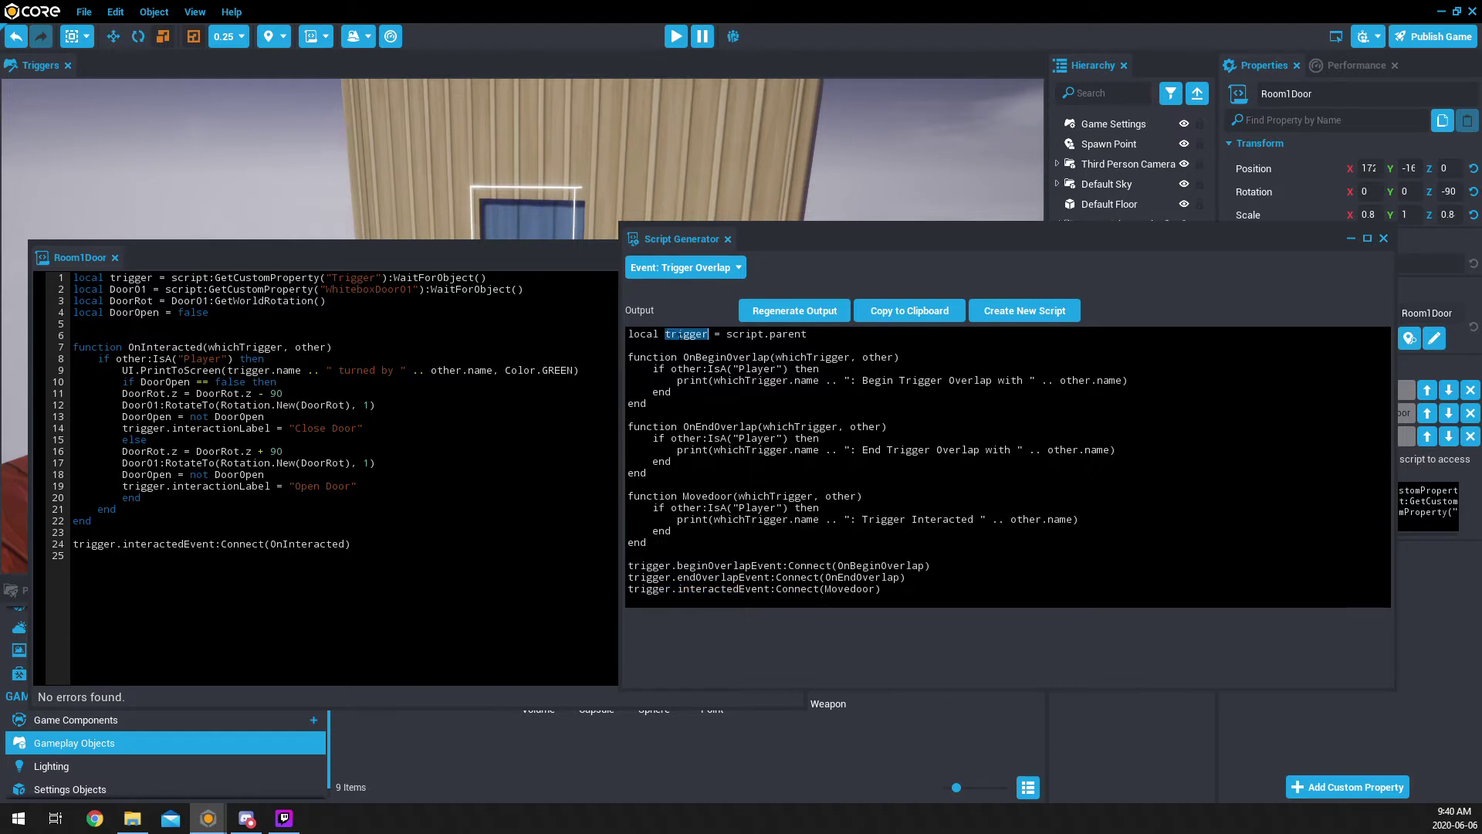
type("knob")
double_click(658, 589)
left_click(658, 588)
left_click_drag(671, 589, 624, 592)
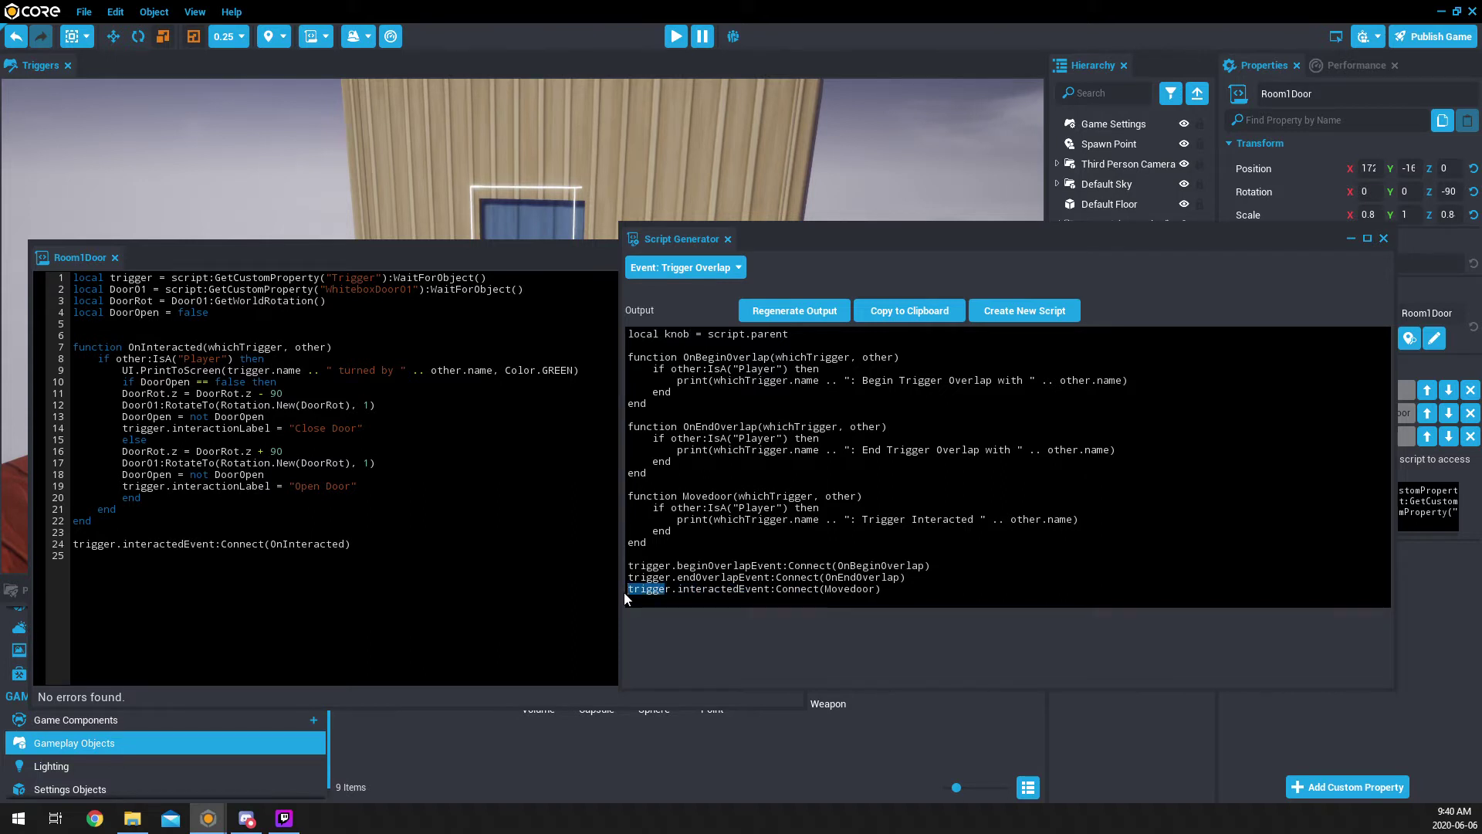
key("BackSpace")
type("knob")
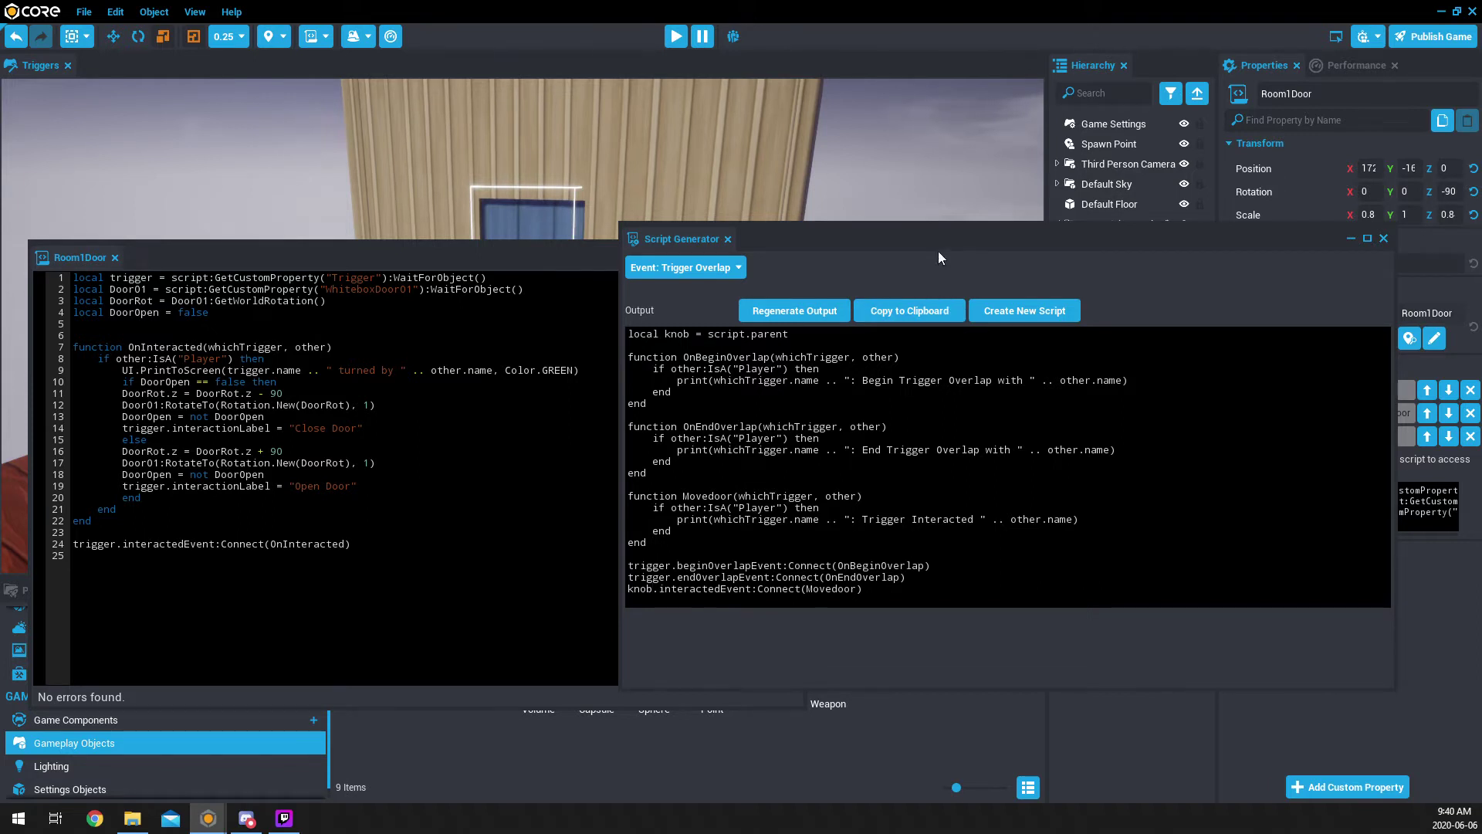
Step: Close the Script Generator without creating a script and reposition the Room1Door script editor
left_click_drag(934, 237, 878, 204)
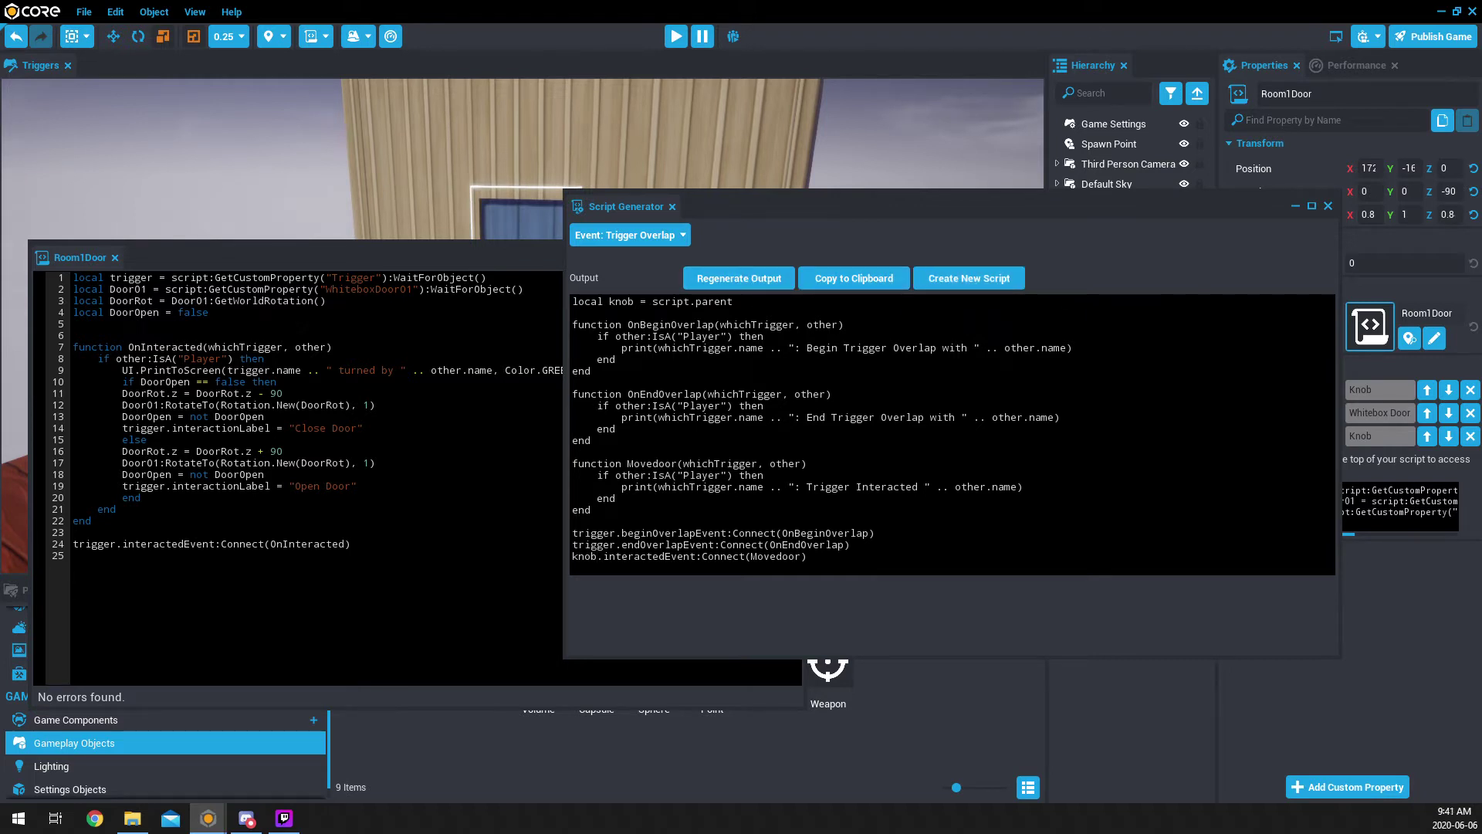
left_click(1328, 207)
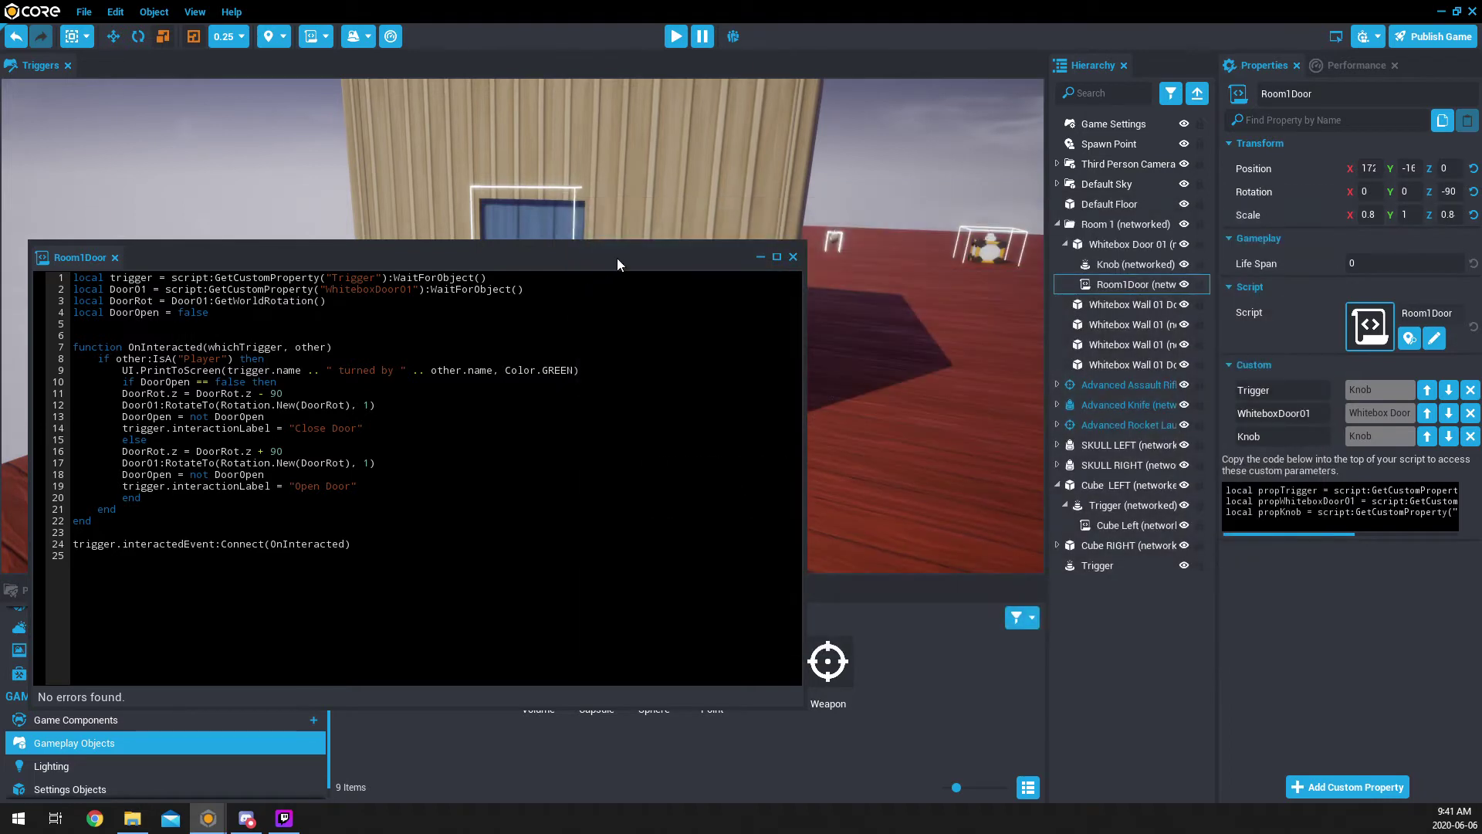
left_click_drag(618, 265, 711, 245)
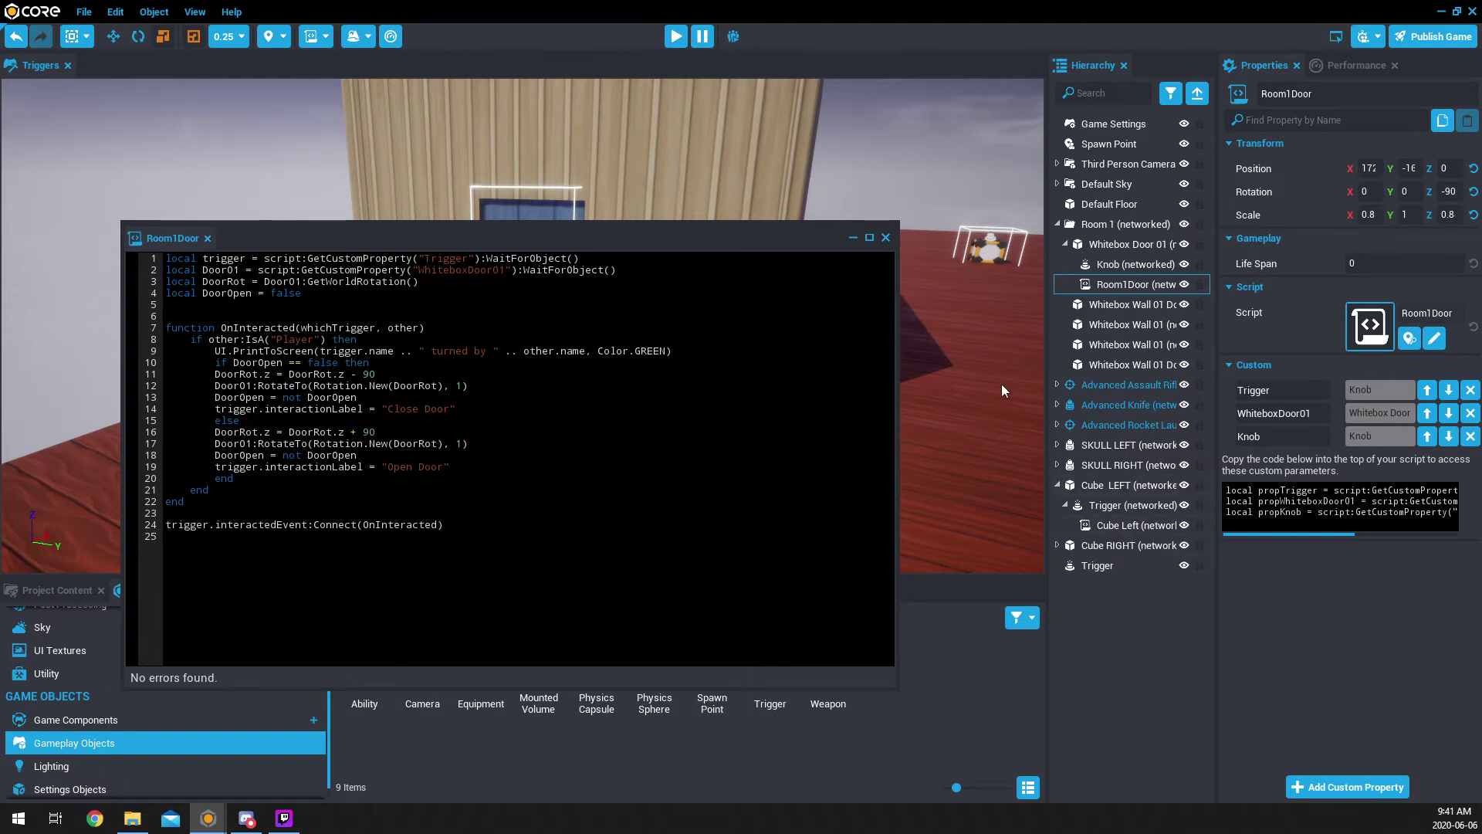
Step: Add Whitebox Wall 01 Doorway 01 as a custom property of Room1Door and paste its reference code into the script at line 5
left_click(1128, 285)
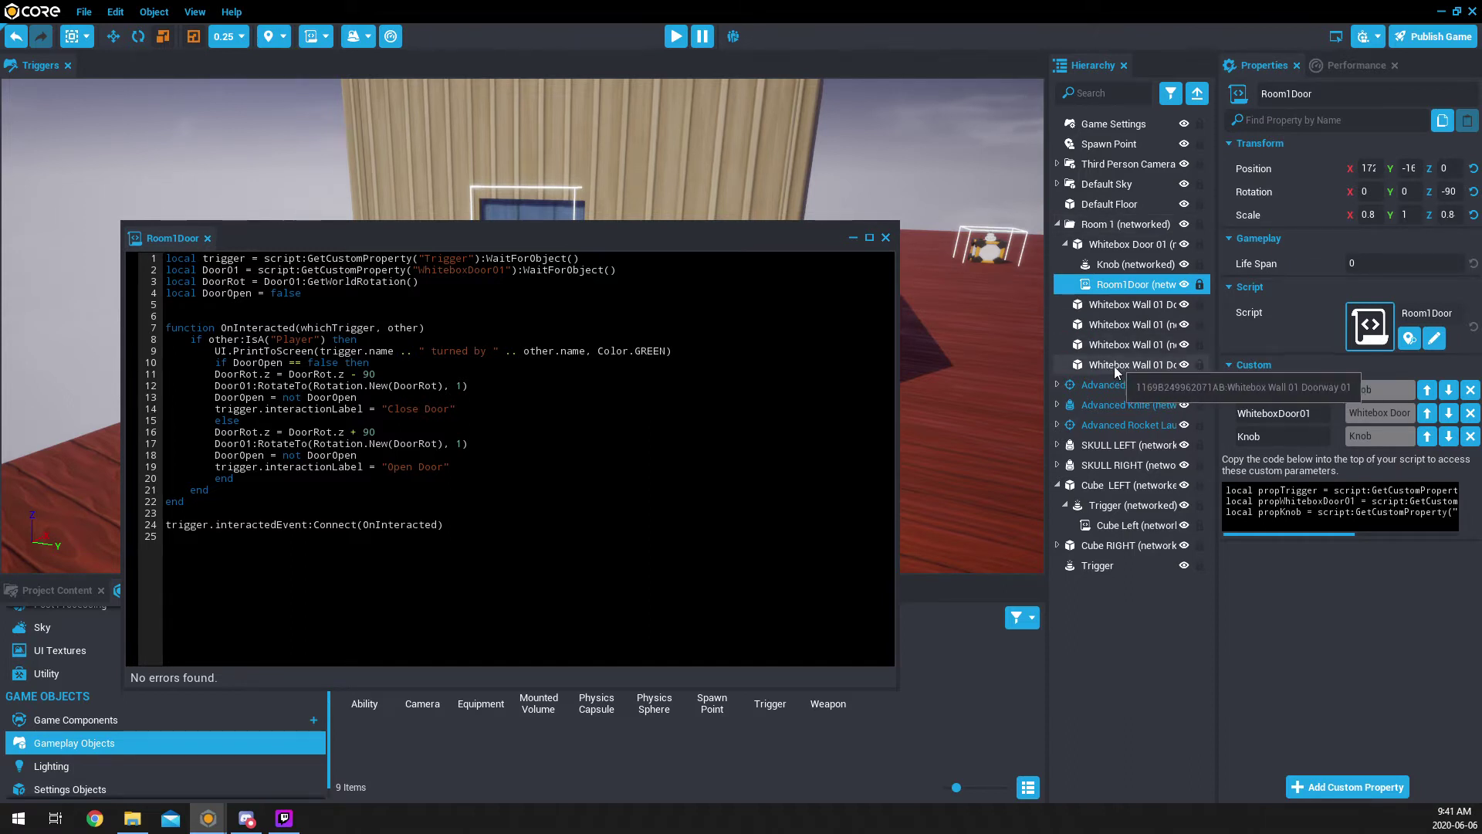
left_click_drag(1118, 371, 1326, 652)
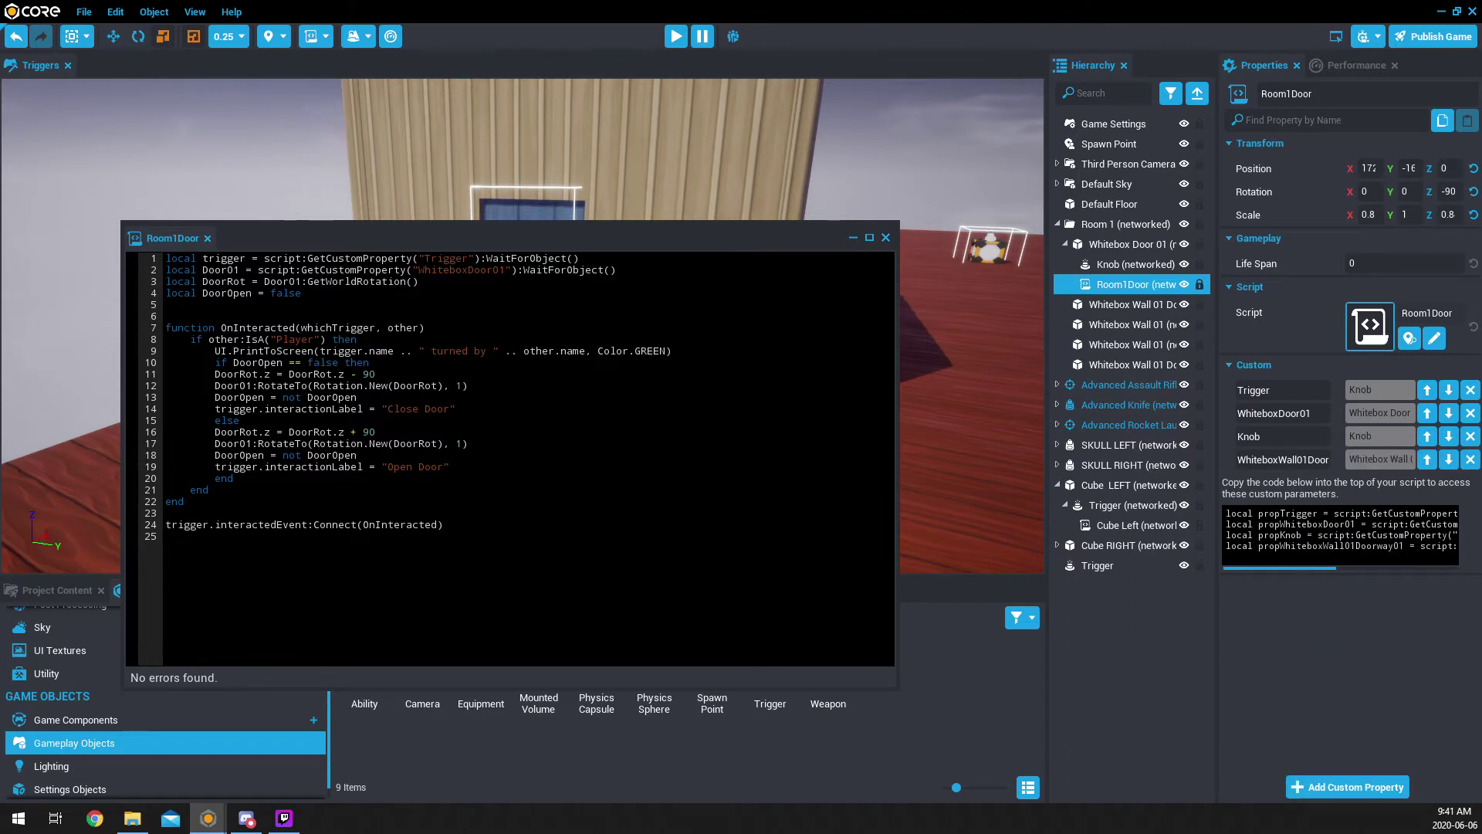
double_click(1282, 546)
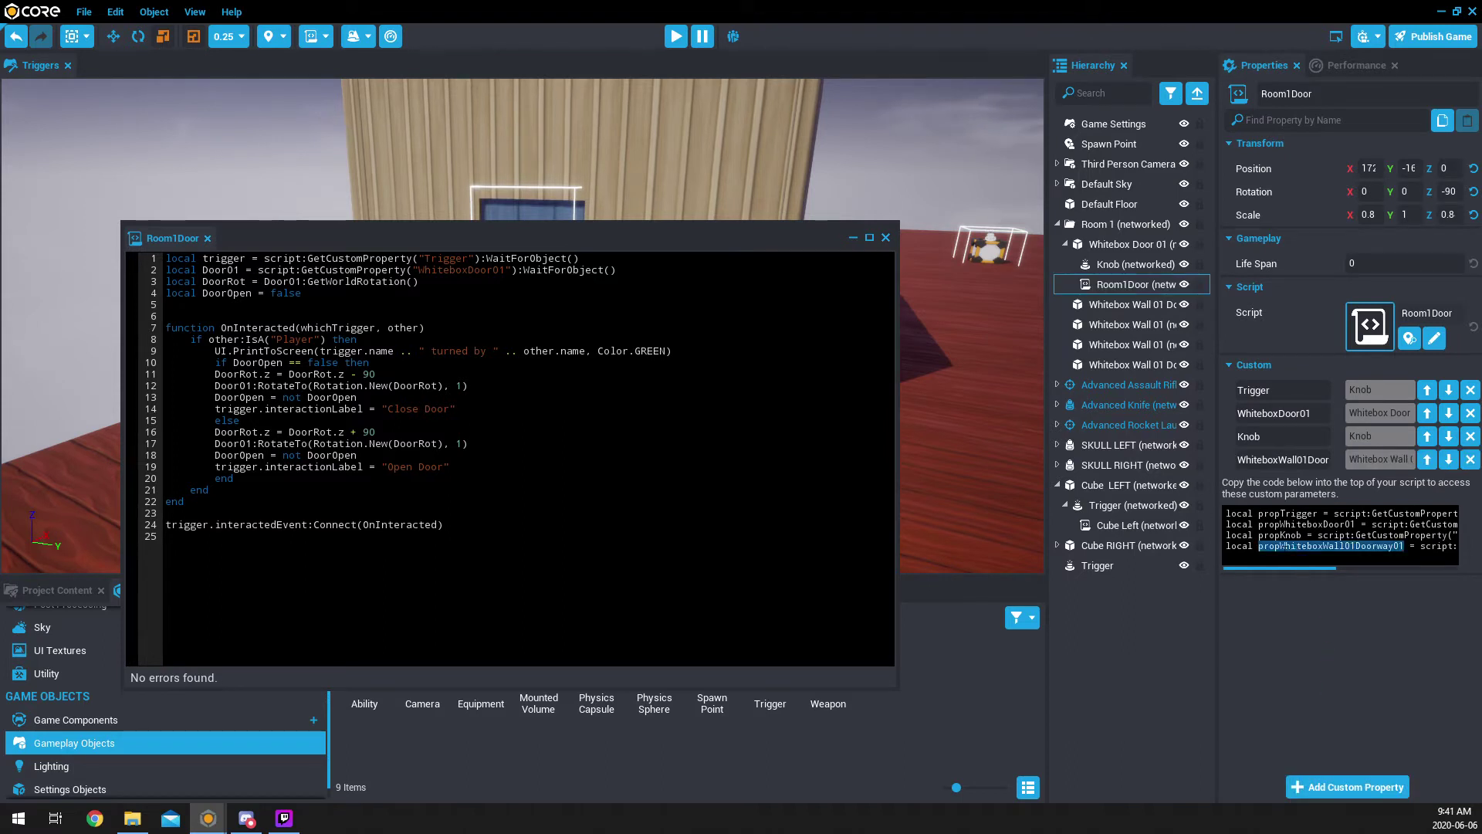
left_click_drag(1226, 546, 1461, 573)
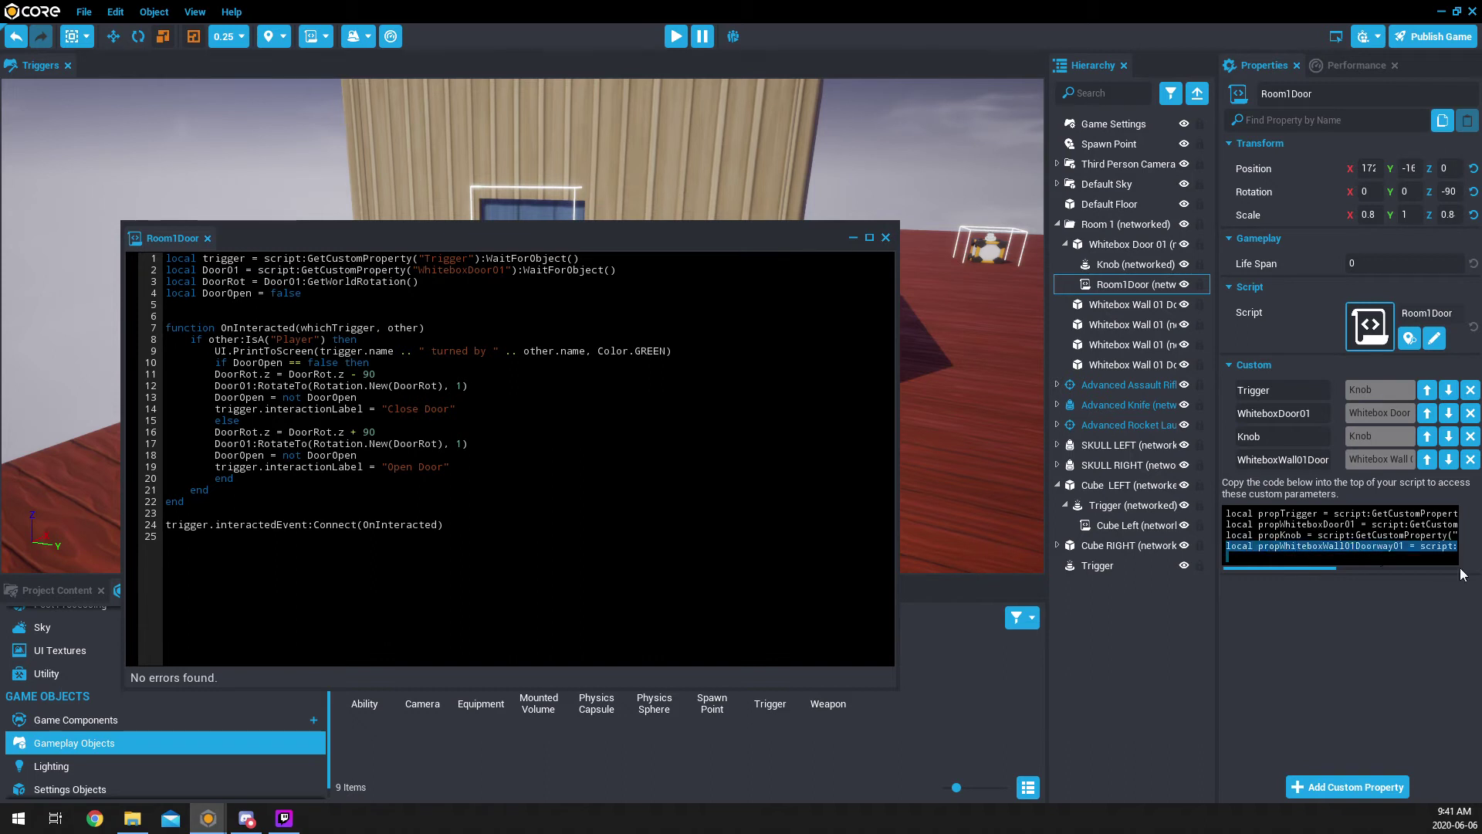
key("ctrl+c")
left_click(166, 304)
key("ctrl+v")
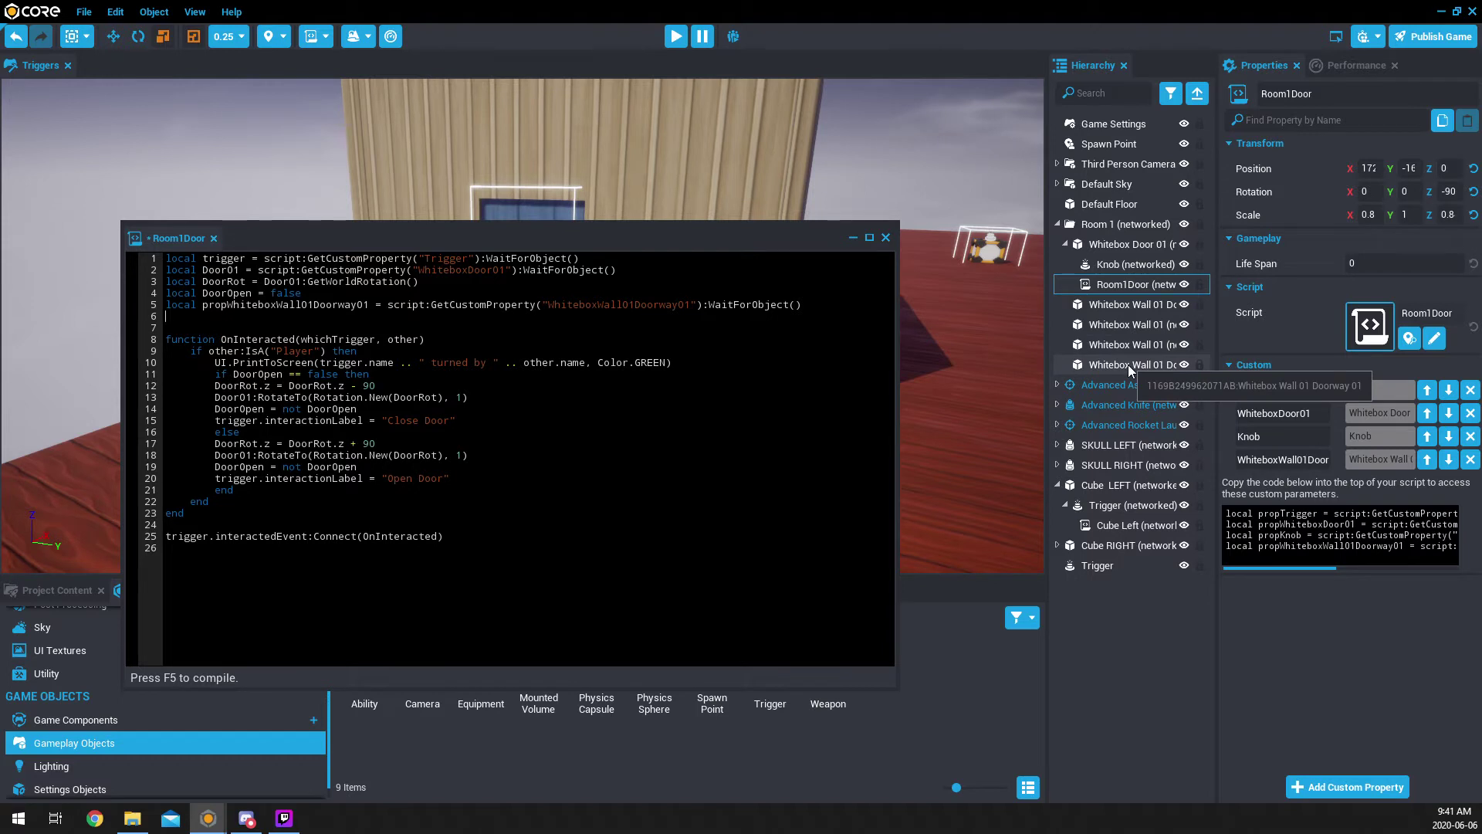
Step: Undo the pasted doorway reference line and review where the trigger variable is used in the Room1Door script
key("ctrl+z")
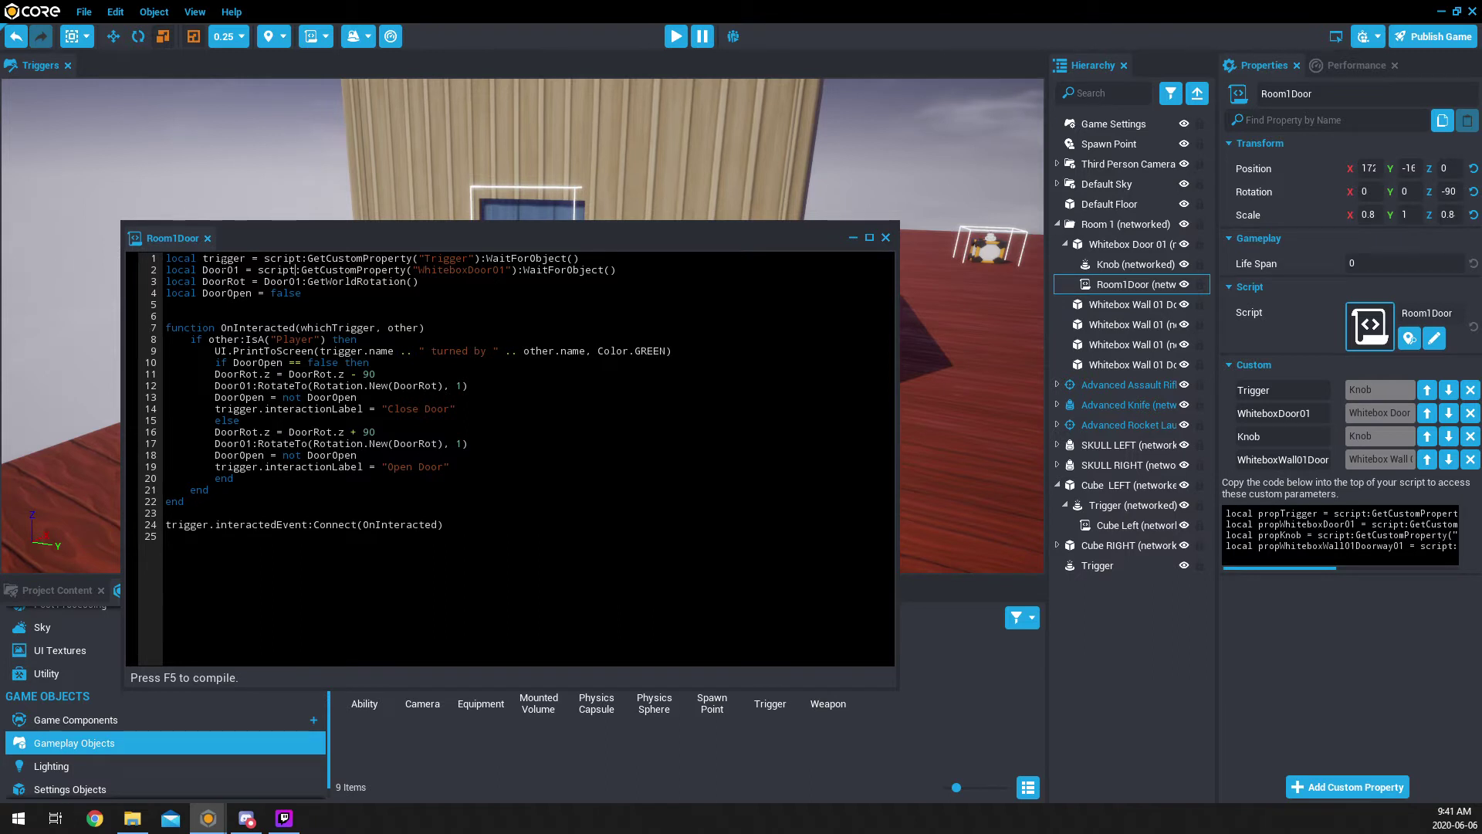
double_click(207, 258)
left_click_drag(357, 525, 167, 526)
double_click(290, 467)
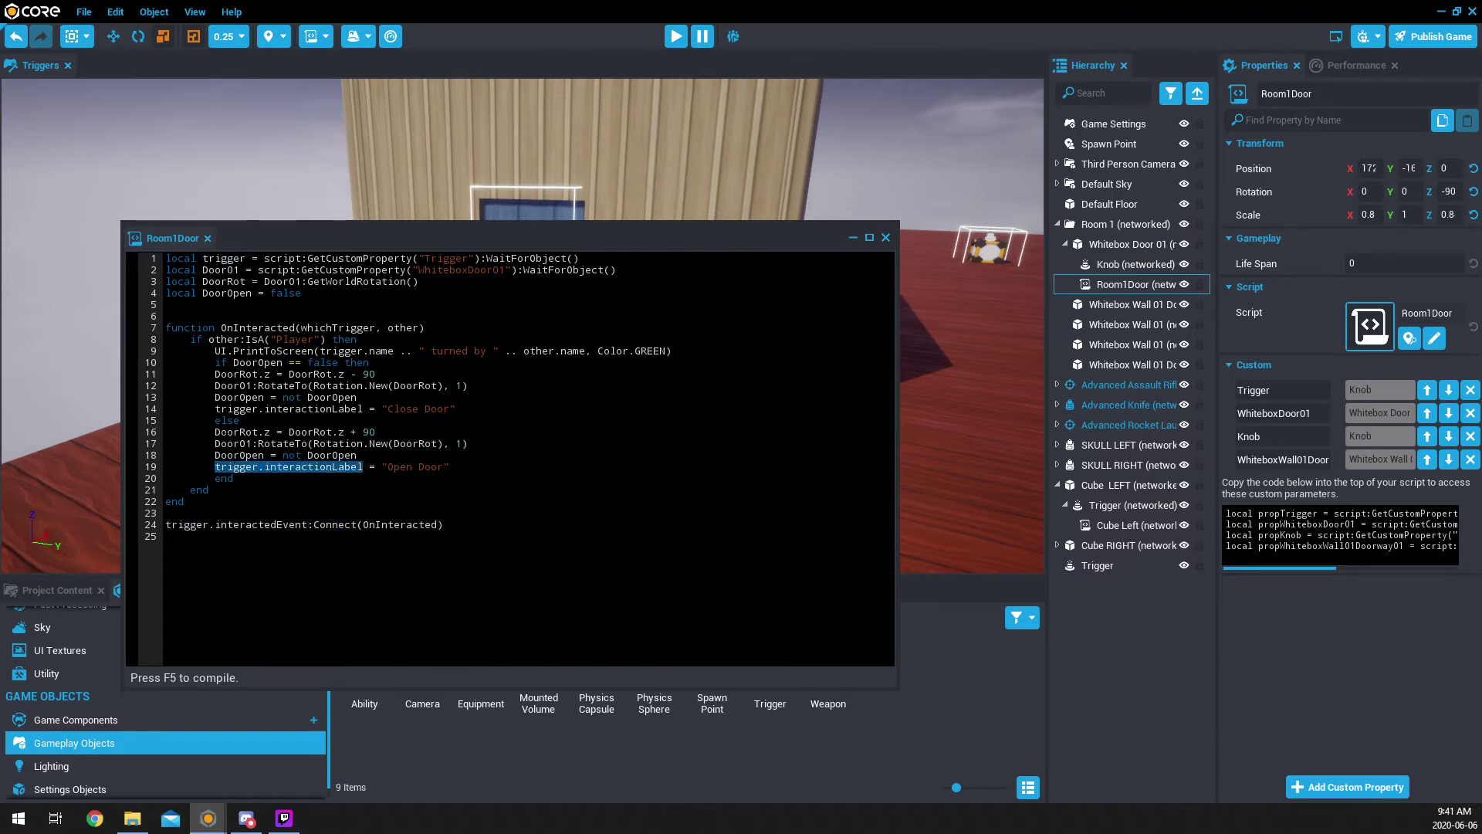
double_click(290, 410)
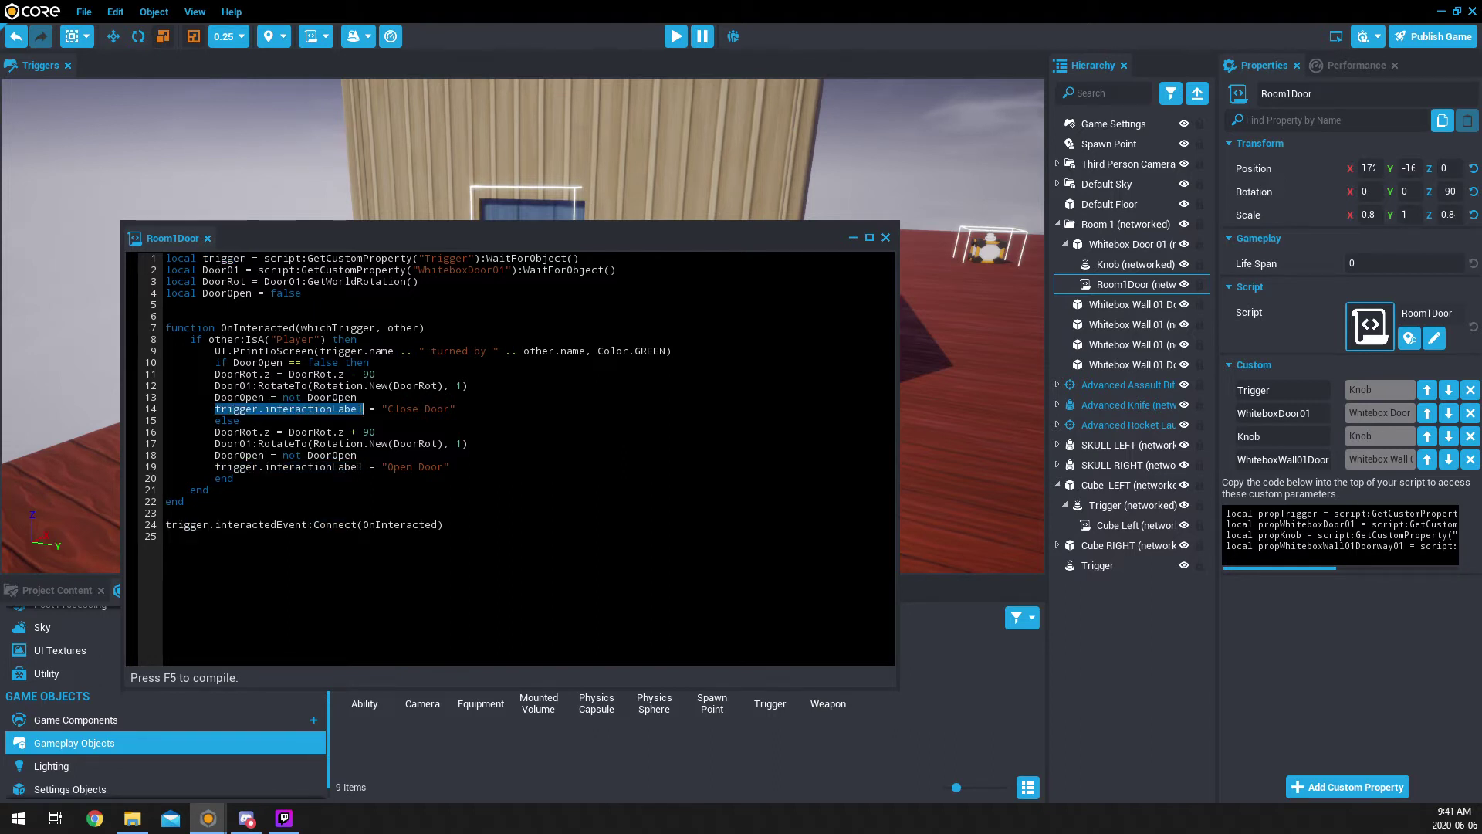
Step: Examine the Door01 variable and how the interactedEvent connection refers to the OnInteracted function
double_click(220, 271)
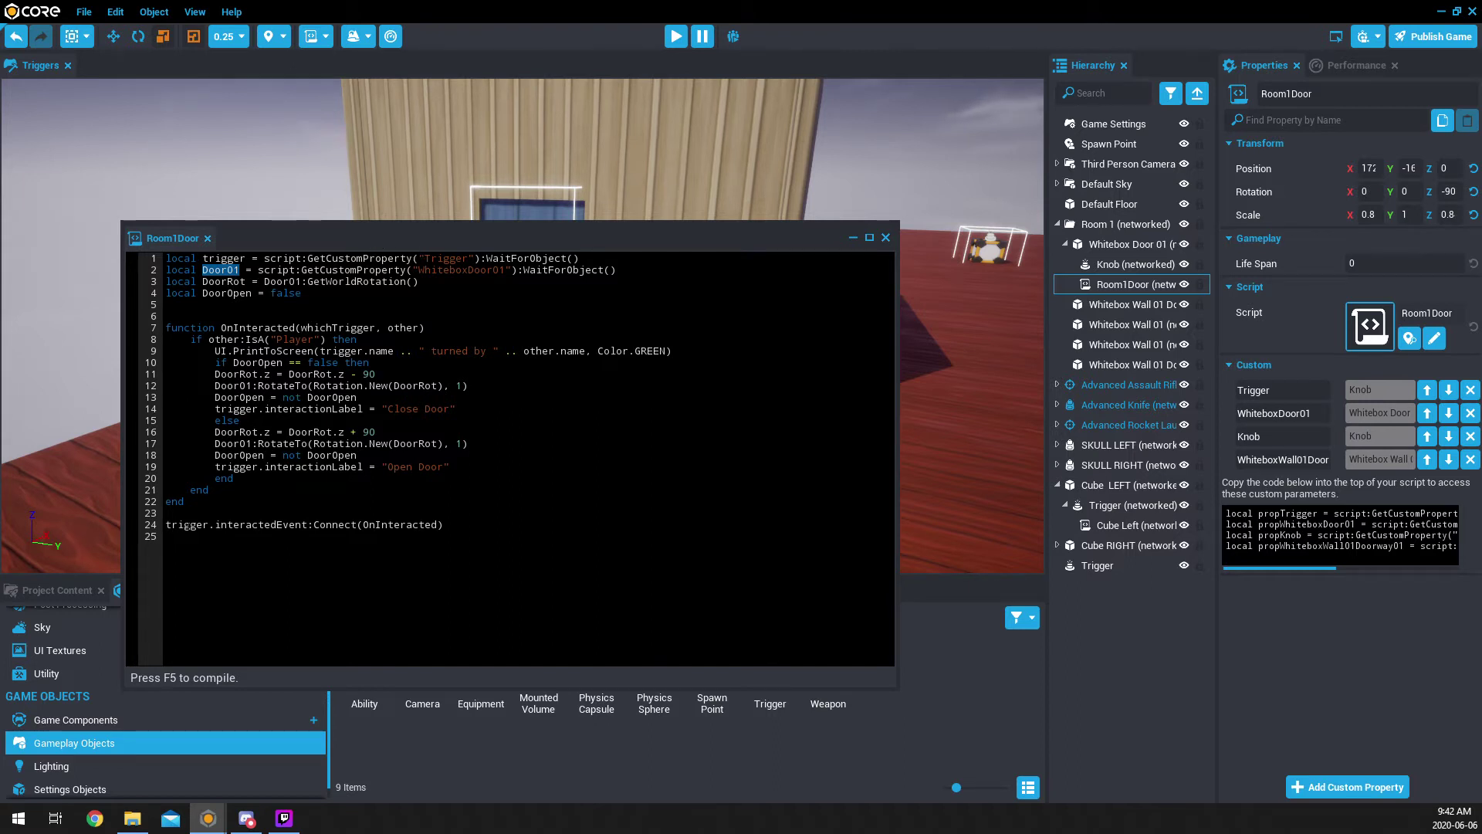
double_click(183, 525)
left_click(184, 525)
left_click_drag(363, 526, 437, 525)
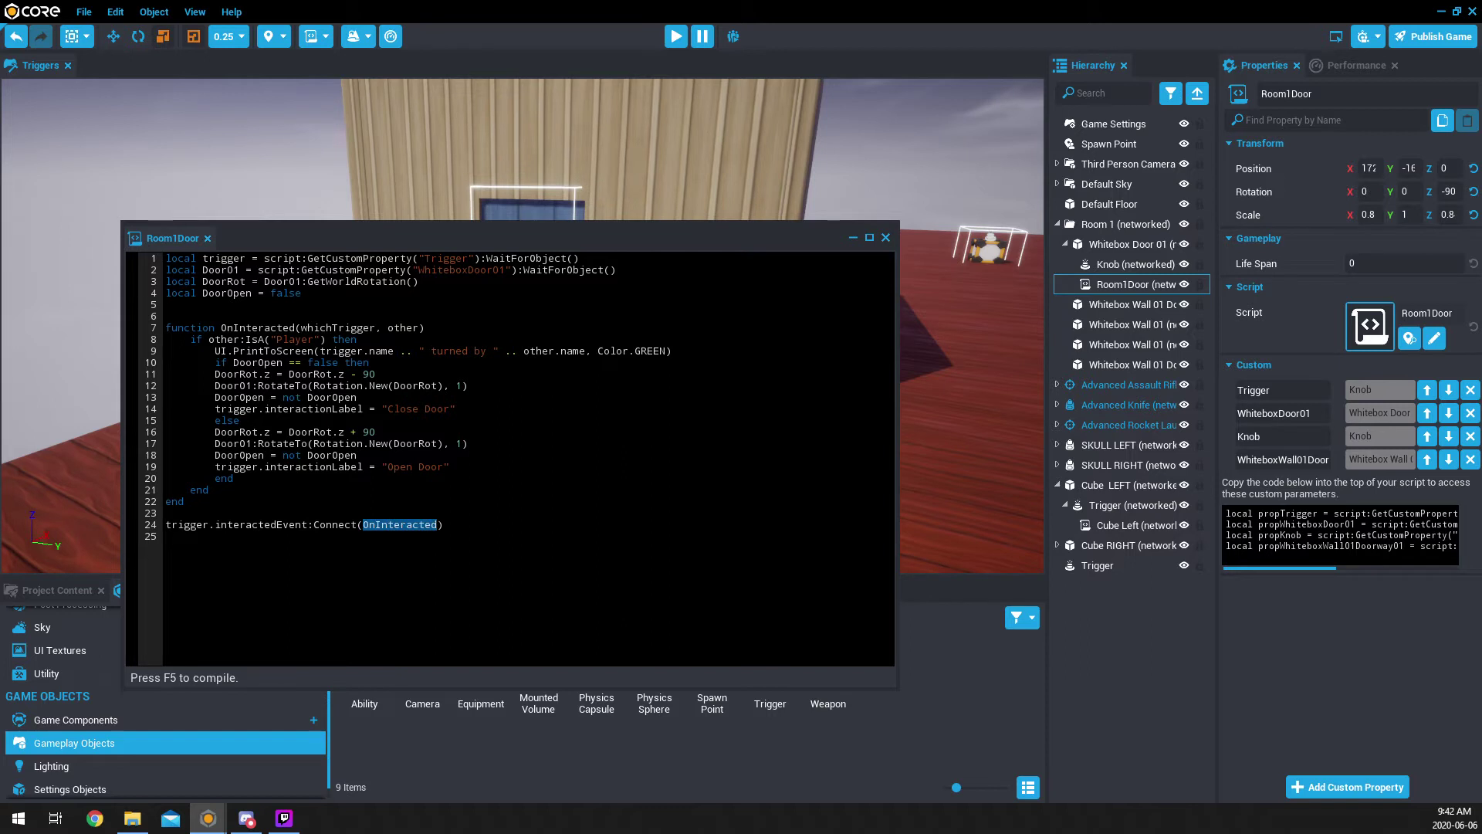
left_click_drag(221, 328, 296, 327)
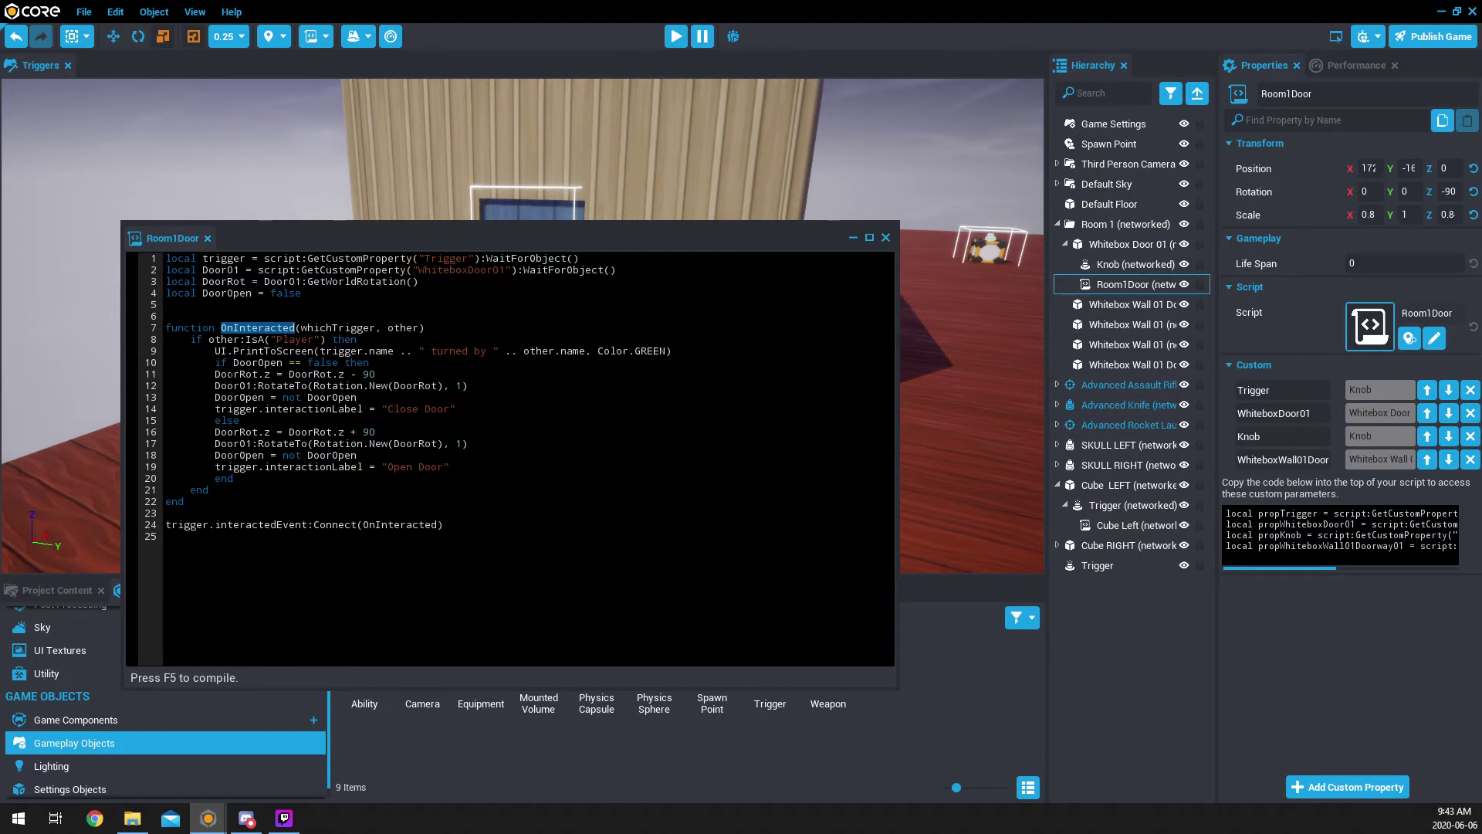
Step: Examine the DoorOpen check, the 90-degree DoorRot change and the Door01:RotateTo call while comparing them with the door in the scene
double_click(267, 374)
left_click_drag(332, 374, 345, 374)
double_click(368, 374)
left_click_drag(735, 248, 757, 435)
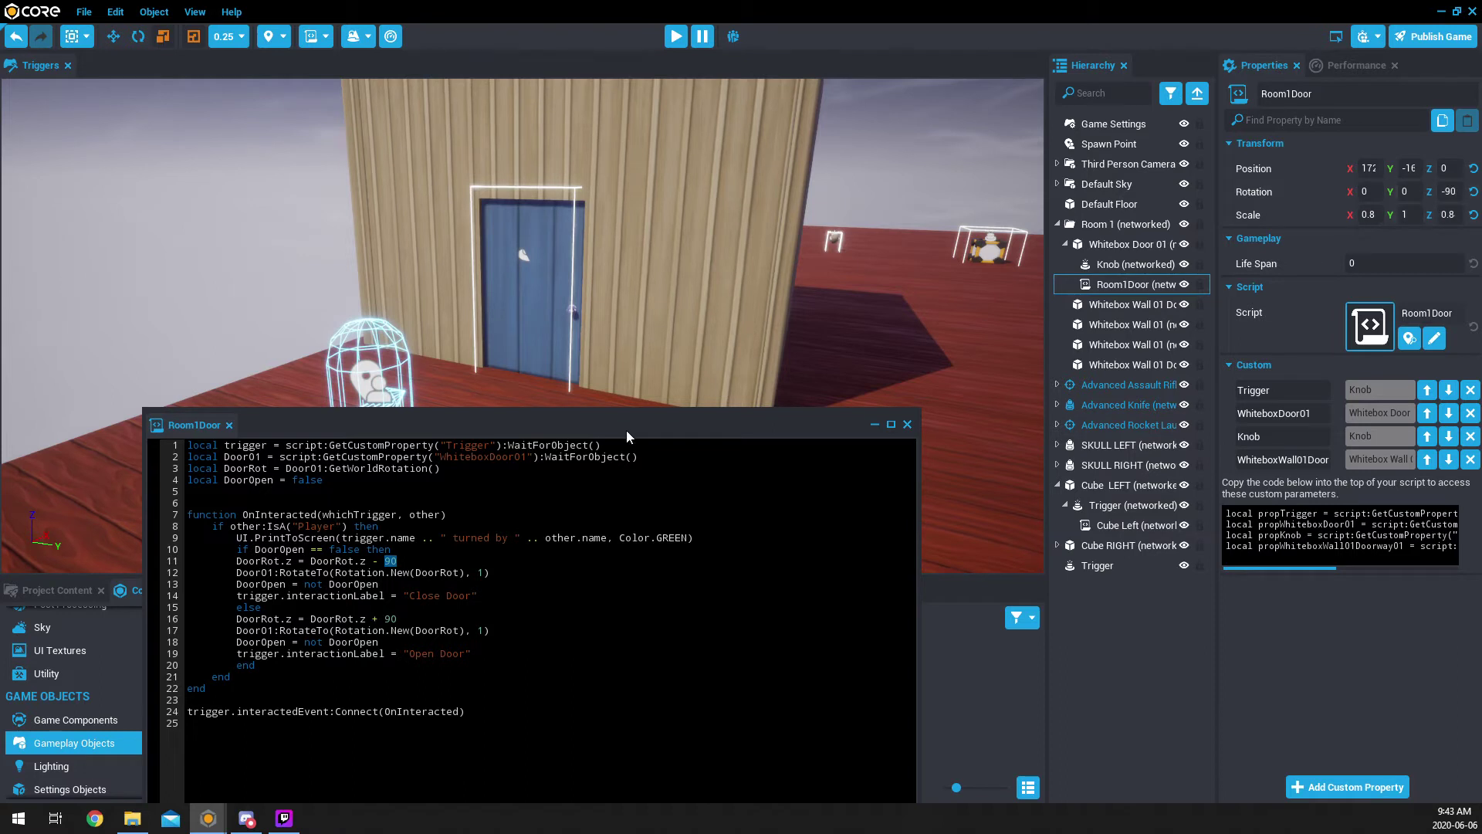
left_click_drag(627, 429, 646, 300)
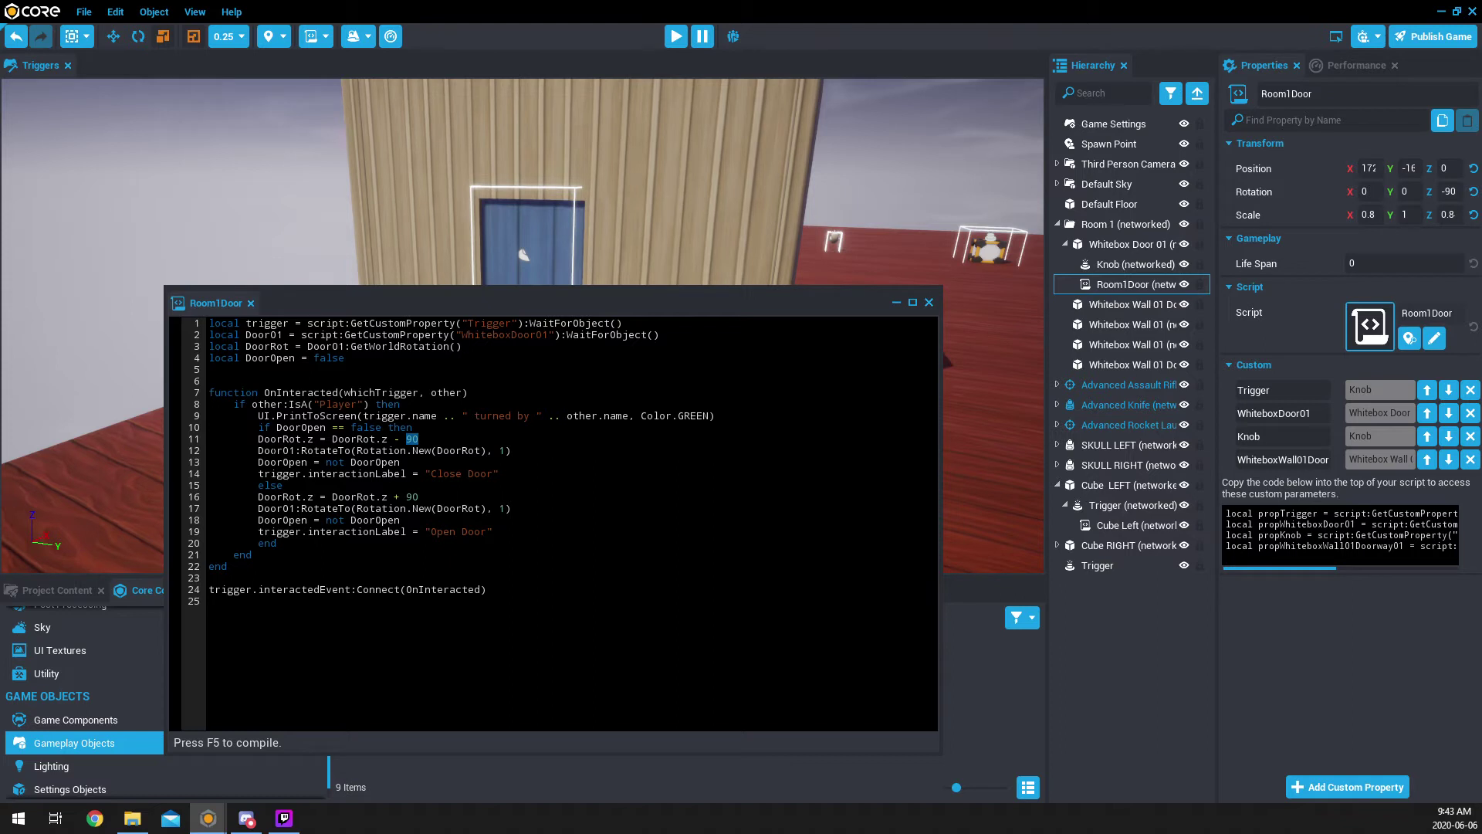
double_click(275, 452)
double_click(282, 335)
double_click(344, 451)
left_click_drag(357, 451, 430, 451)
double_click(292, 451)
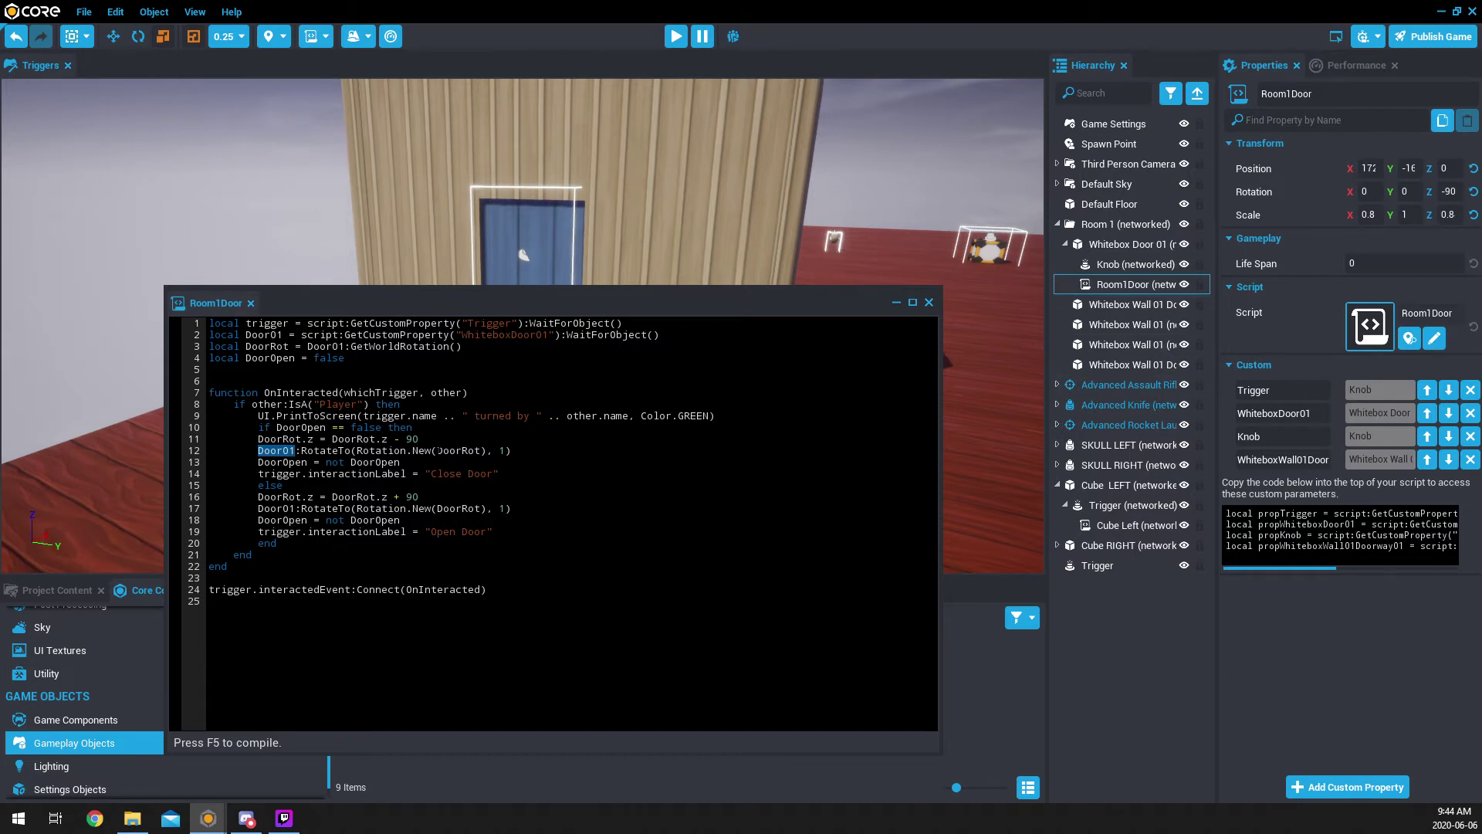
Step: Set the duration argument to 5 in both Door01:RotateTo calls, on lines 12 and 17
left_click_drag(437, 451, 482, 451)
left_click_drag(493, 451, 506, 451)
double_click(503, 451)
type("5")
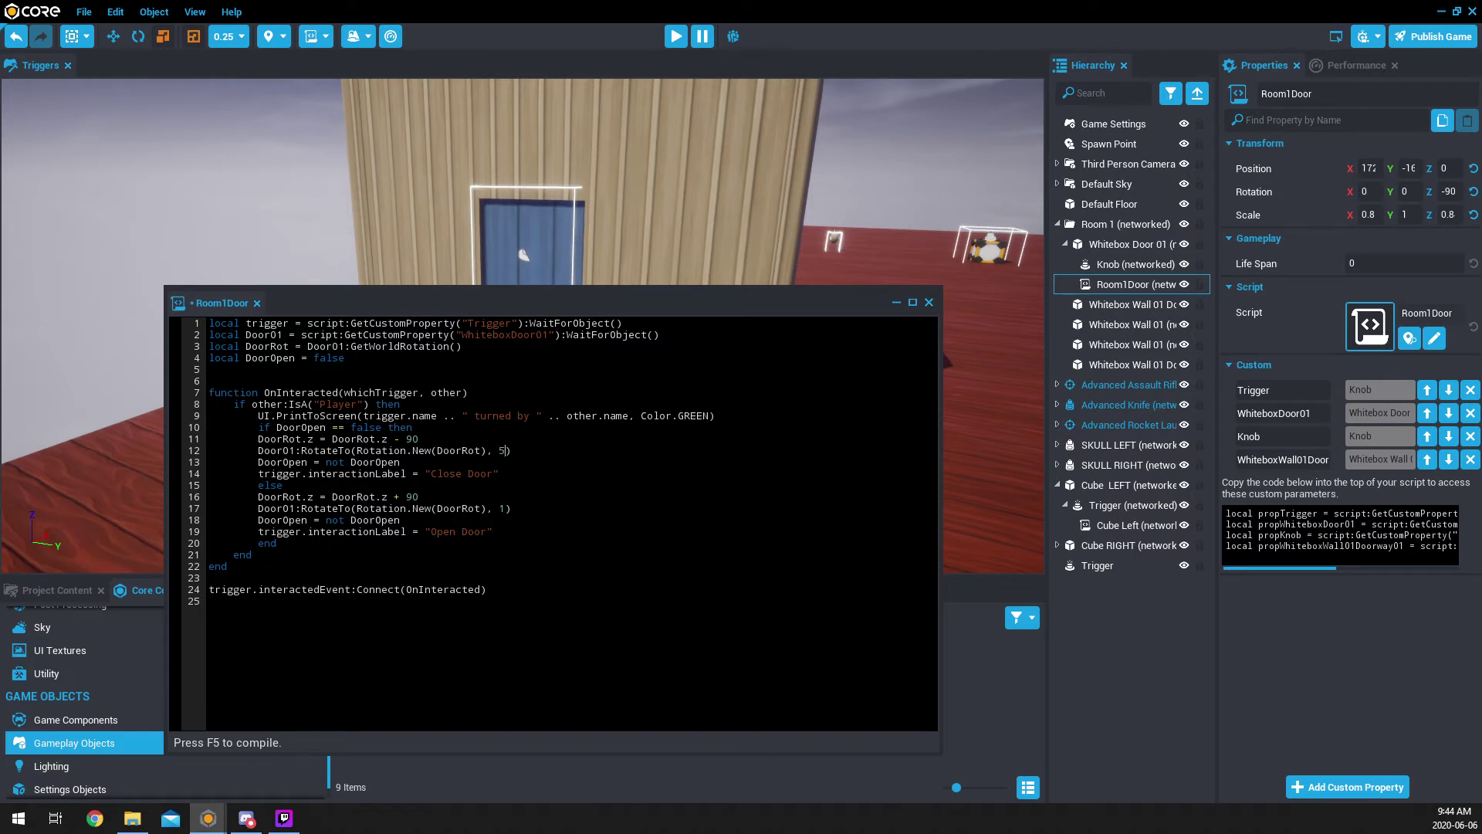
double_click(502, 508)
type("5")
Step: Examine the DoorOpen toggle, its initial declaration and the trigger.interactionLabel assignments in the script
left_click_drag(257, 462, 400, 461)
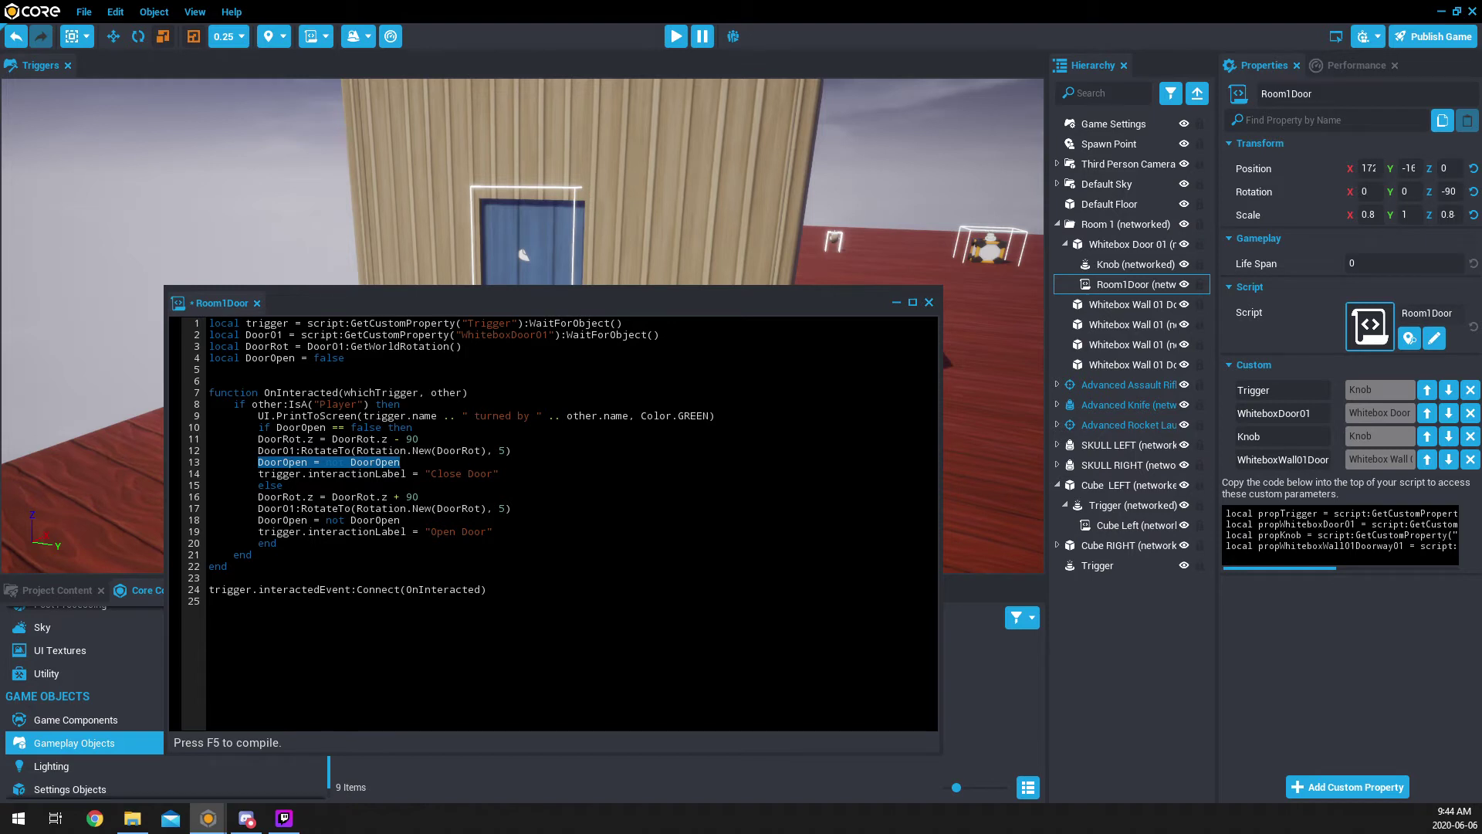
double_click(334, 358)
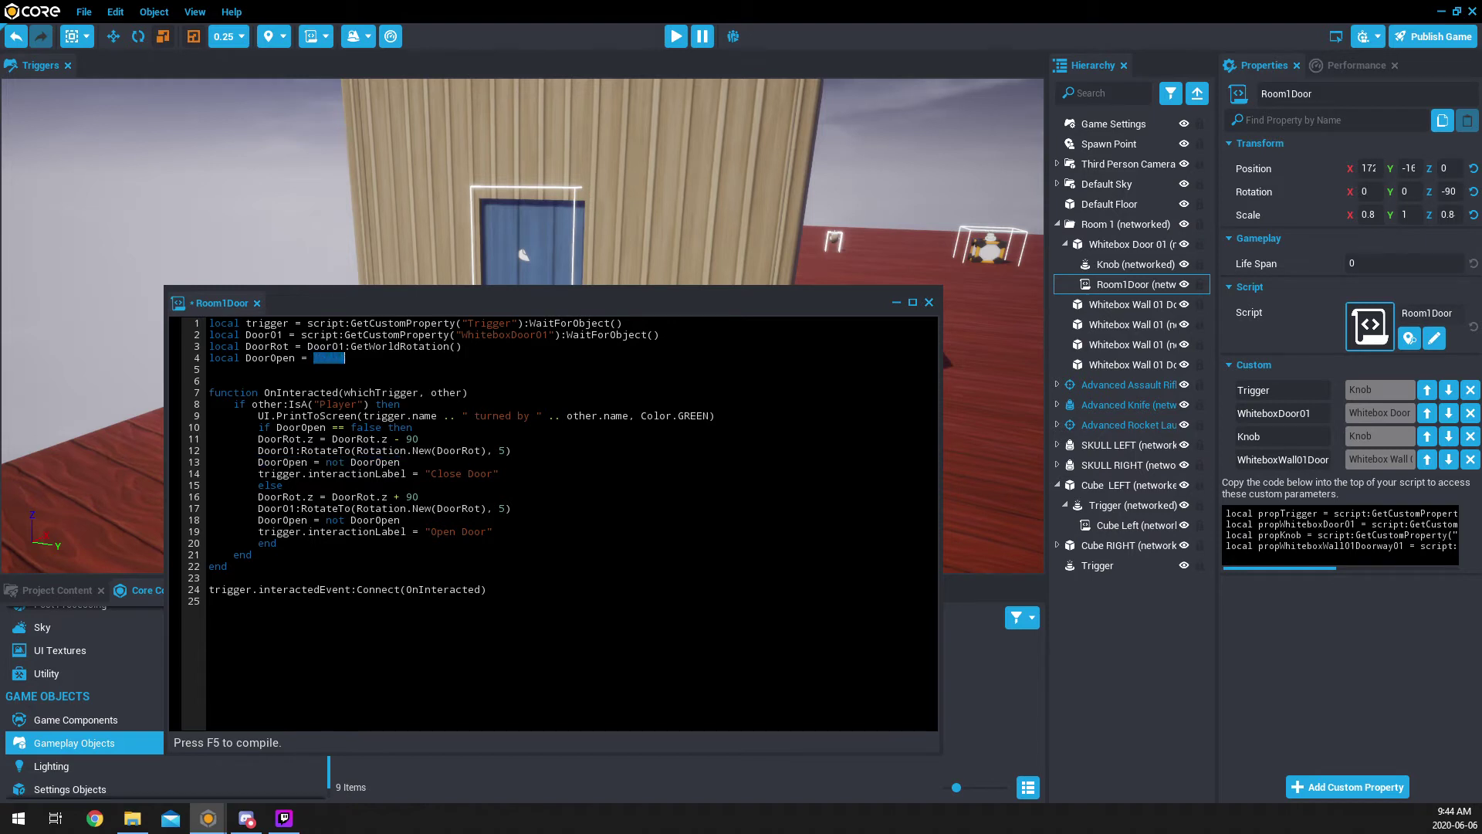
left_click(345, 357)
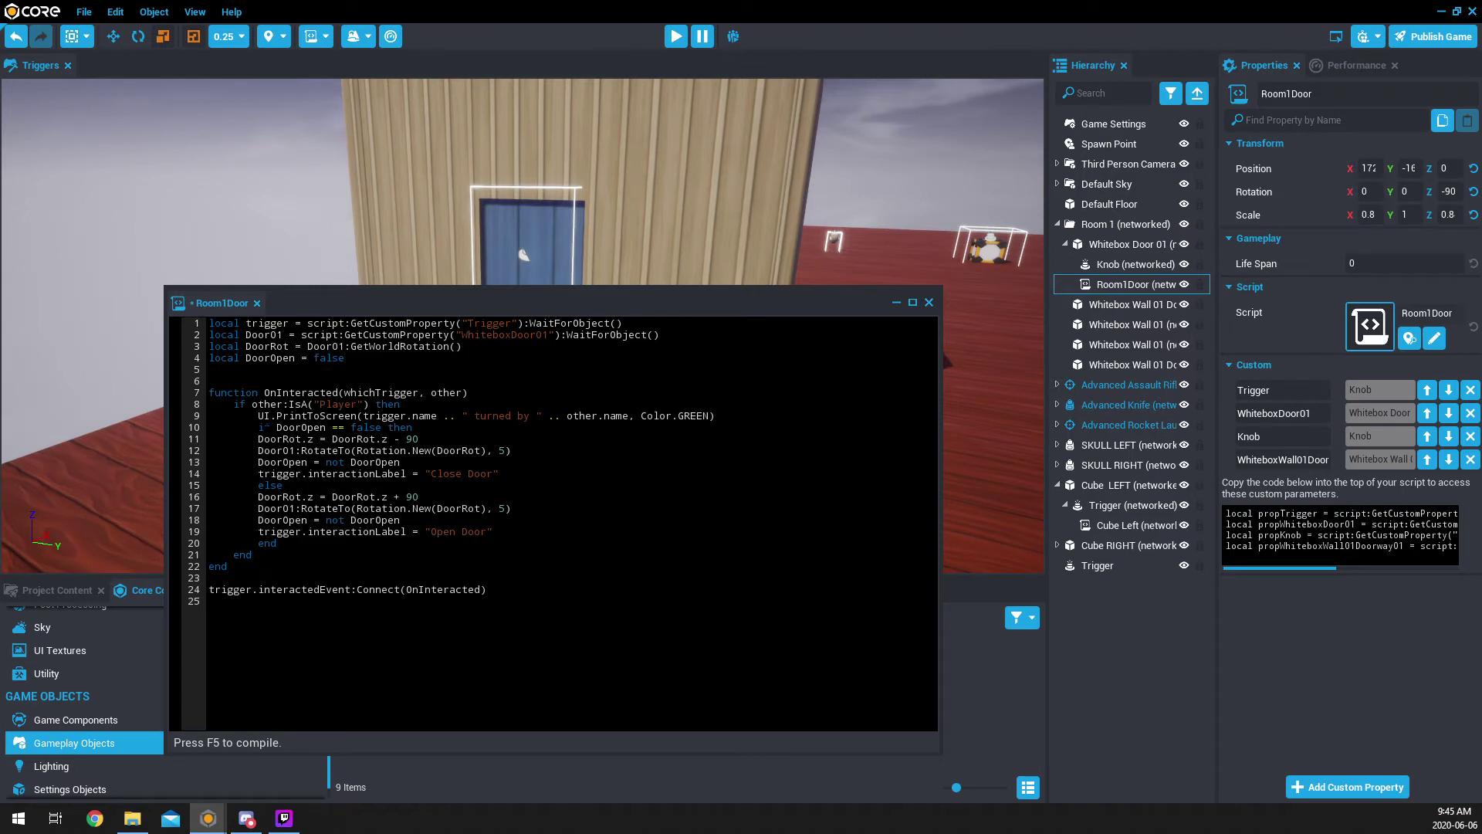
type("f")
double_click(292, 474)
left_click(286, 475)
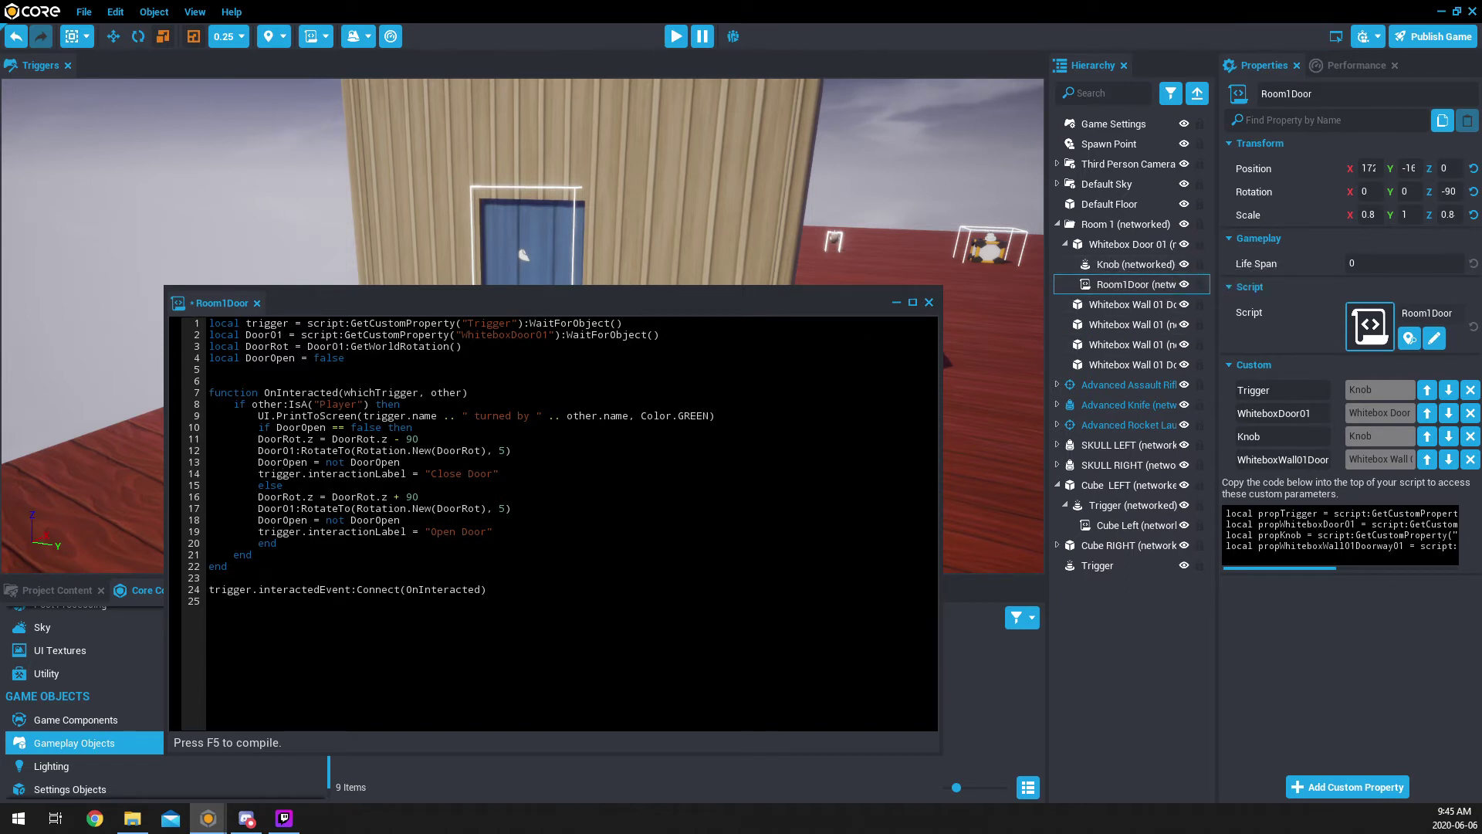
left_click_drag(307, 531, 406, 531)
left_click_drag(301, 531, 407, 532)
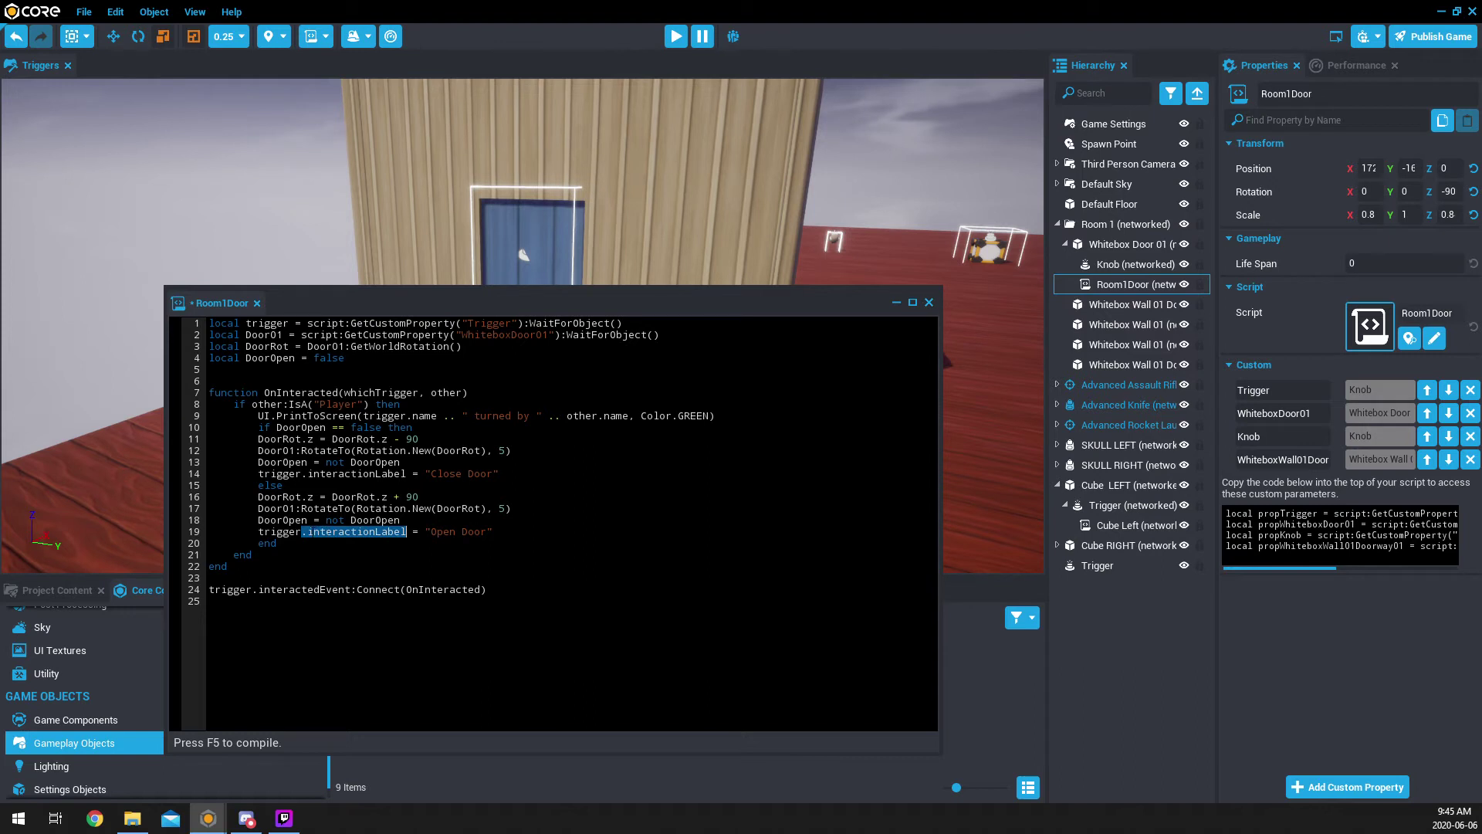
double_click(309, 531)
left_click_drag(308, 531, 381, 531)
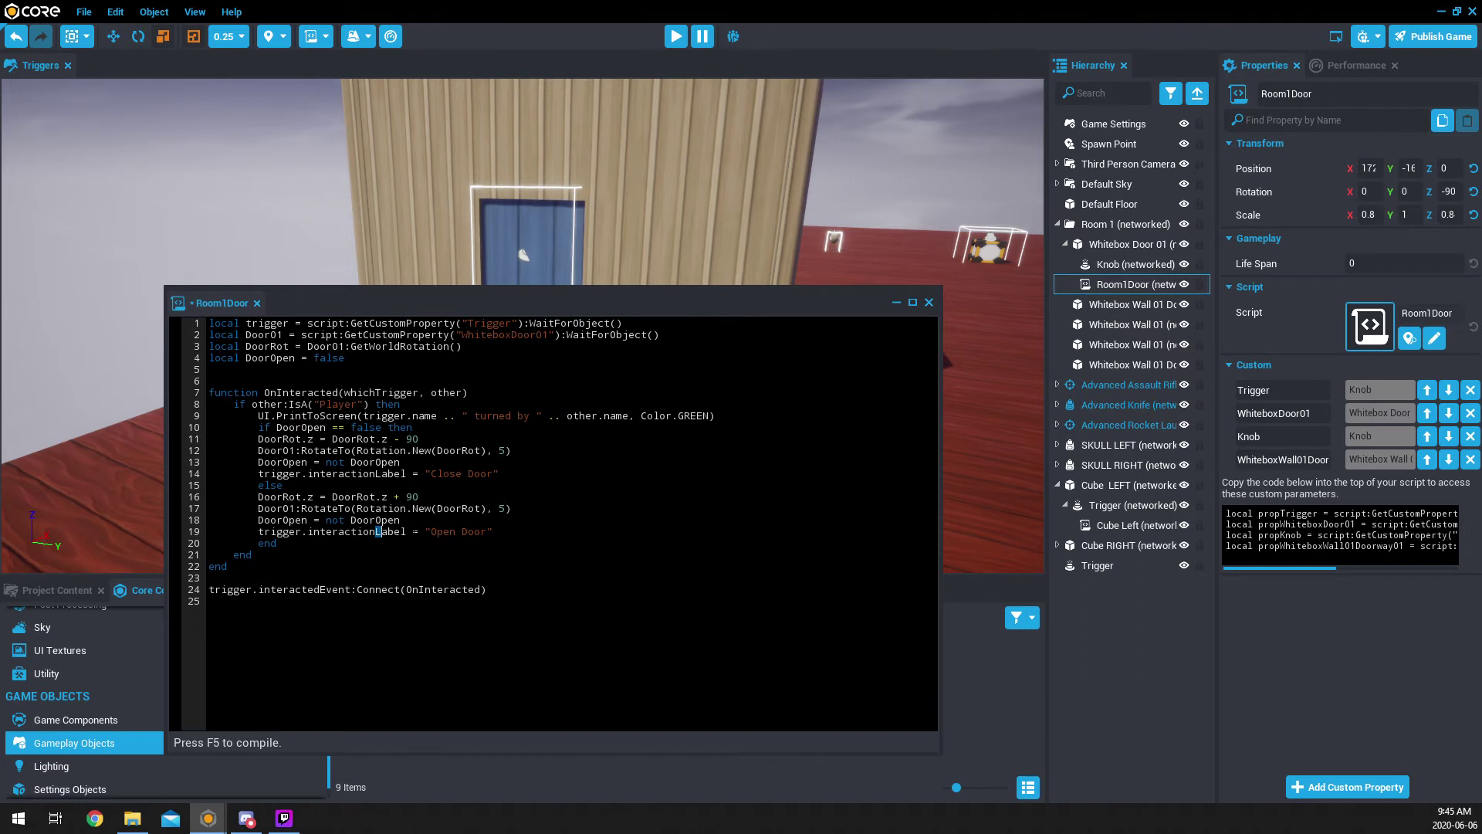
Step: Change the interaction labels to "Open Blue Door" and "Close Red Door", then save and close the Room1Door script
left_click(414, 531)
type("lue ")
type("Red")
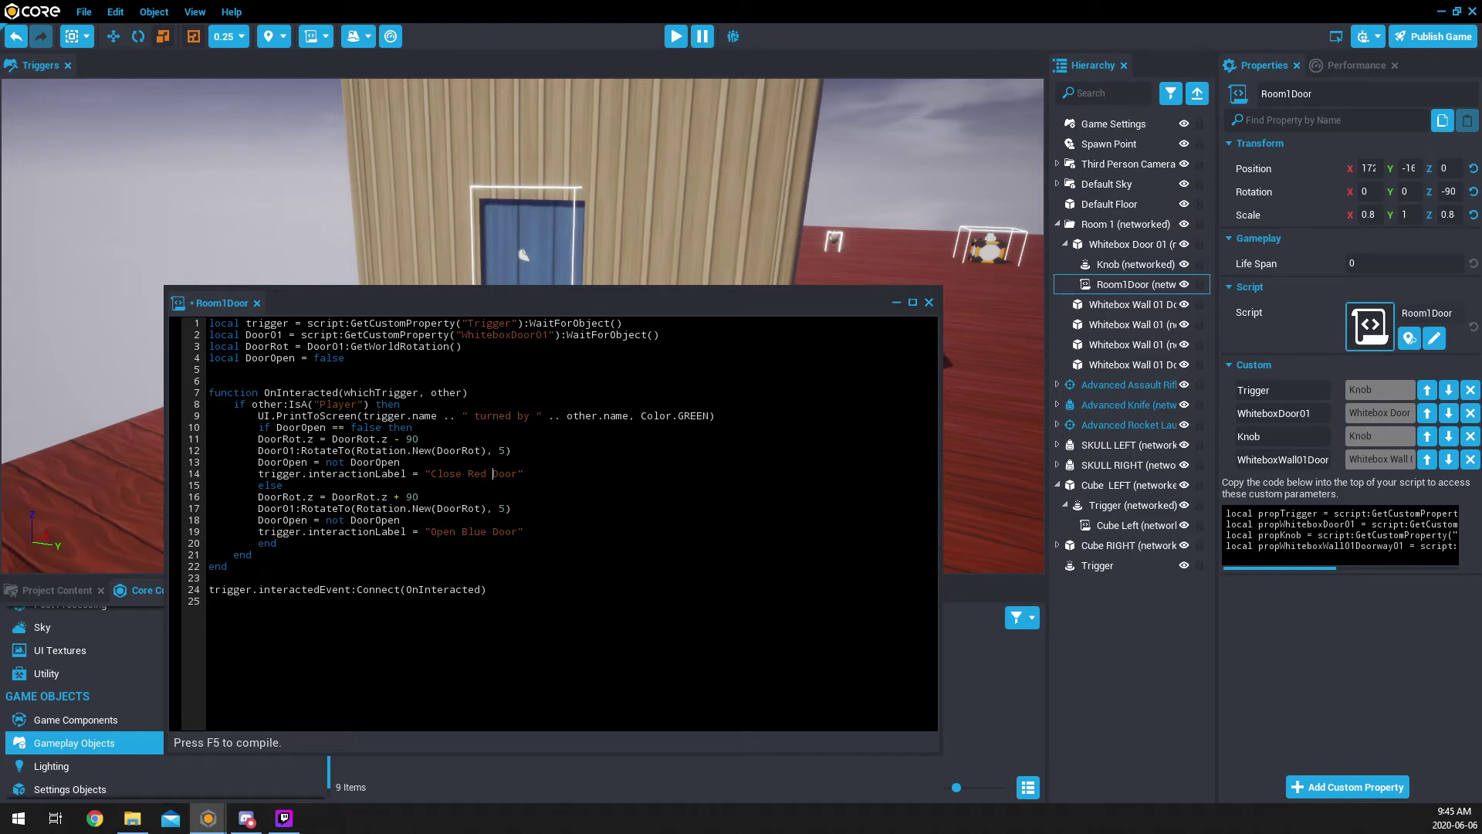
key("ctrl+s")
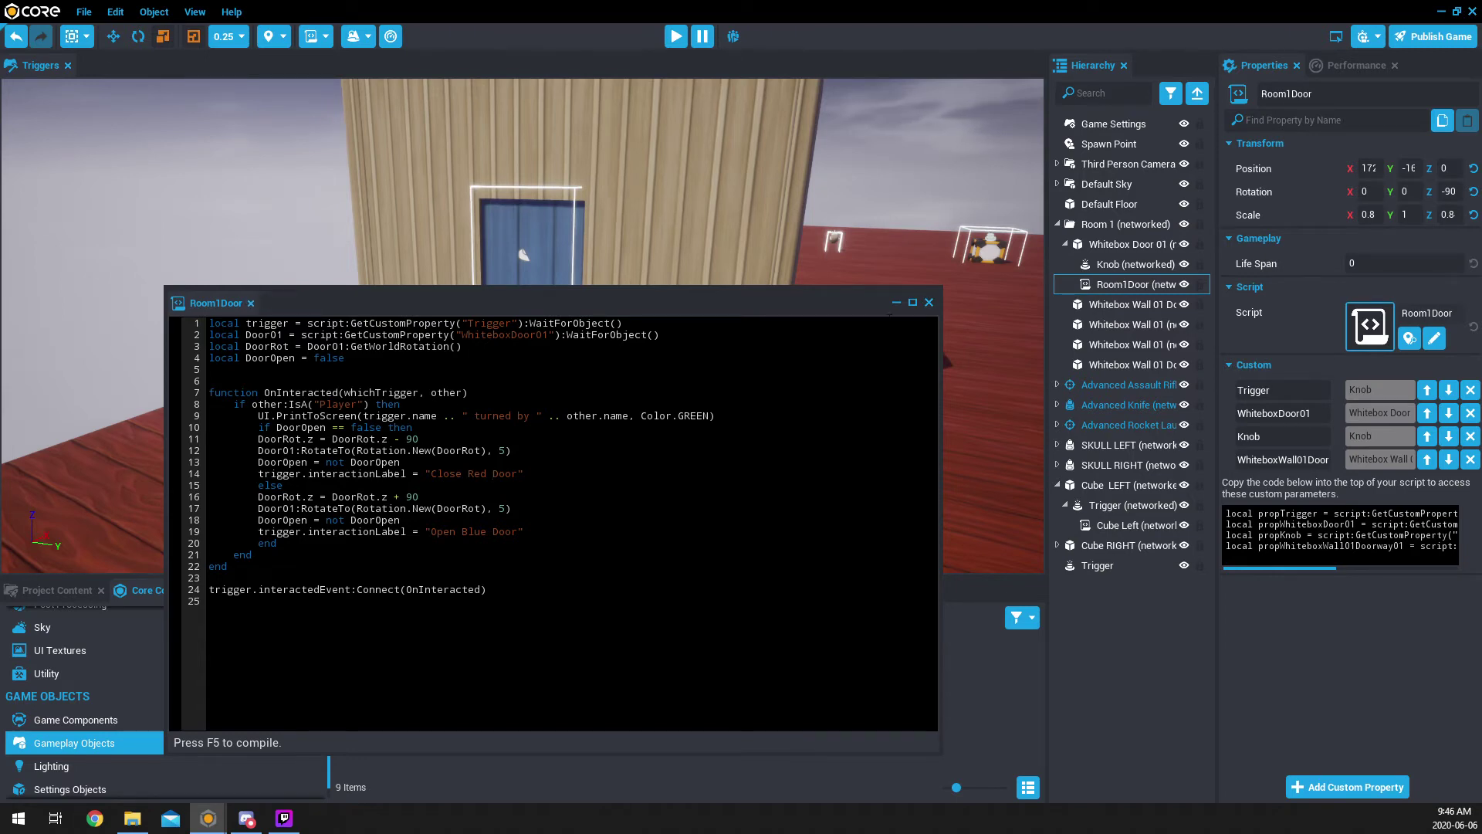
left_click(929, 302)
Step: Preview the game to check the door's initial prompt, stop the preview and inspect the Knob trigger's Interaction Label
left_click(684, 40)
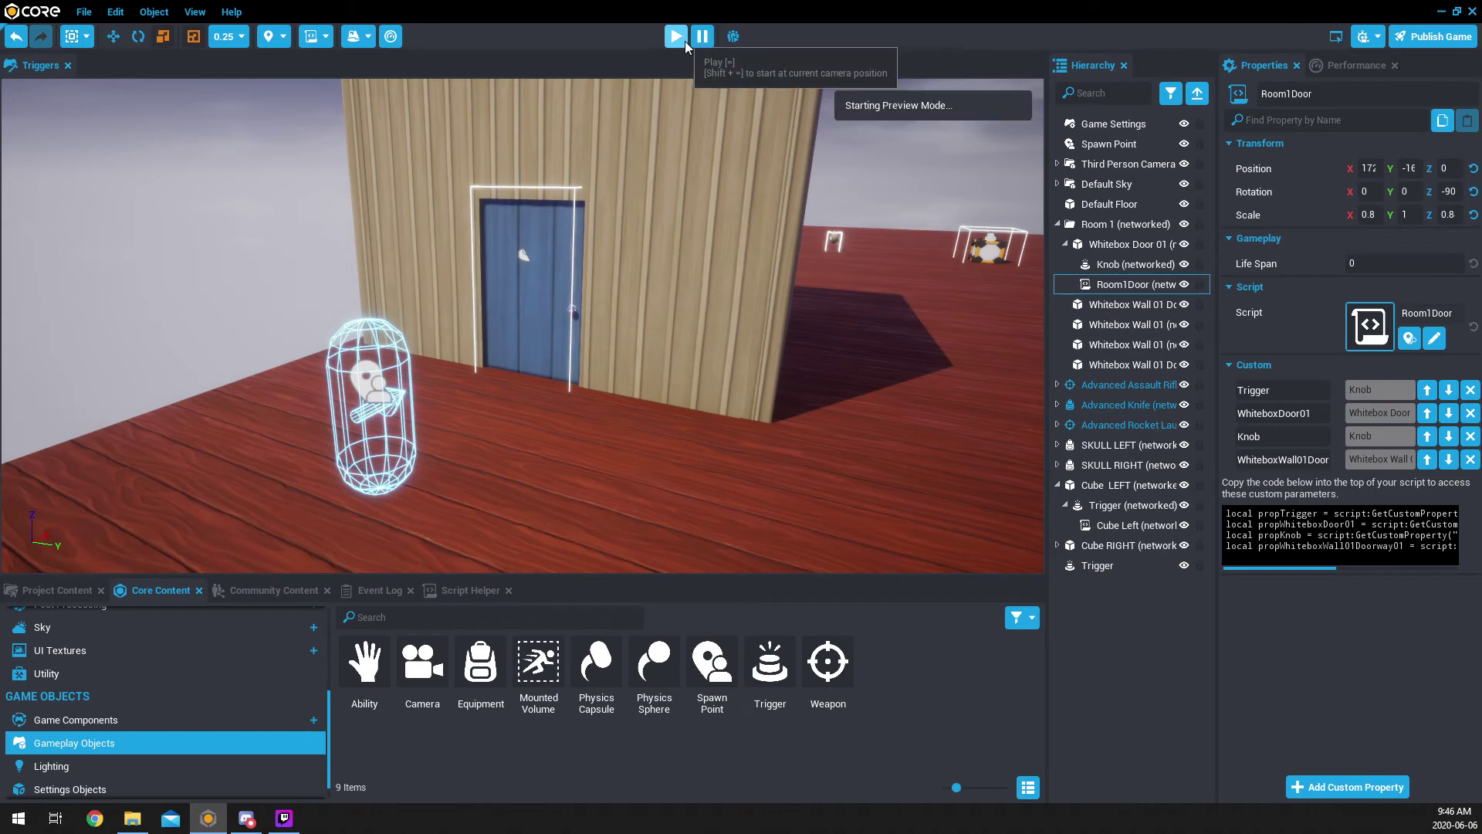
key("w")
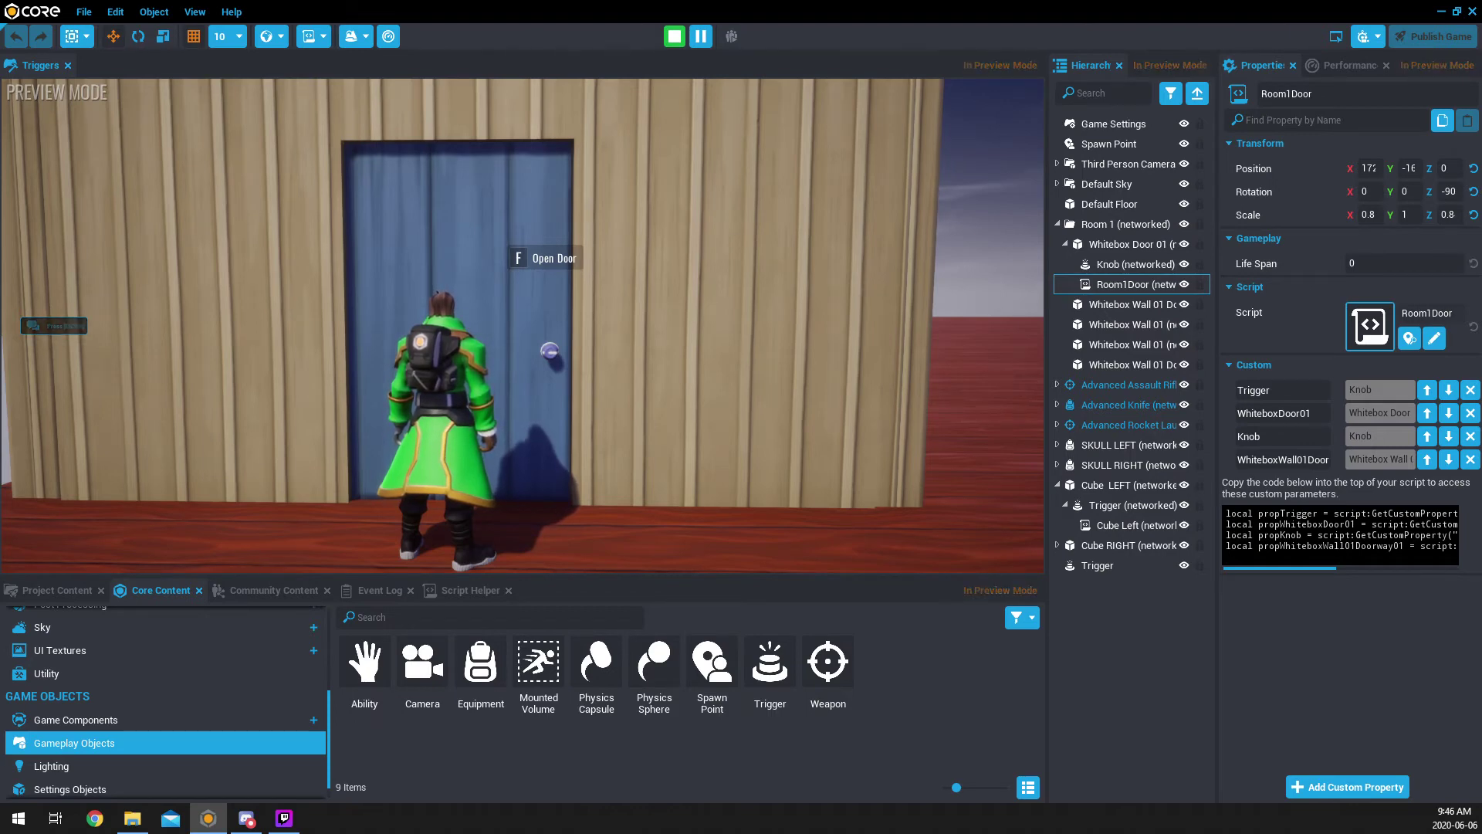
key("=")
left_click(1147, 265)
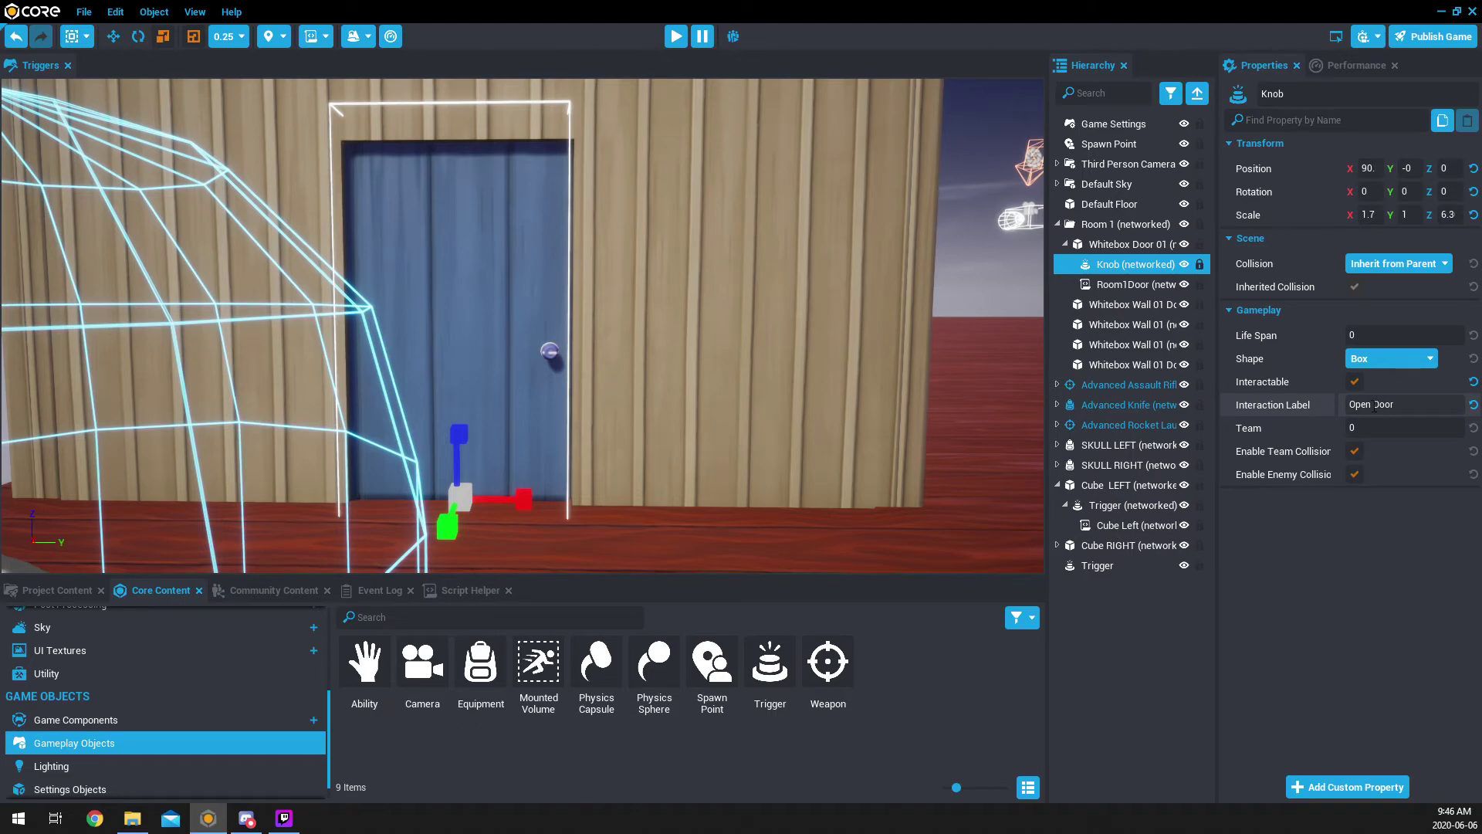
Step: Copy the trigger.interactionLabel = "Open Blue Door" line to line 5 of Room1Door, remove its indentation and save the script
double_click(1141, 283)
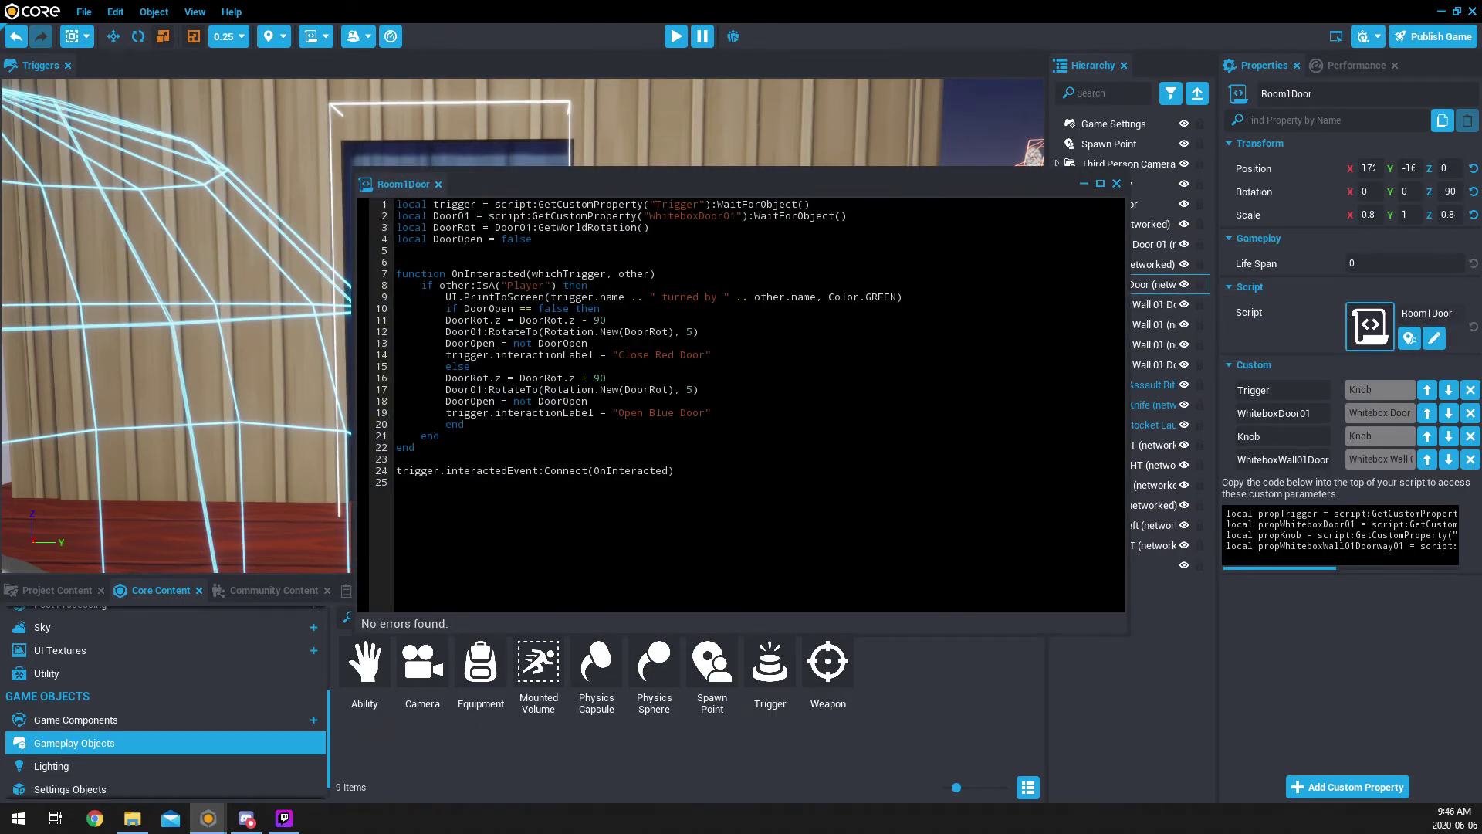
left_click_drag(711, 412, 397, 413)
key("ctrl+c")
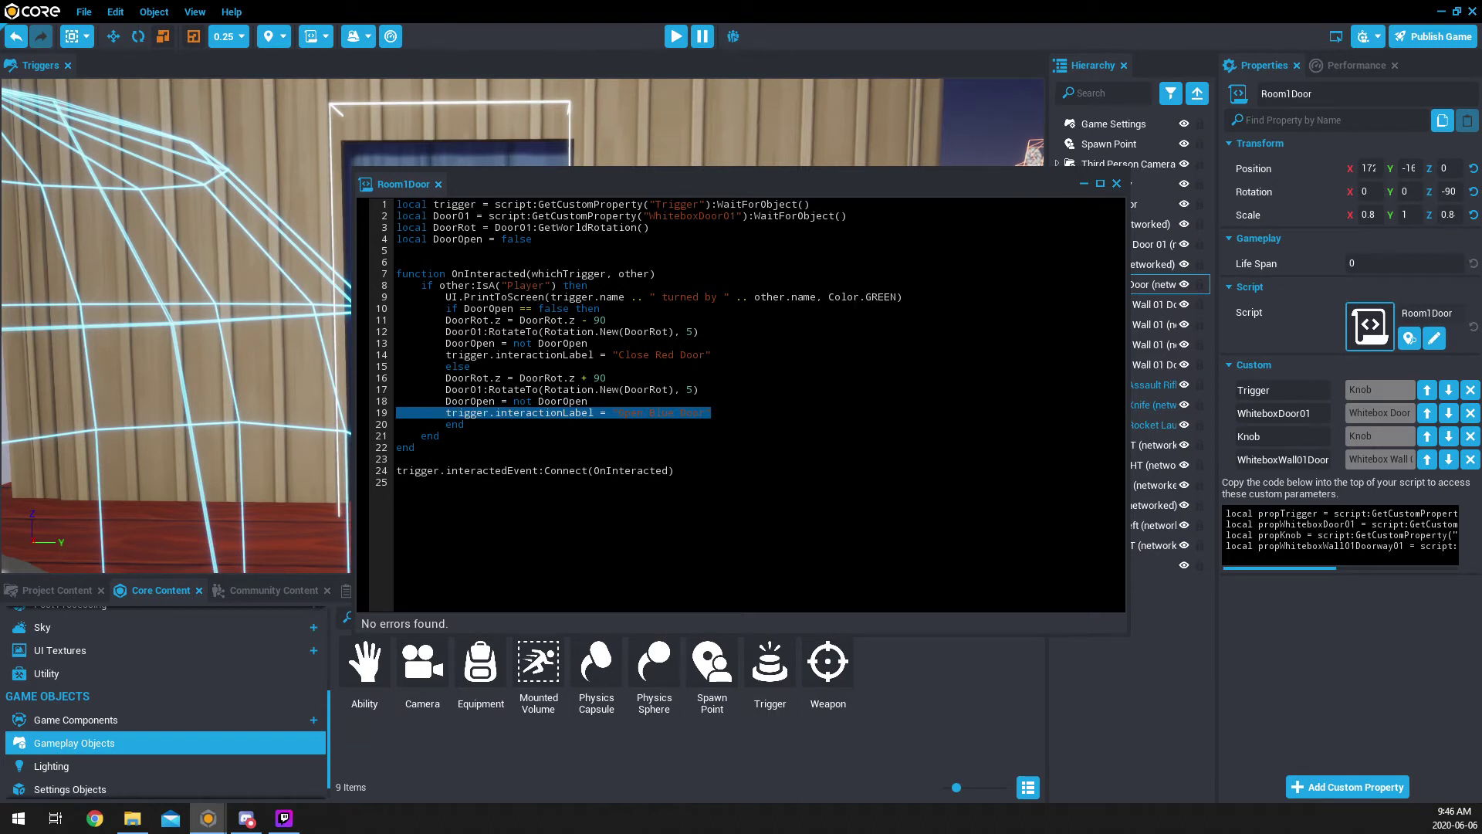
left_click(397, 251)
key("ctrl+v")
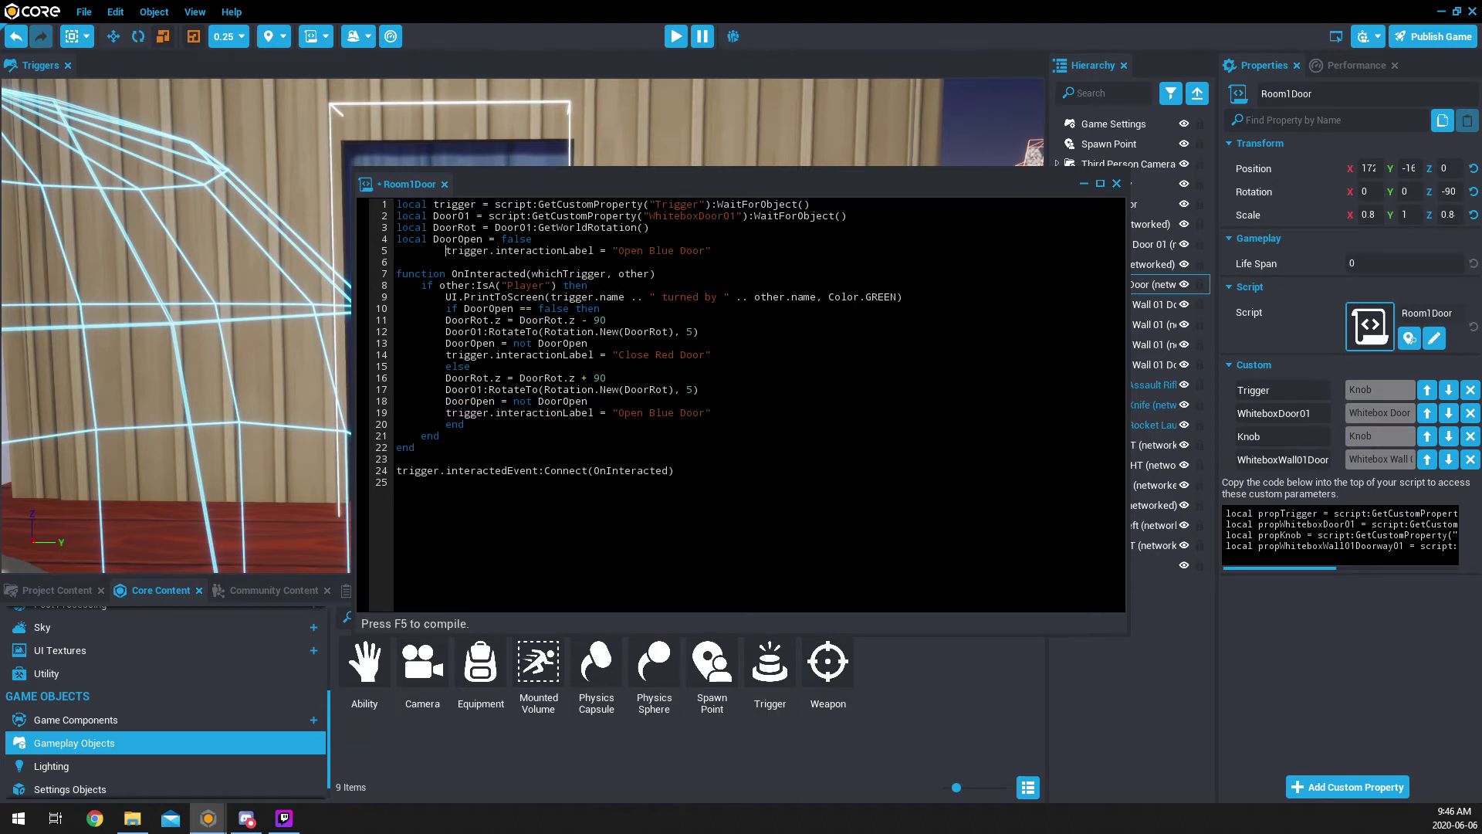
left_click_drag(445, 251, 384, 253)
key("BackSpace")
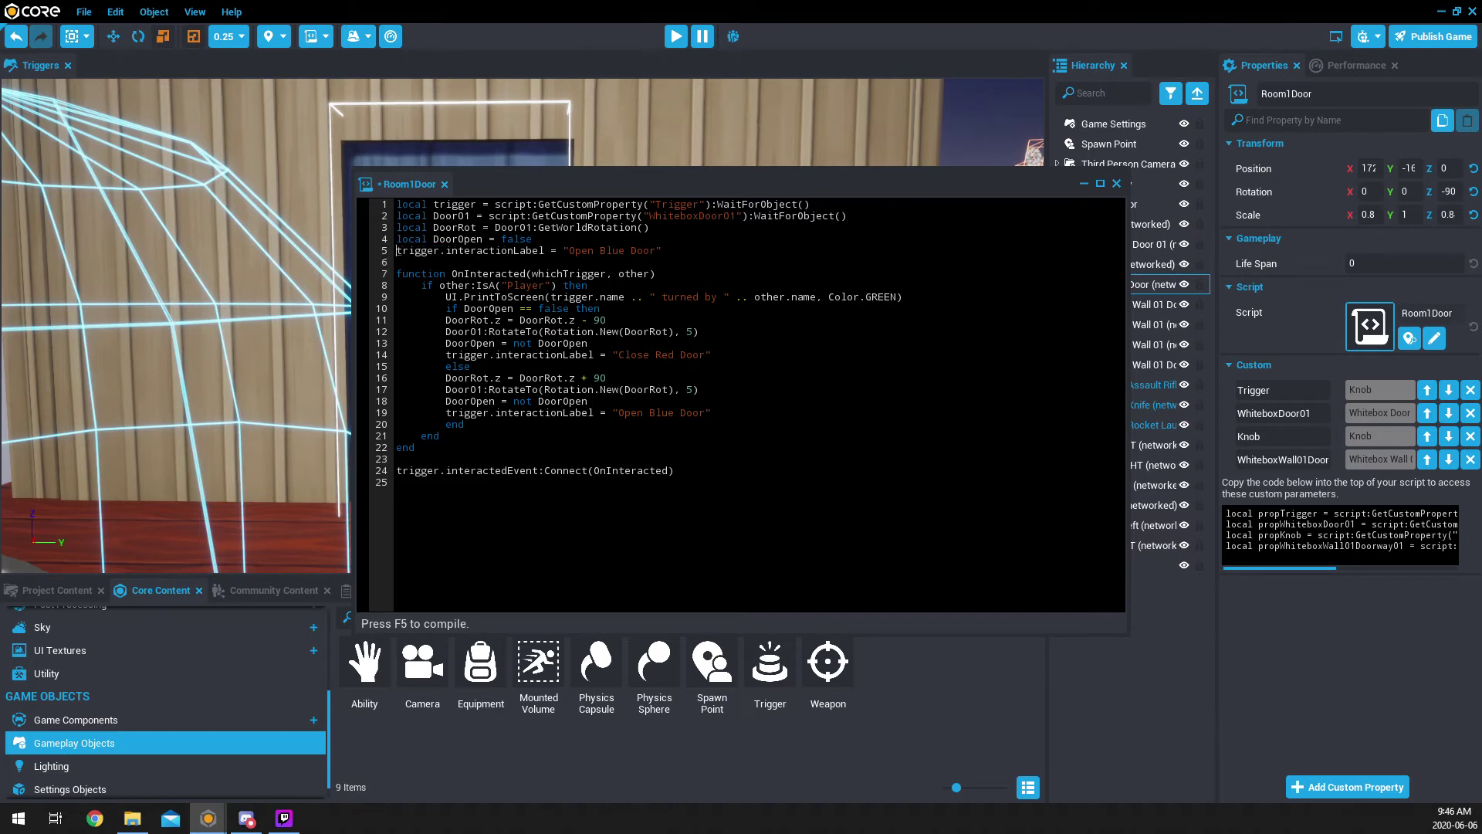
key("ctrl+s")
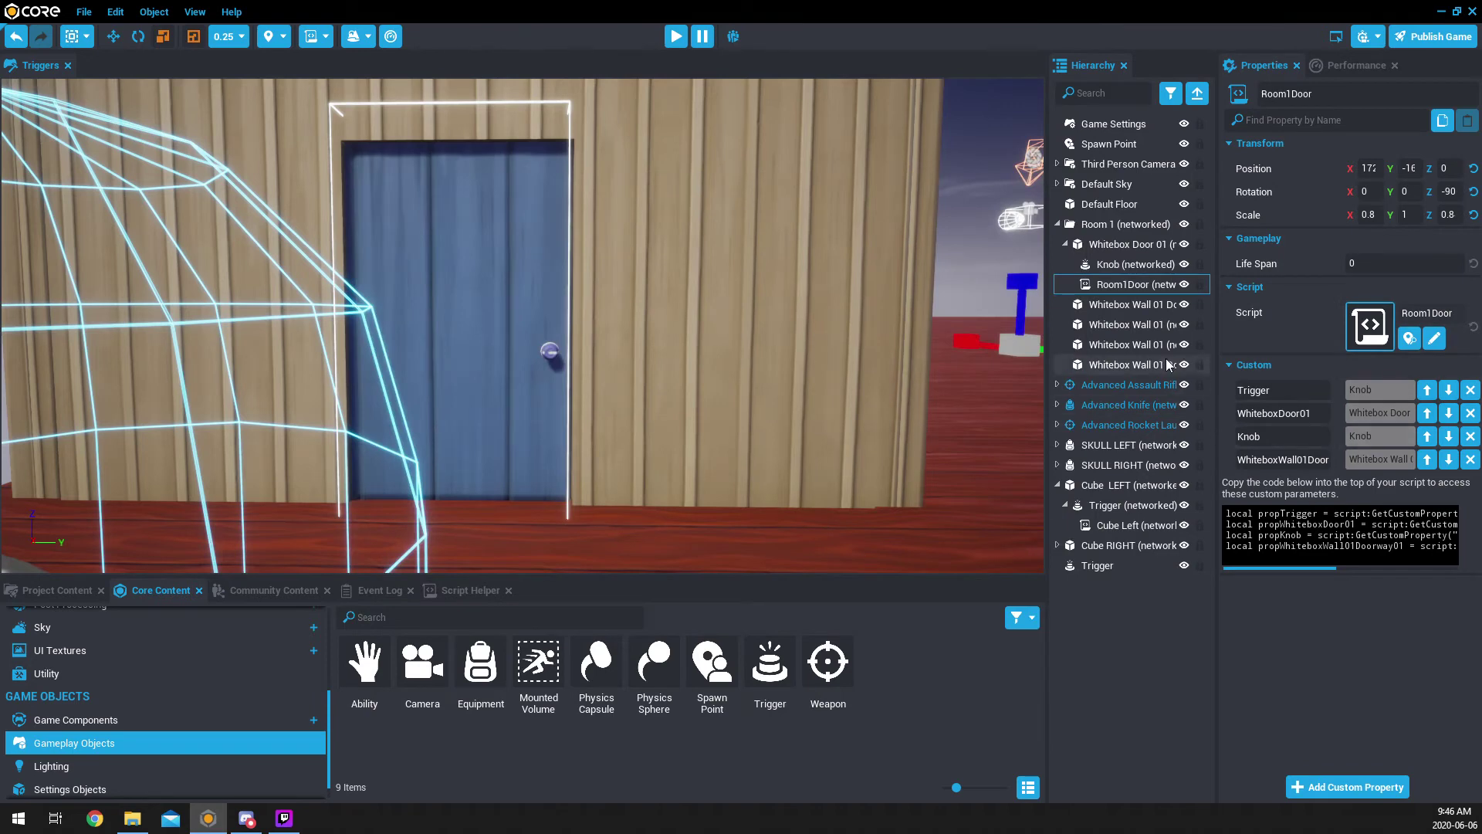
Step: Clear the Knob trigger's Interaction Label and save the project
left_click(1135, 264)
left_click(1404, 403)
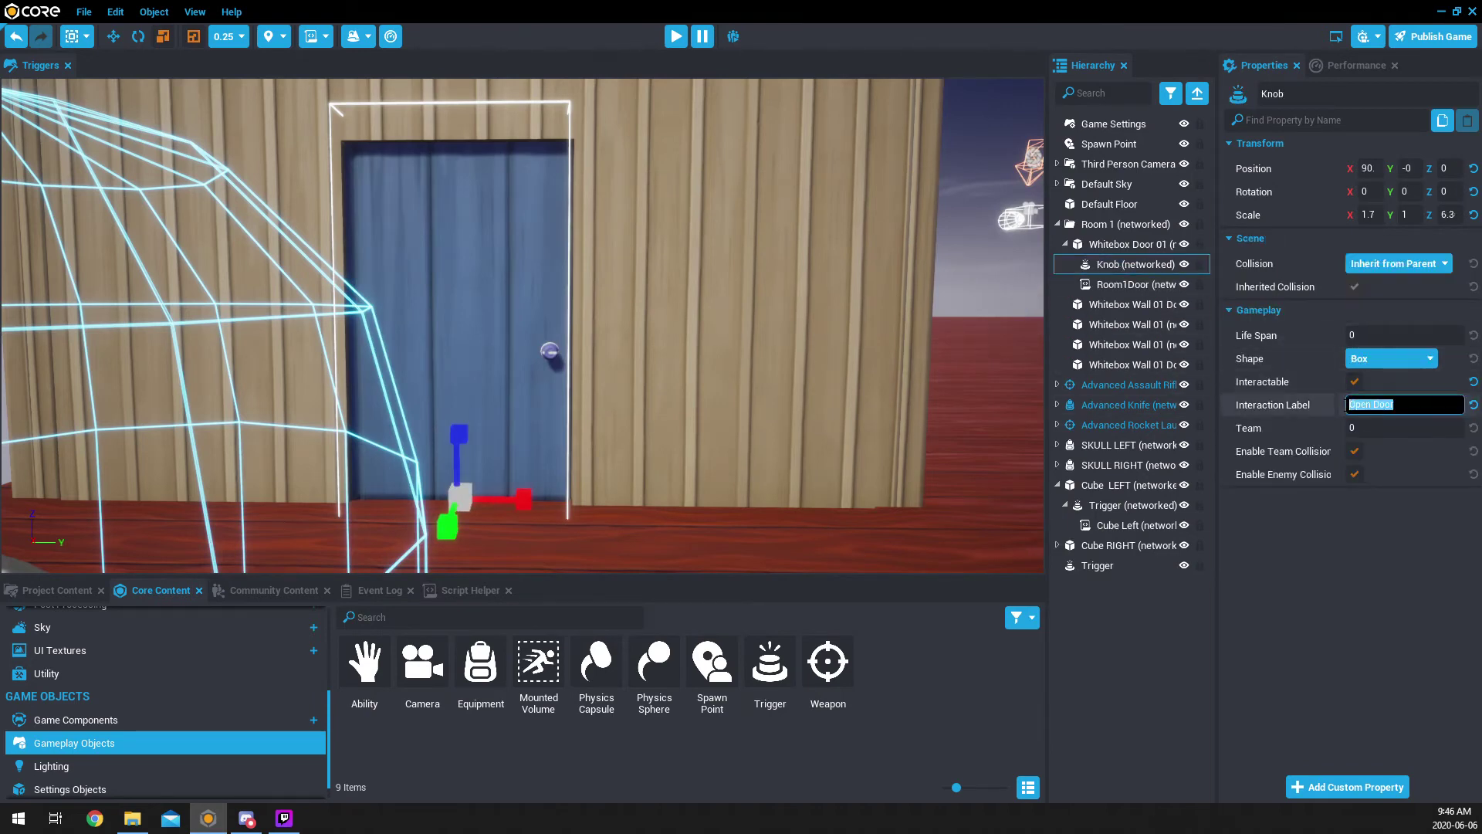
key("ctrl+s")
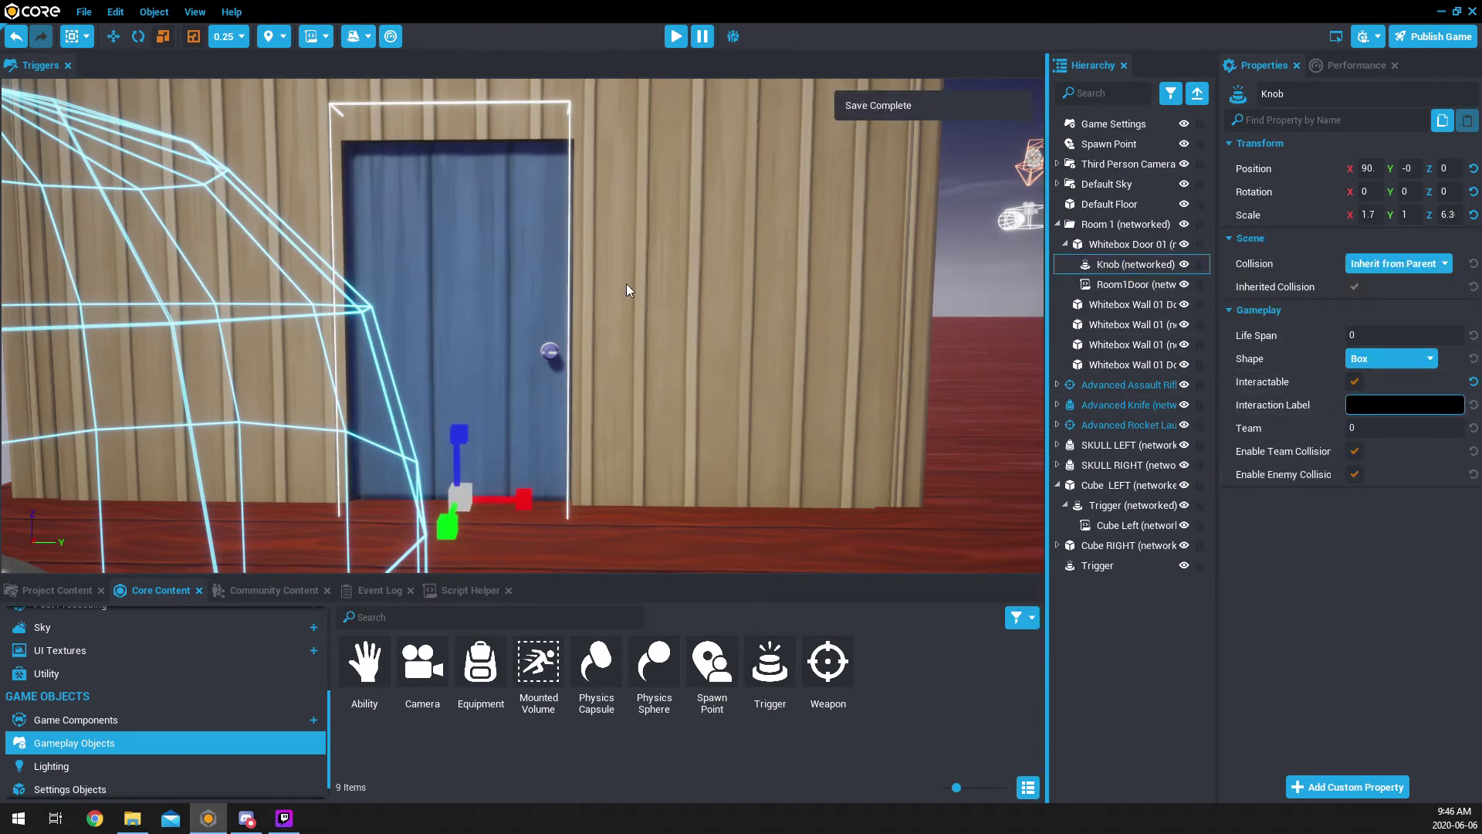
left_click(1137, 288)
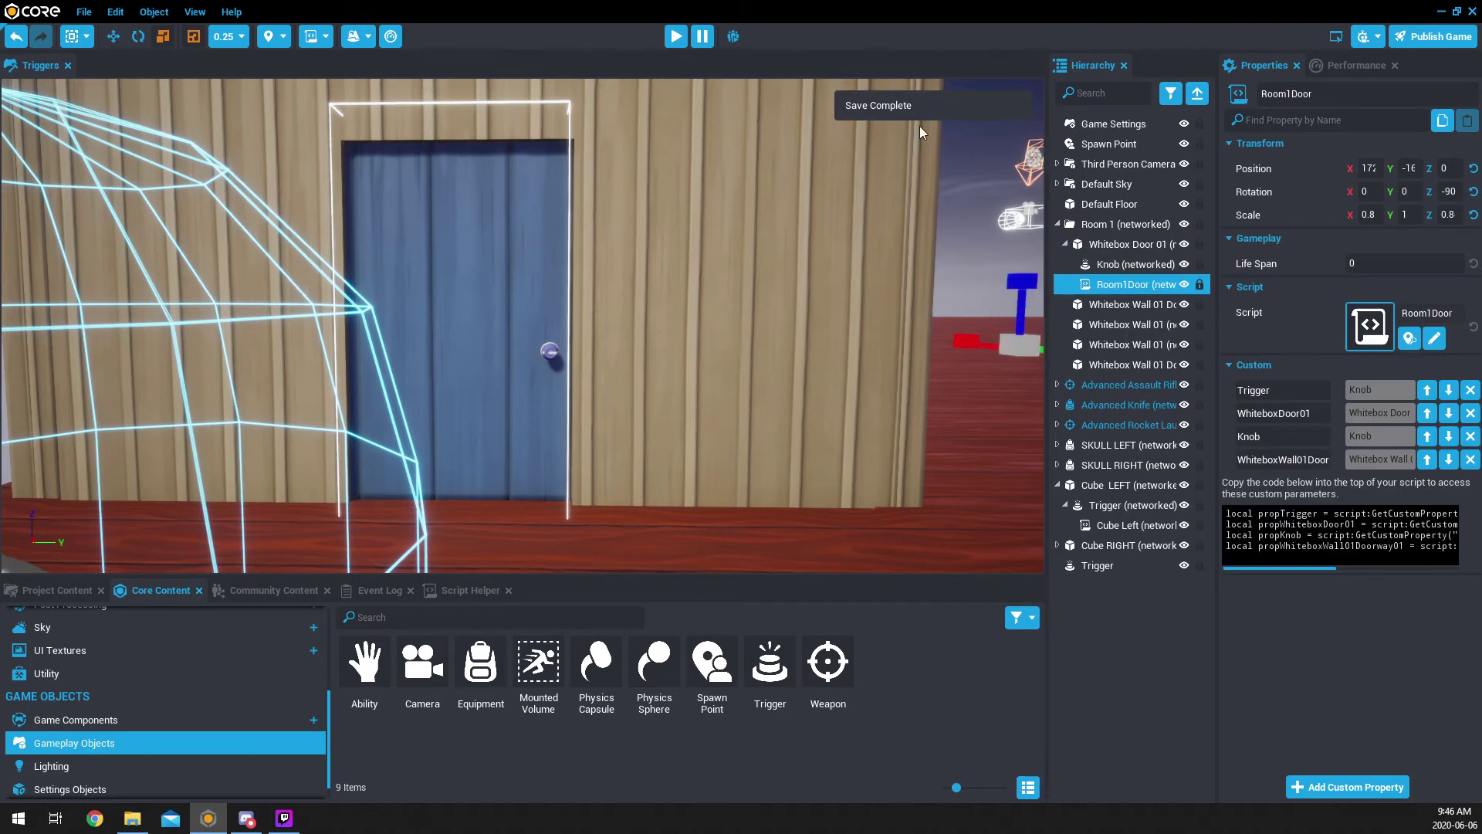
Step: Preview the game, walk to the door and operate it repeatedly to test the labels and rotation, then stop the preview
left_click(672, 39)
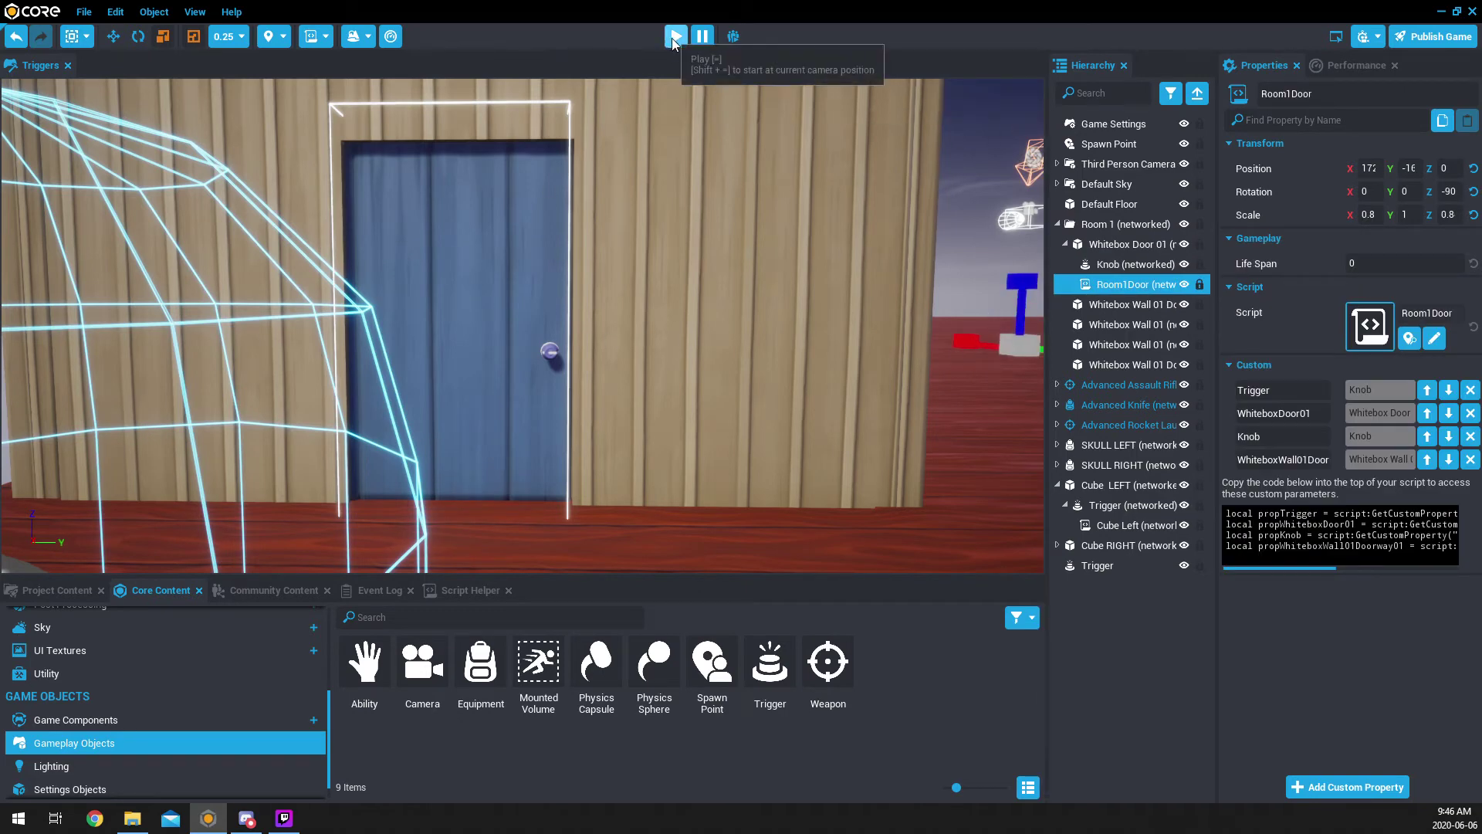
key("w")
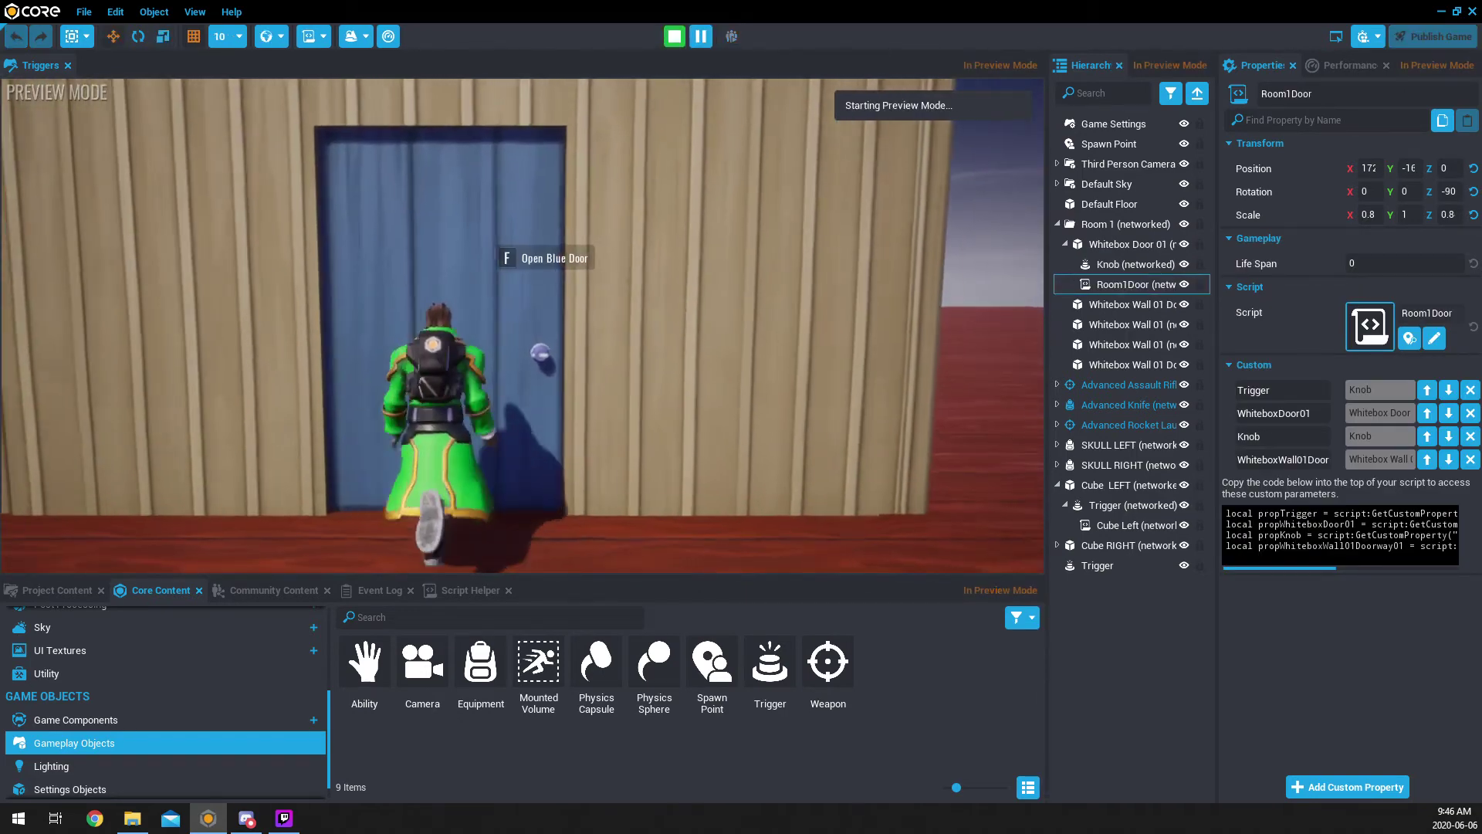
key("f")
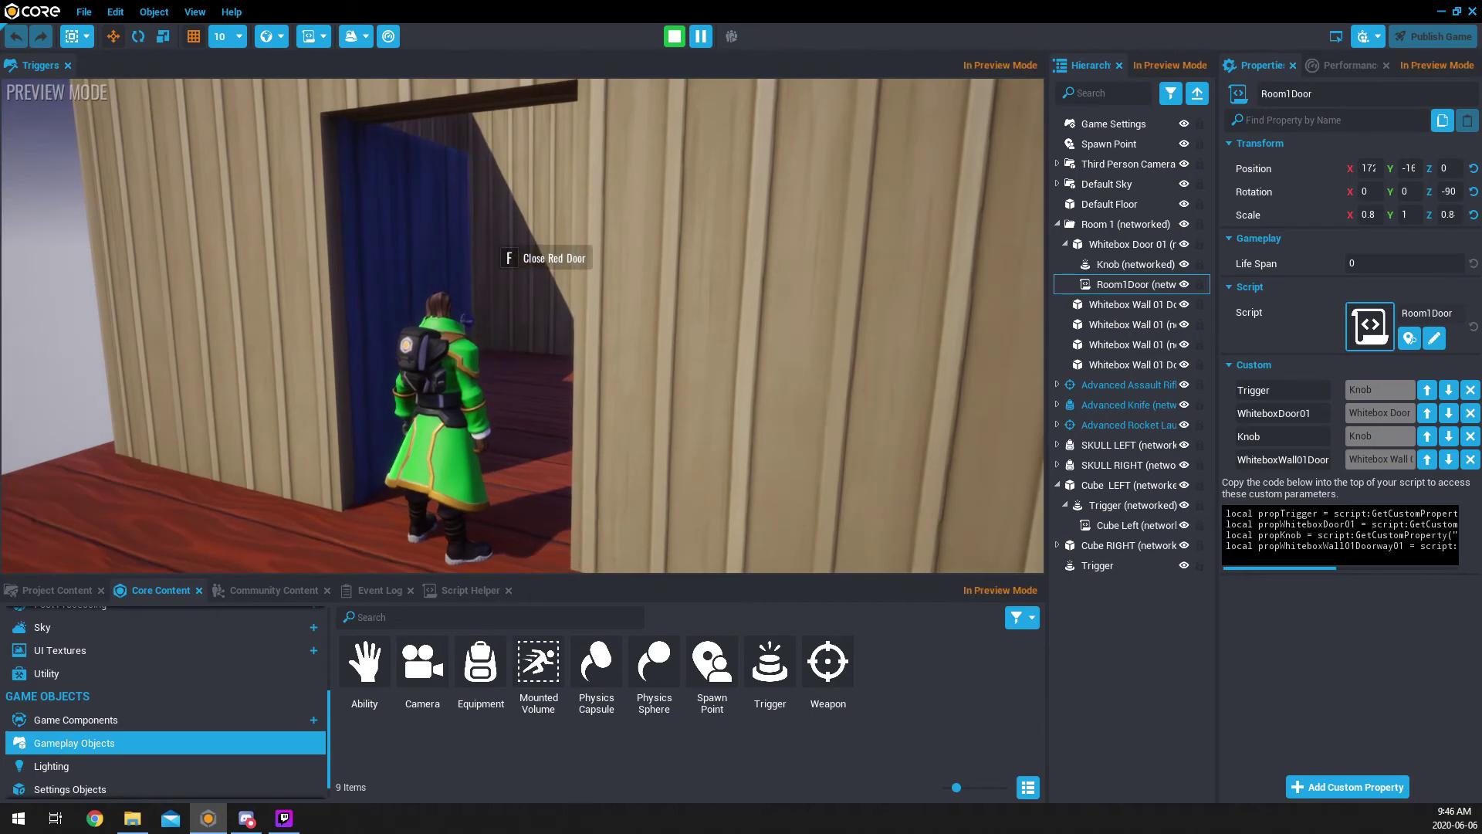
key("f")
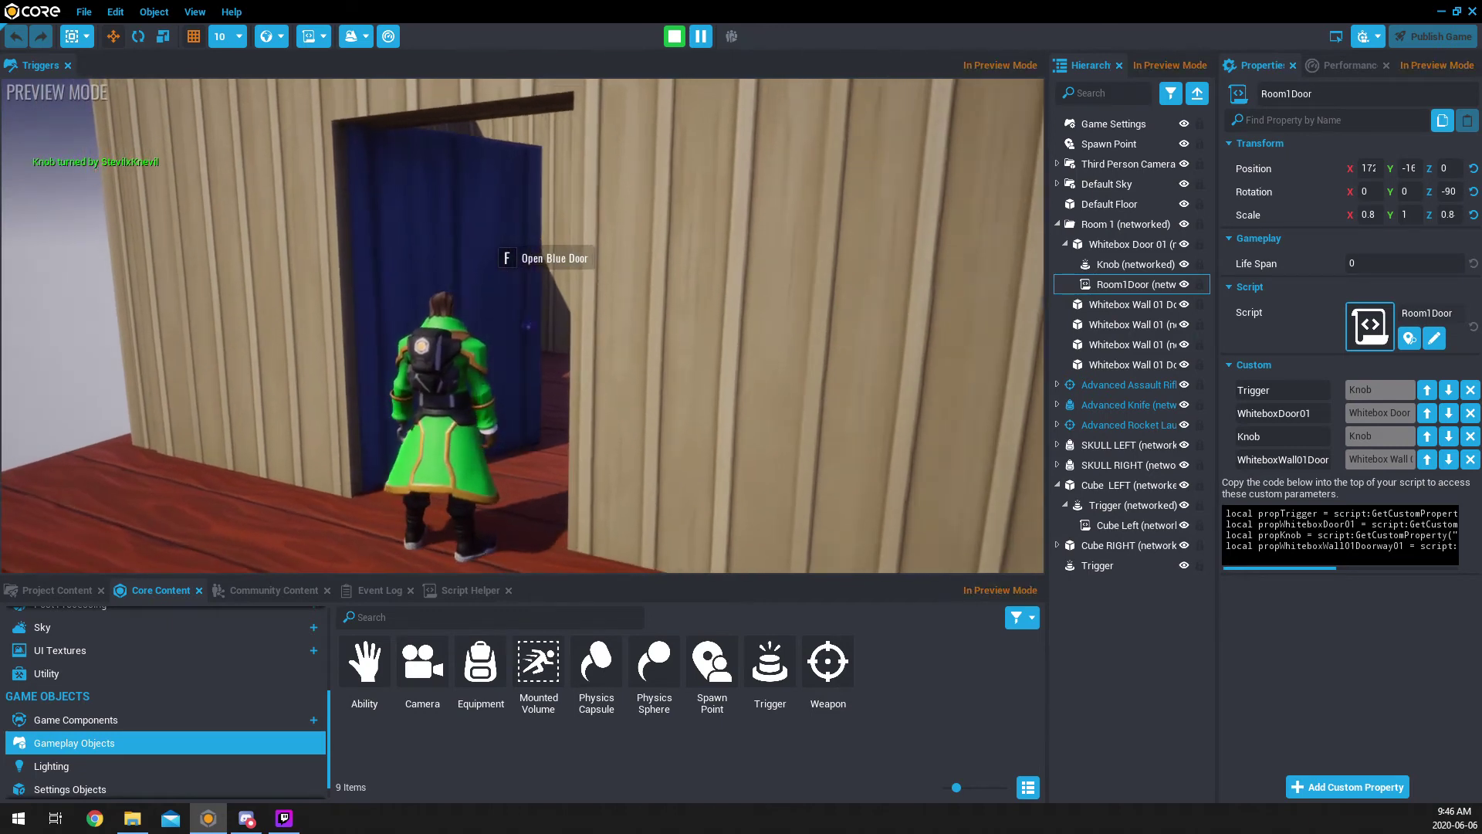
key("f")
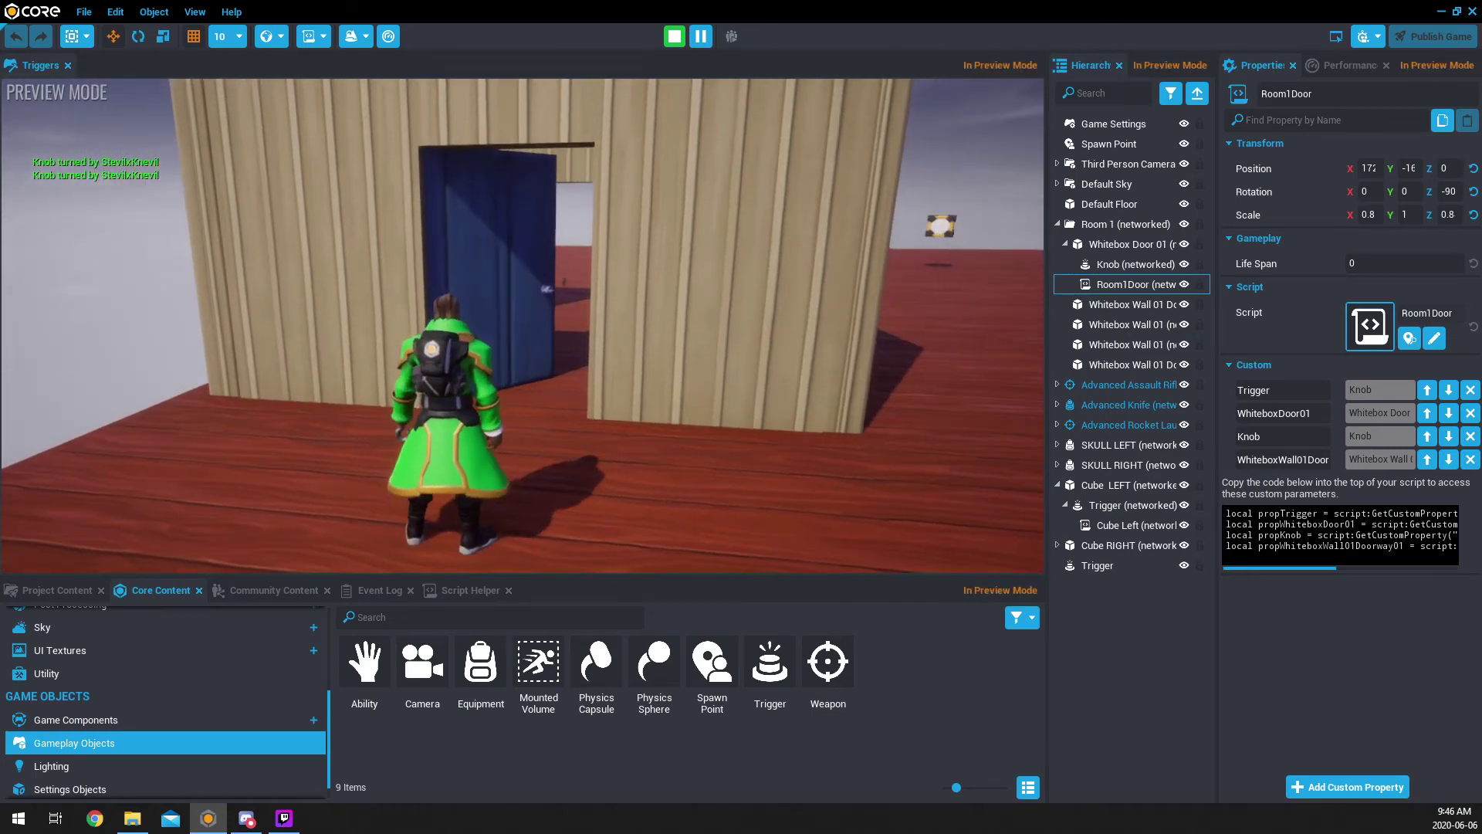
key("=")
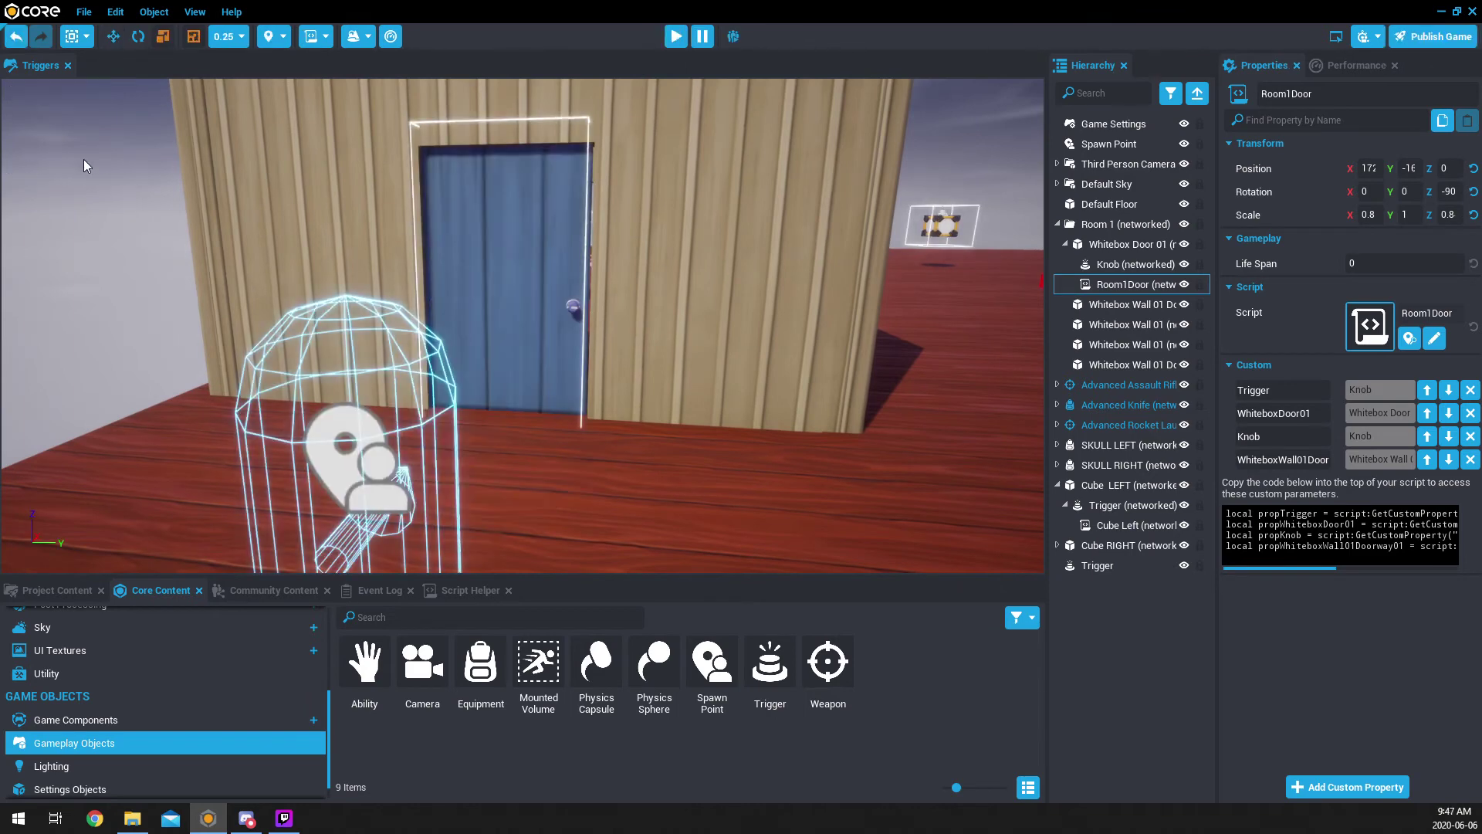
Step: Change the PrintToScreen message color in the Room1Door script to RED, then save and close the script
double_click(1137, 286)
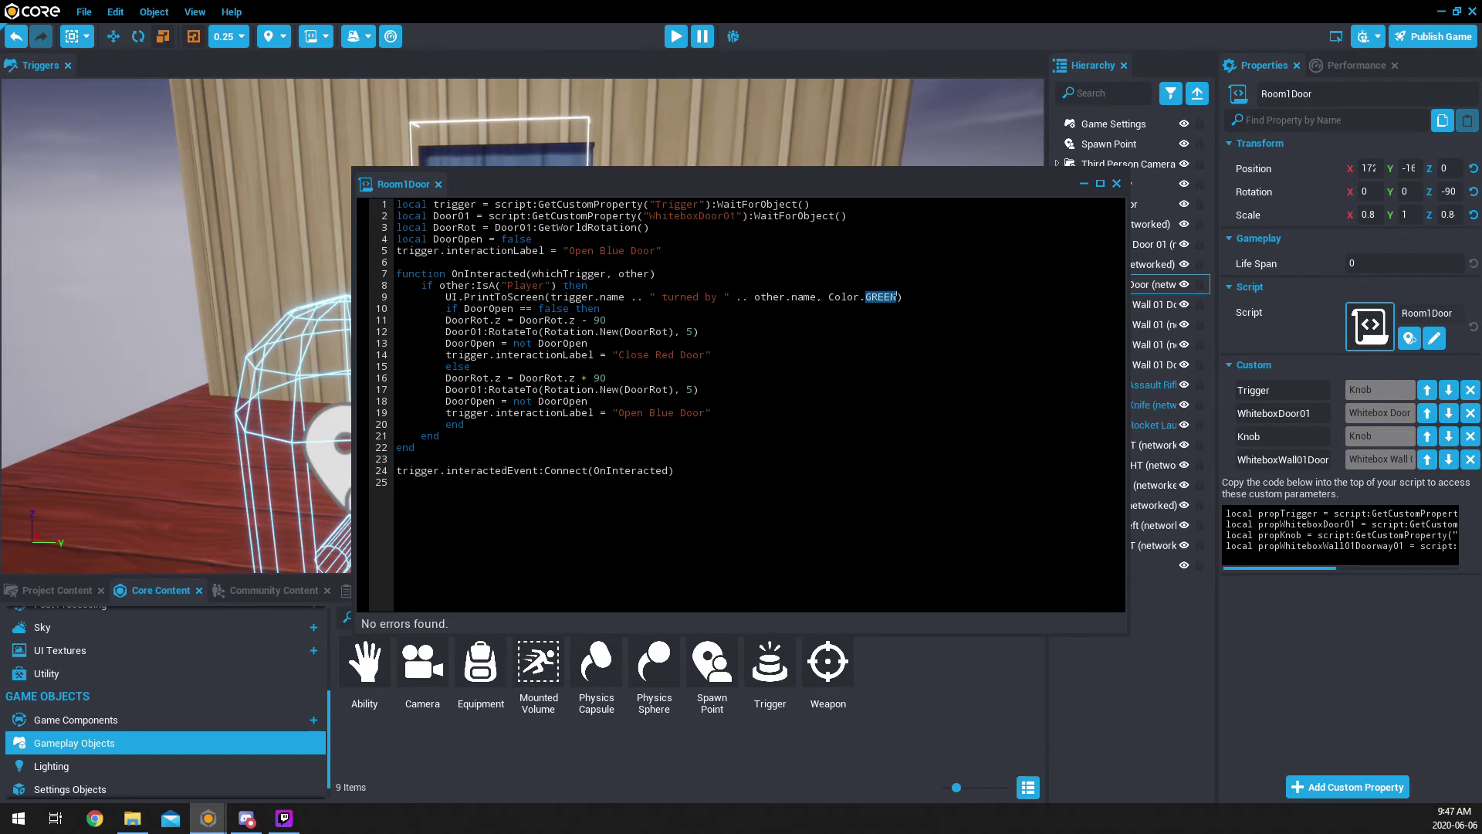
type("RED")
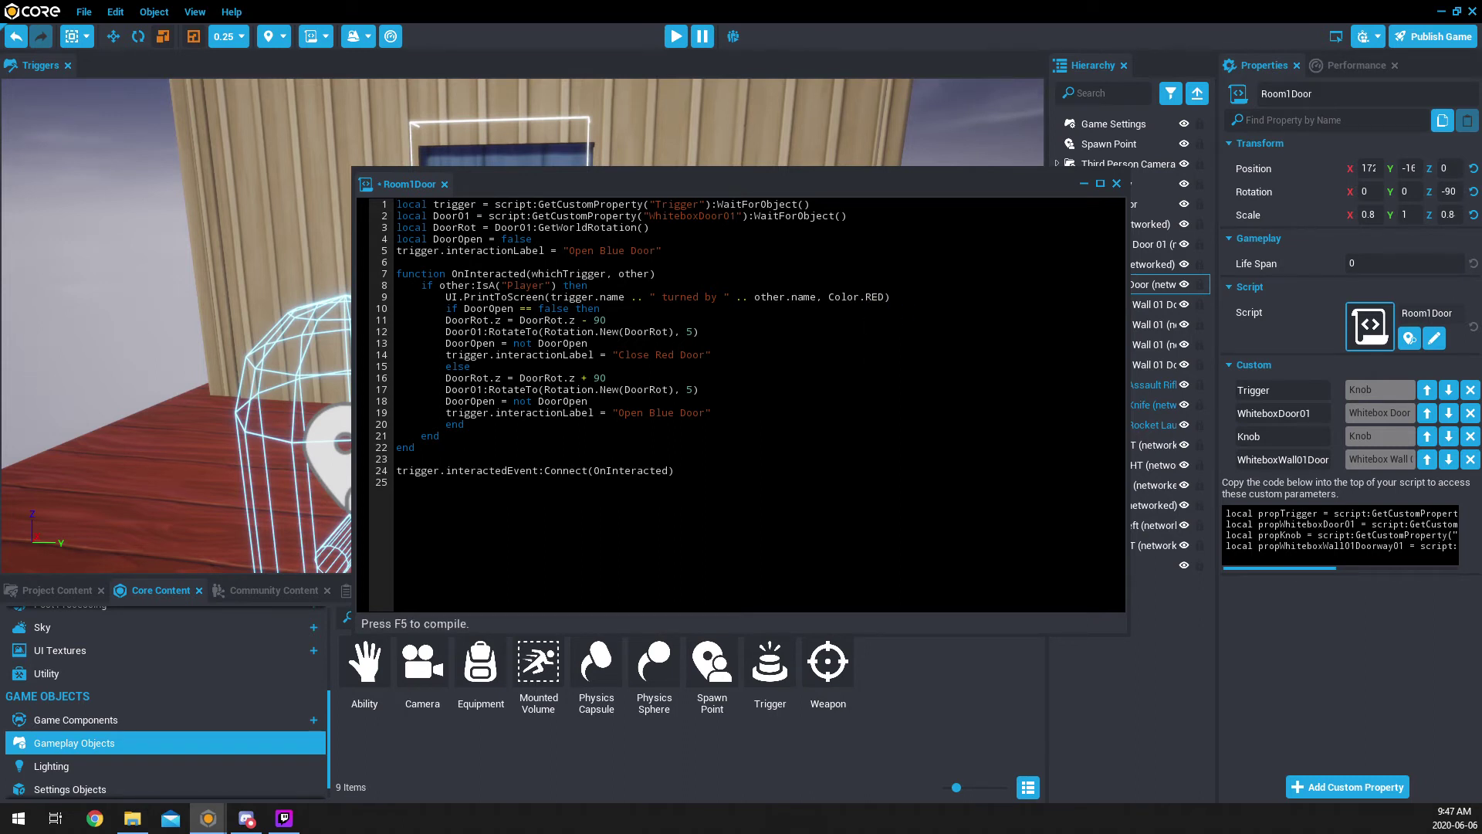
key("ctrl+s")
left_click(1116, 183)
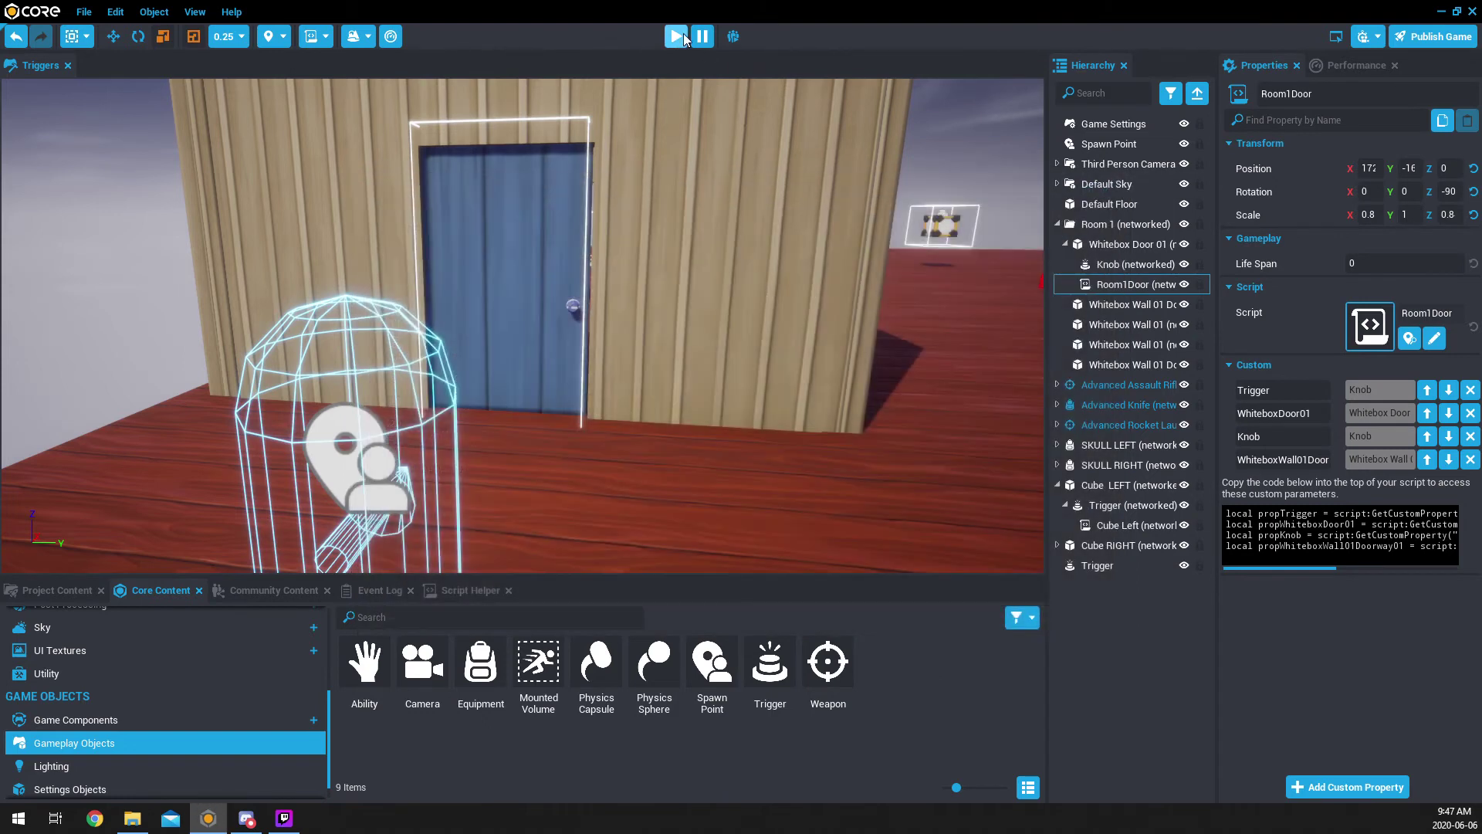
Step: Preview the game and operate the blue door to check the on-screen message color and interaction label
left_click(677, 36)
key("w")
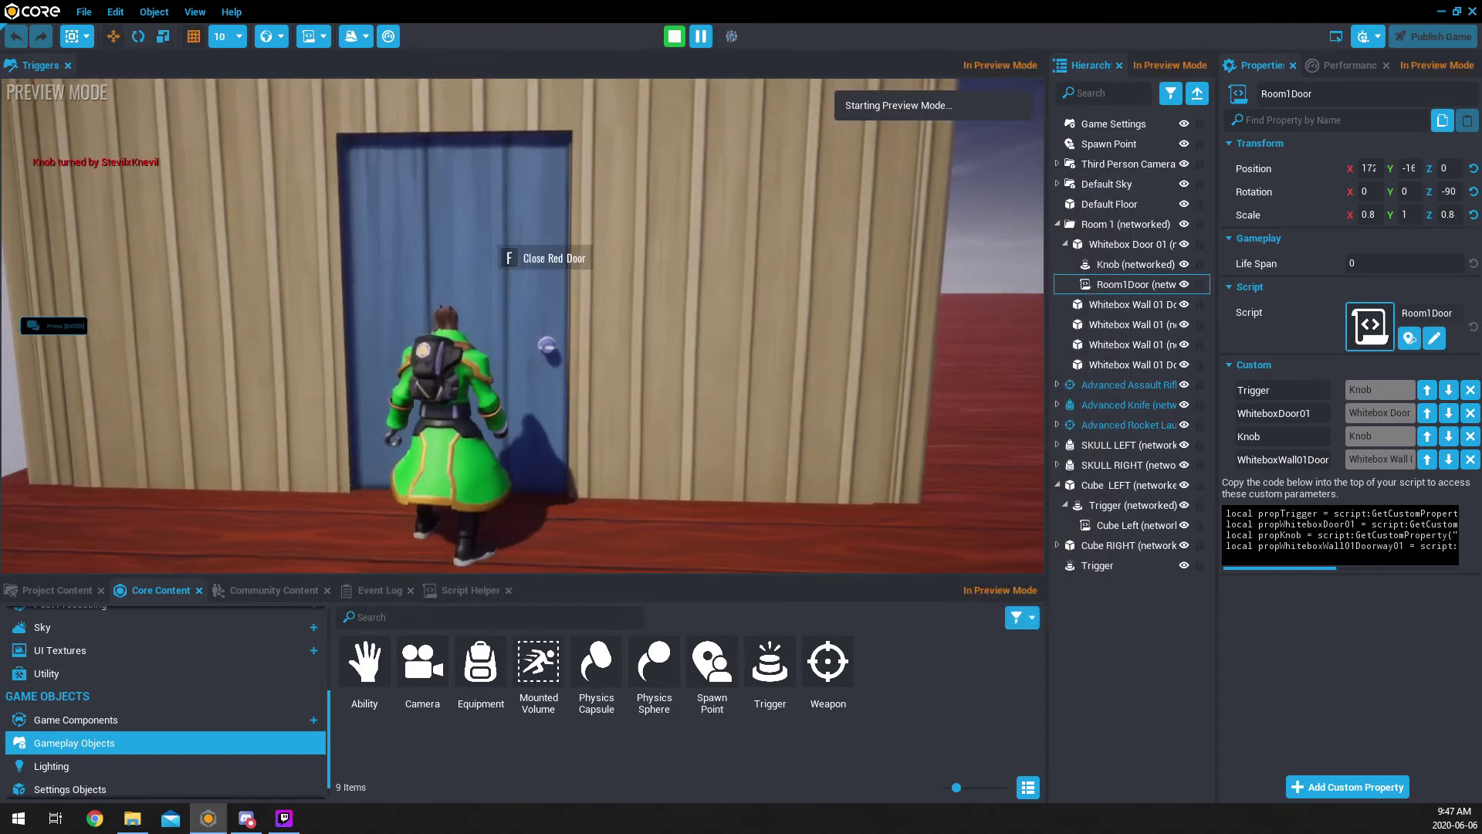
key("f")
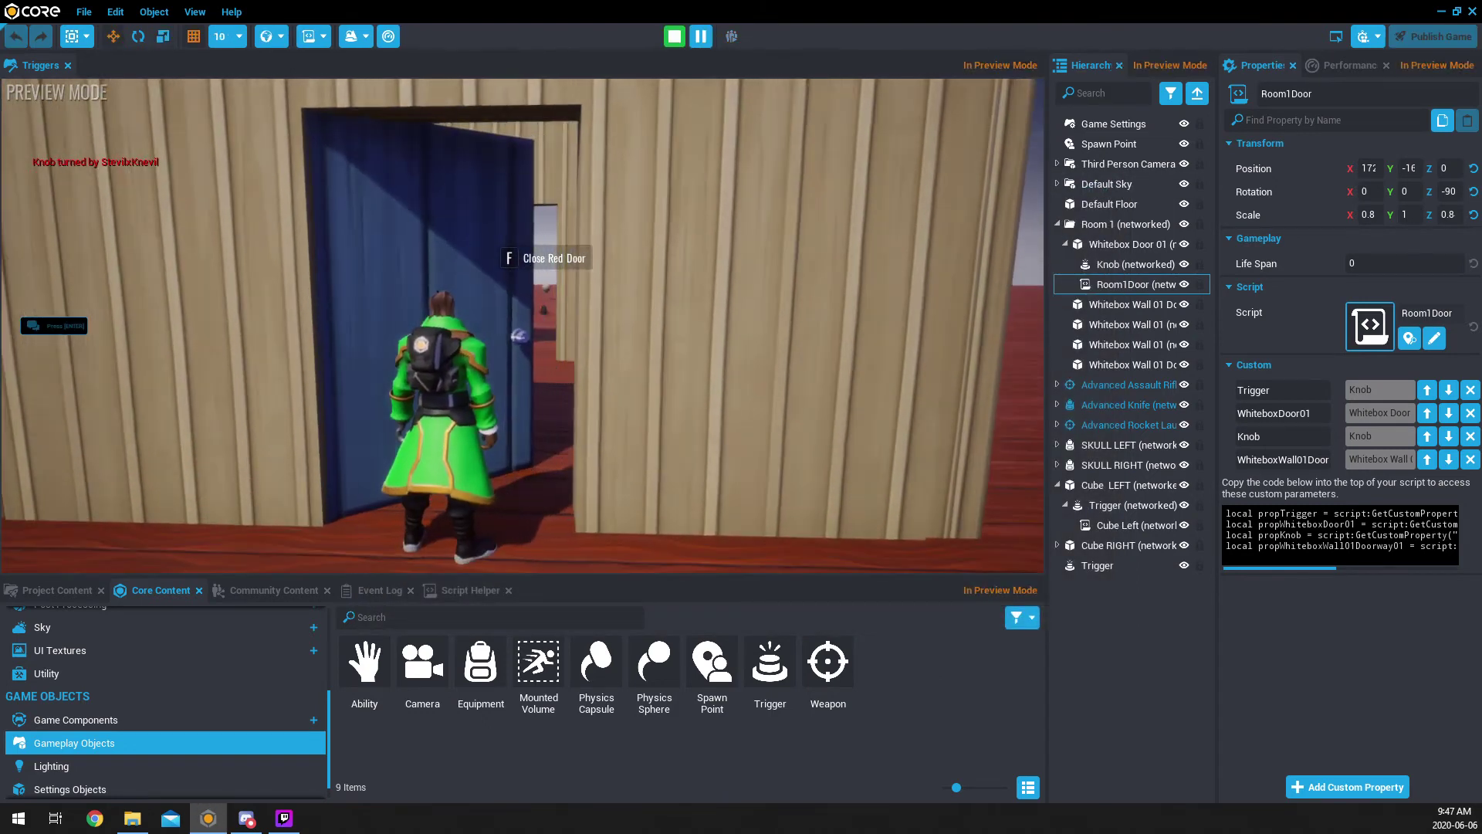
key("s")
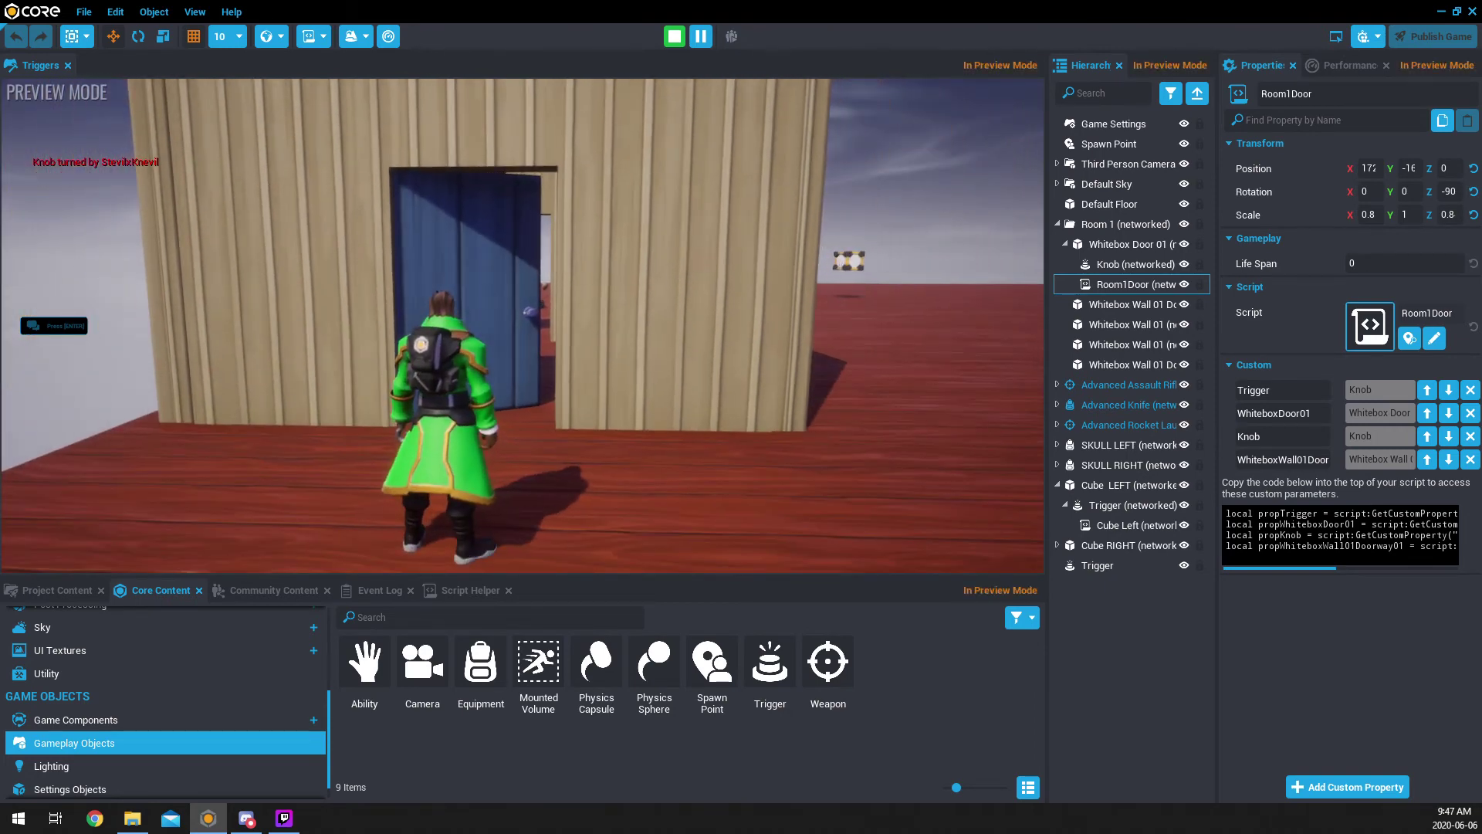
key("w")
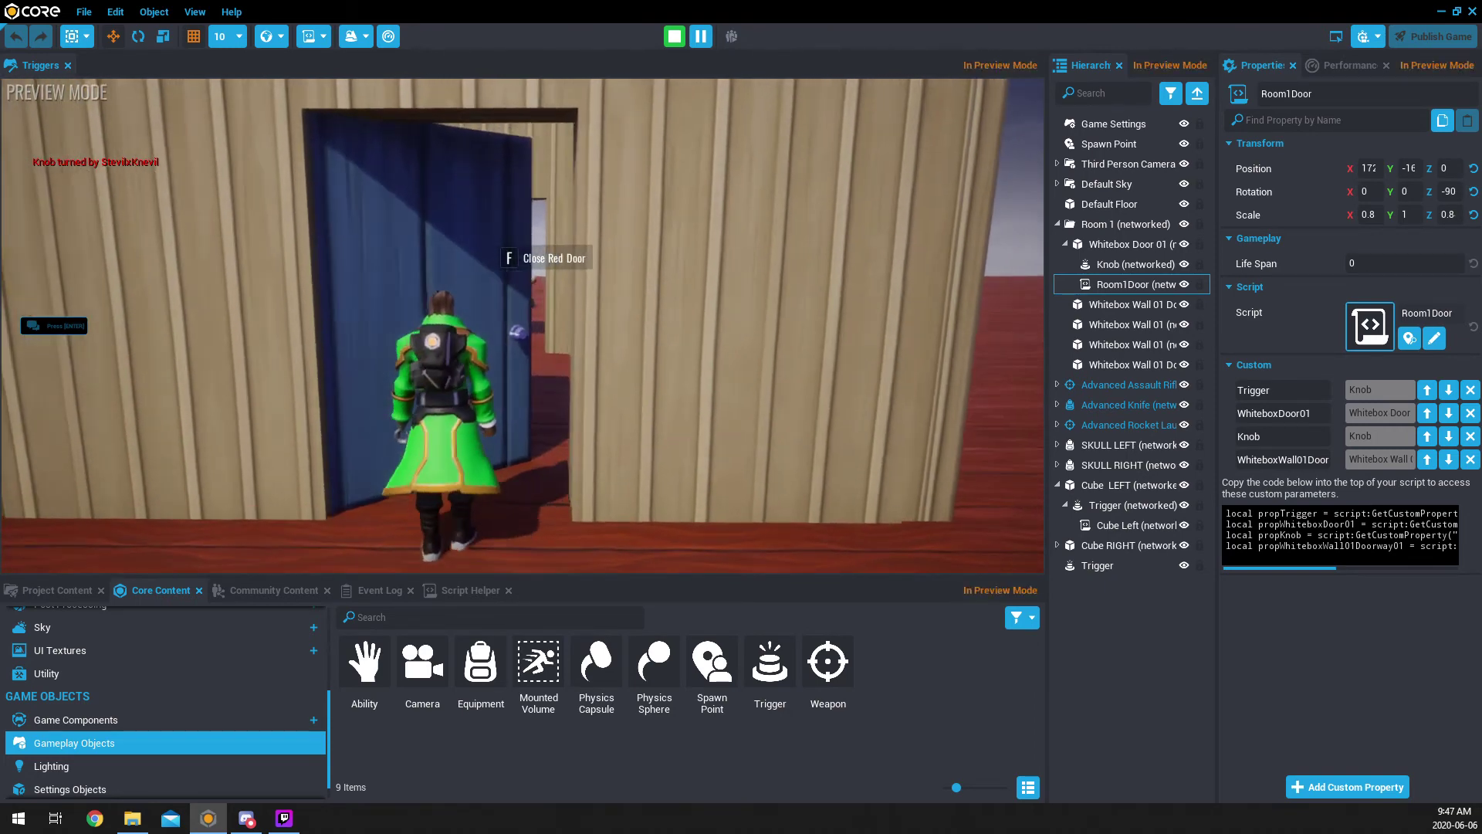
Step: Walk through the doorway to the weapons on the floor, test their equip prompts, and stop the preview
key("w")
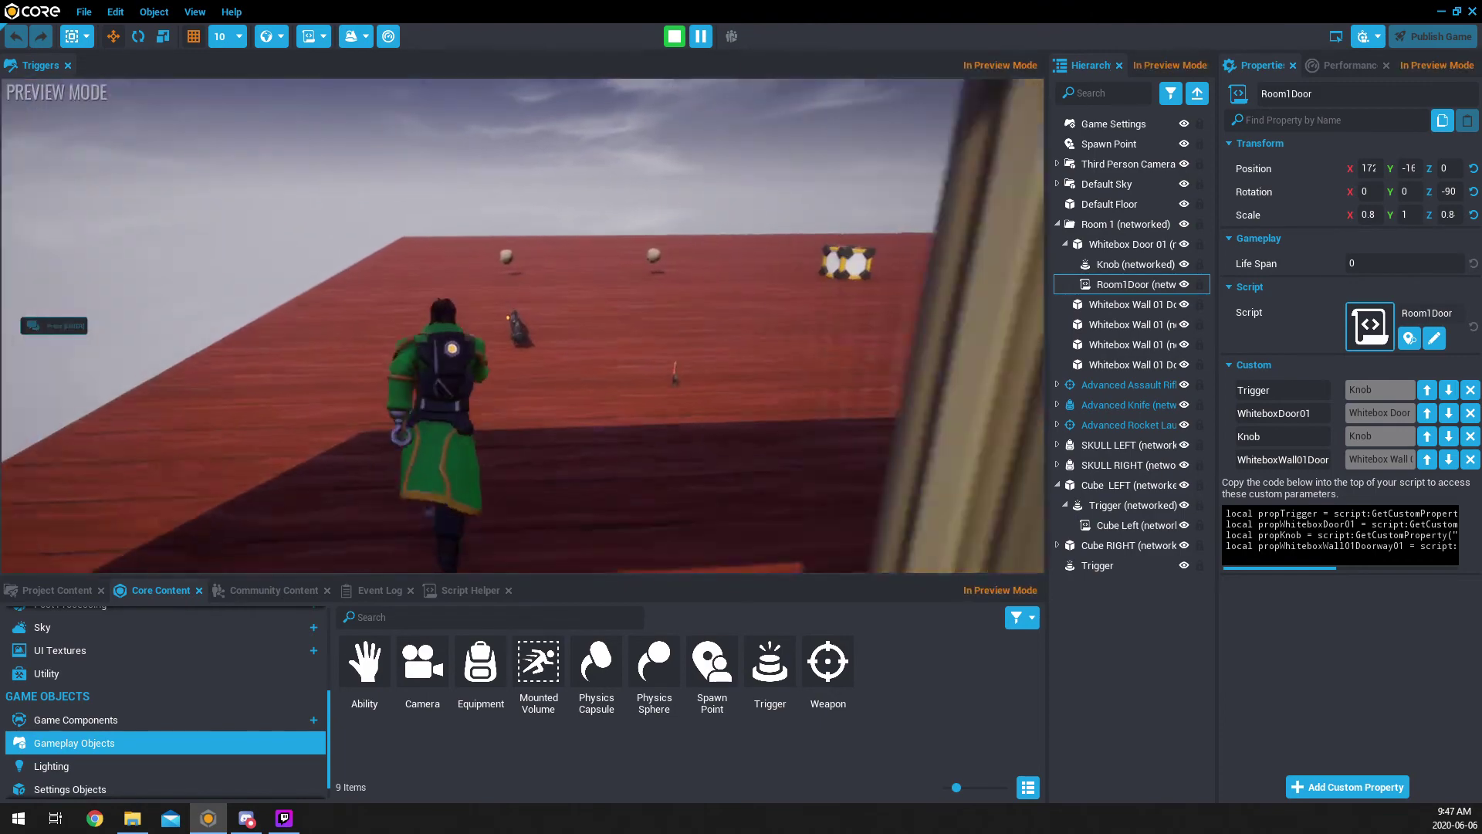
key("w")
key("f")
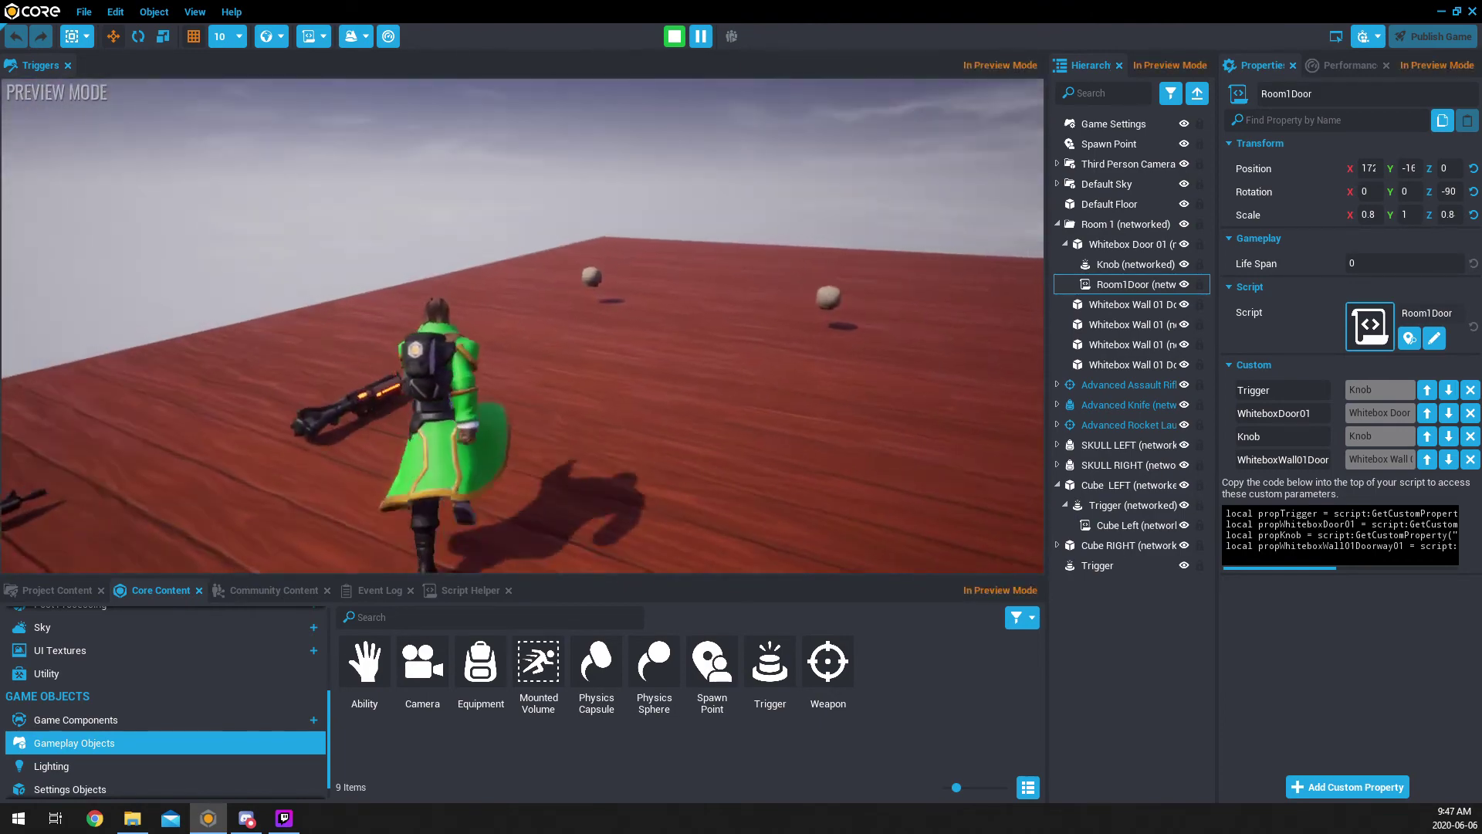
key("w")
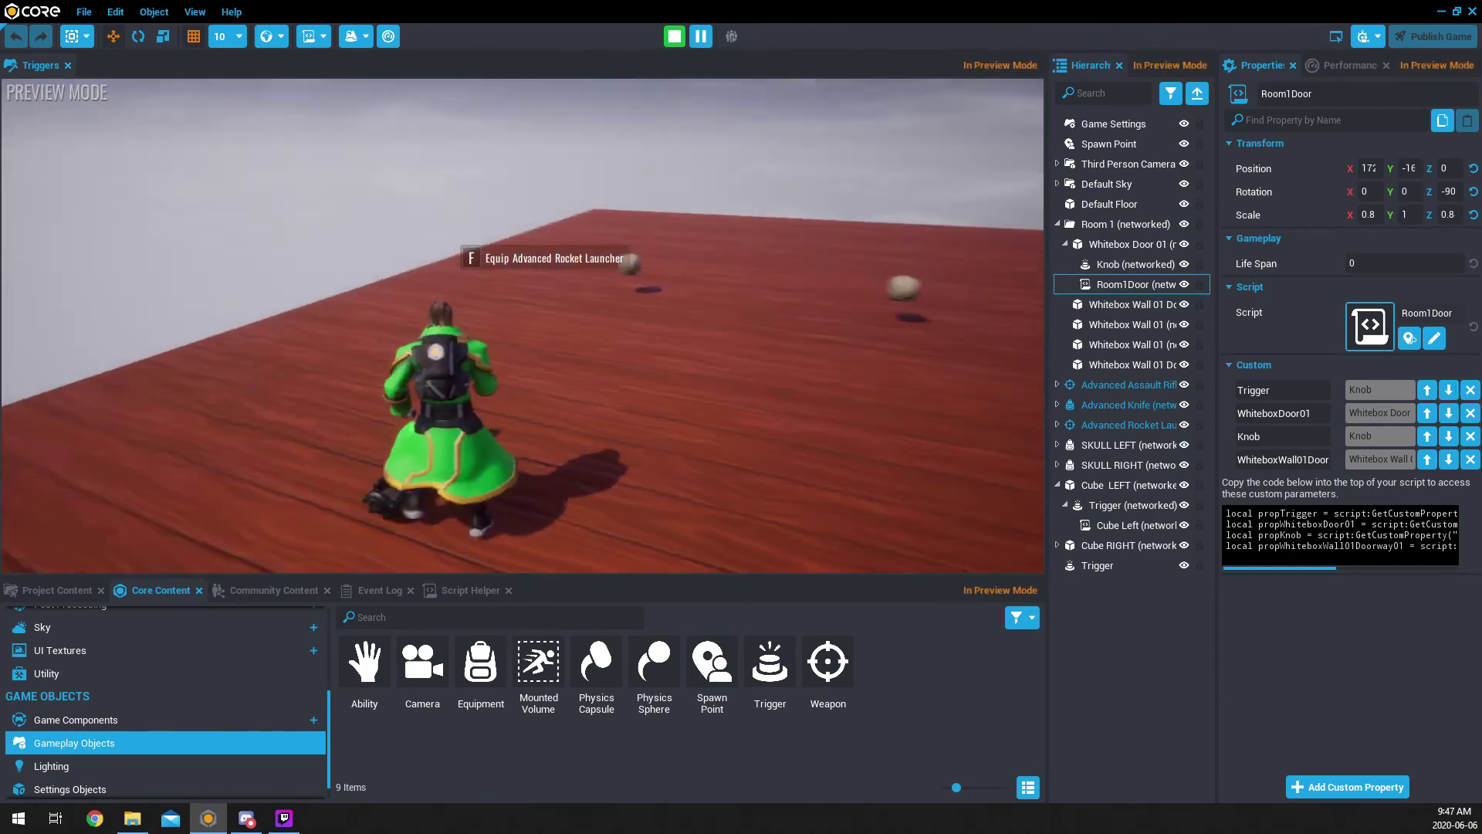
key("f")
key("w")
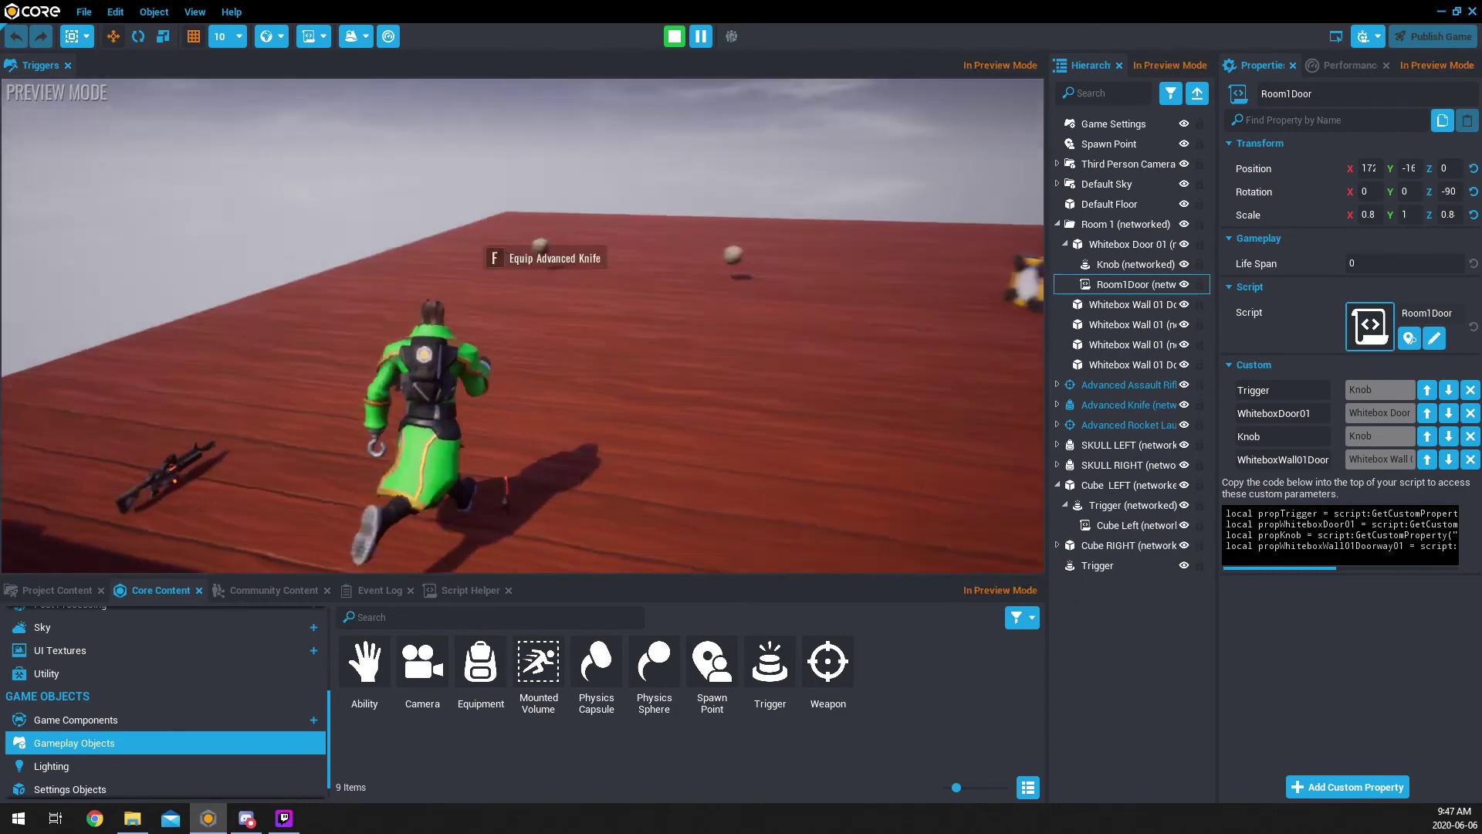
key("w")
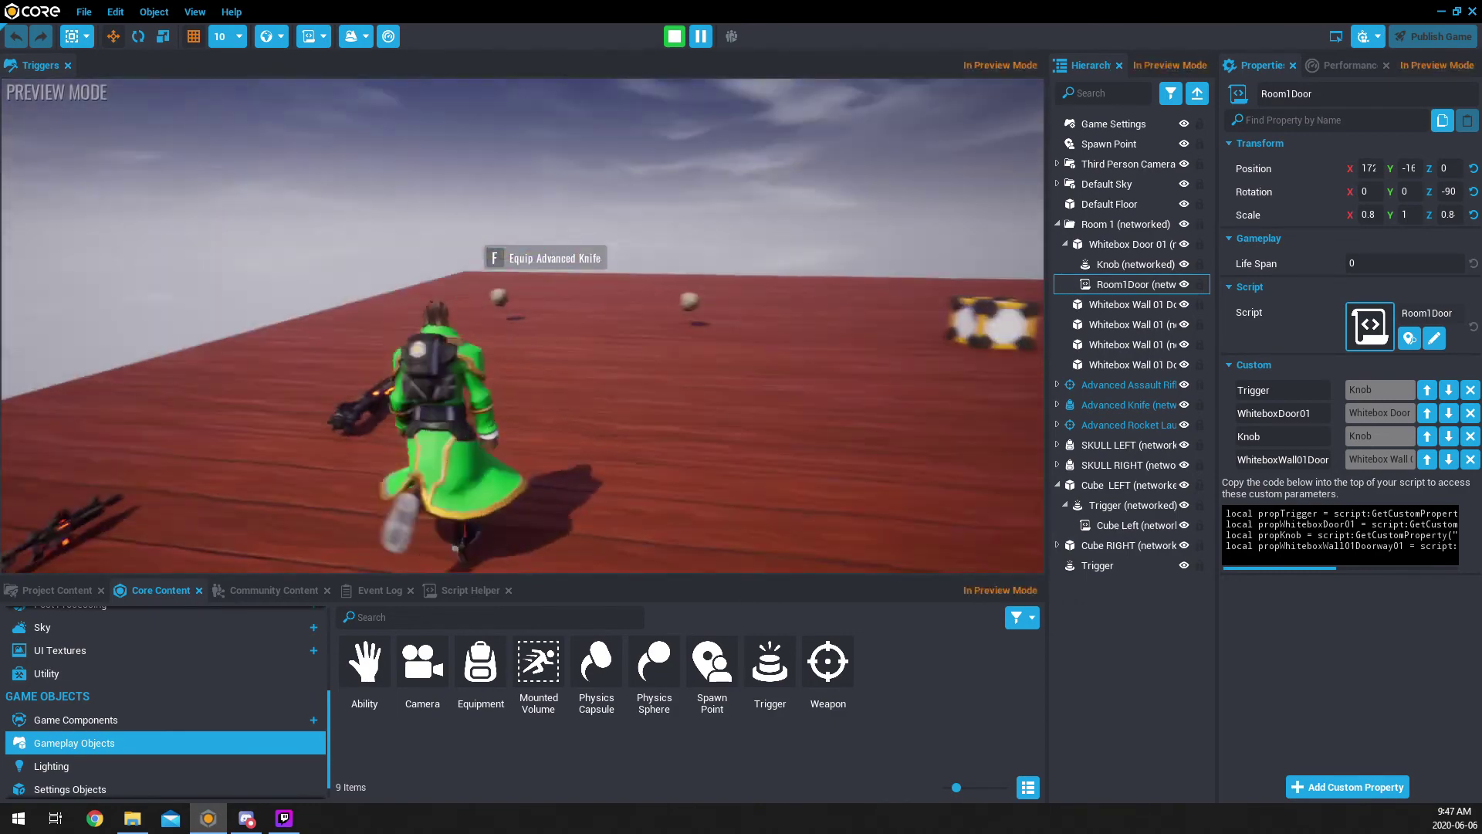
key("w")
key("=")
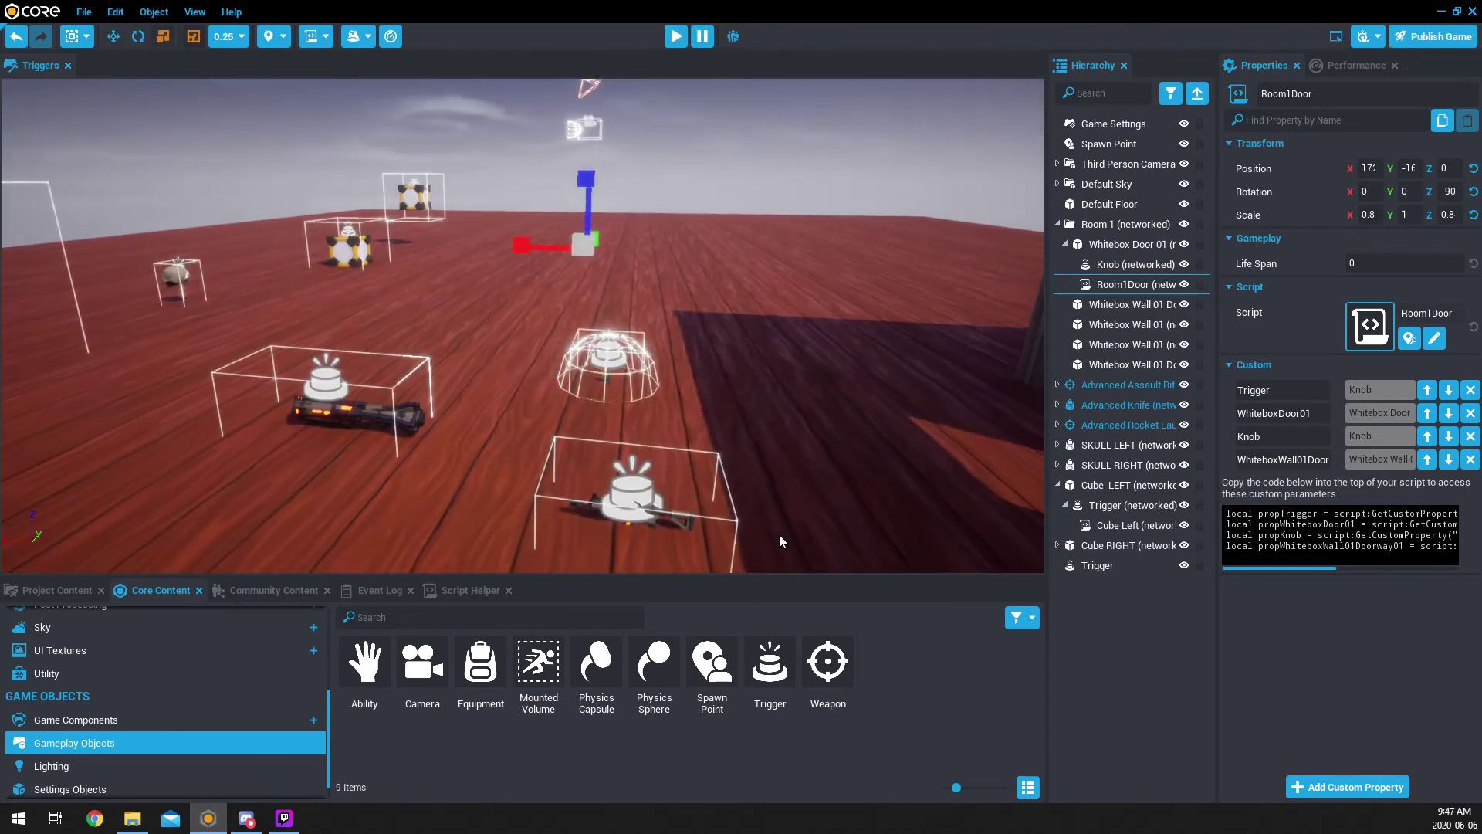
Step: Search Core Content for "gun" and place an Advanced Shotgun on the floor beside the other weapons
left_click(404, 617)
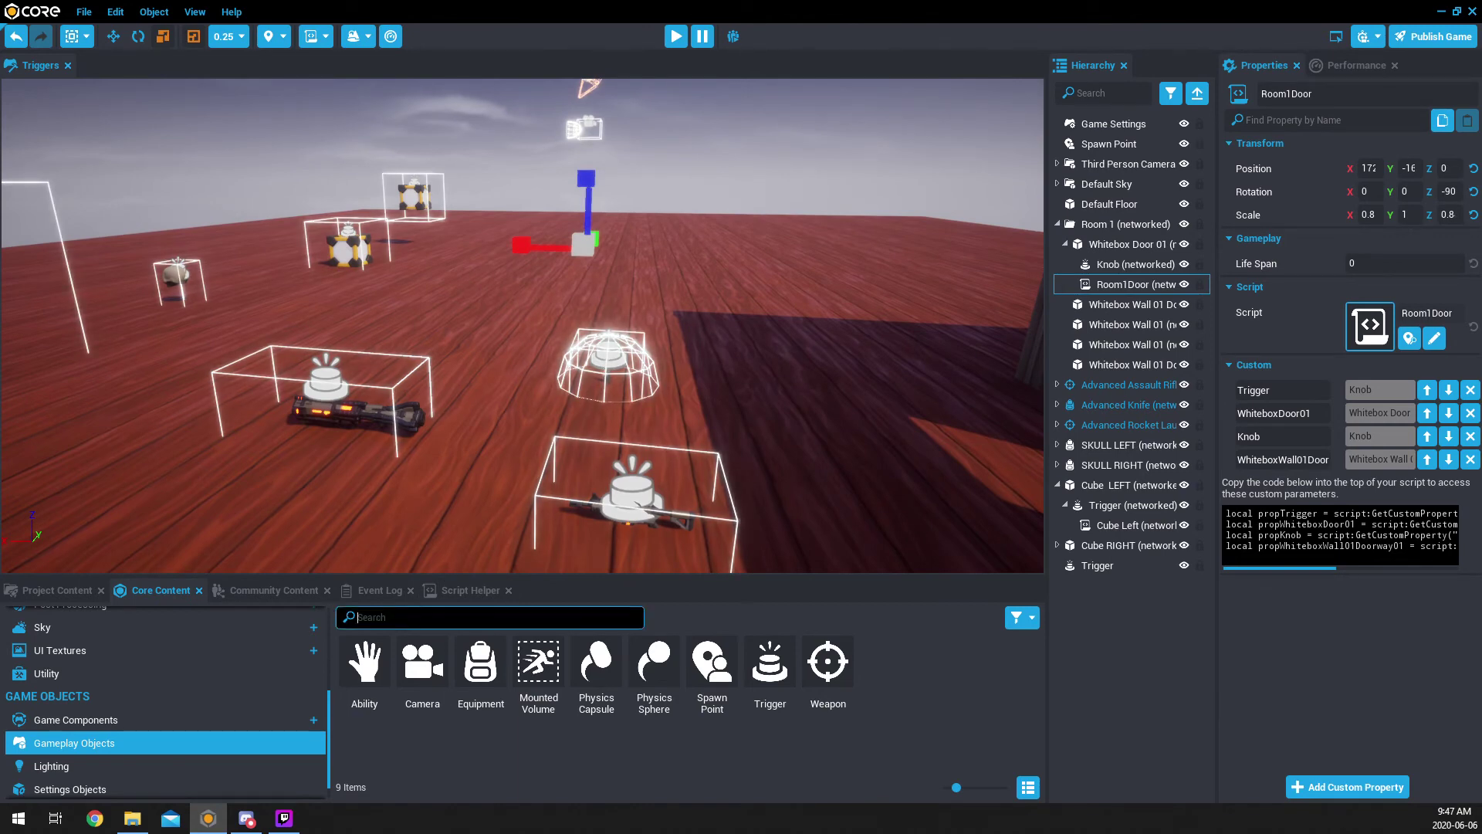
type("gun")
left_click_drag(364, 667, 745, 384)
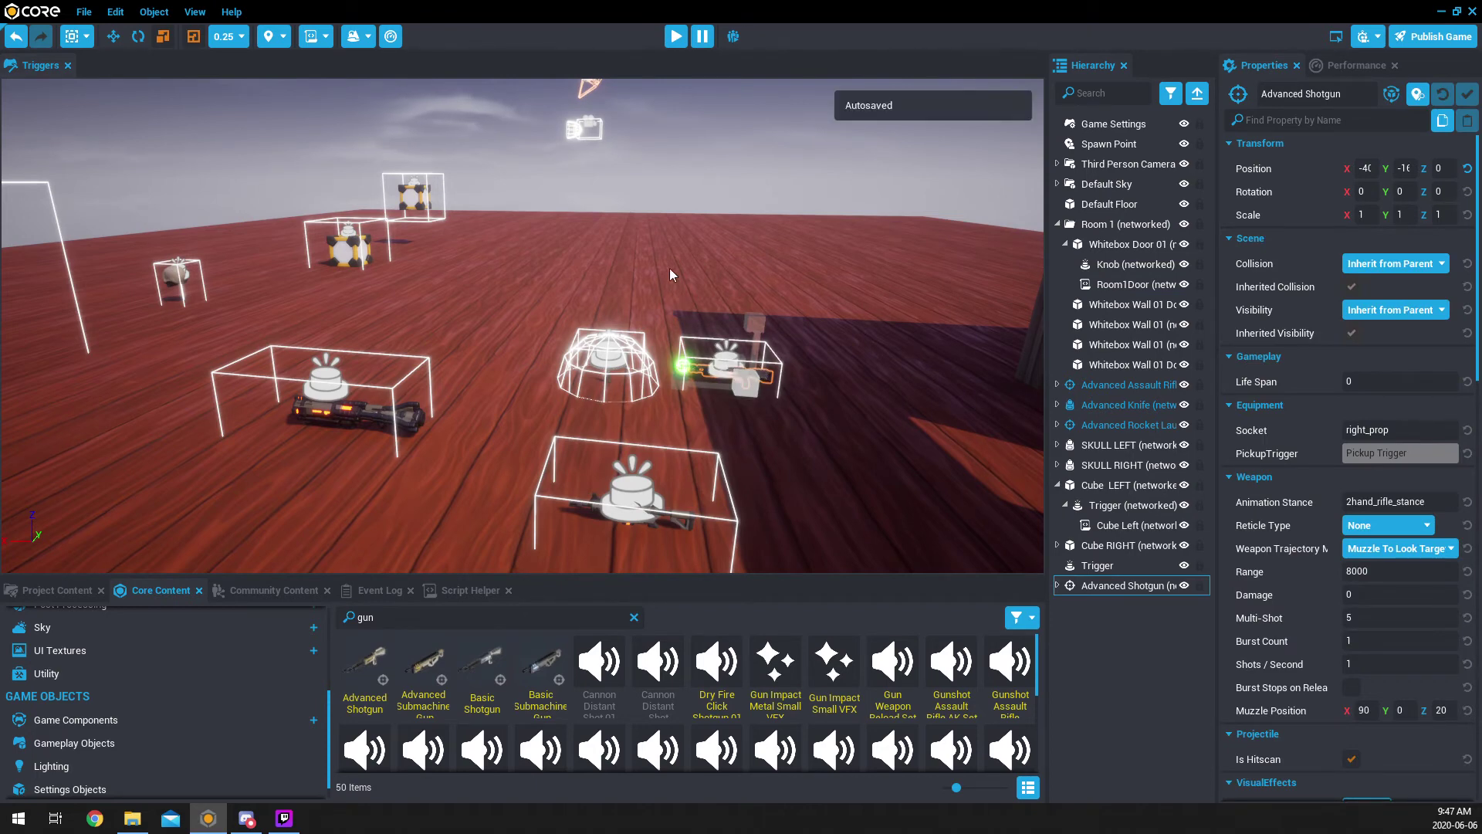
Step: Preview the game, go through the door, equip and fire the Advanced Shotgun, then stop the preview
left_click(676, 42)
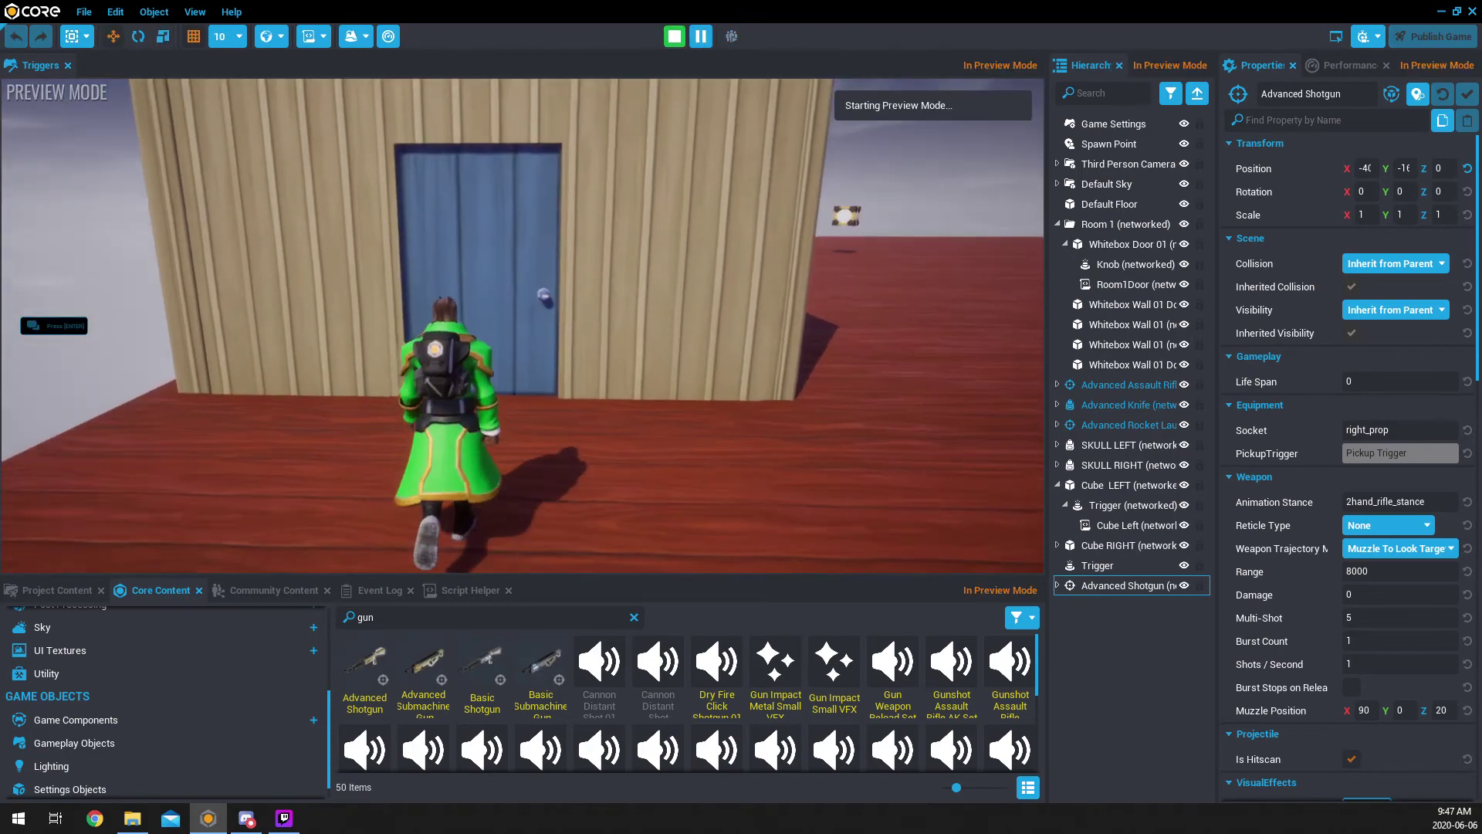
key("w")
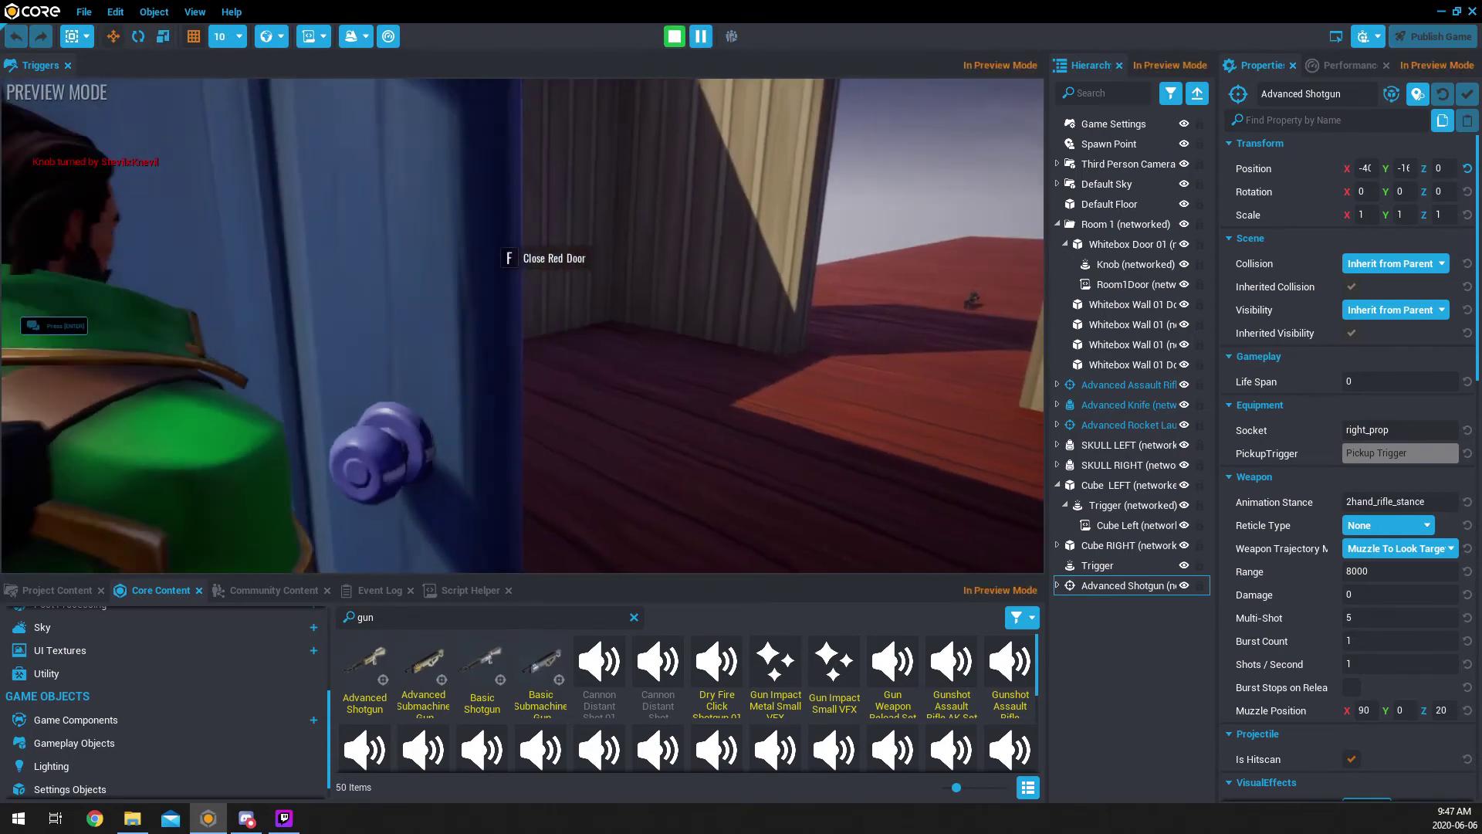
key("w")
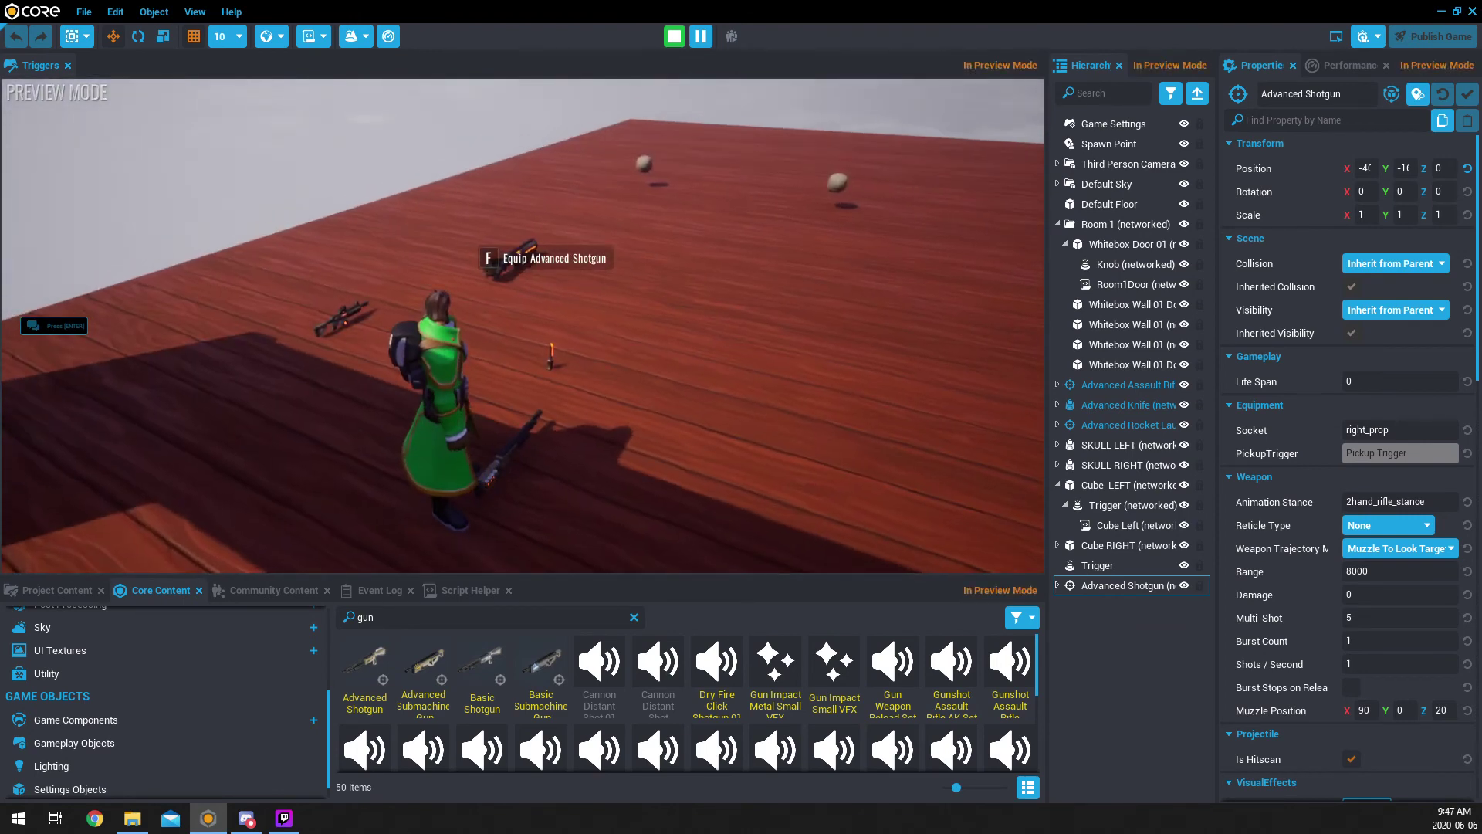
key("f")
left_click(523, 325)
key("a")
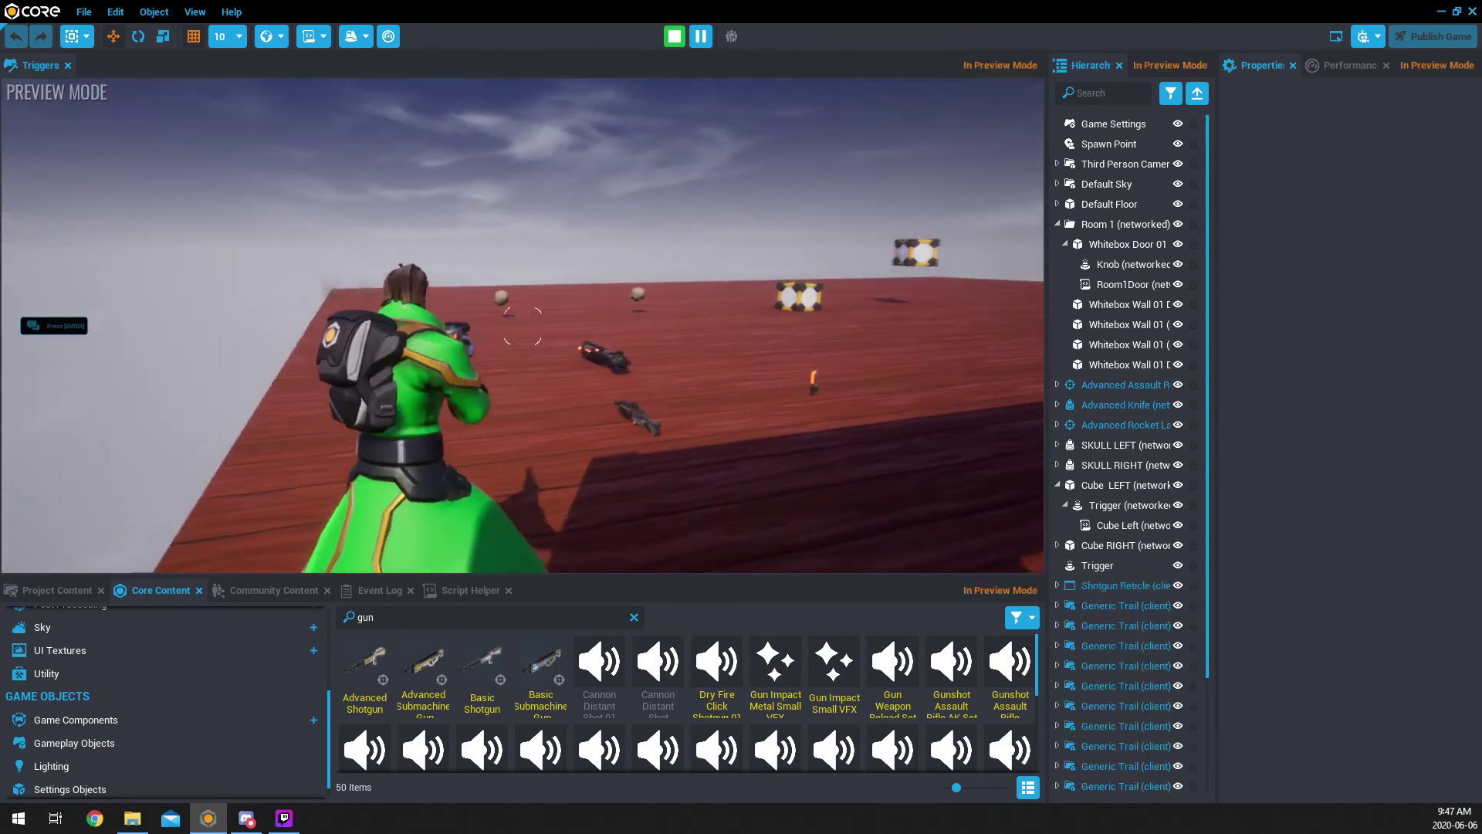
key("w")
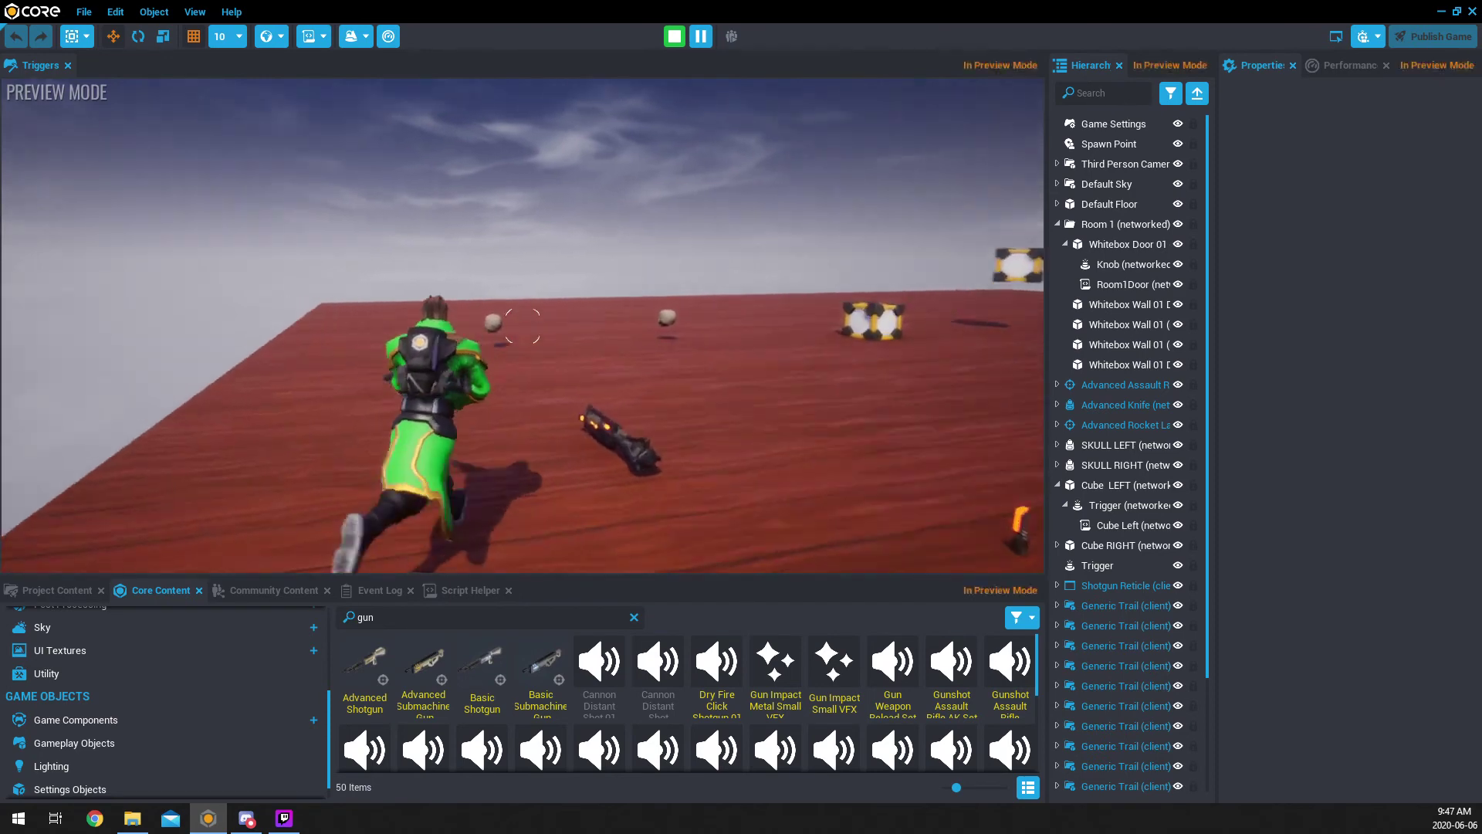
key("Escape")
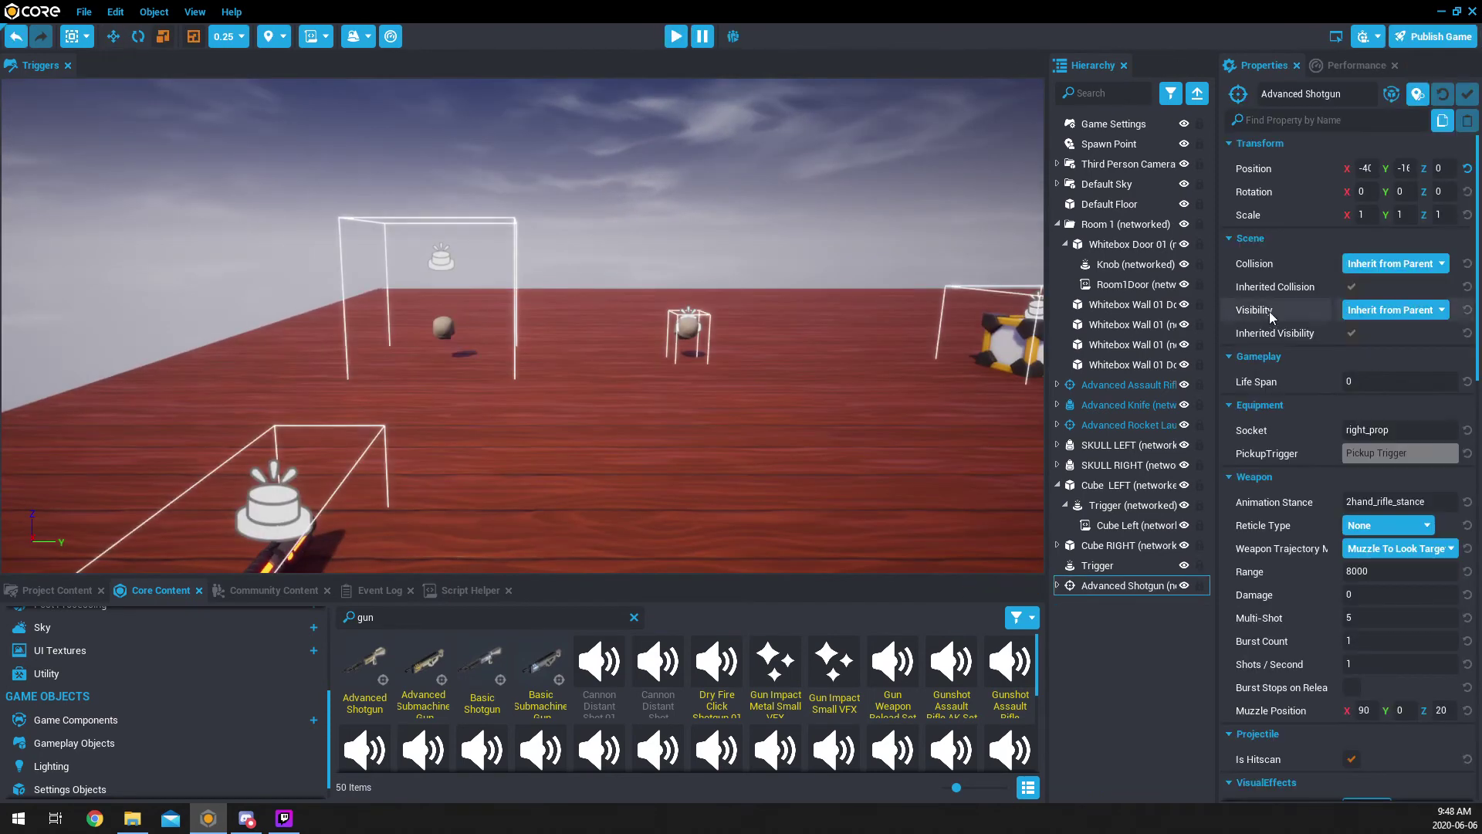
Step: Collapse the Room 1 group, expand SKULL LEFT and inspect the properties of its PickupTrigger, skull mesh and Ability
left_click(1066, 244)
left_click(1058, 224)
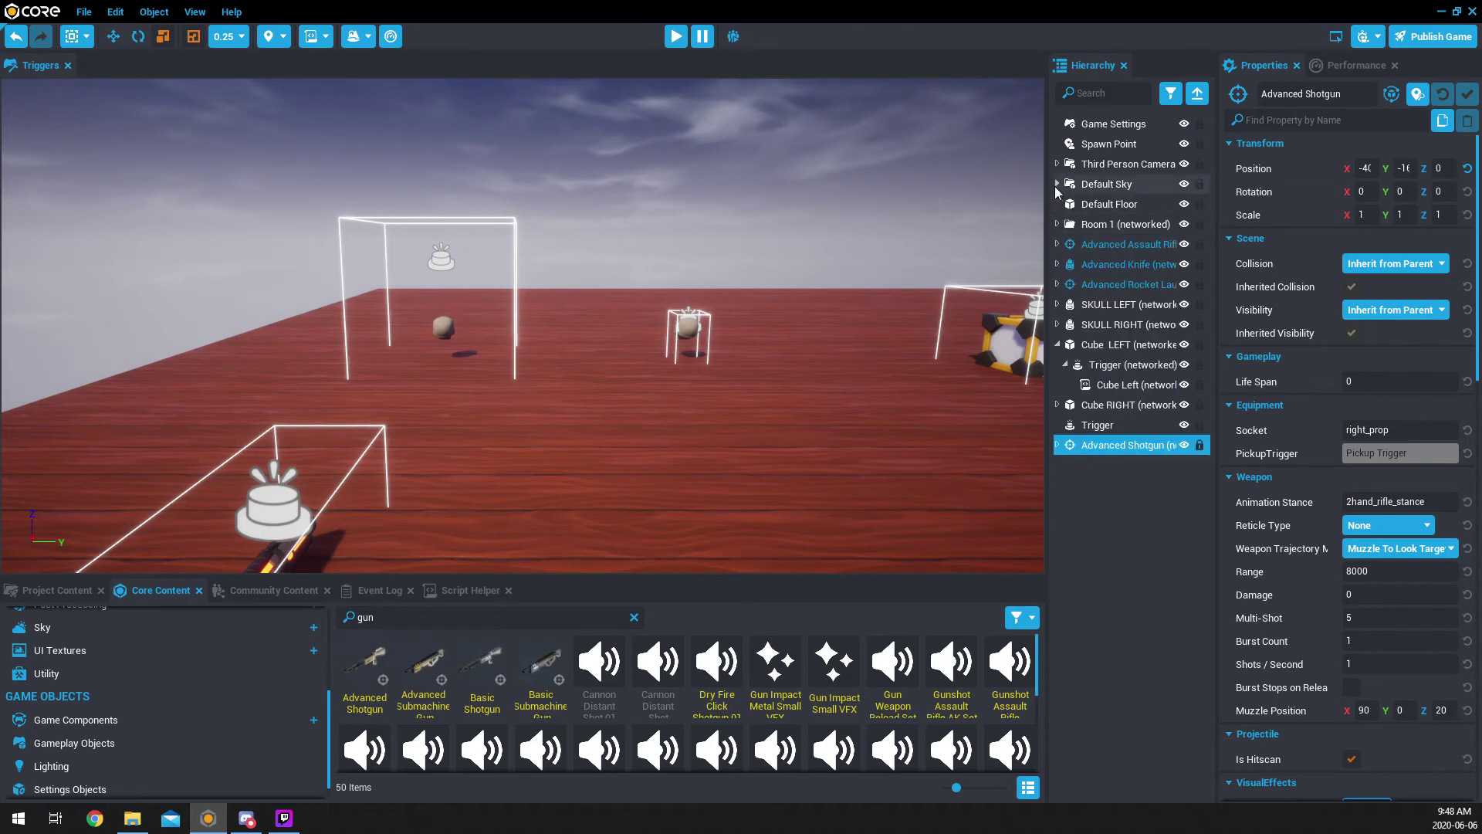
left_click(1057, 304)
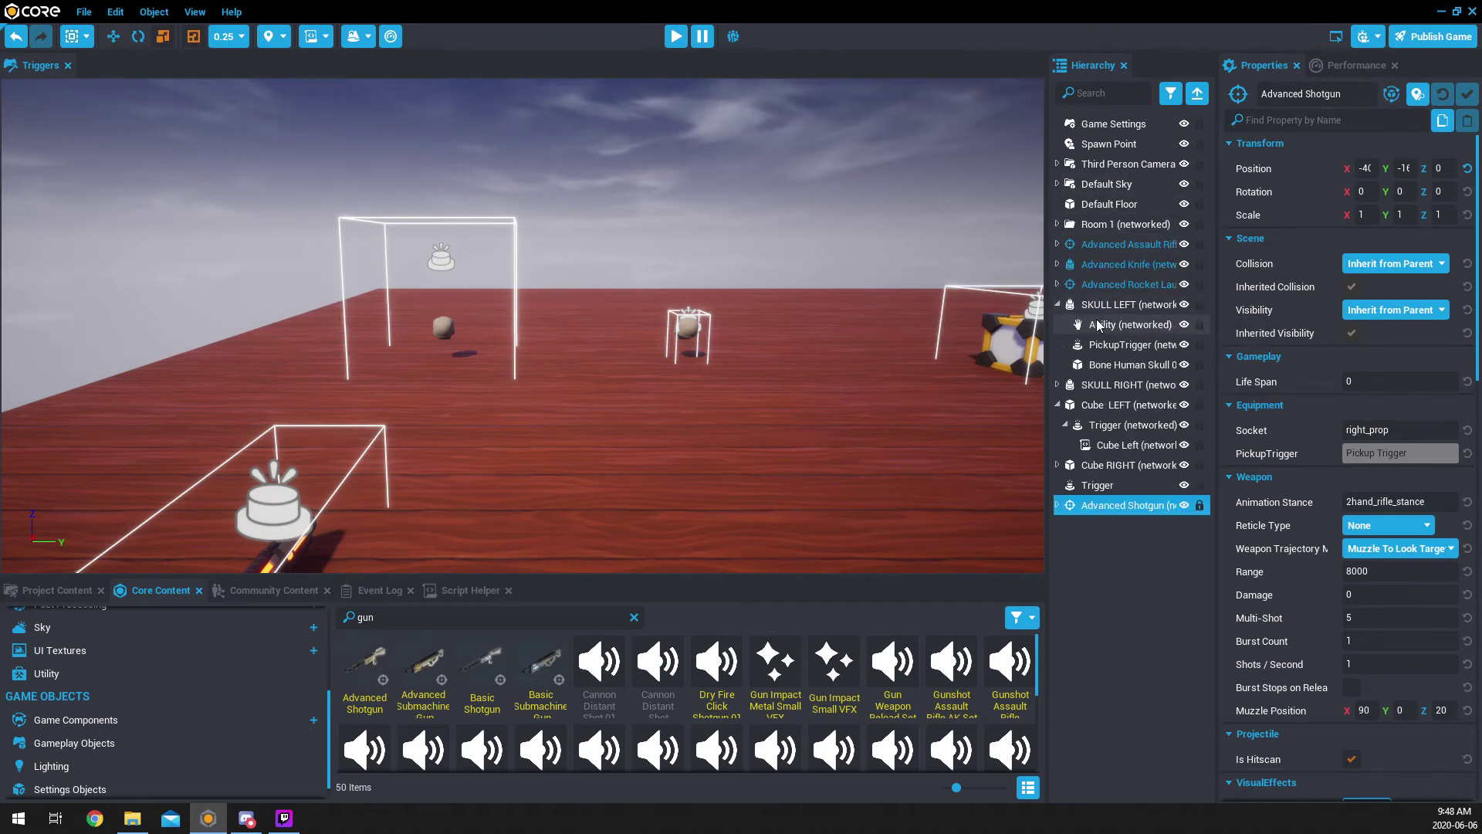
left_click(1115, 346)
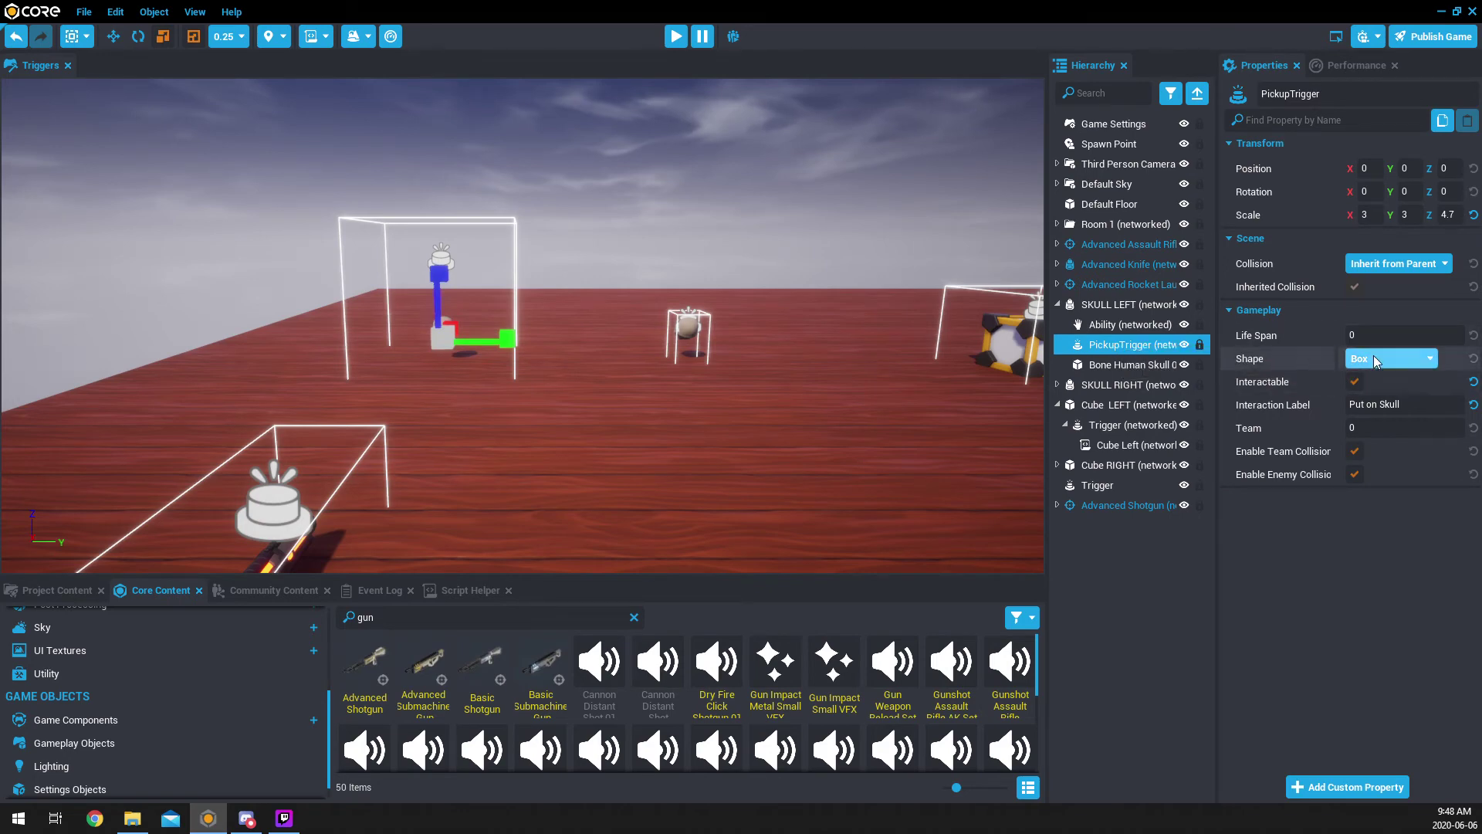
left_click(1116, 365)
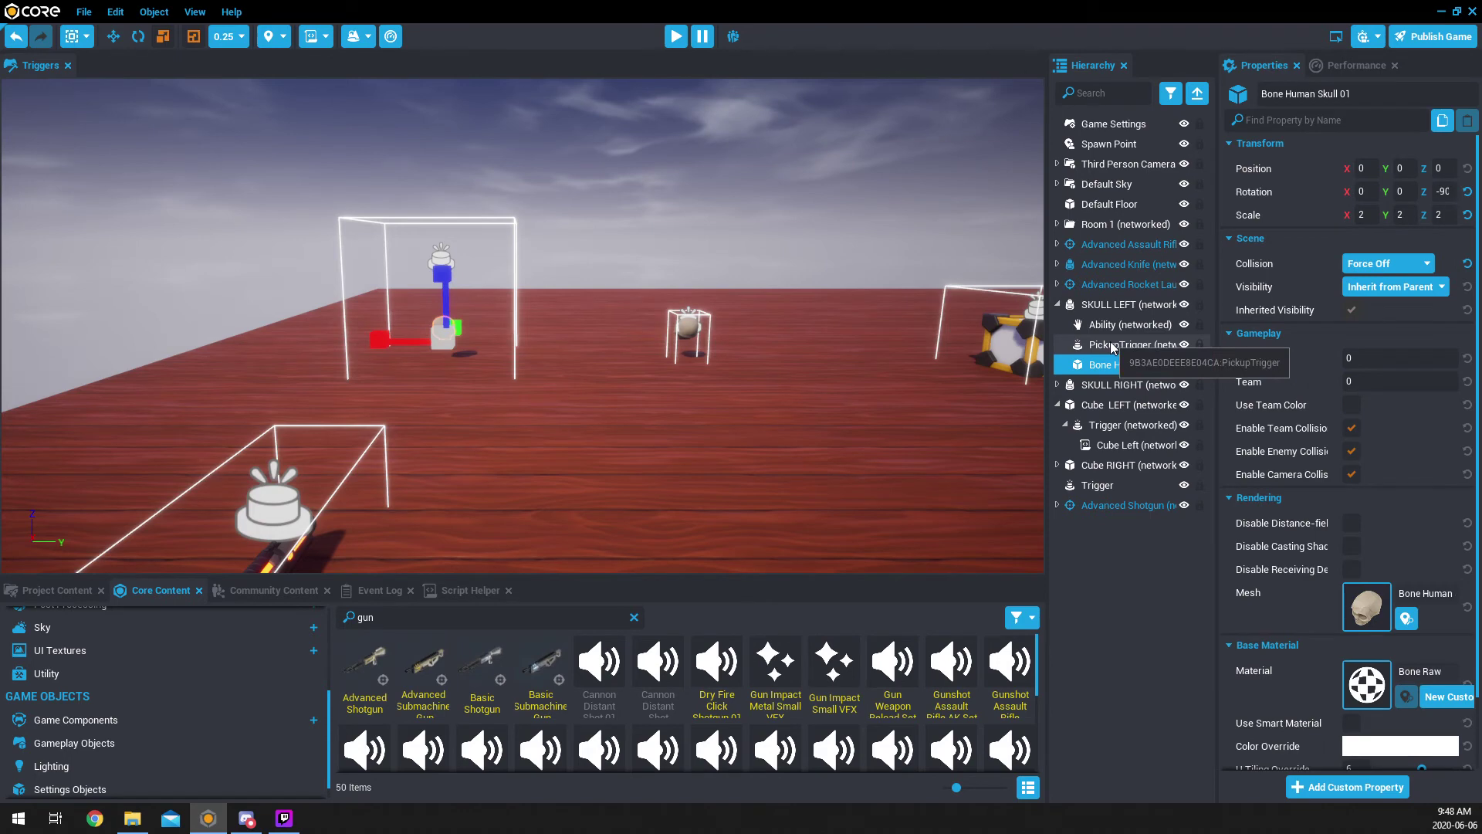
left_click(1112, 347)
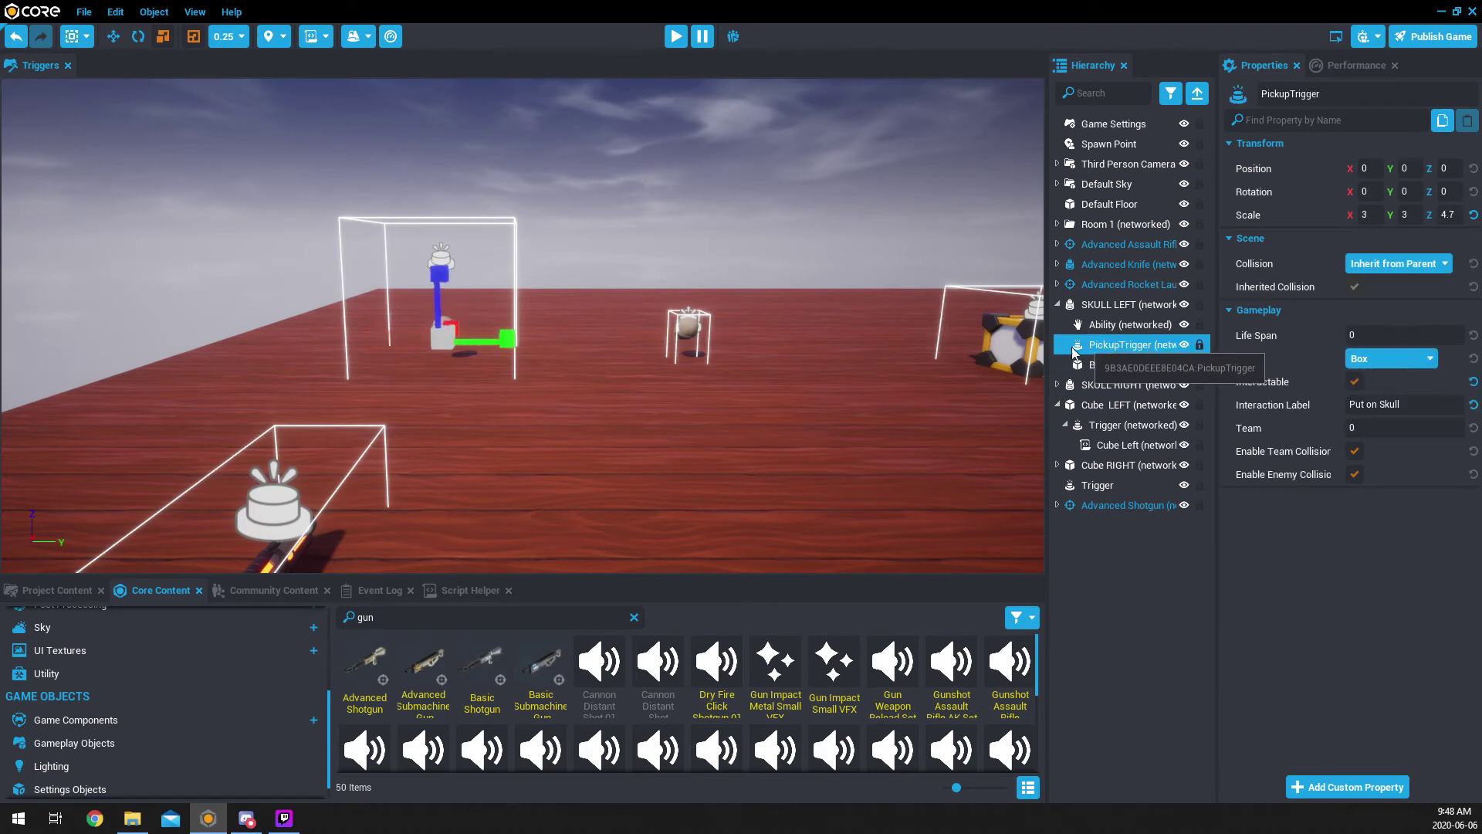
left_click(1122, 313)
left_click(1117, 325)
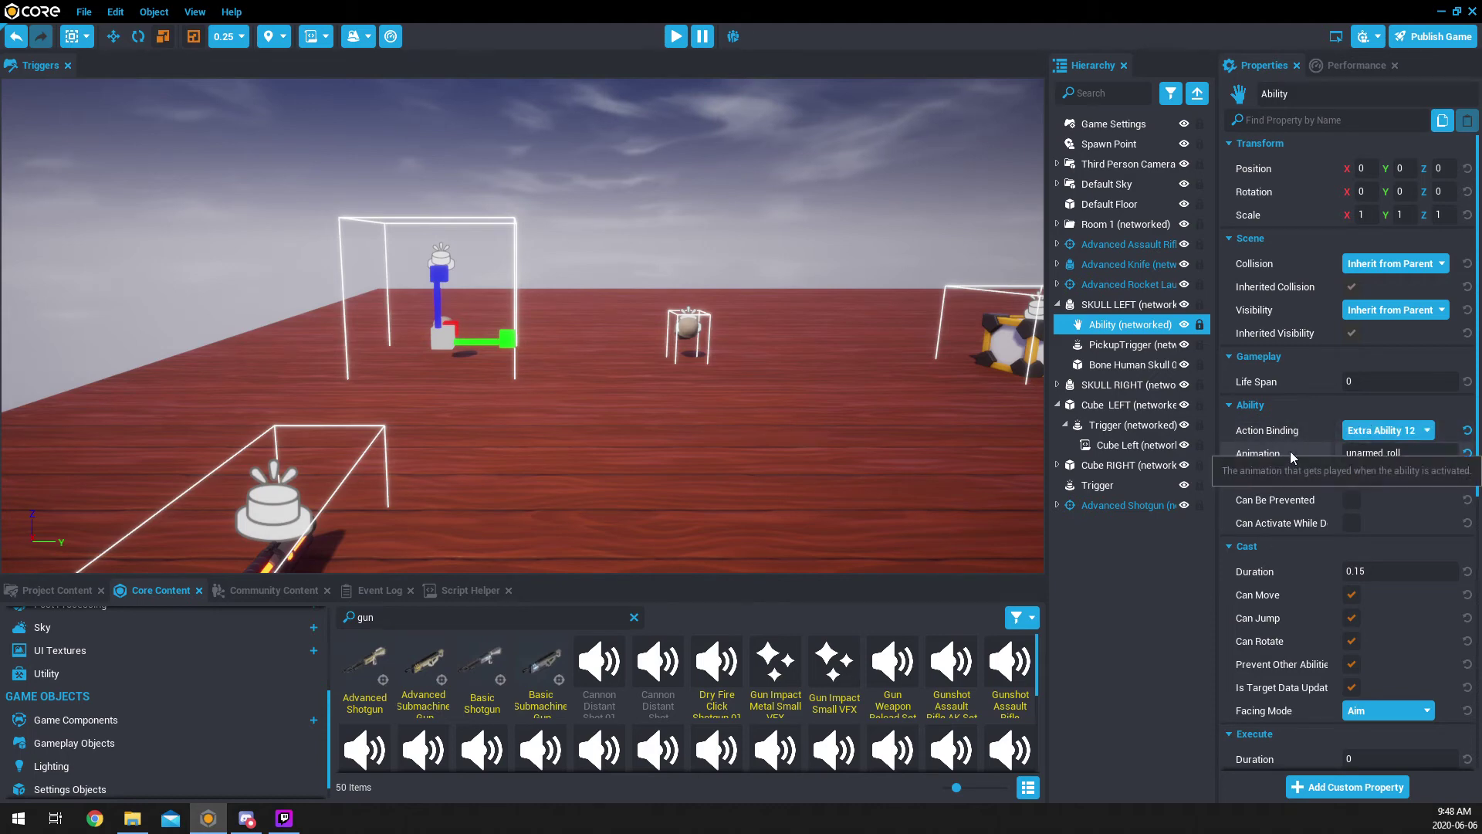
Step: Preview the game, walk around the room to put on a skull, test its roll ability, and stop the preview
left_click(675, 36)
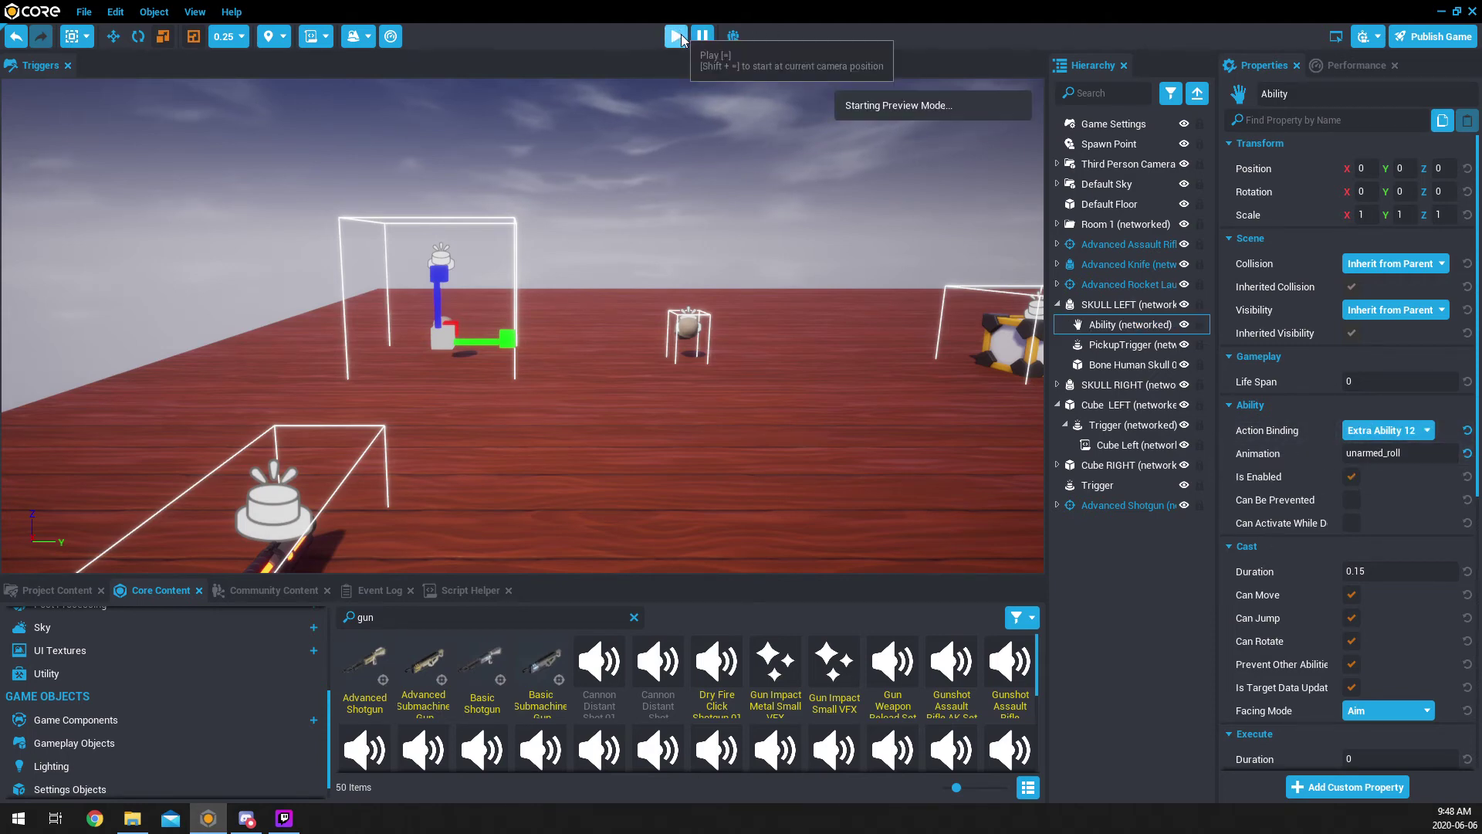
key("w")
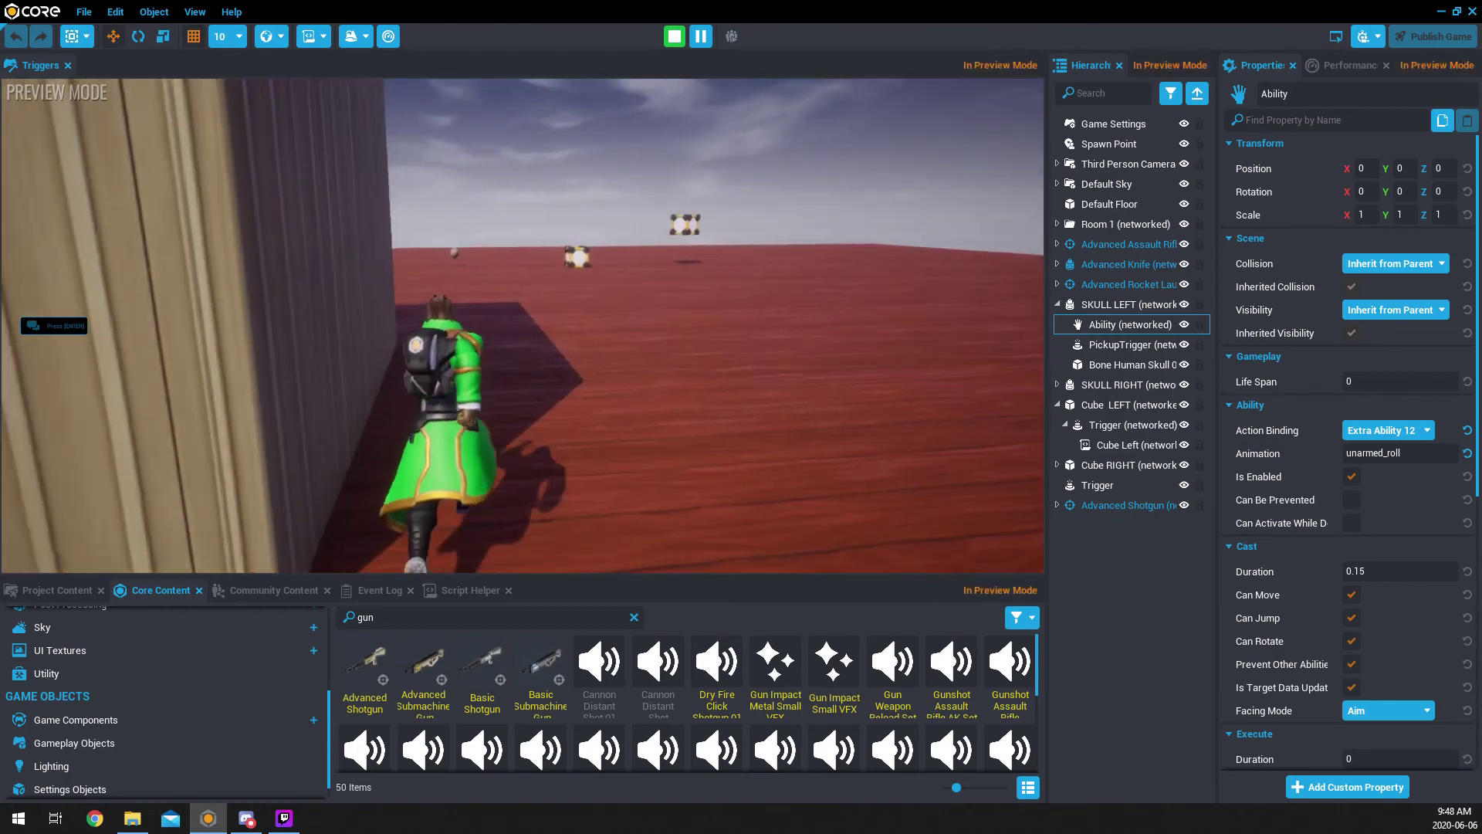
key("w")
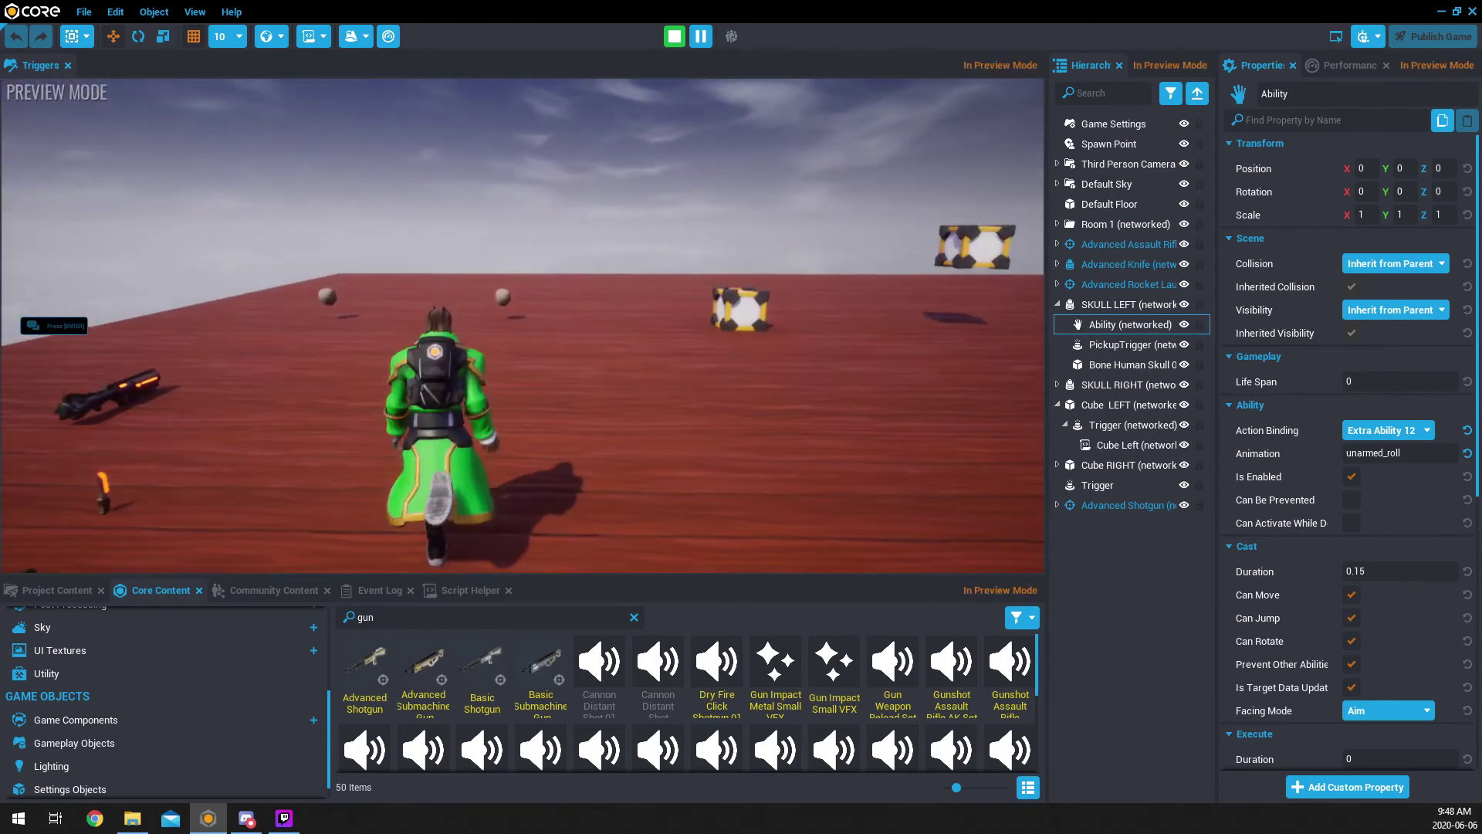
key("w")
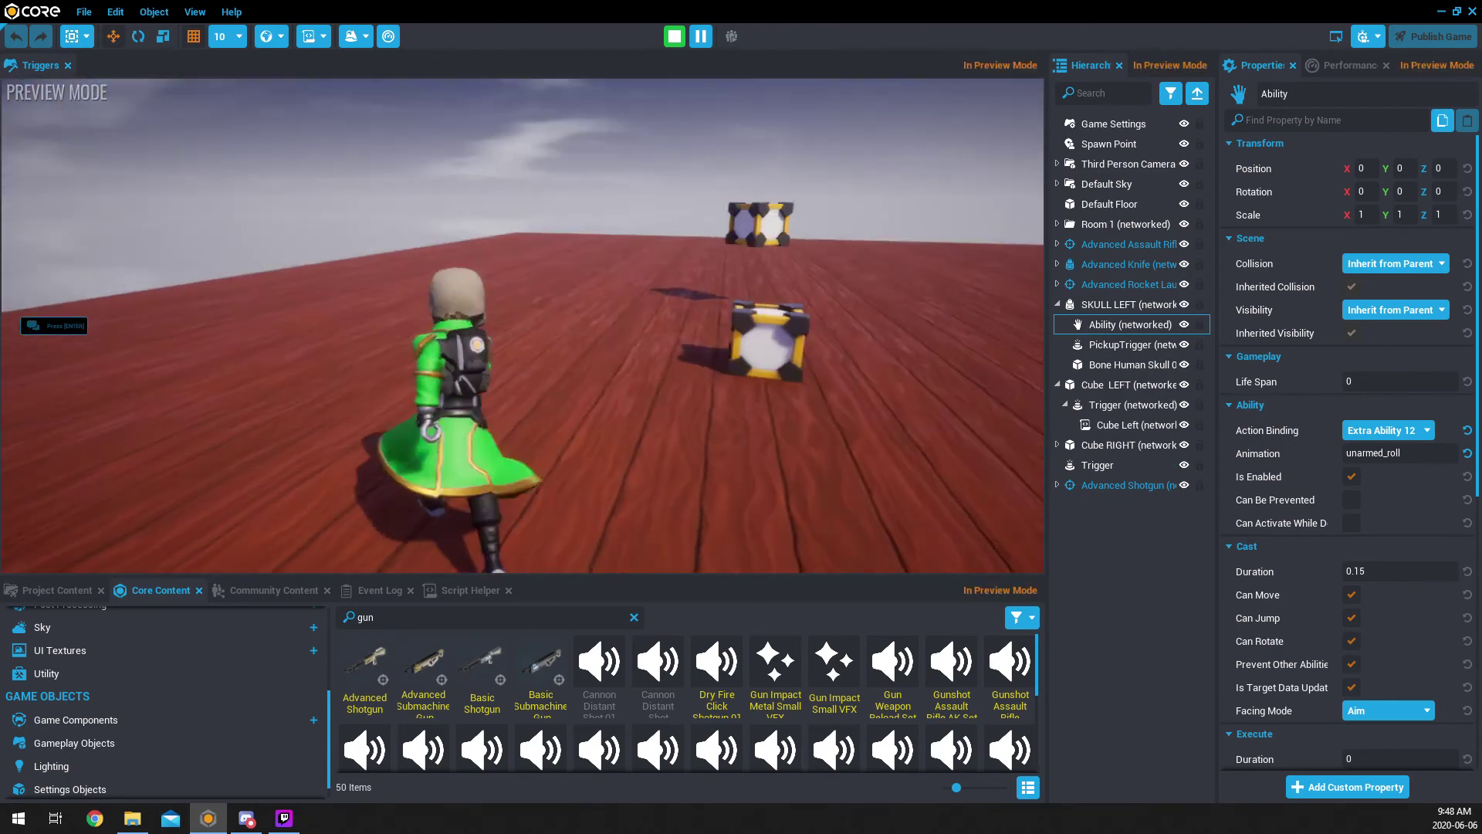
key("shift")
key("w")
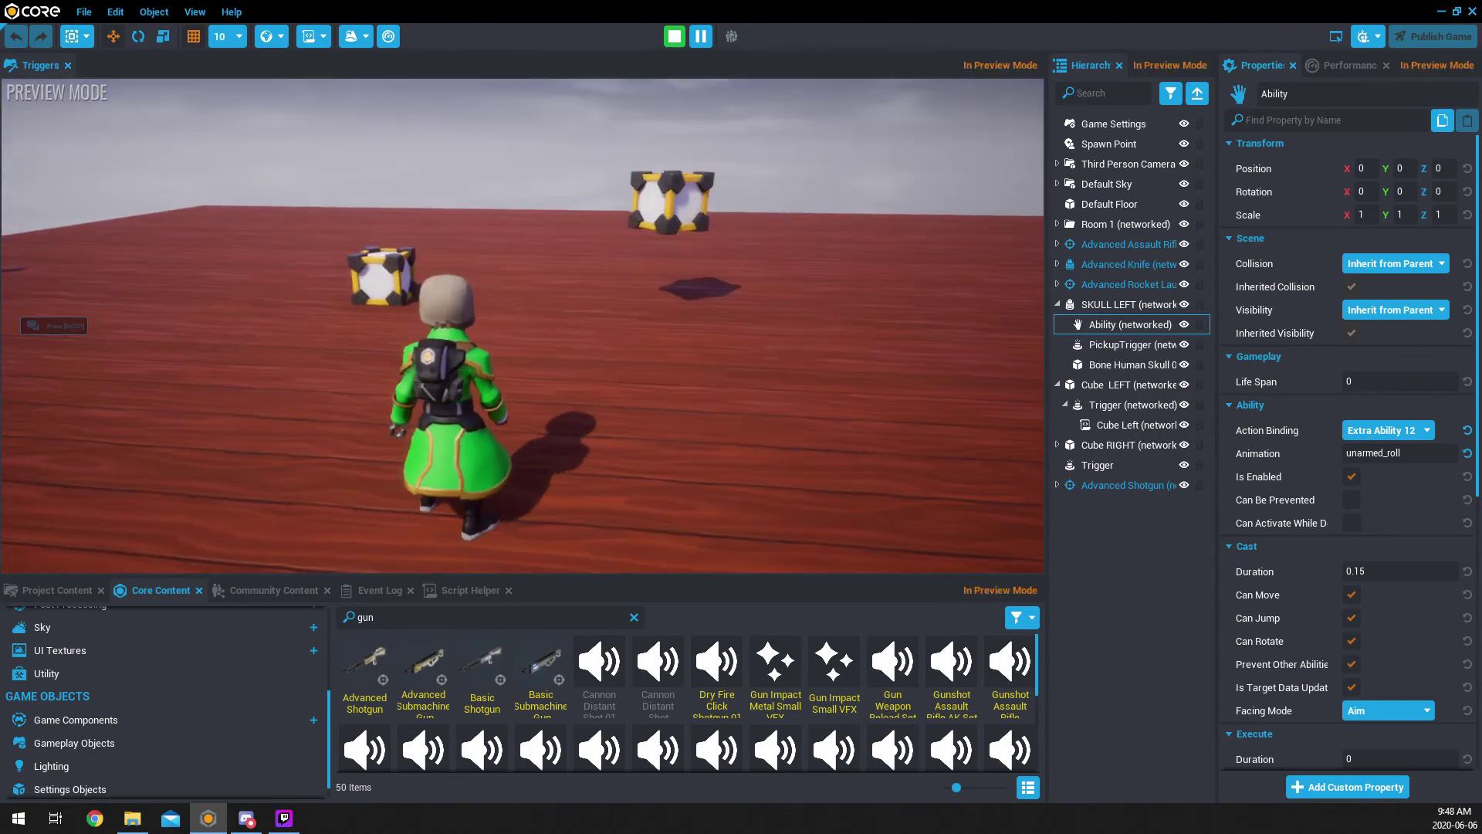
key("Escape")
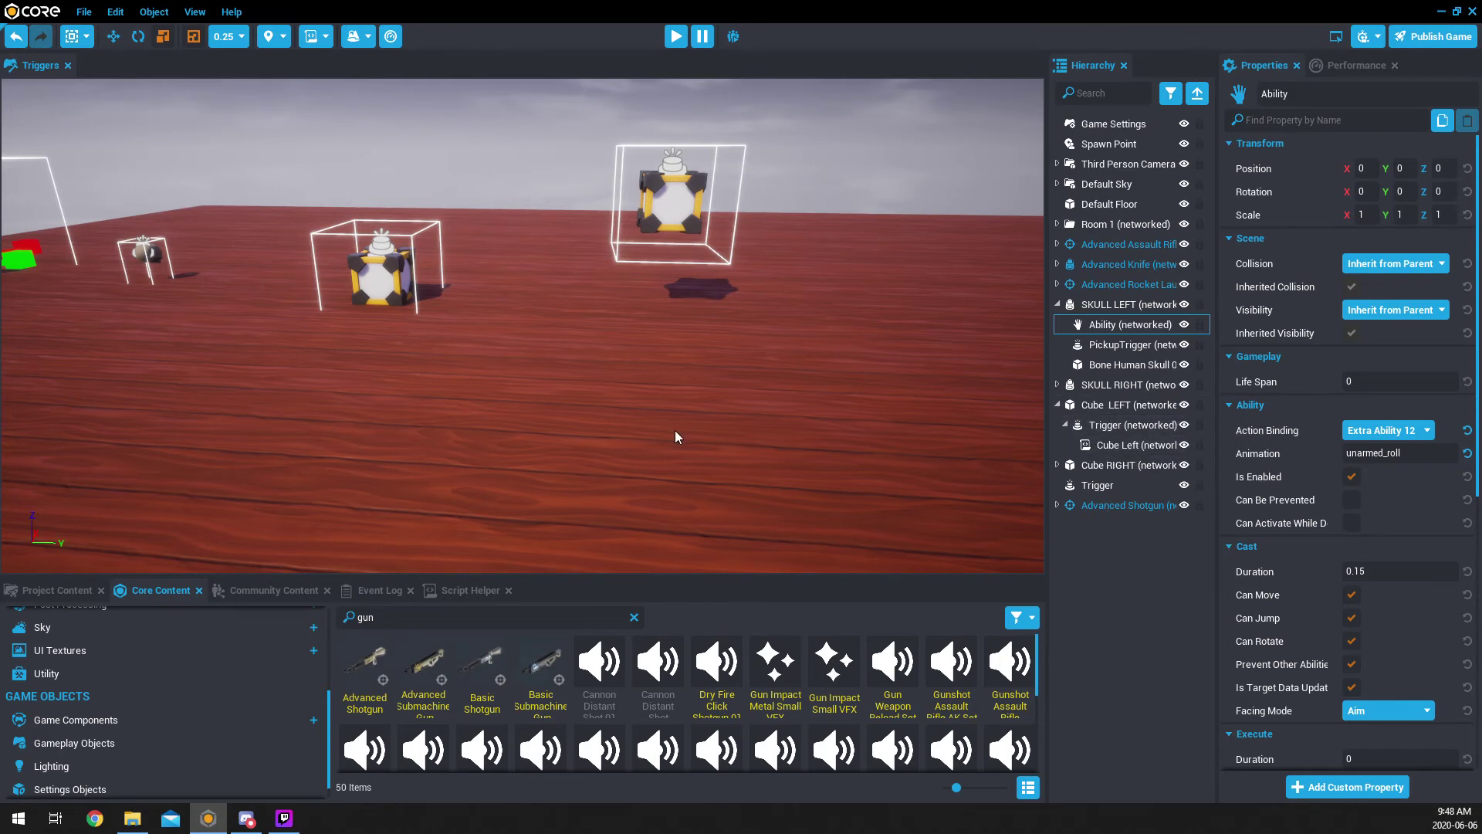
Step: Open the Cube Left script under the Cube LEFT trigger to examine its overlap and interaction functions
right_click_drag(675, 429, 692, 415)
key("w")
key("a")
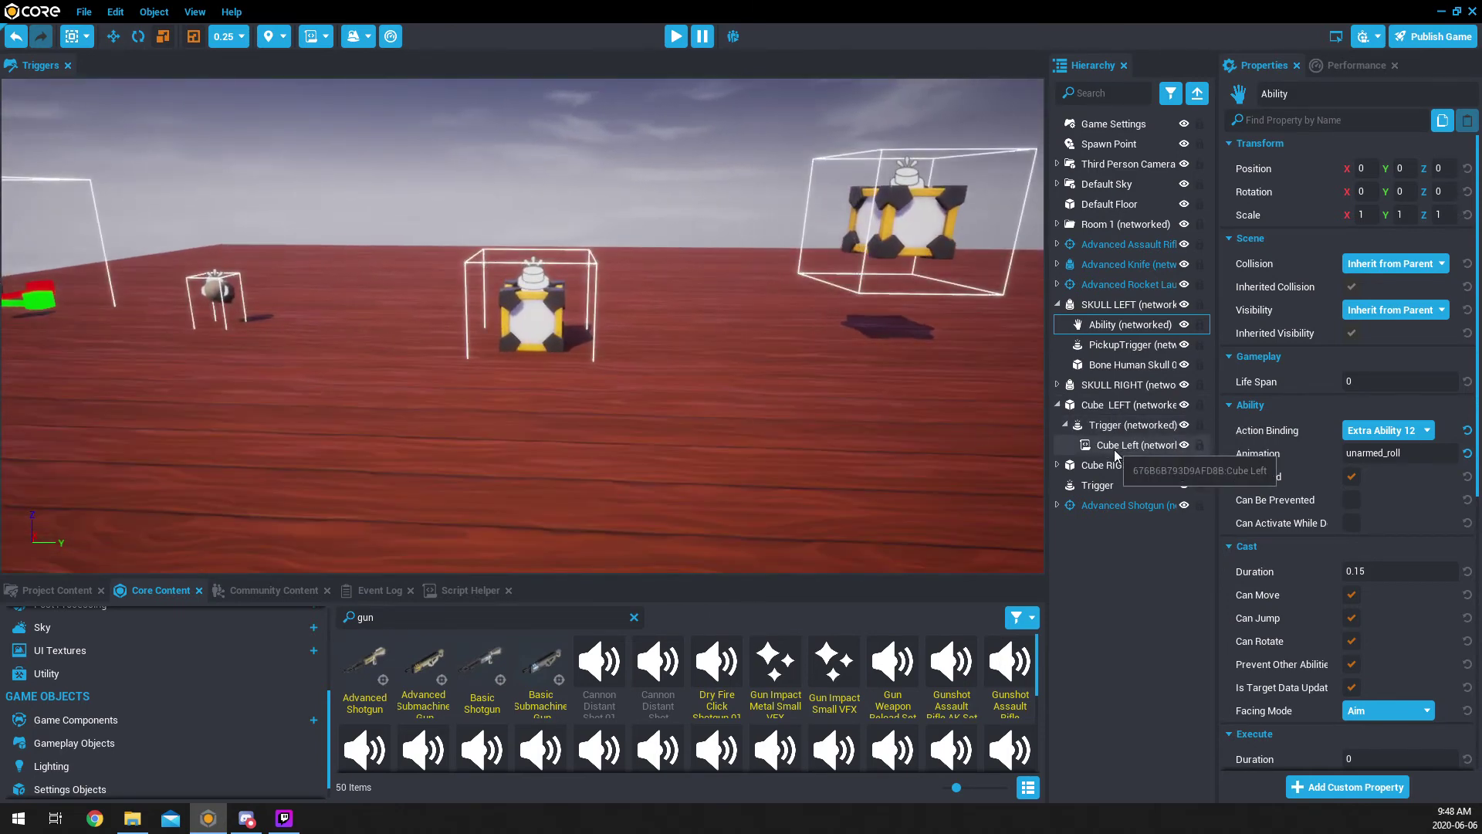
double_click(1115, 446)
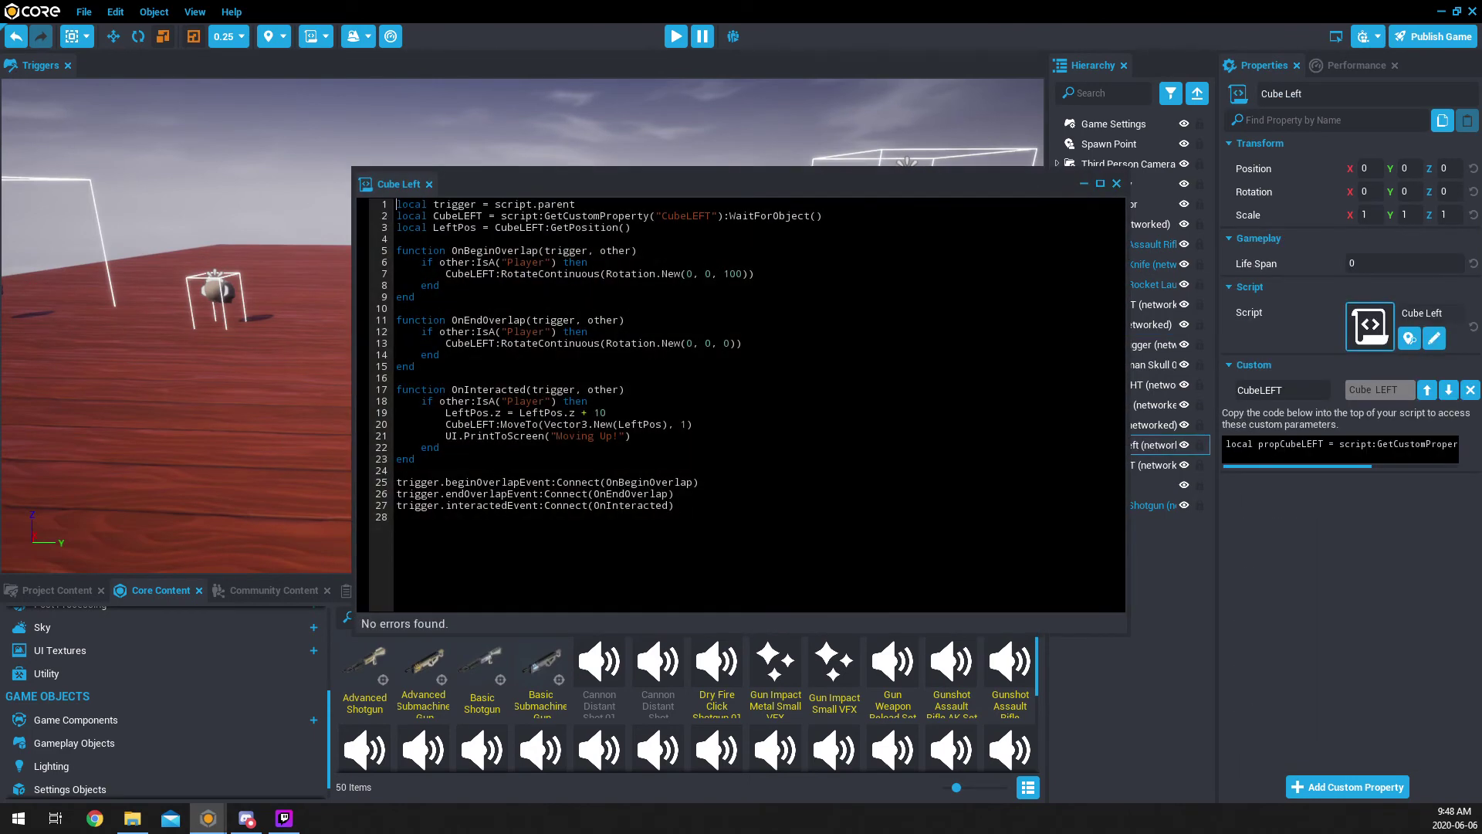
Step: Reposition the Cube Left script window and examine the lines that define the trigger parent and the CubeLEFT reference
left_click_drag(734, 188, 711, 432)
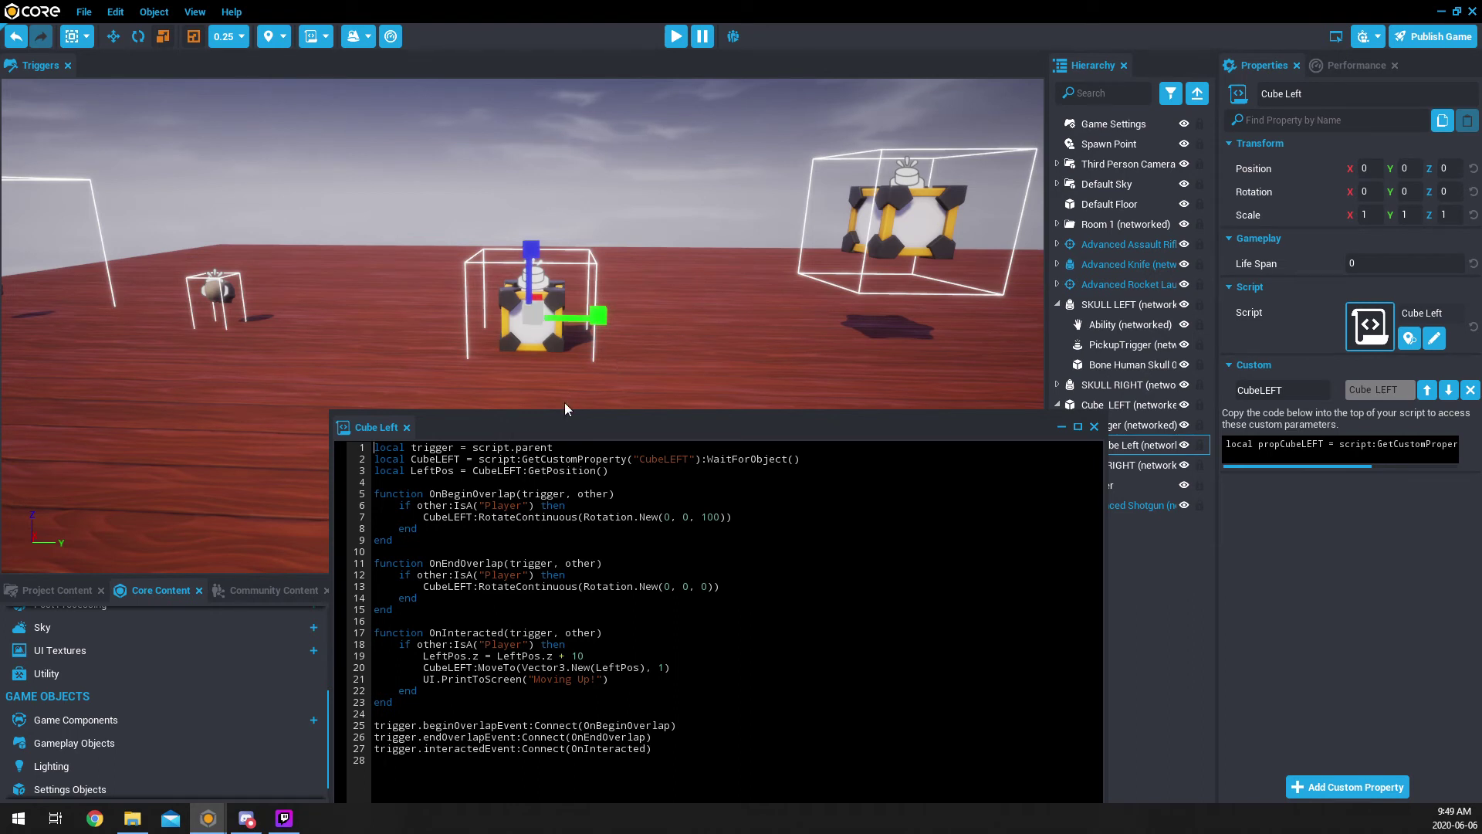
left_click_drag(557, 426, 461, 399)
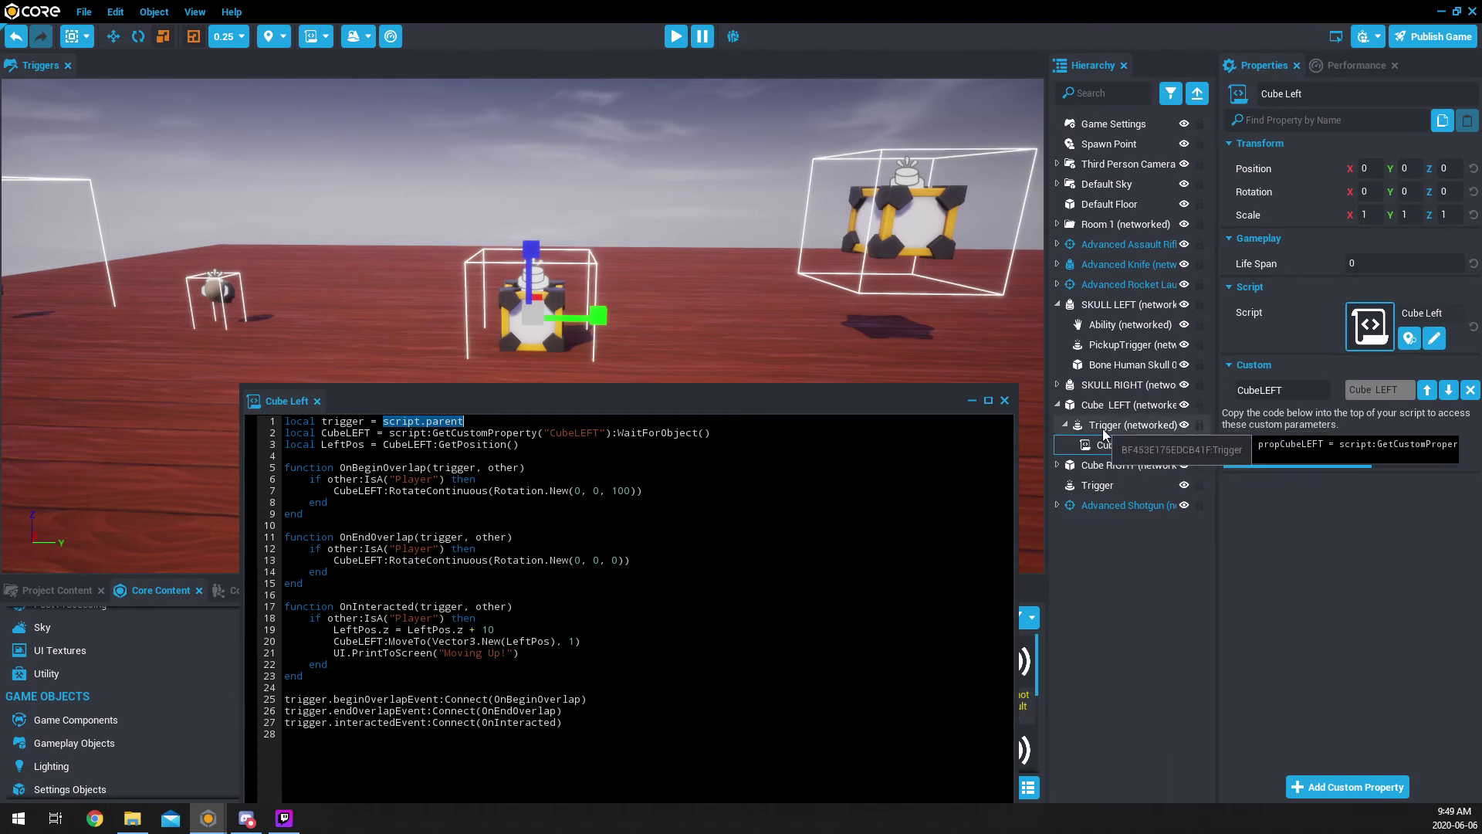
left_click(334, 422)
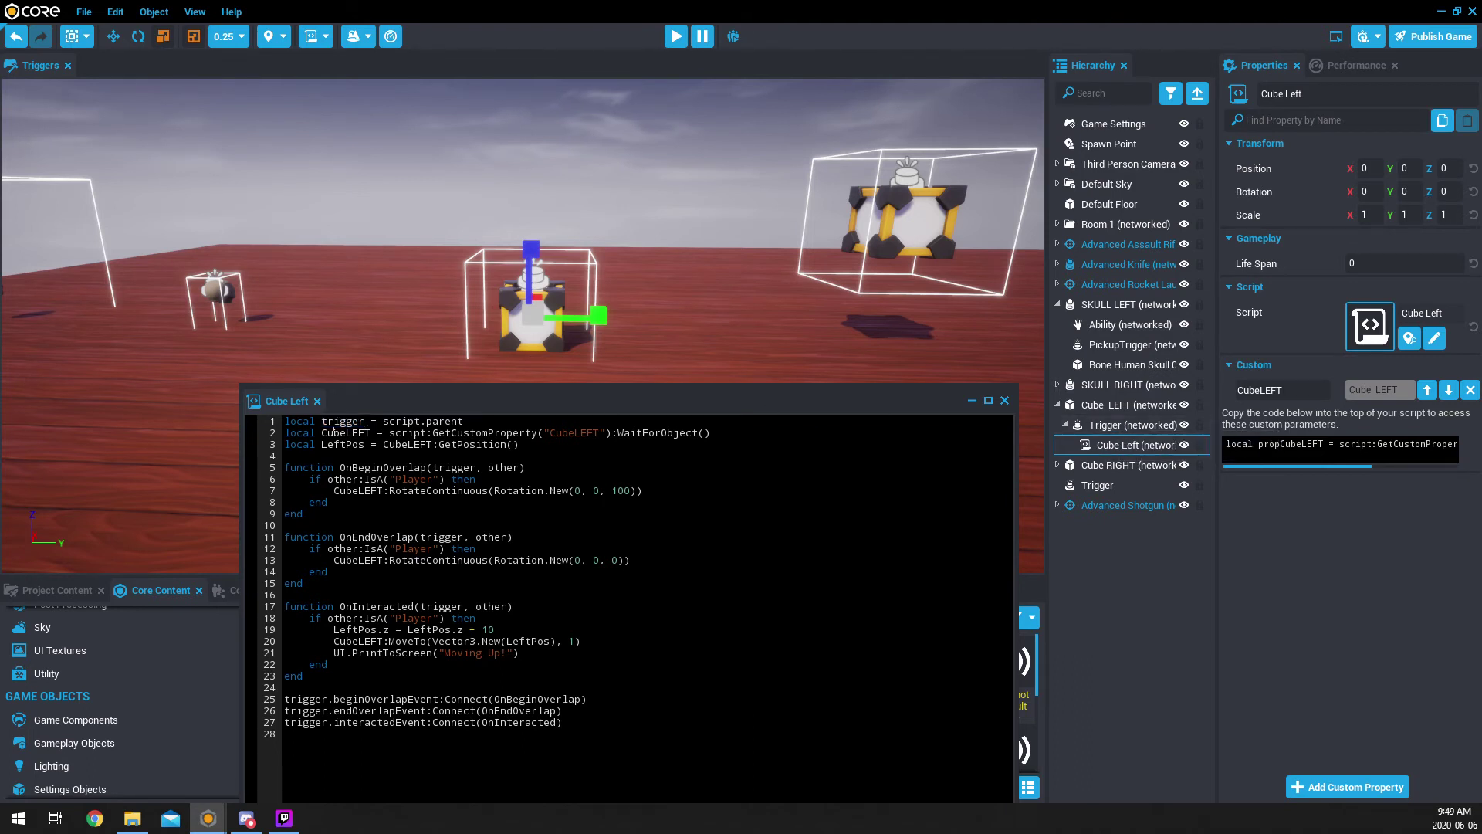
double_click(325, 432)
Step: Add a duplicate Cube LEFT object reference to the Cube Left script's custom properties and remove it again
left_click(1135, 446)
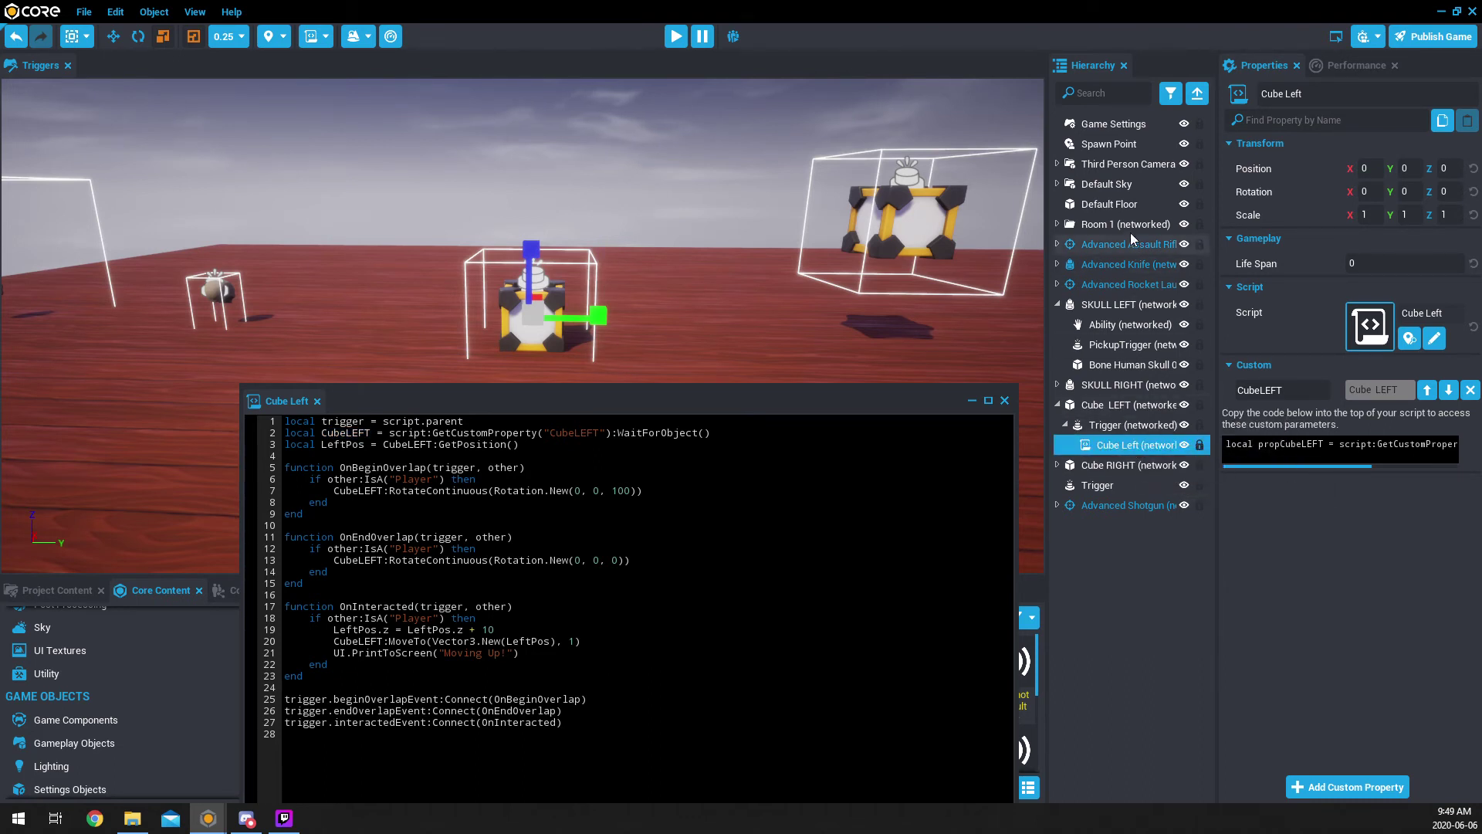
left_click_drag(1112, 413, 1280, 503)
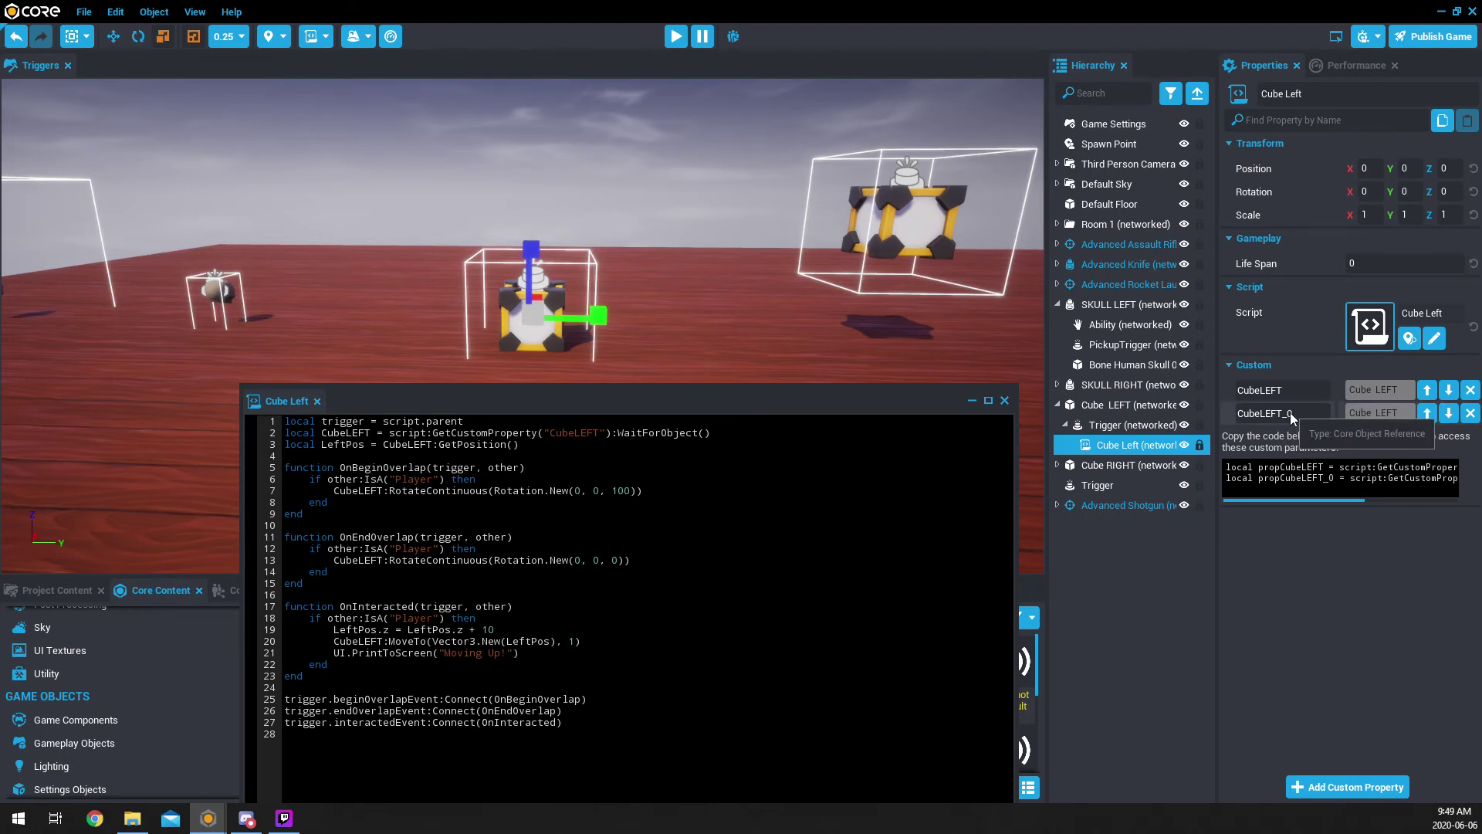
left_click(1470, 413)
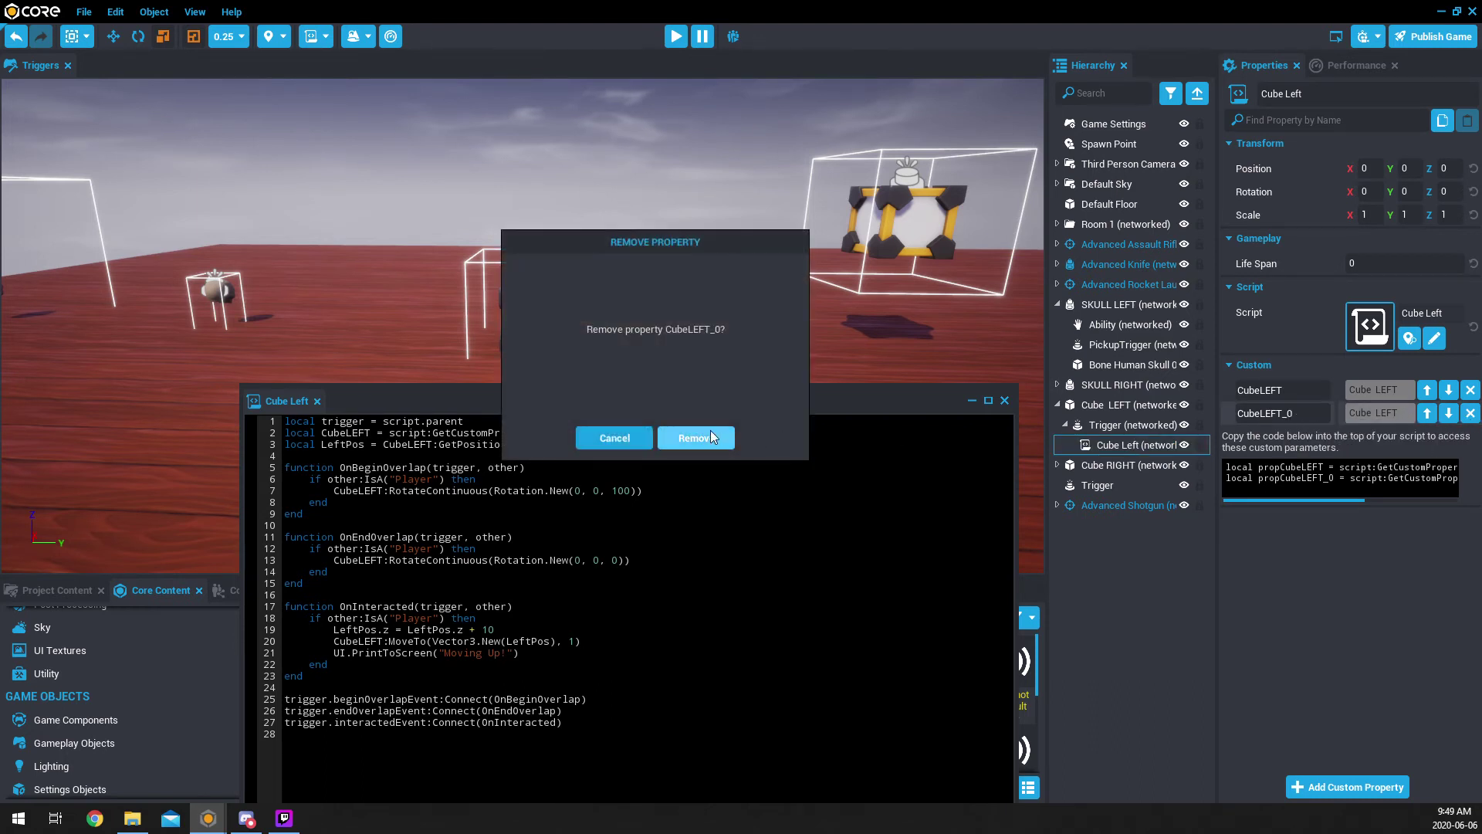
left_click(712, 438)
Step: Examine the OnBeginOverlap and OnEndOverlap functions and the endOverlapEvent connection line in the Cube Left script
left_click_drag(728, 408, 727, 316)
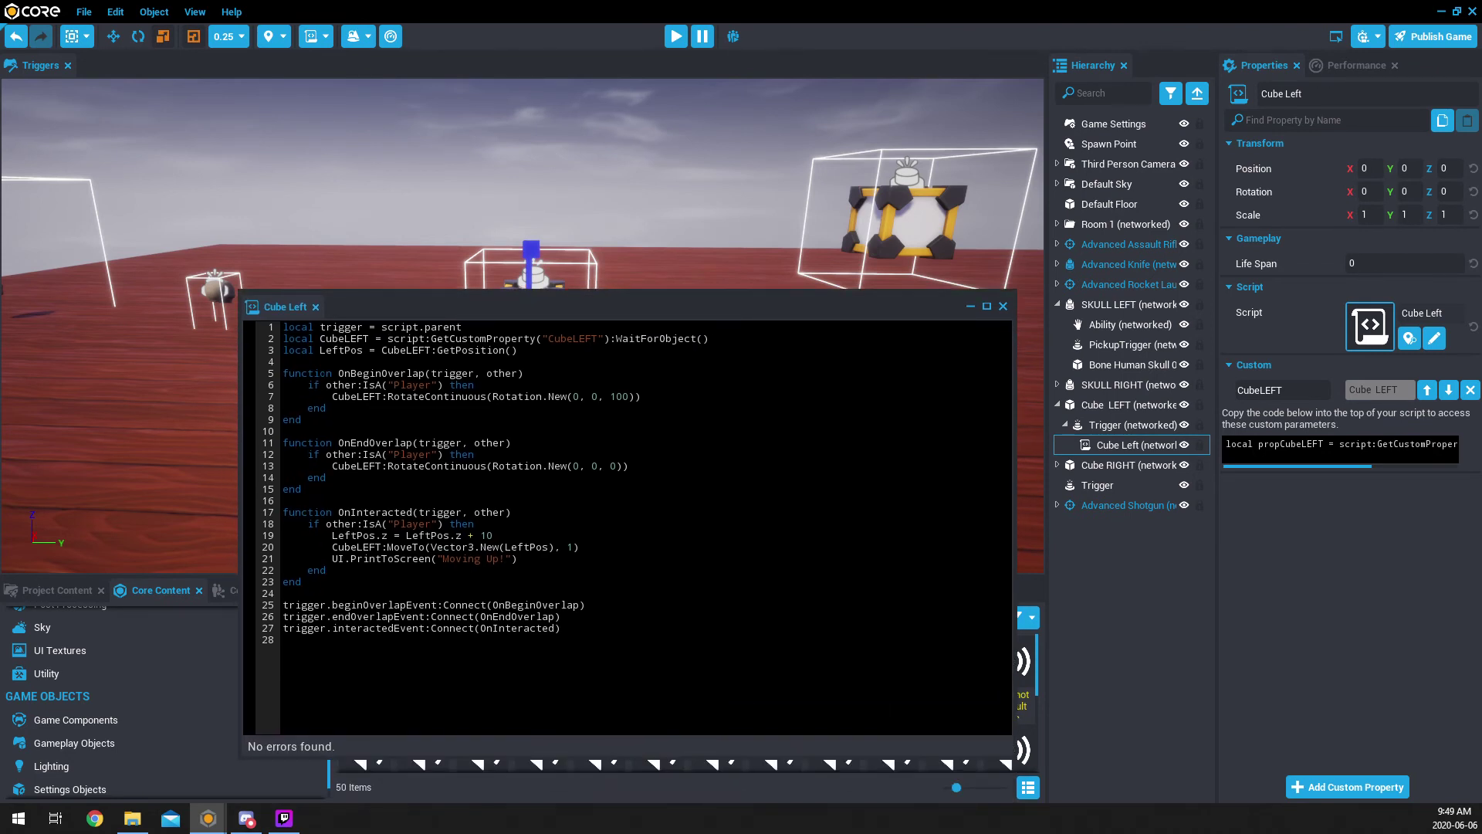
left_click_drag(358, 374, 424, 373)
left_click_drag(339, 444, 425, 443)
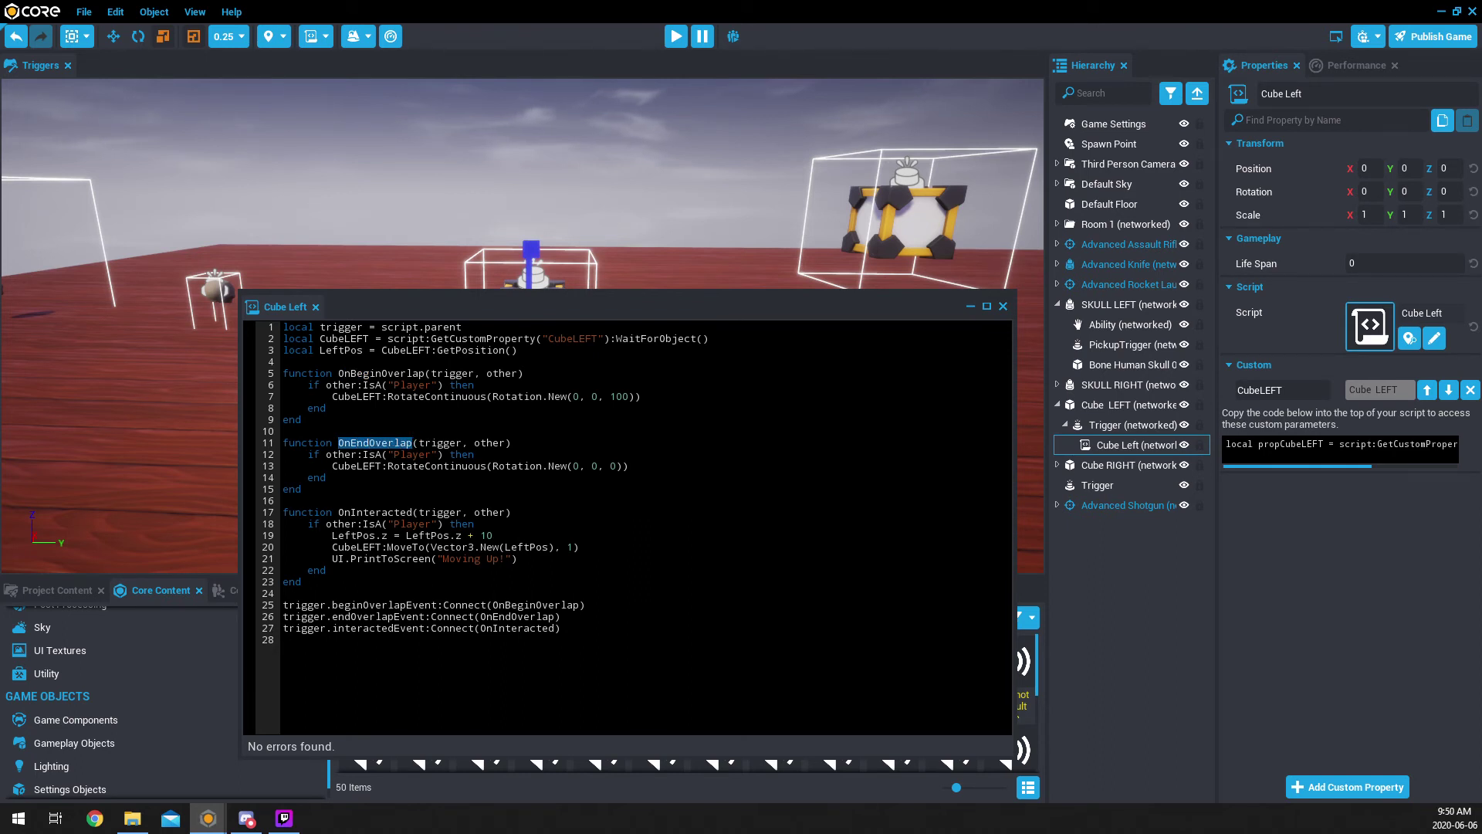
double_click(291, 617)
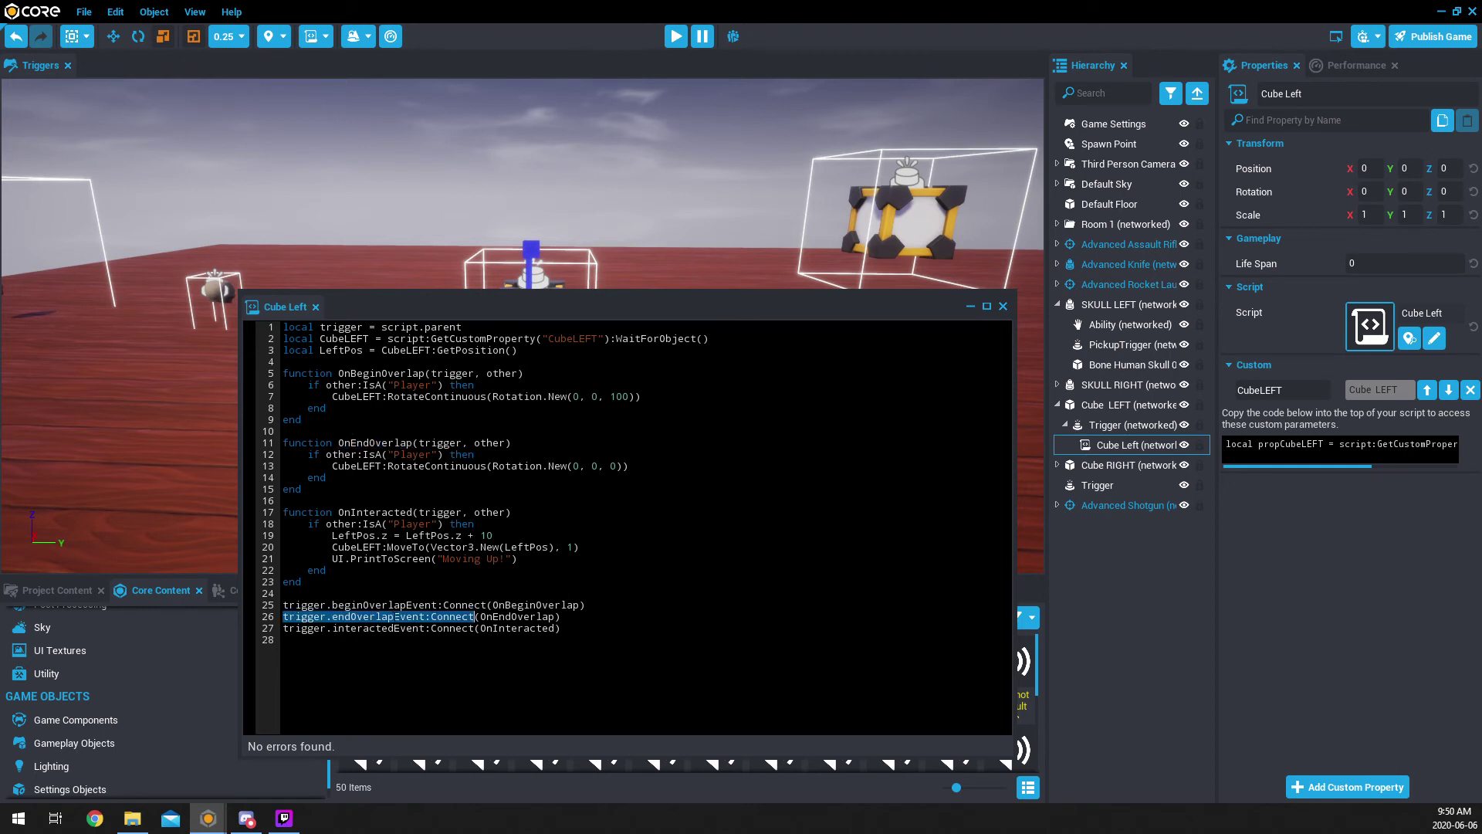
left_click(469, 616)
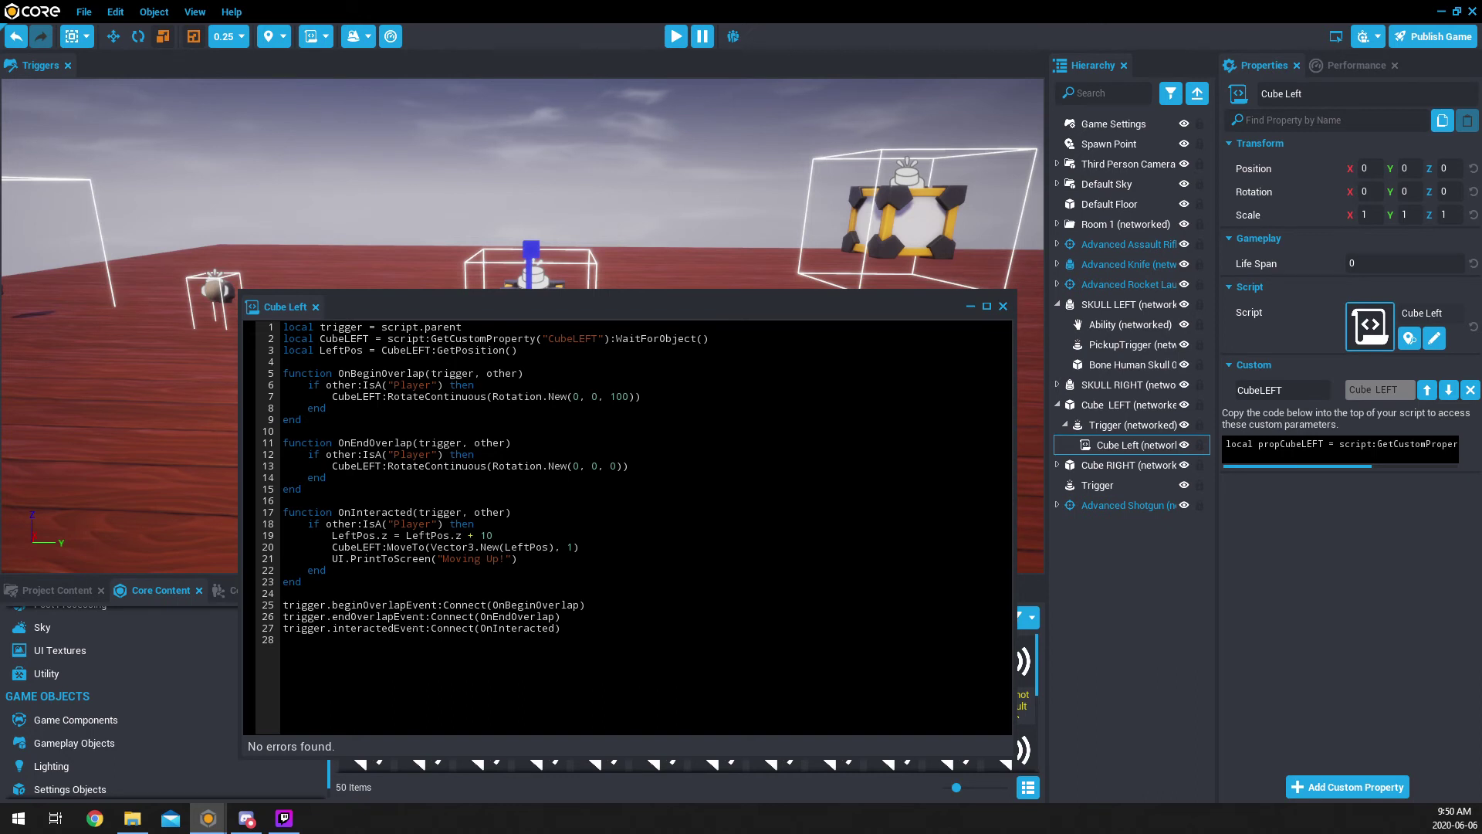
key("shift+Left")
key("shift+Left")
key("shift+Left")
key("shift+Left")
key("shift+Left")
key("shift+Left")
key("shift+Left")
key("shift+Left")
key("shift+Left")
key("shift+Left")
key("shift+Left")
key("shift+Left")
key("shift+Left")
key("shift+Left")
key("shift+Left")
key("shift+Left")
key("shift+Left")
key("shift+Left")
key("shift+Left")
key("shift+Left")
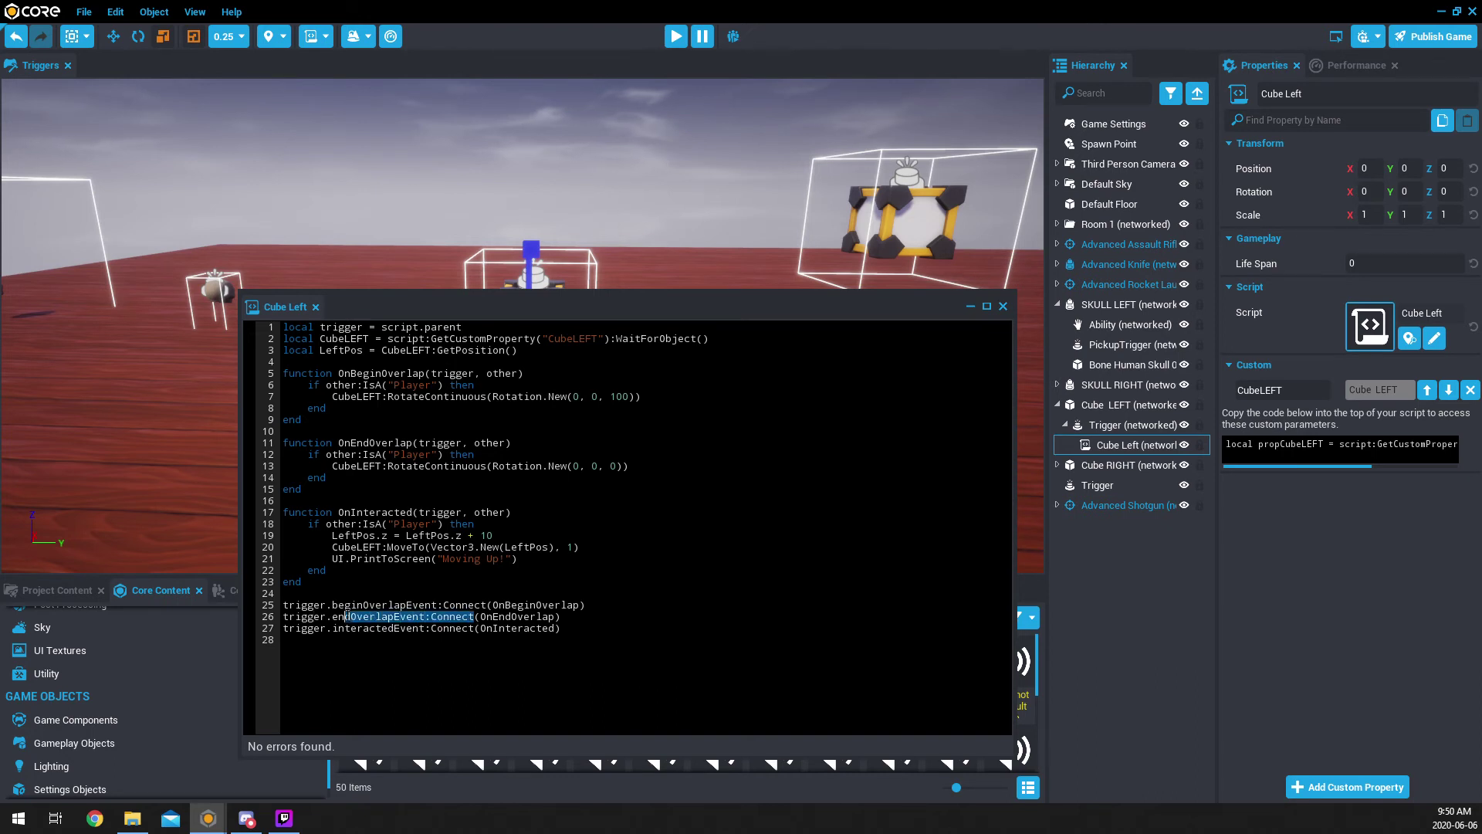
Step: View the Event: Trigger Overlap template in the Script Generator, including its endOverlapEvent connection, and close the generator
left_click(312, 36)
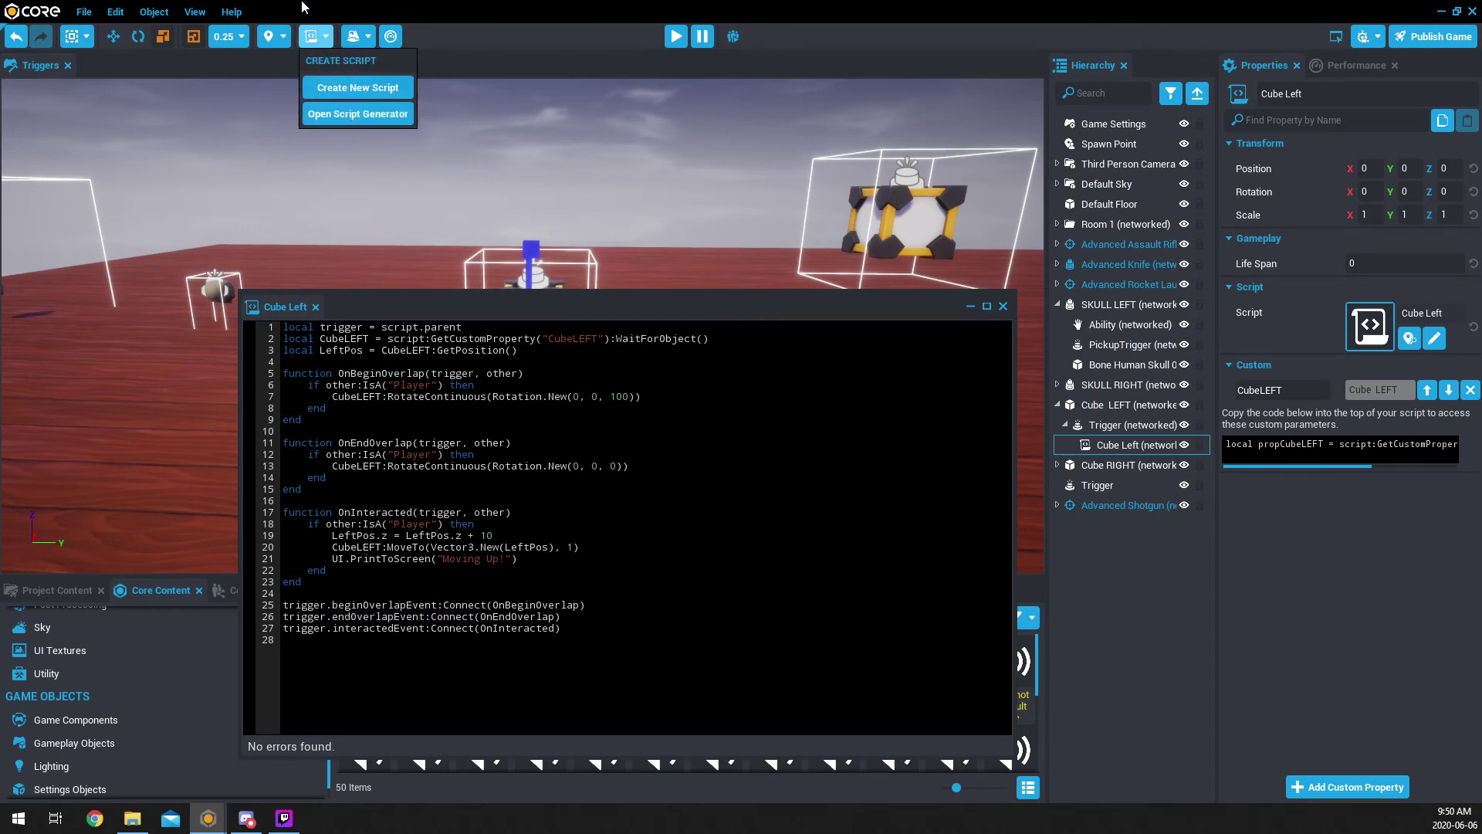
left_click(341, 114)
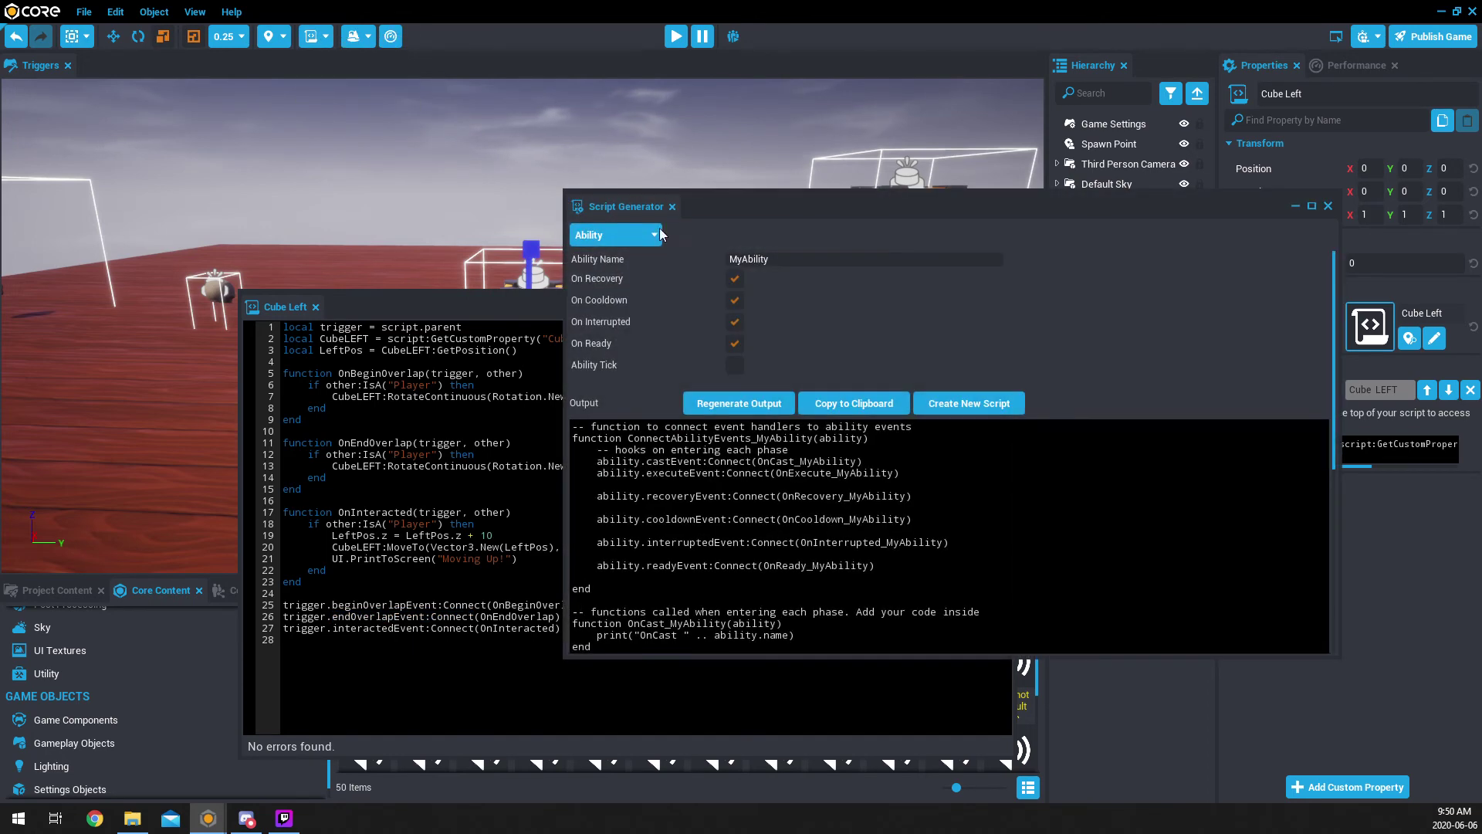
left_click(614, 238)
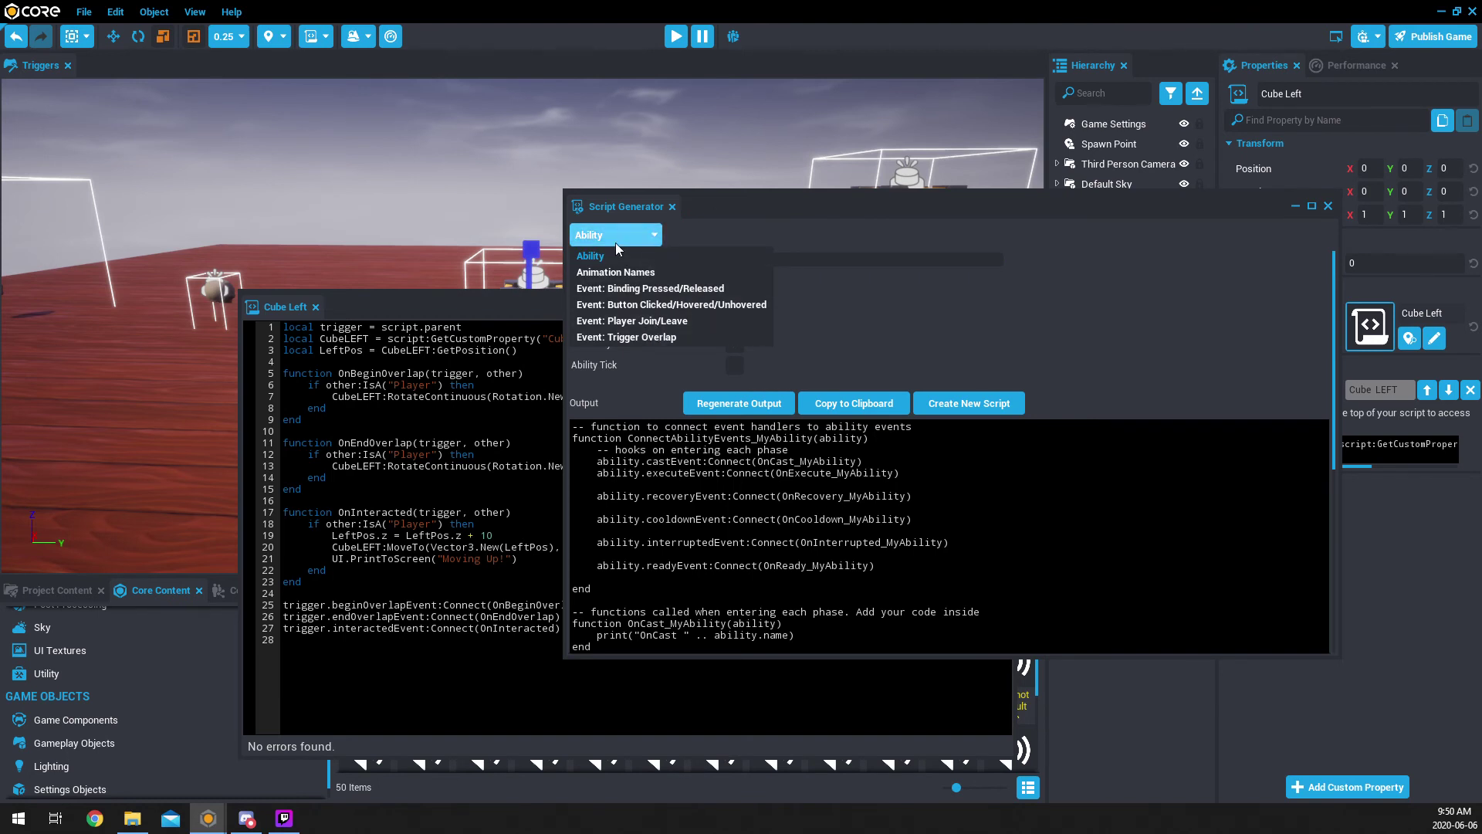
left_click(649, 337)
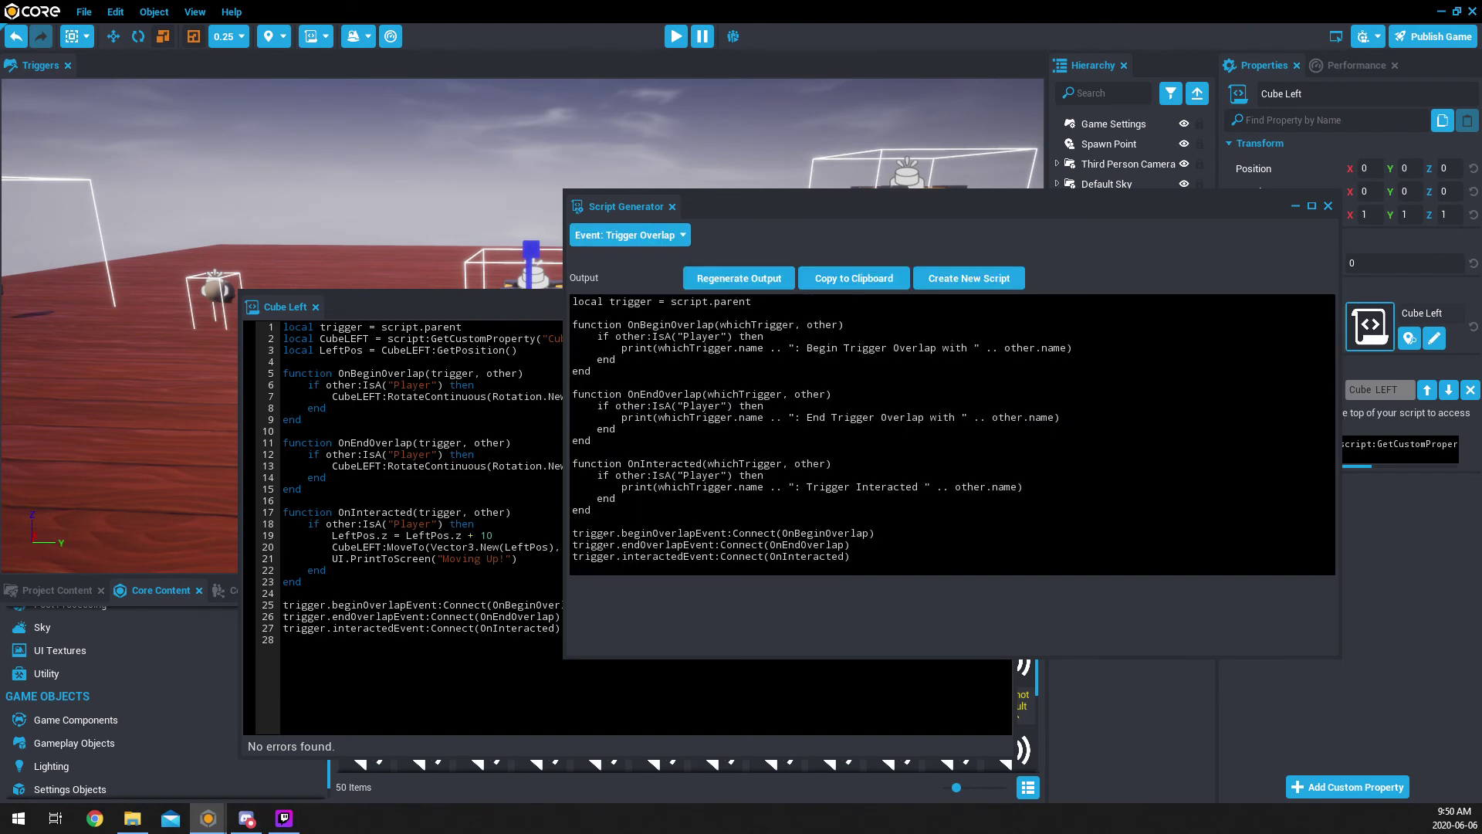
left_click_drag(573, 545, 850, 545)
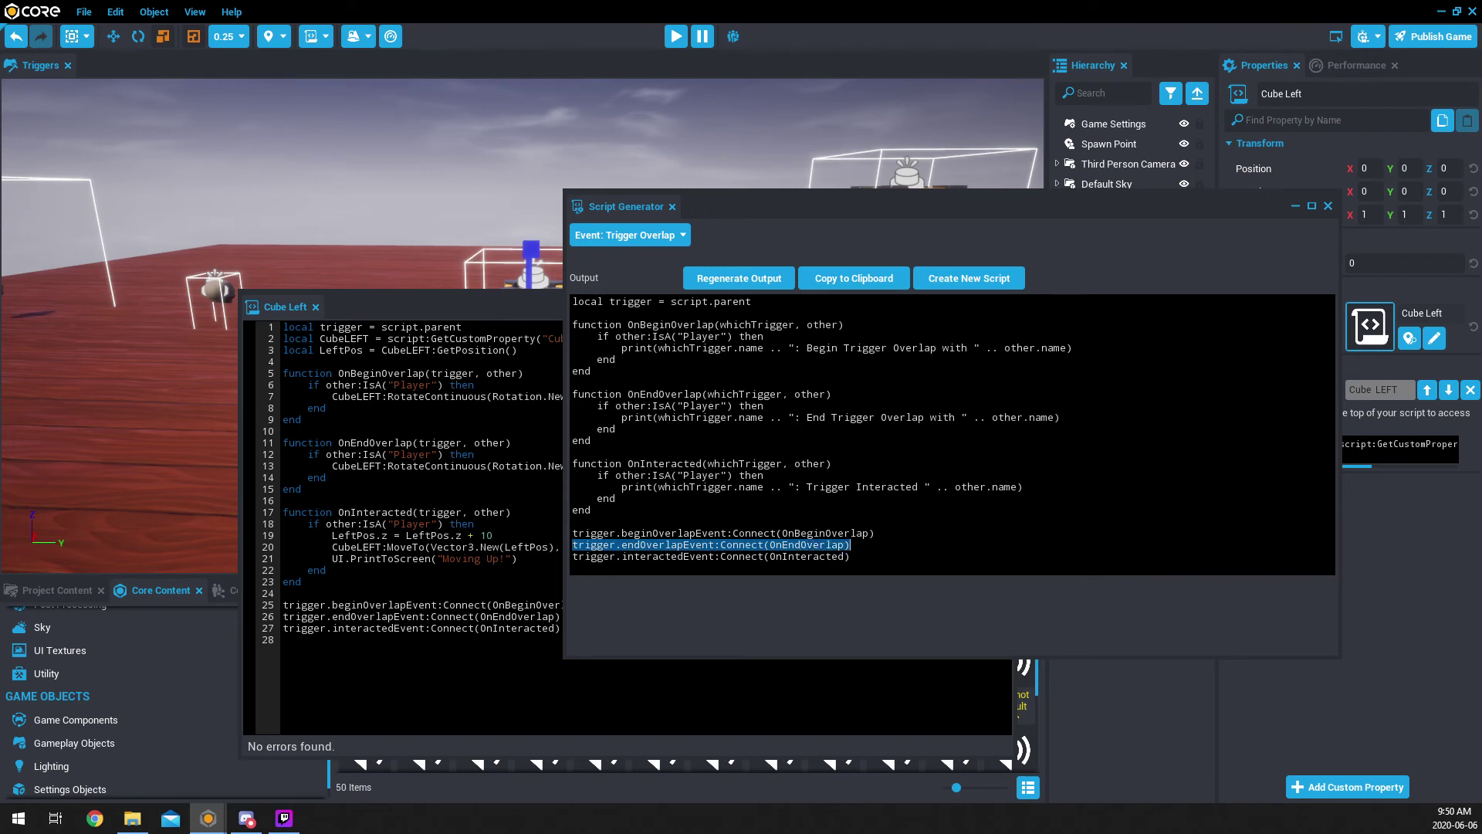
left_click(1328, 205)
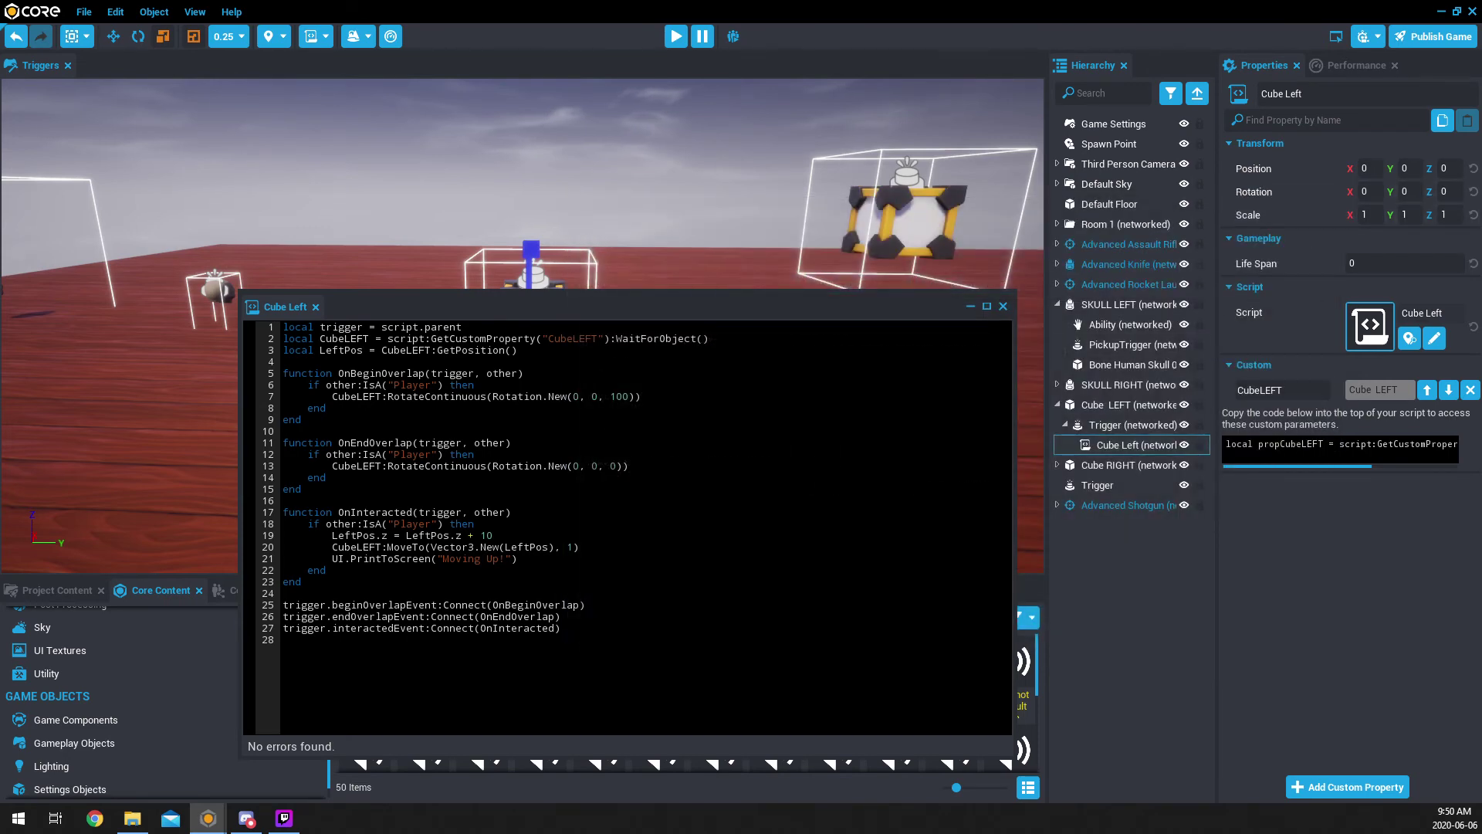
Step: Rename OnBeginOverlap to SpinCube in both the function definition and the beginOverlapEvent connection
left_click_drag(493, 605, 576, 605)
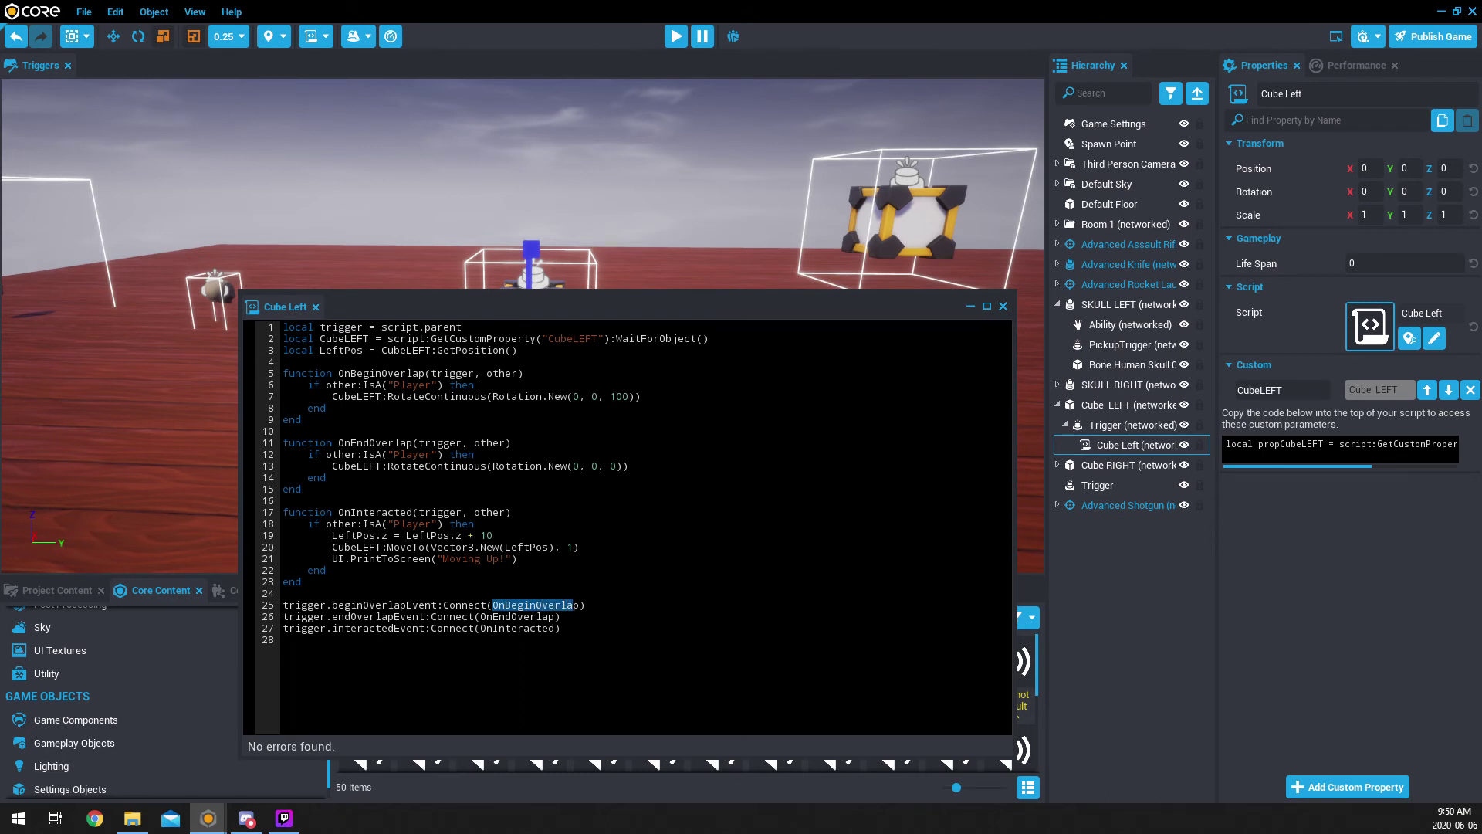
left_click_drag(340, 373, 425, 373)
type("Spin")
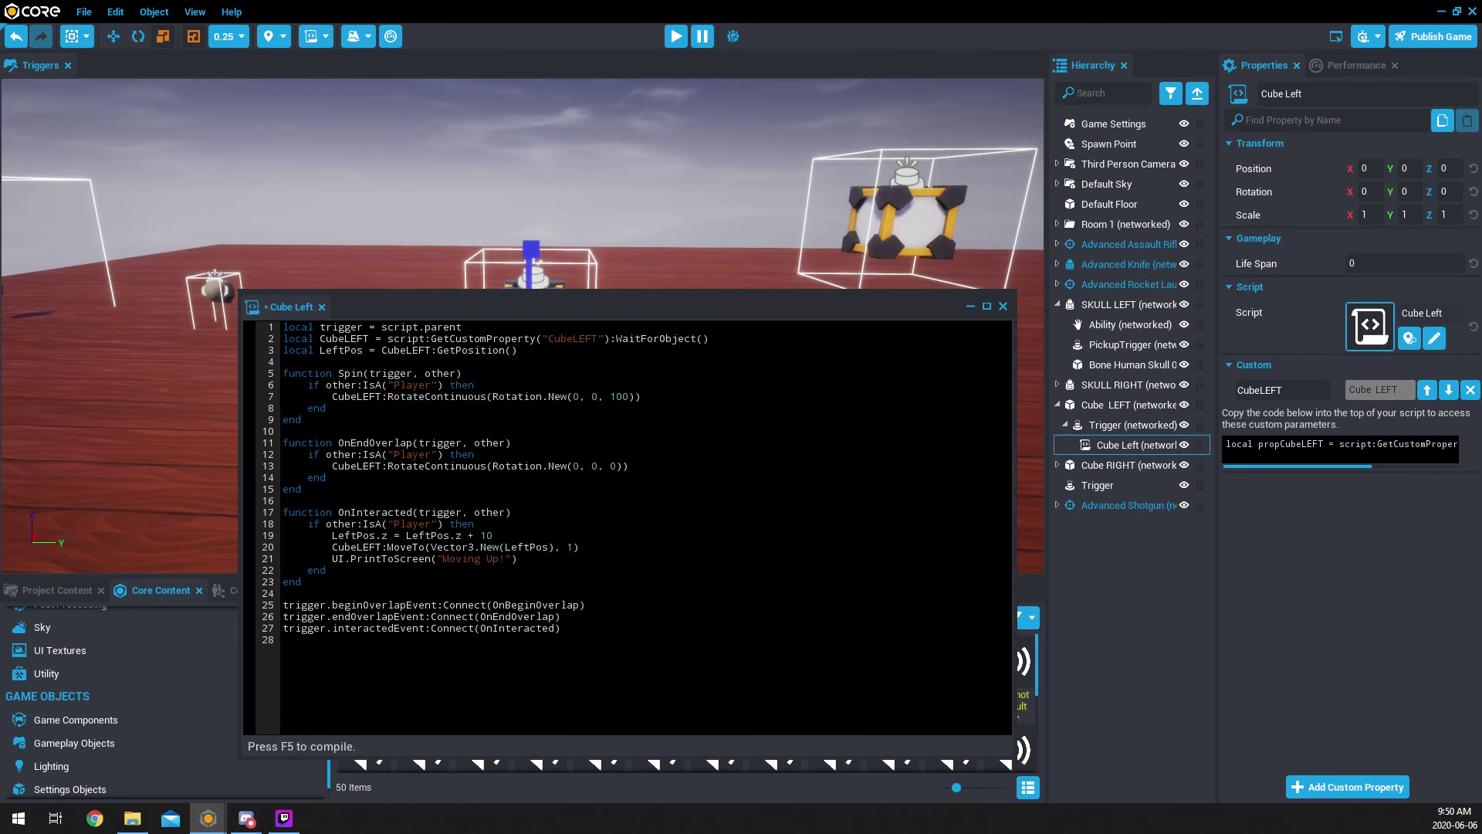
type("Cube")
double_click(521, 606)
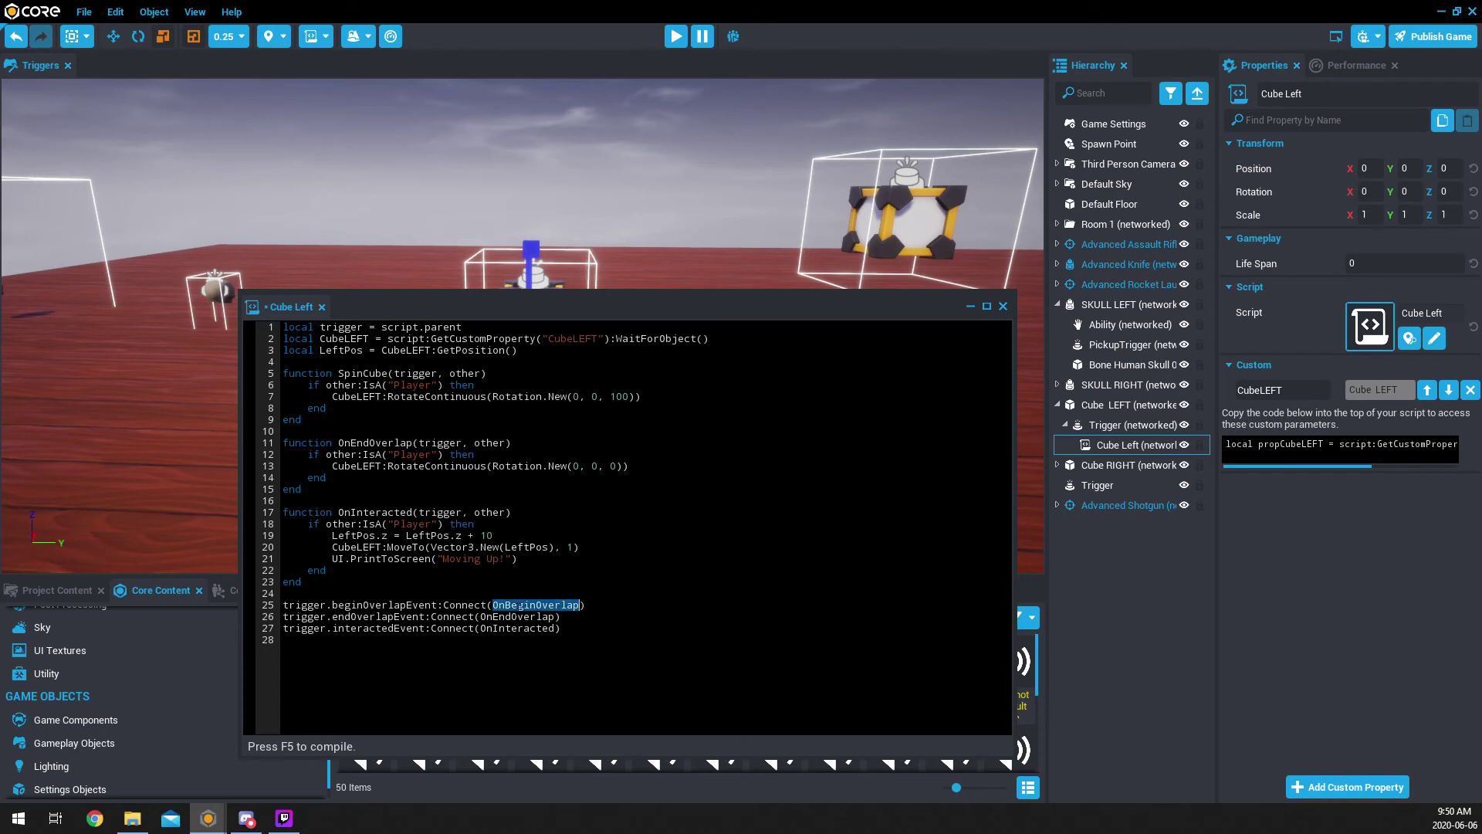
type("SpinCube")
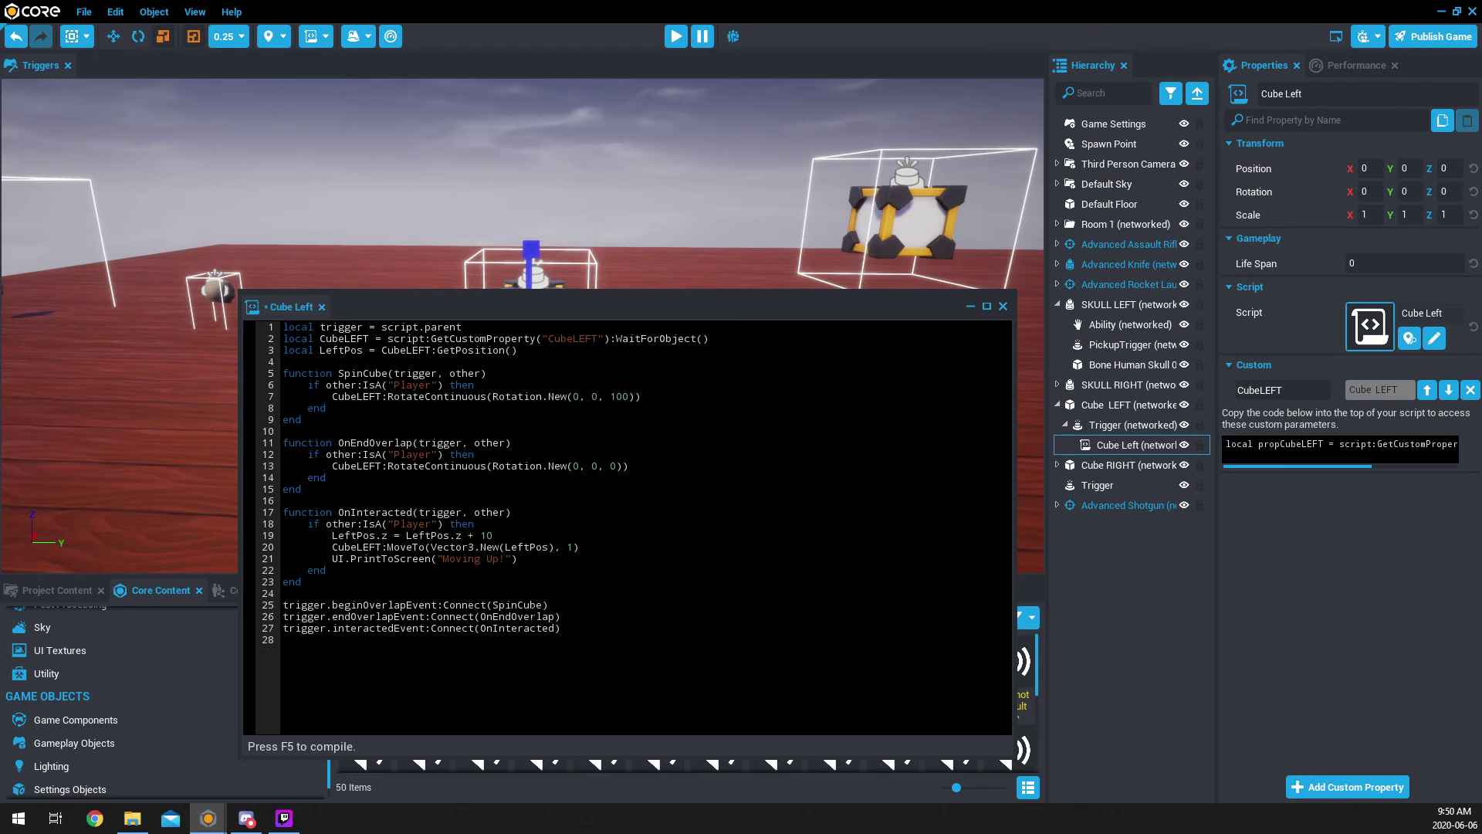
left_click_drag(493, 605, 542, 606)
left_click_drag(339, 374, 388, 374)
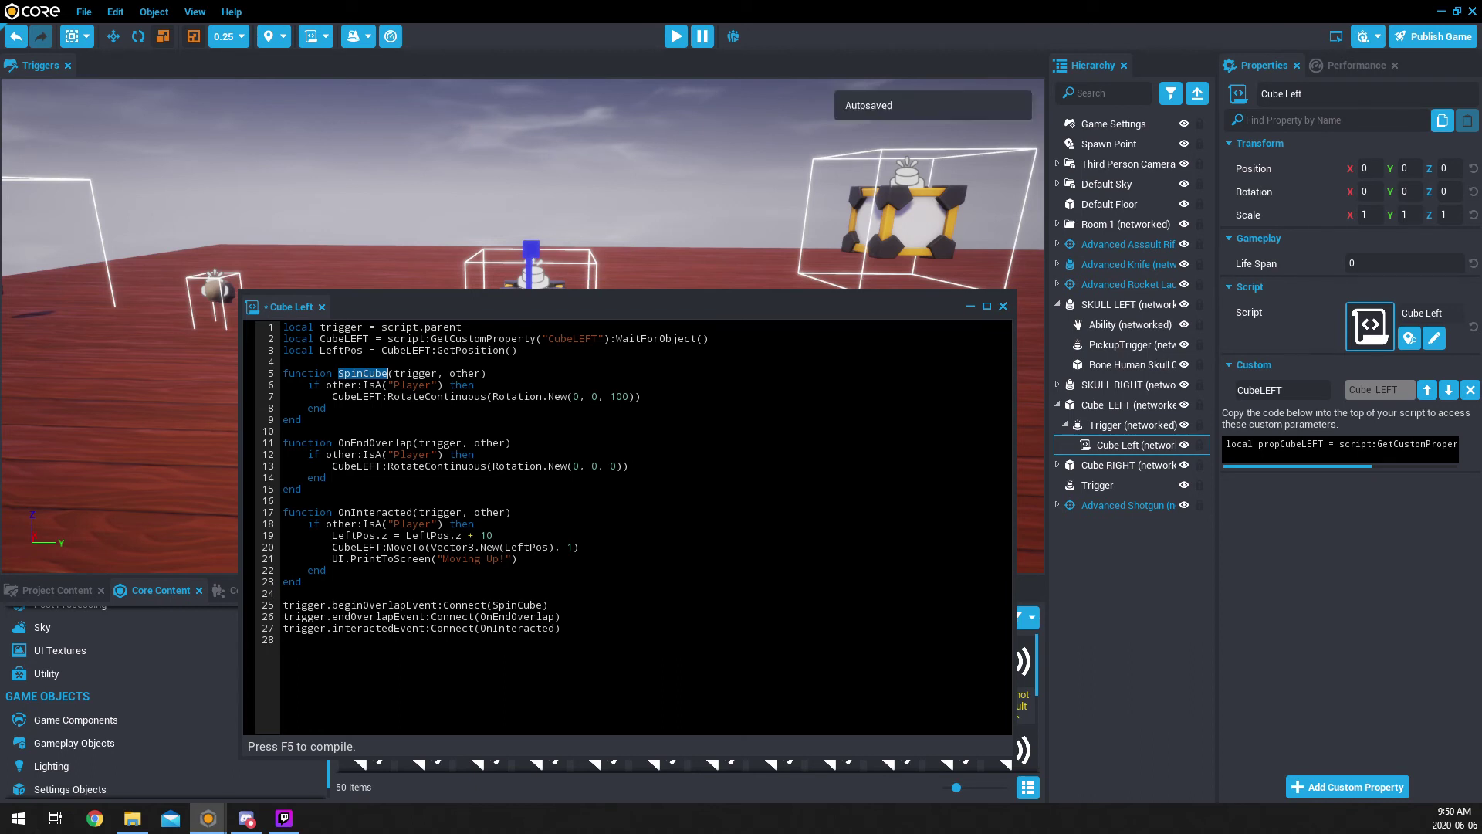
Step: Set the last Rotation.New value in SpinCube to 1000, then save and close the script
left_click_drag(338, 396, 376, 396)
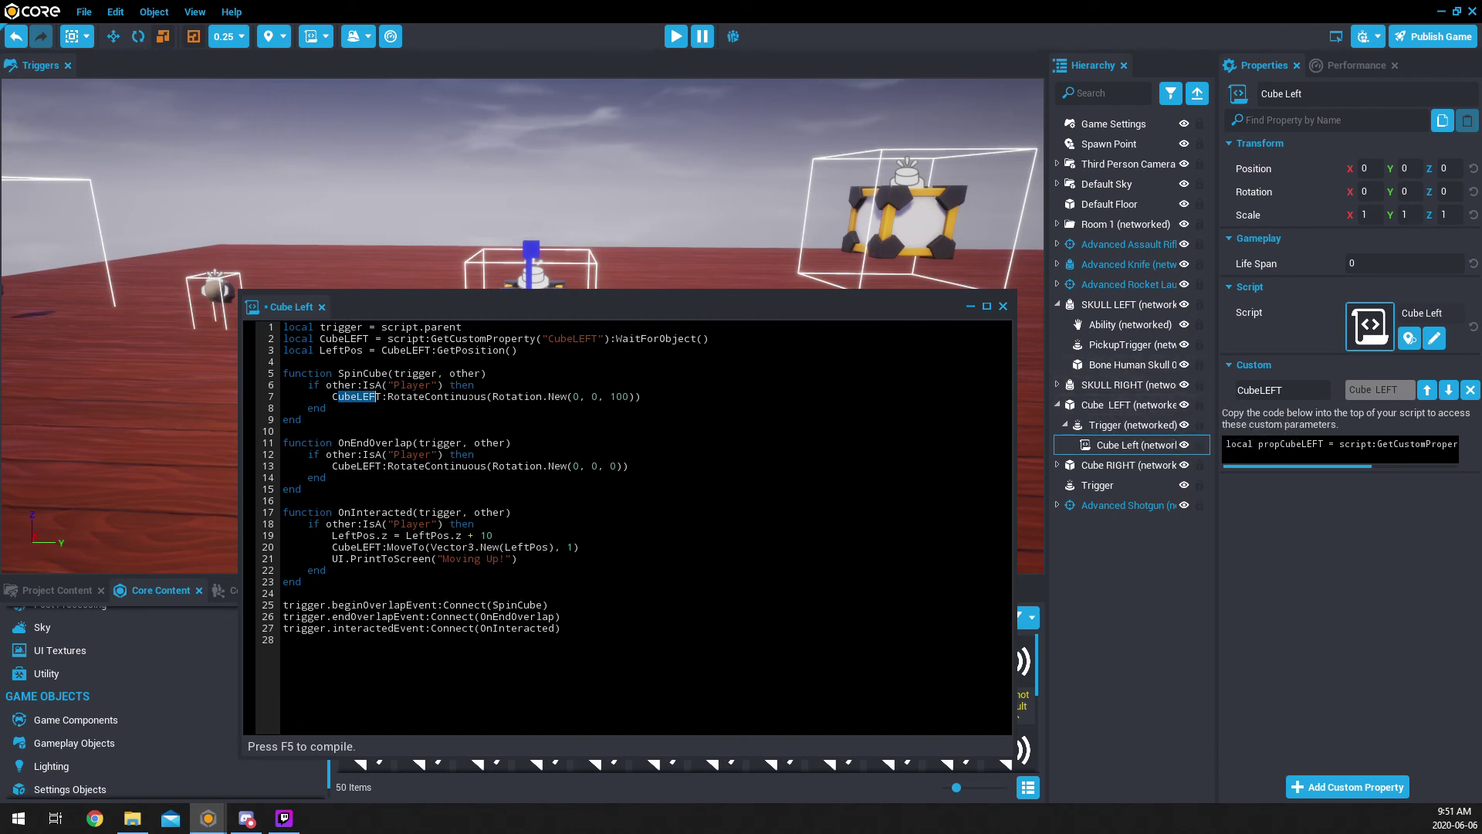
left_click_drag(493, 396, 567, 396)
left_click(573, 396)
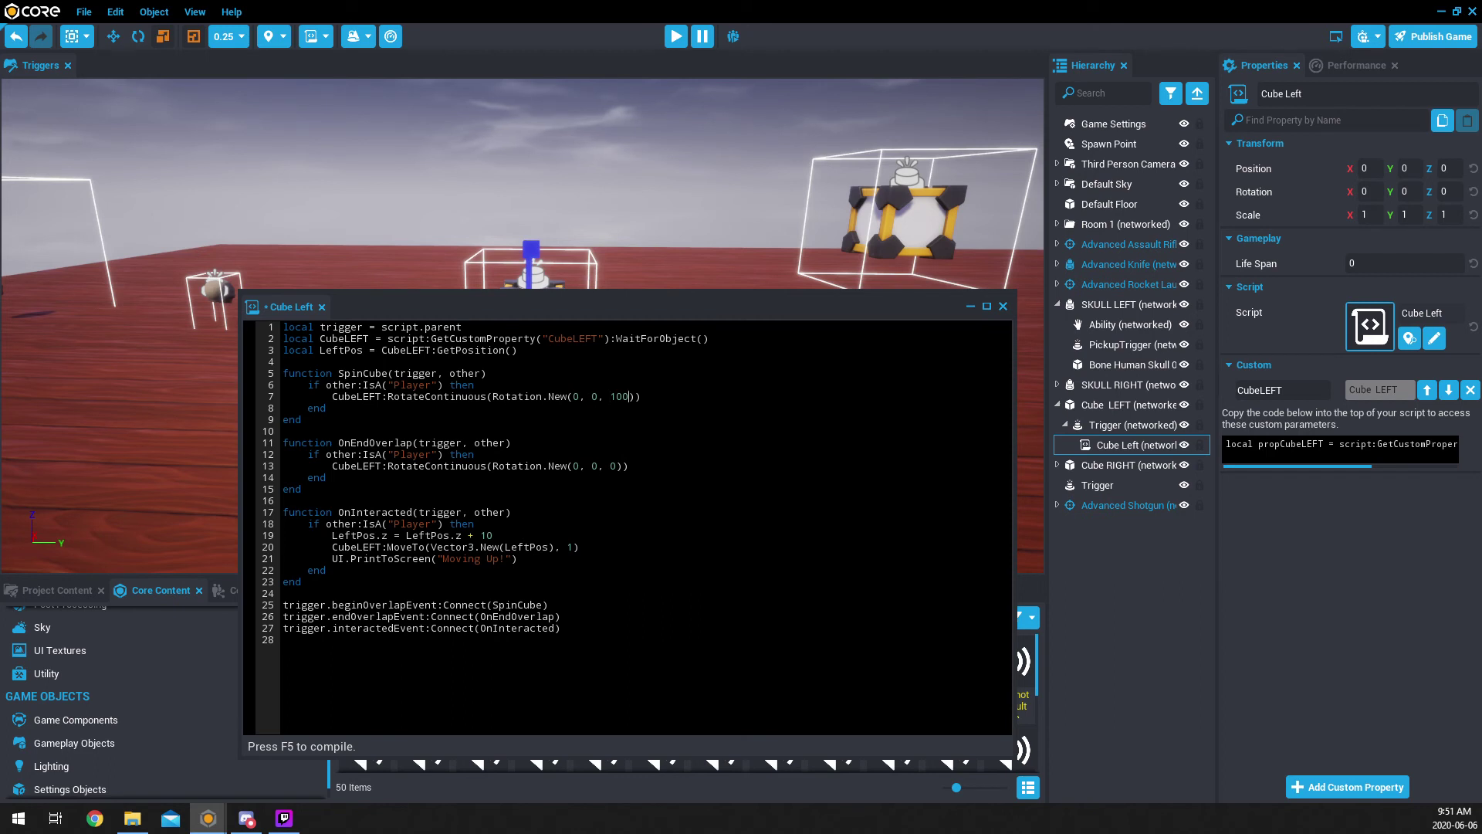
type("0")
key("ctrl+s")
left_click(1003, 307)
Step: Preview the game, walk to the left cube to test its spin and Move Up interaction, and stop the preview
left_click(674, 47)
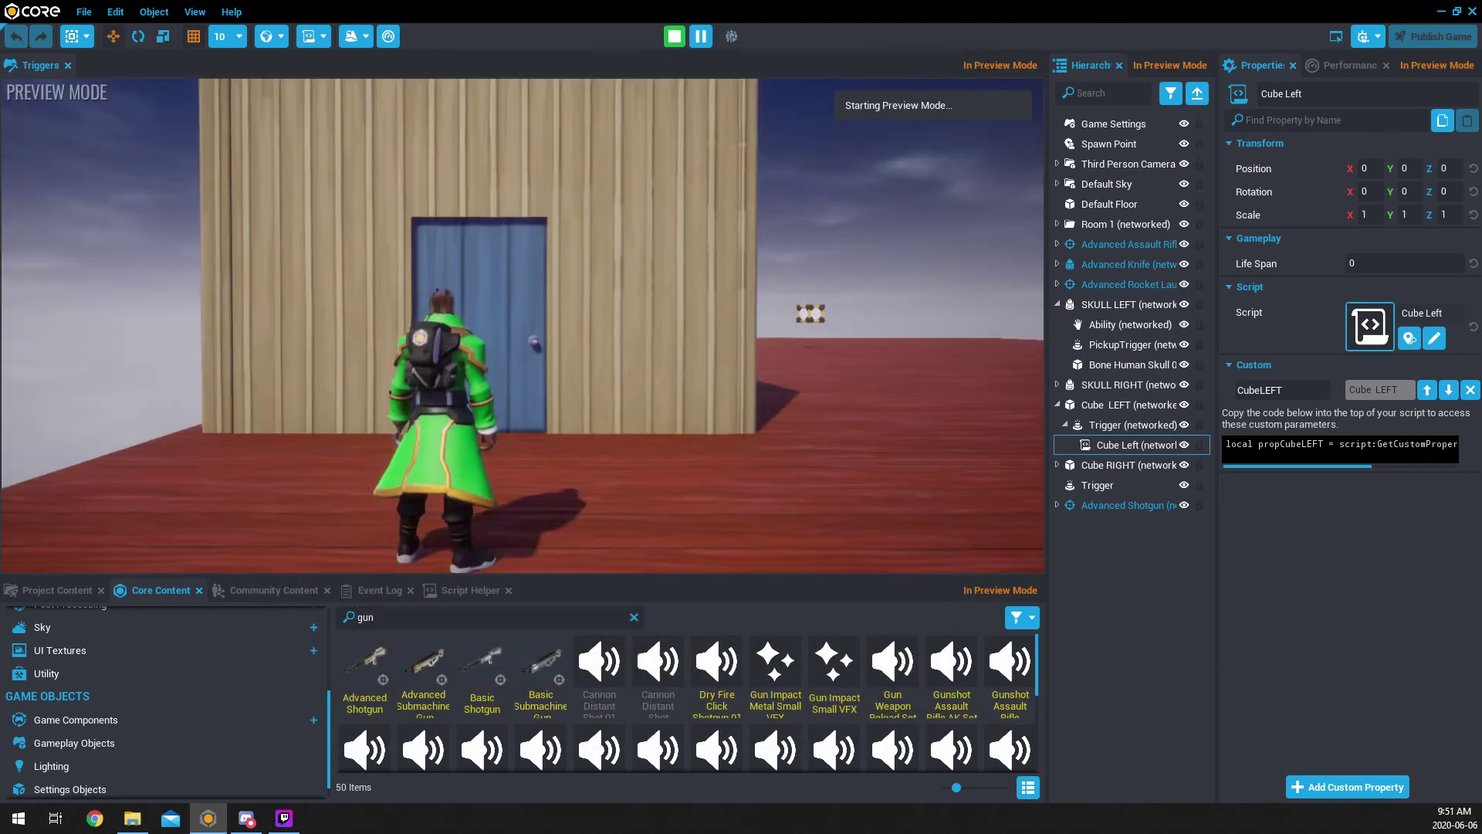
key("w")
key("w")
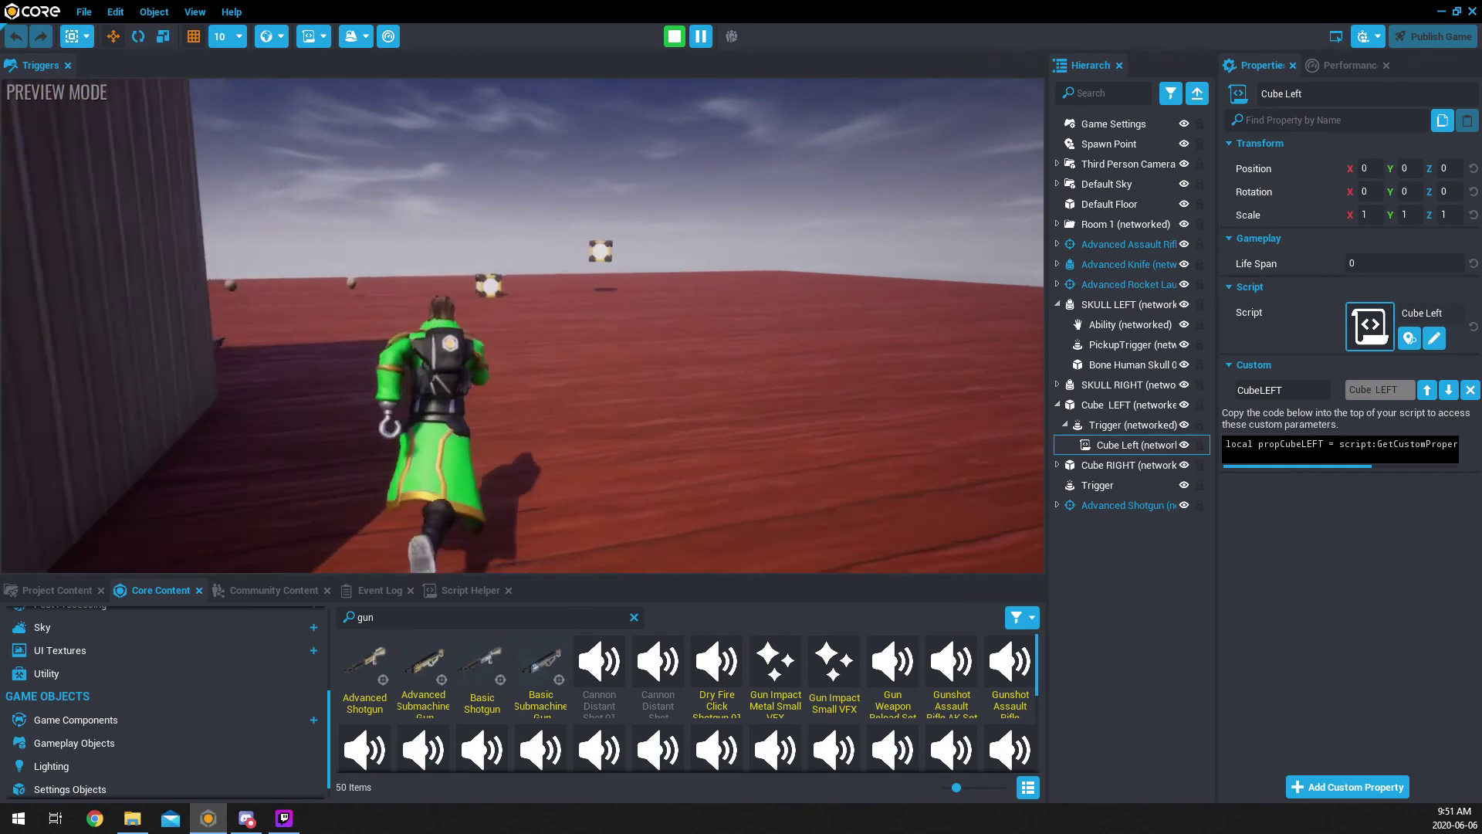
key("w")
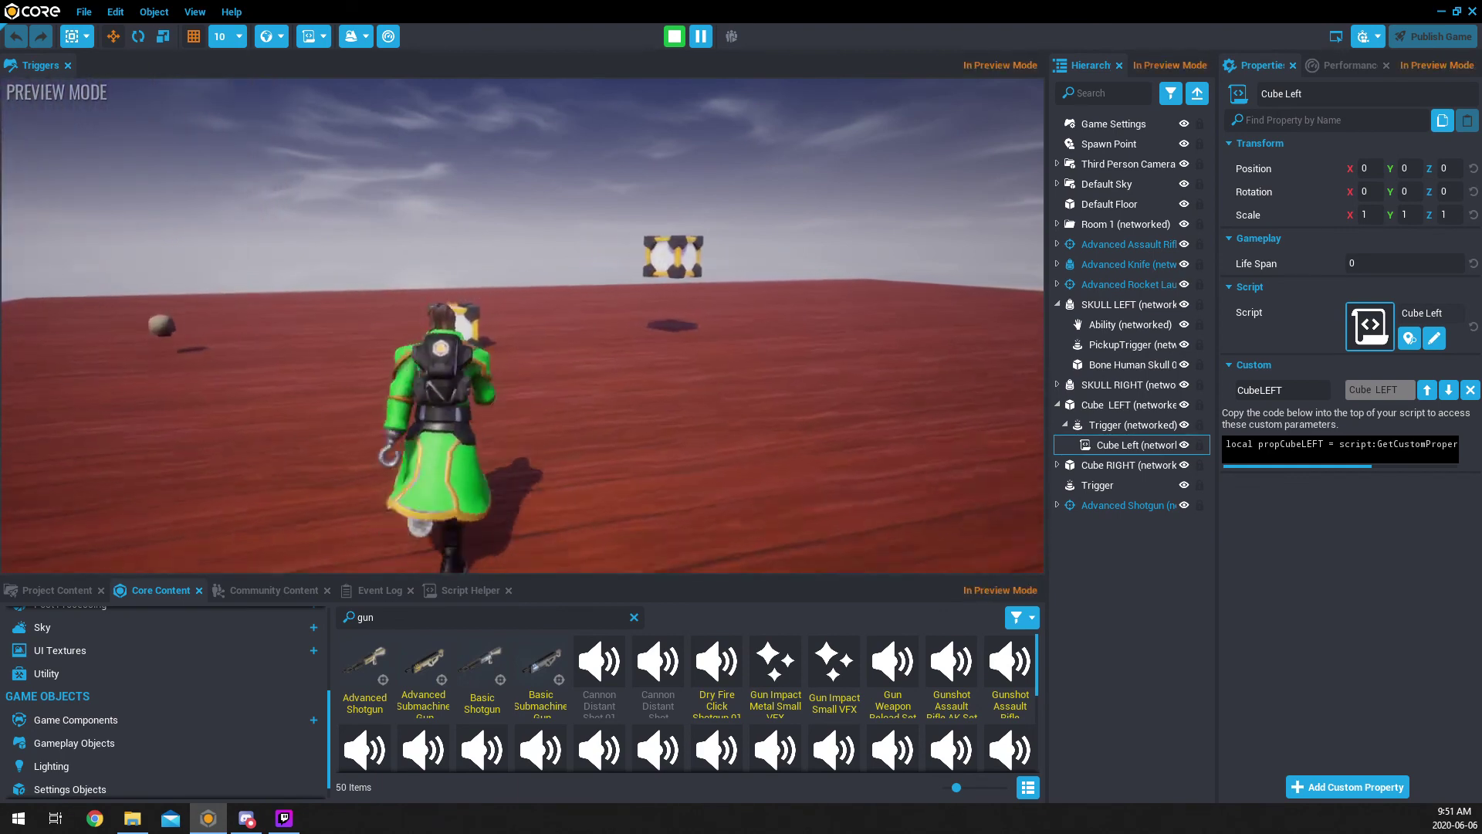
key("w")
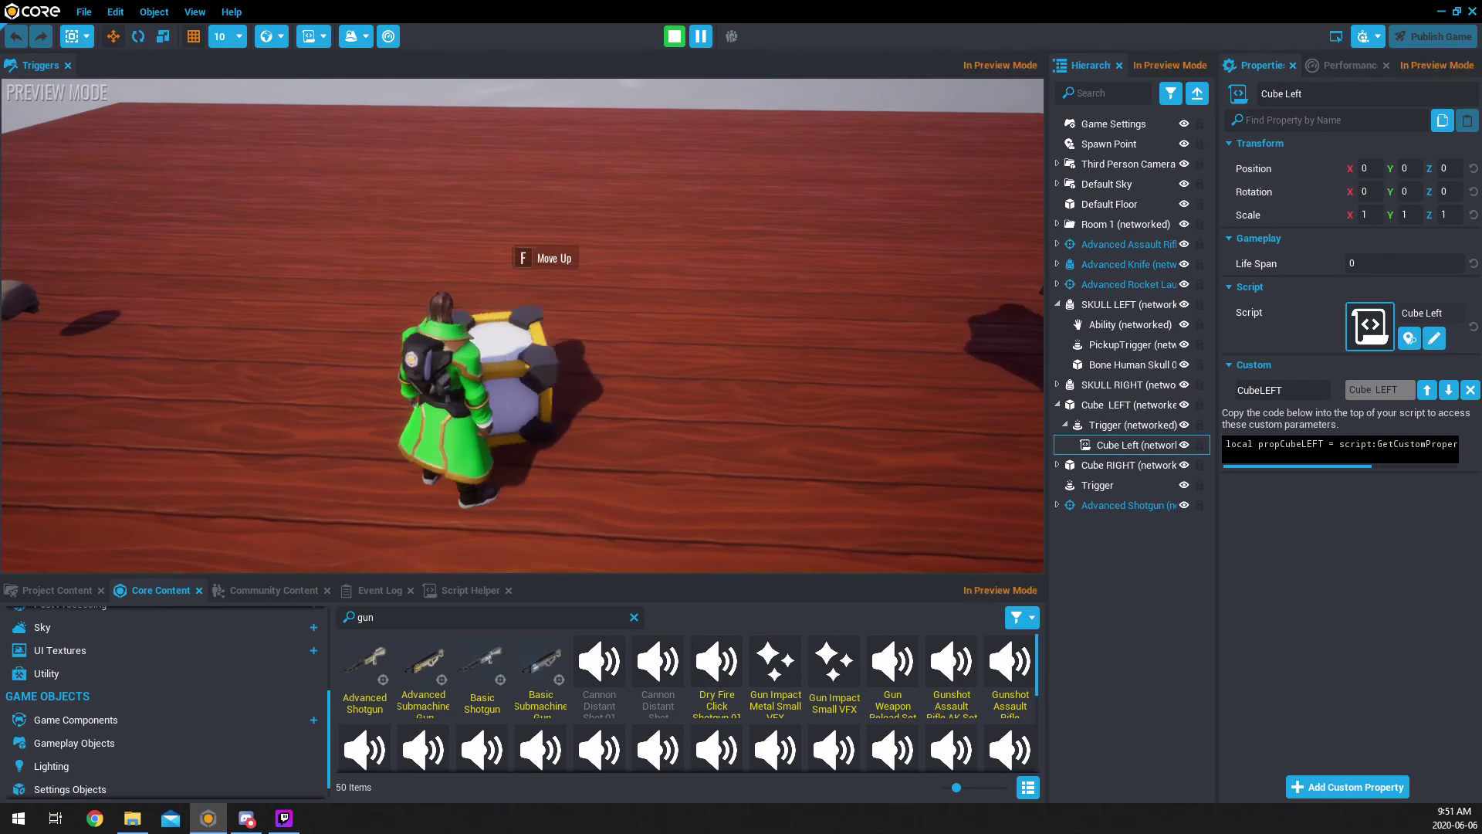
key("f")
key("w")
key("s")
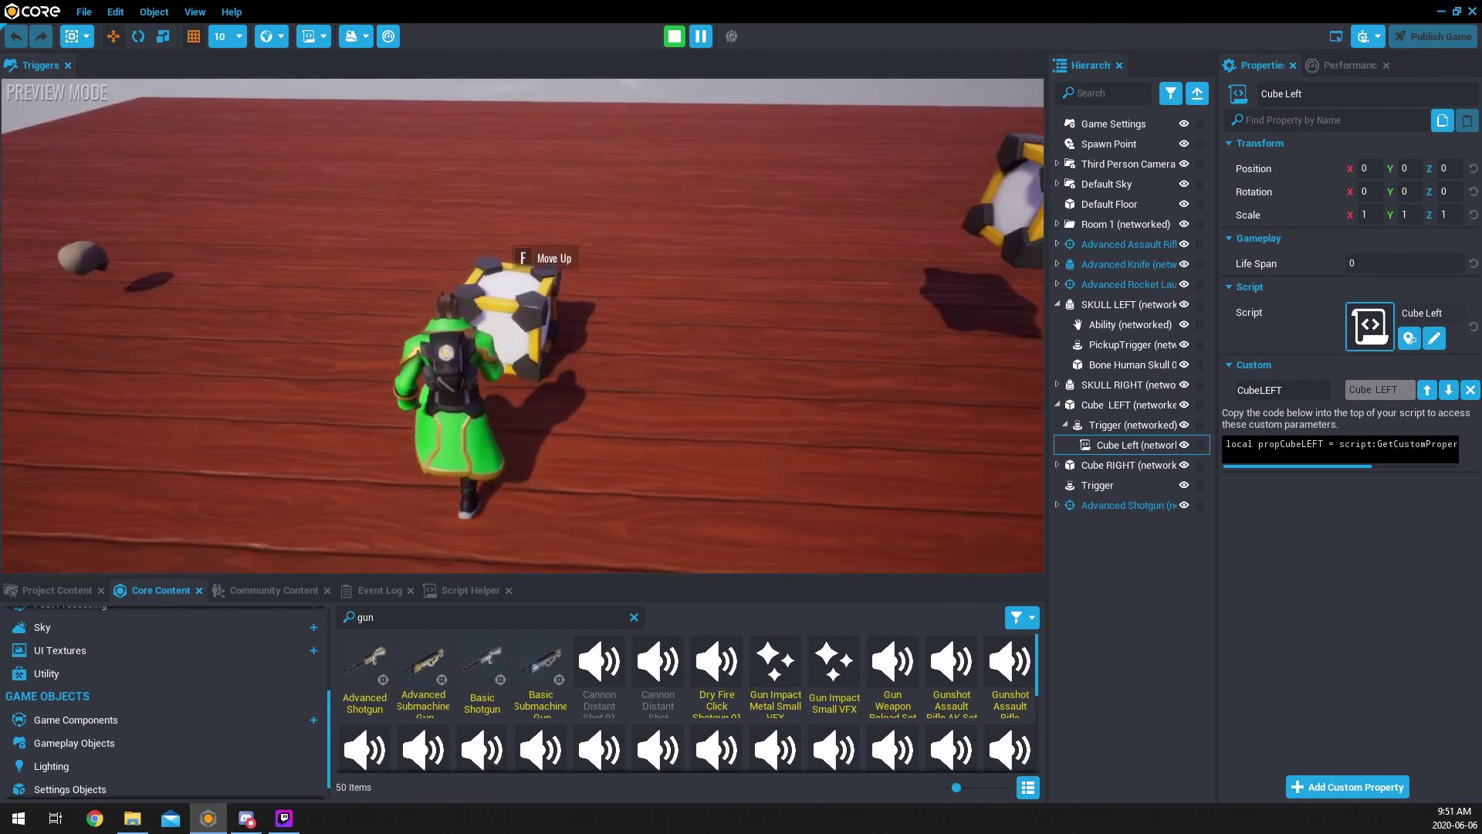
key("Escape")
Step: Reopen the Cube Left script, set SpinCube's last Rotation.New value to 100 and save
double_click(1135, 446)
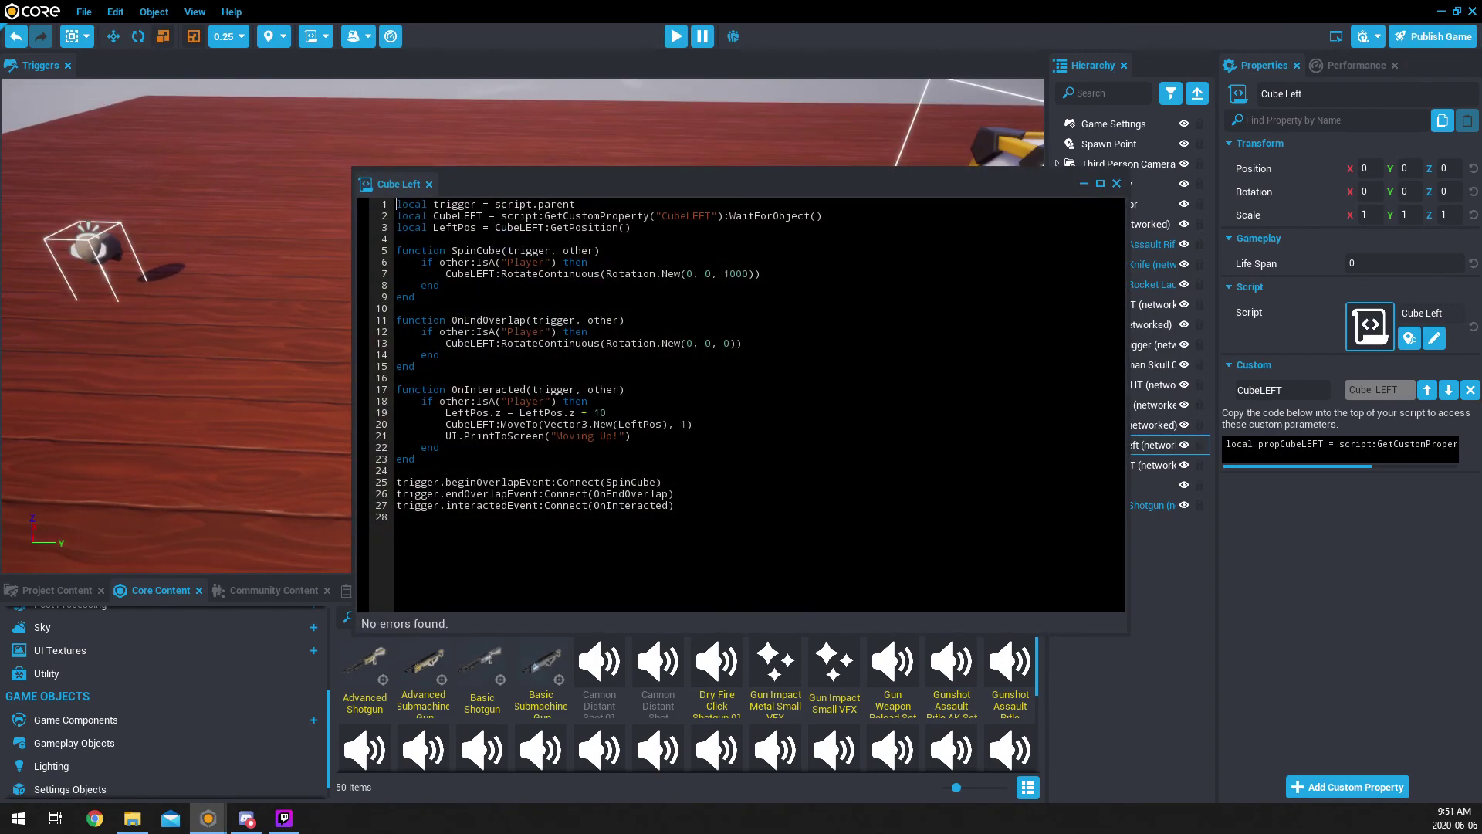
left_click(749, 275)
key("BackSpace")
key("ctrl+s")
Step: Rename OnEndOverlap to StopCube in both the endOverlapEvent connection and the function definition
left_click_drag(408, 495, 538, 494)
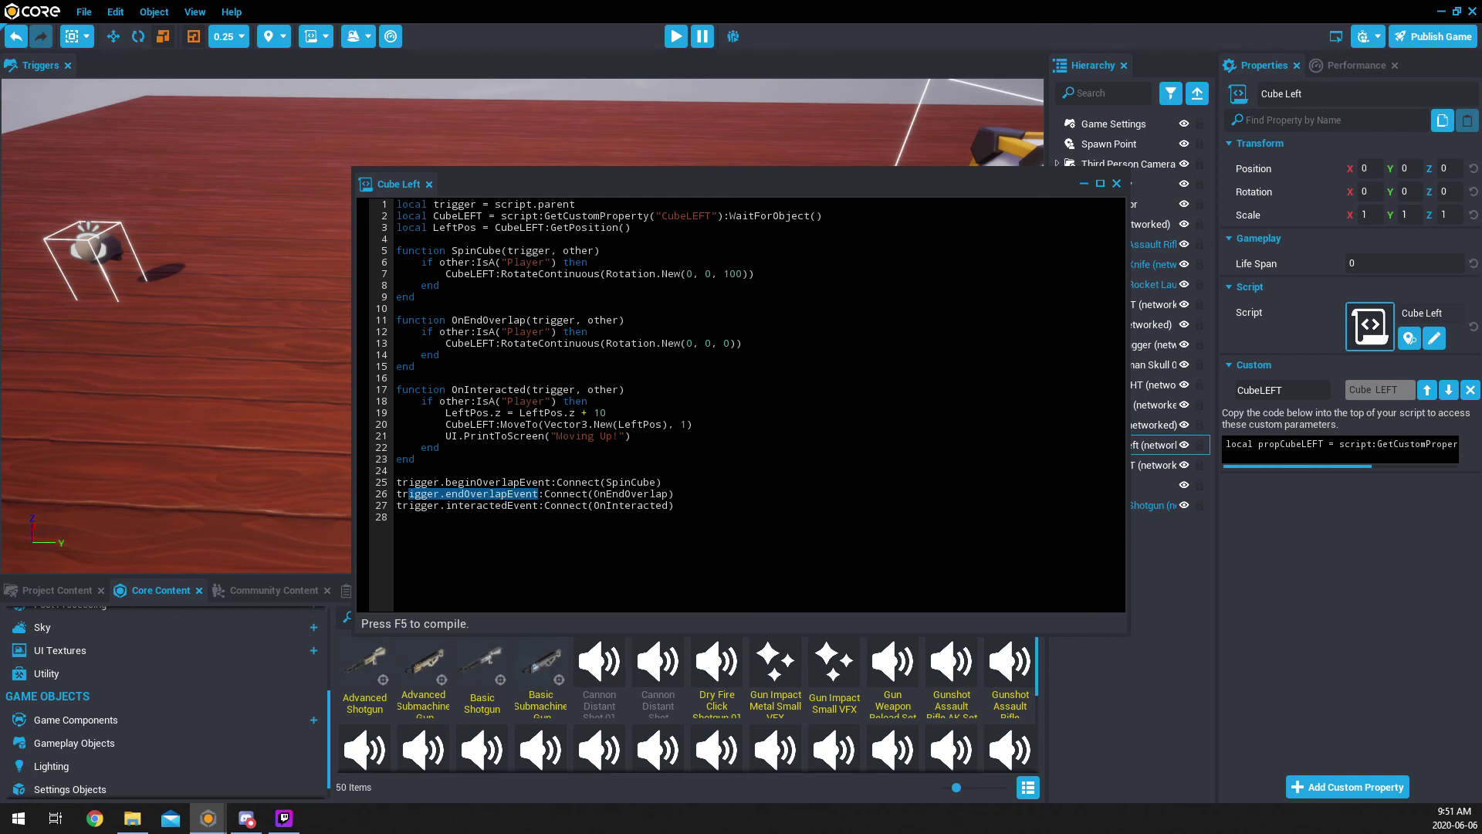
left_click_drag(594, 494, 669, 494)
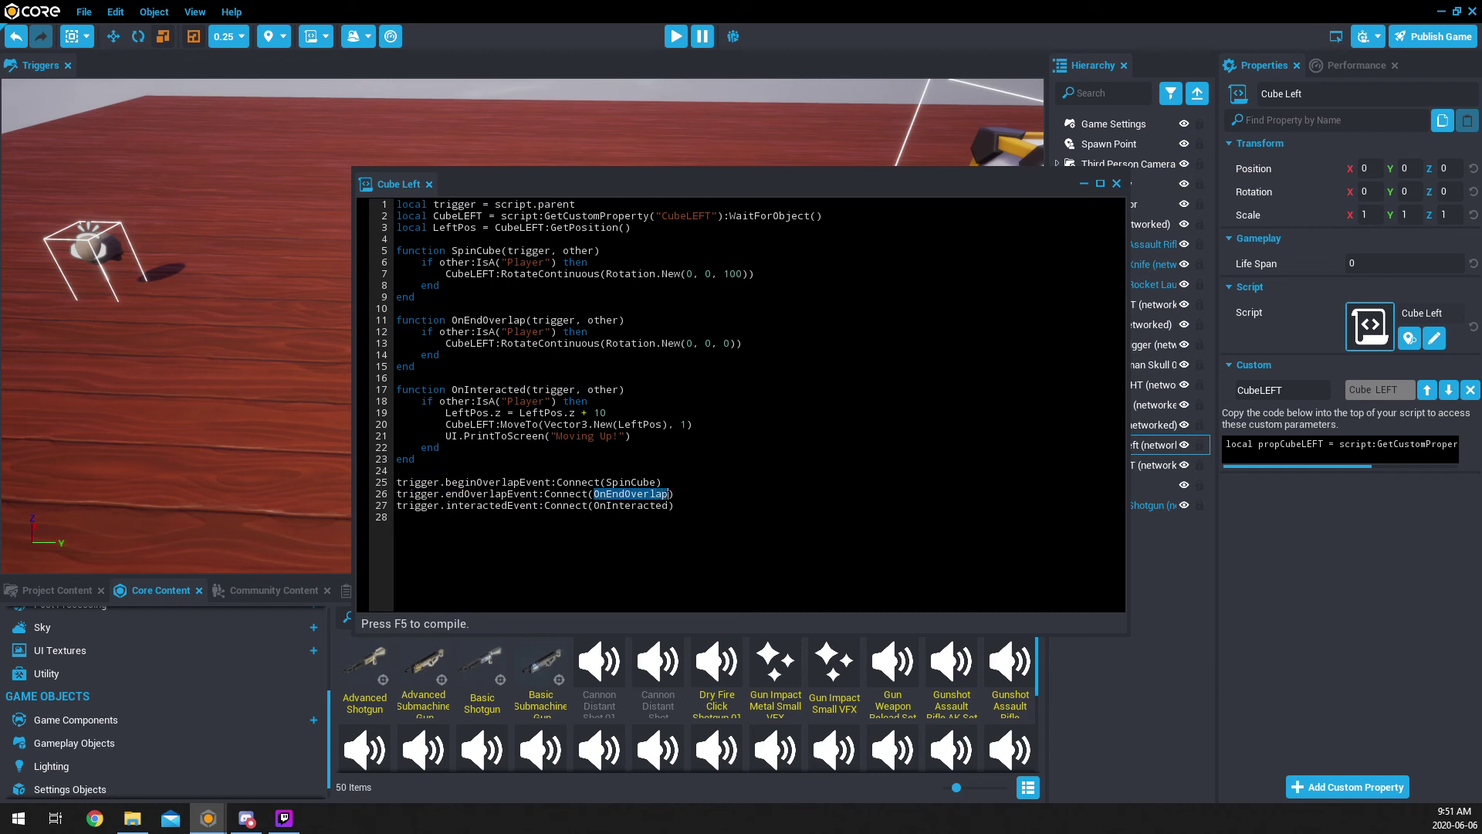
type("Stop")
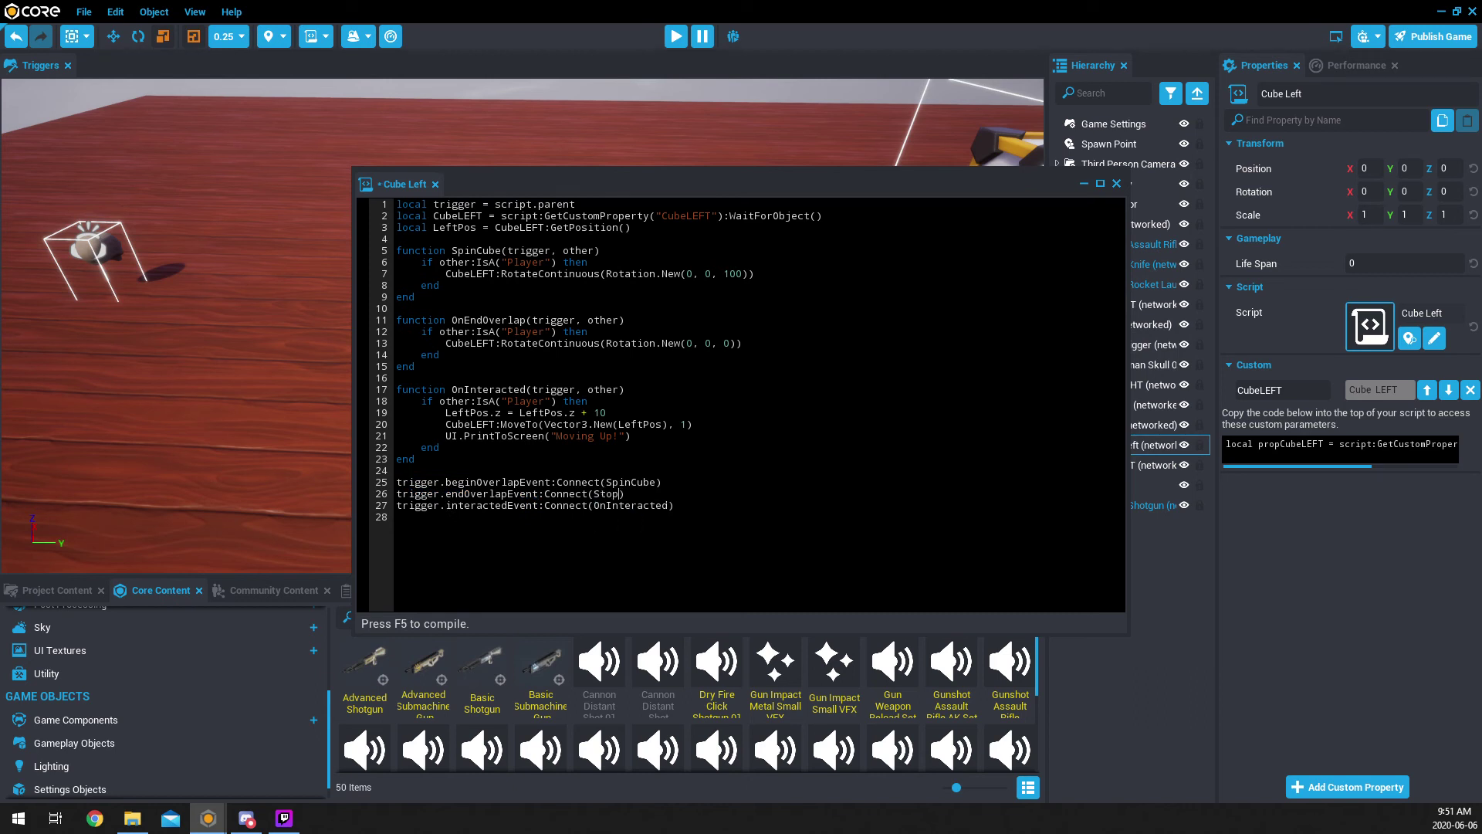
type("Cube")
double_click(484, 319)
type("Stop")
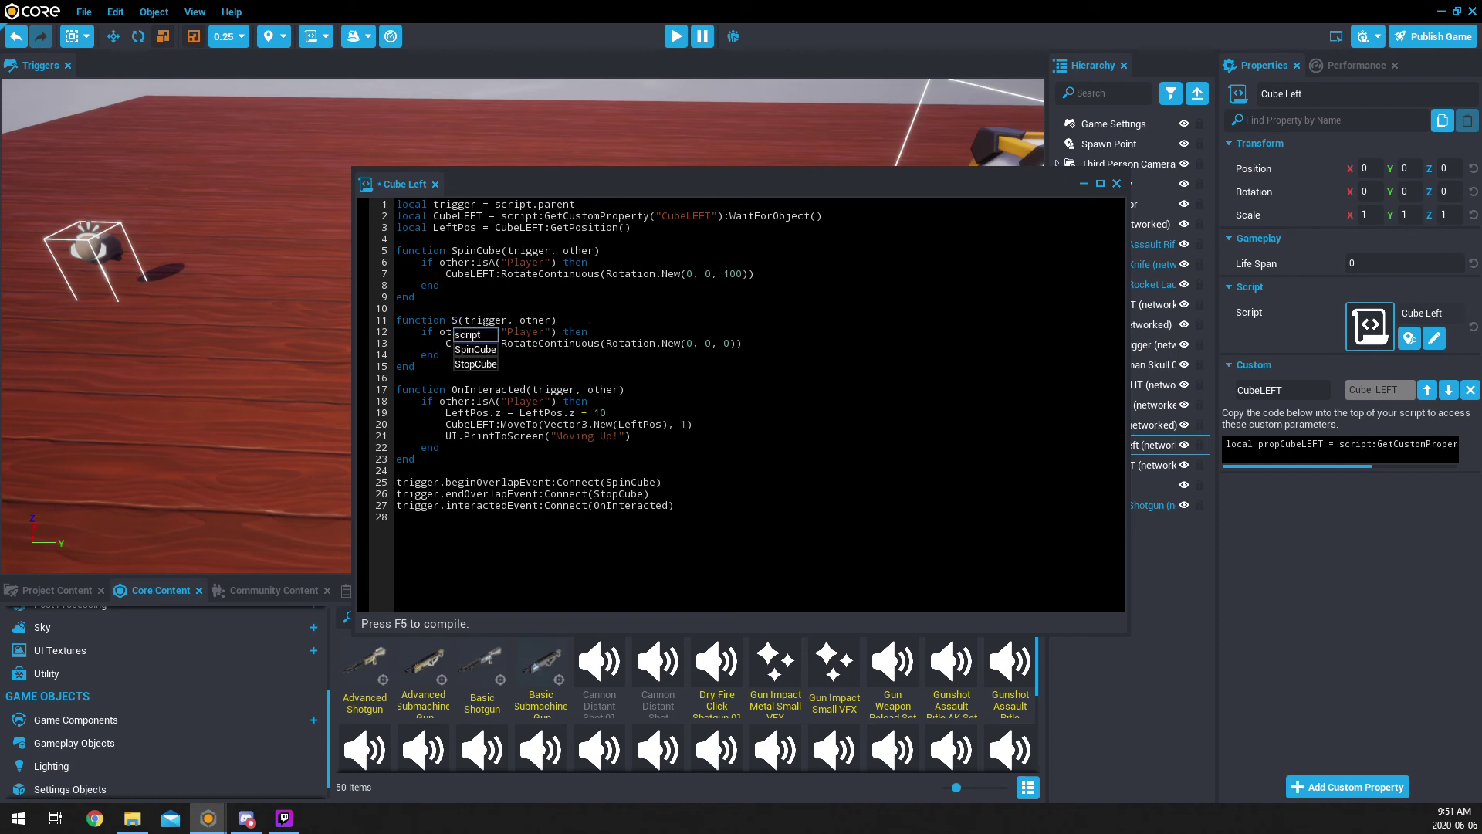
key("BackSpace")
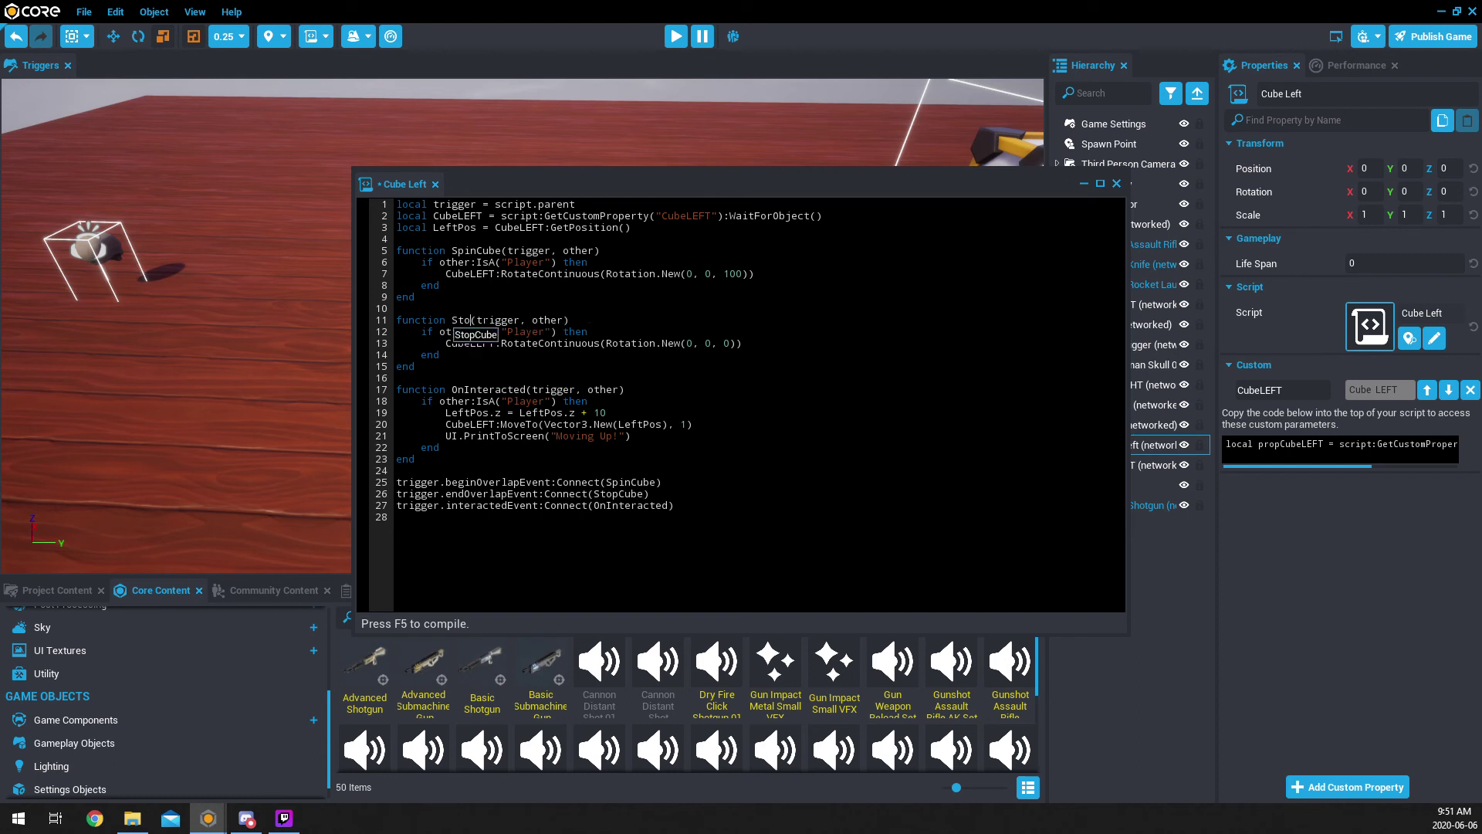
key("Tab")
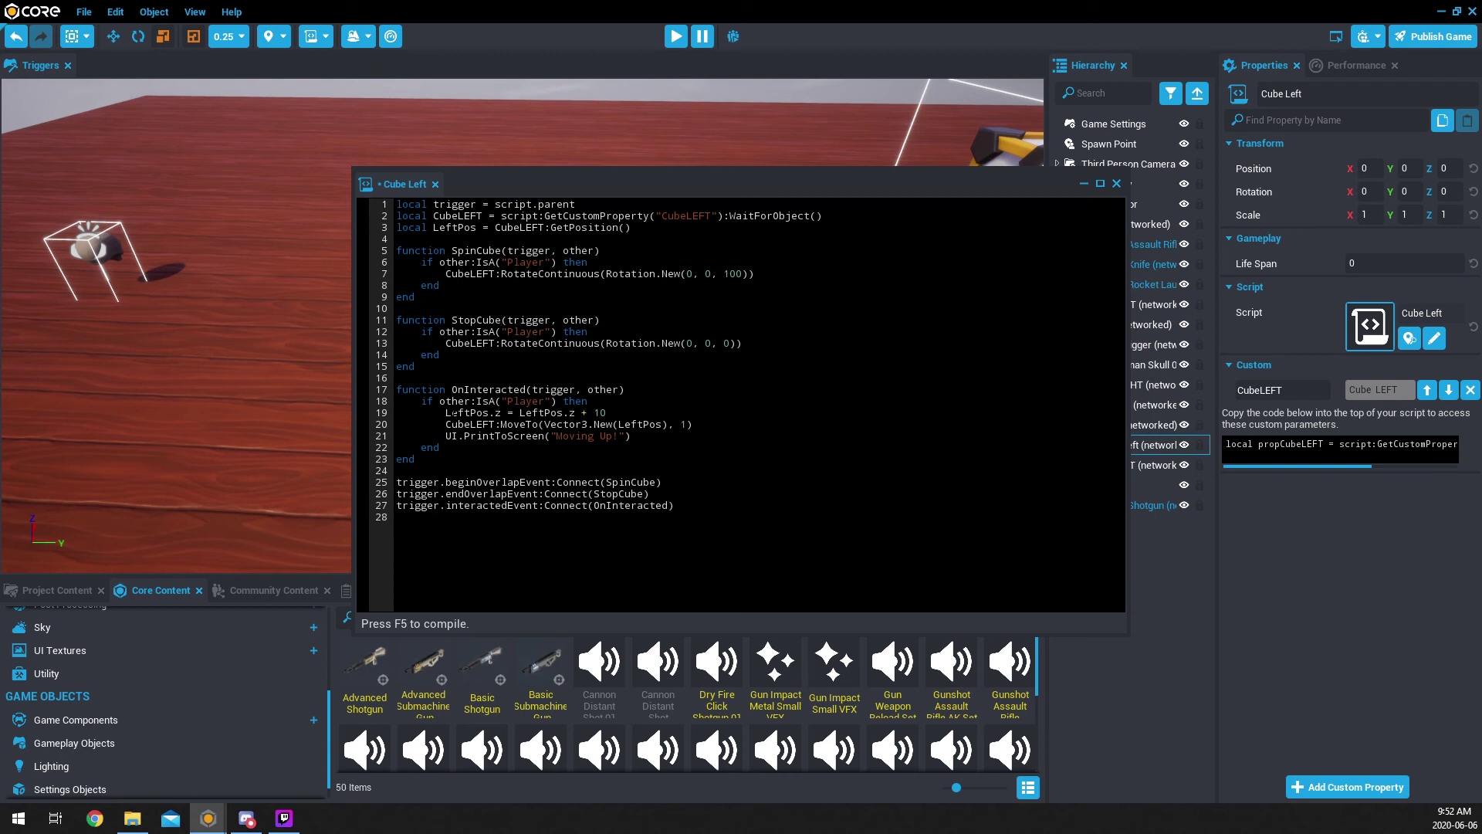
Step: Examine how LeftPos gets the cube's position and how OnInteracted raises its z value and passes it to MoveTo
left_click_drag(434, 227, 483, 227)
double_click(565, 228)
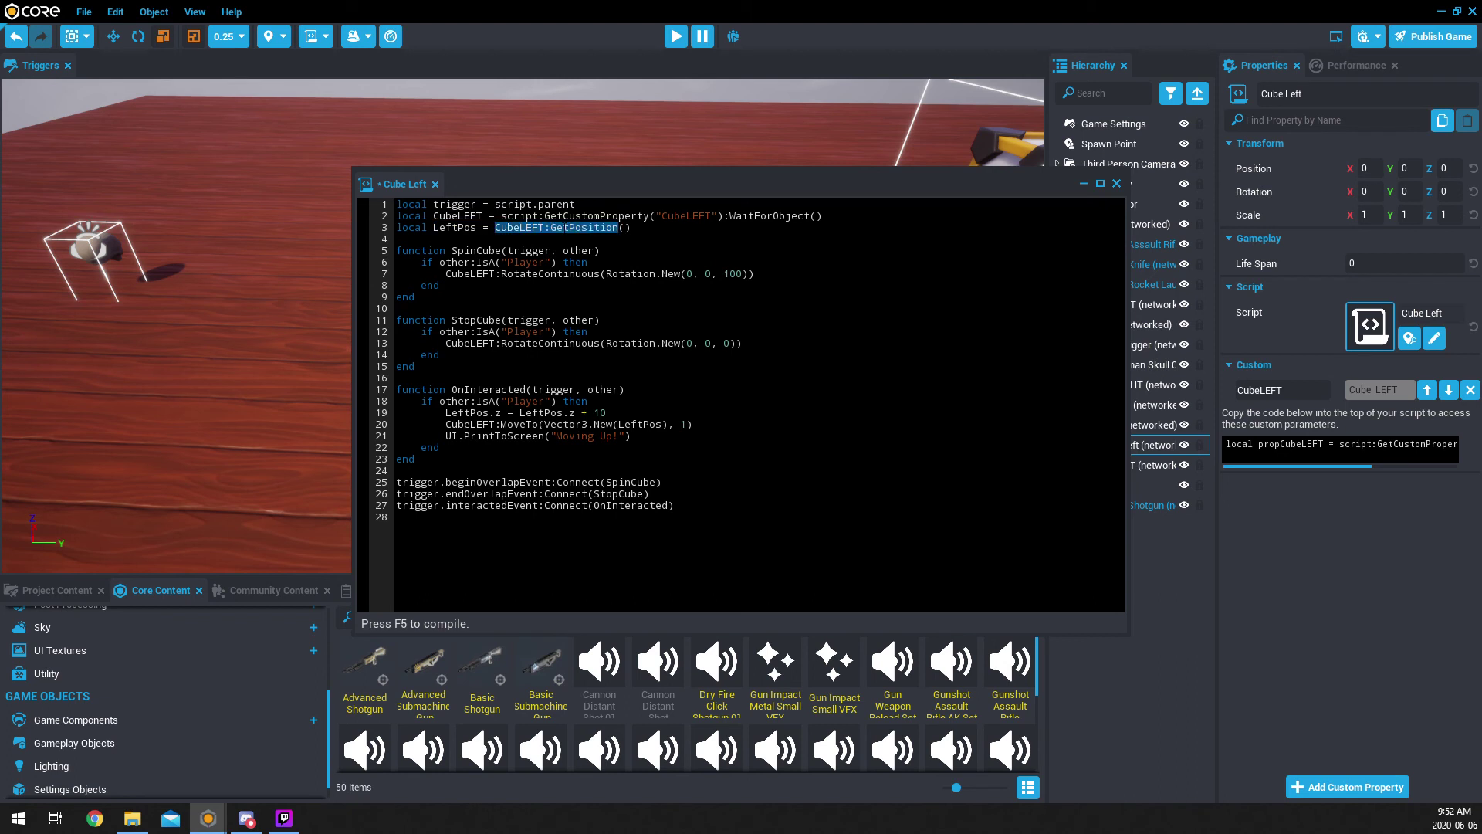
left_click(510, 228)
double_click(510, 228)
left_click(510, 228)
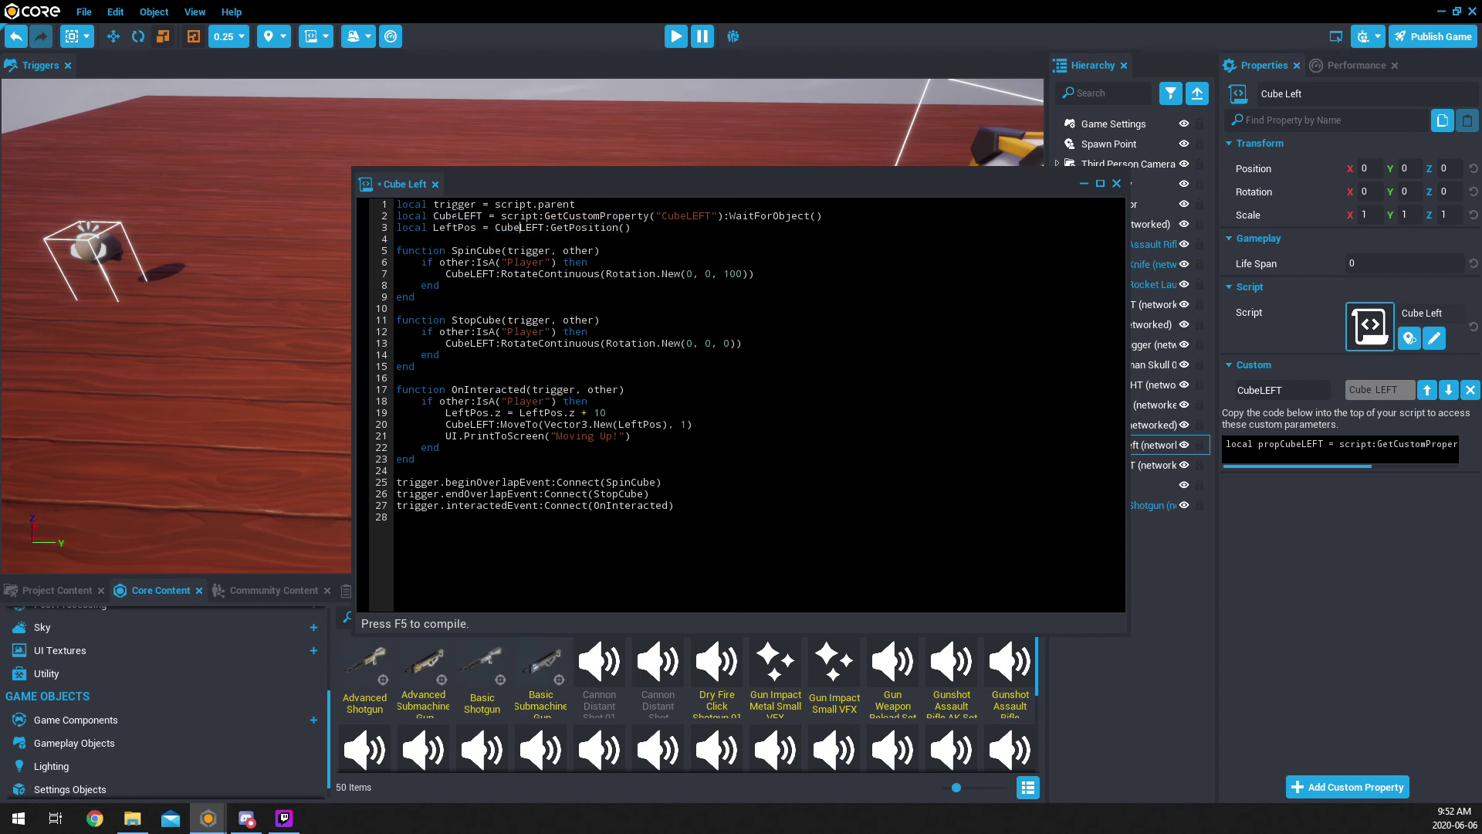
left_click_drag(544, 228, 632, 228)
left_click_drag(452, 412, 556, 413)
left_click_drag(532, 412, 607, 412)
left_click_drag(445, 424, 613, 424)
Step: Try 0, 0, 100 in place of LeftPos in OnInteracted's Vector3.New call, and restore LeftPos
left_click_drag(618, 424, 662, 424)
type("0")
type("0, 100")
key("BackSpace")
key("BackSpace")
key("BackSpace")
key("BackSpace")
key("BackSpace")
key("BackSpace")
key("BackSpace")
key("BackSpace")
key("BackSpace")
type("Le")
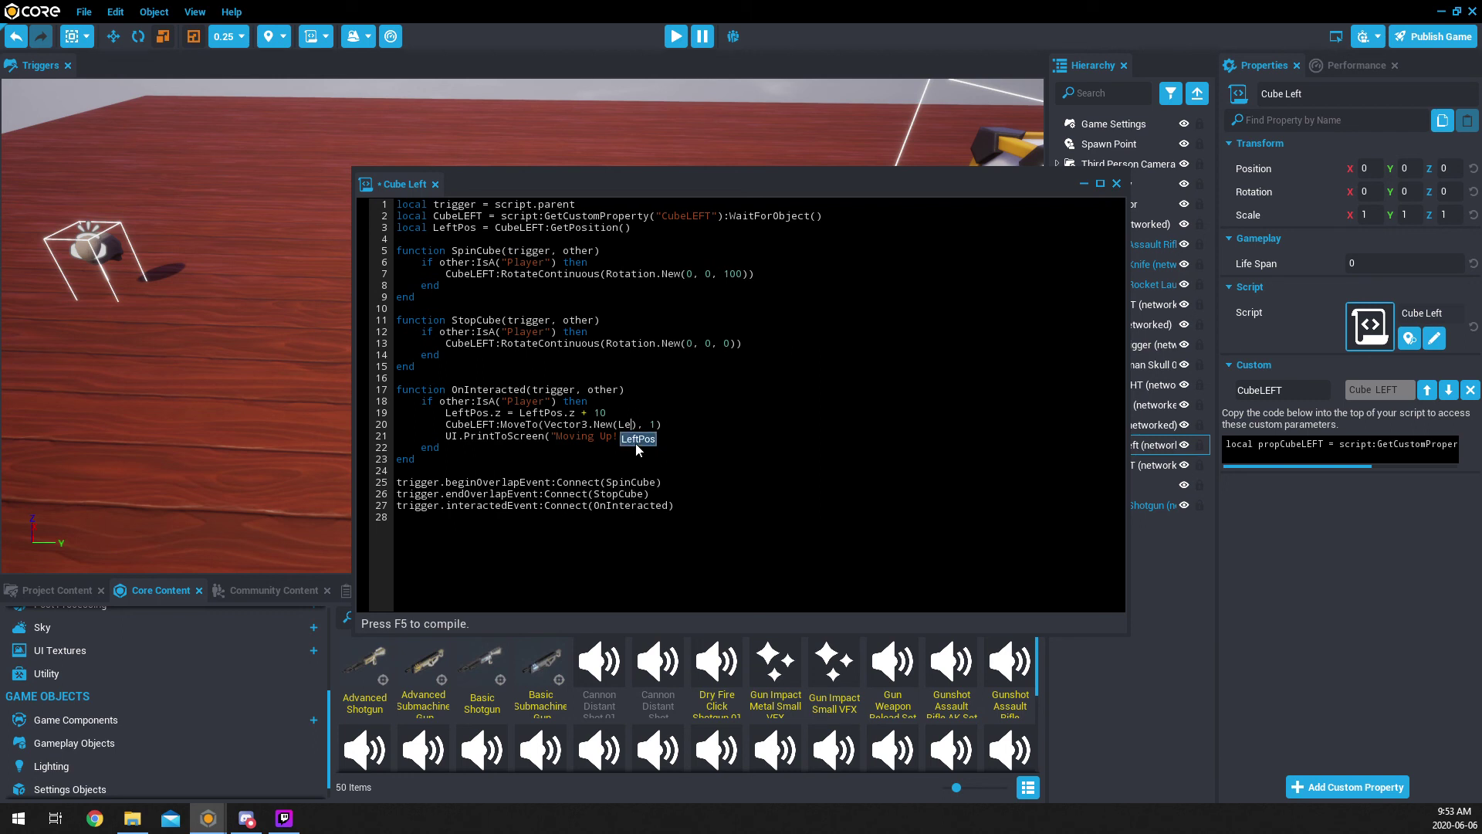
type("ftPos")
Step: Set the amount added to LeftPos.z in OnInteracted to 100, then save and close the script
double_click(683, 424)
type("0")
key("ctrl+s")
left_click(1117, 183)
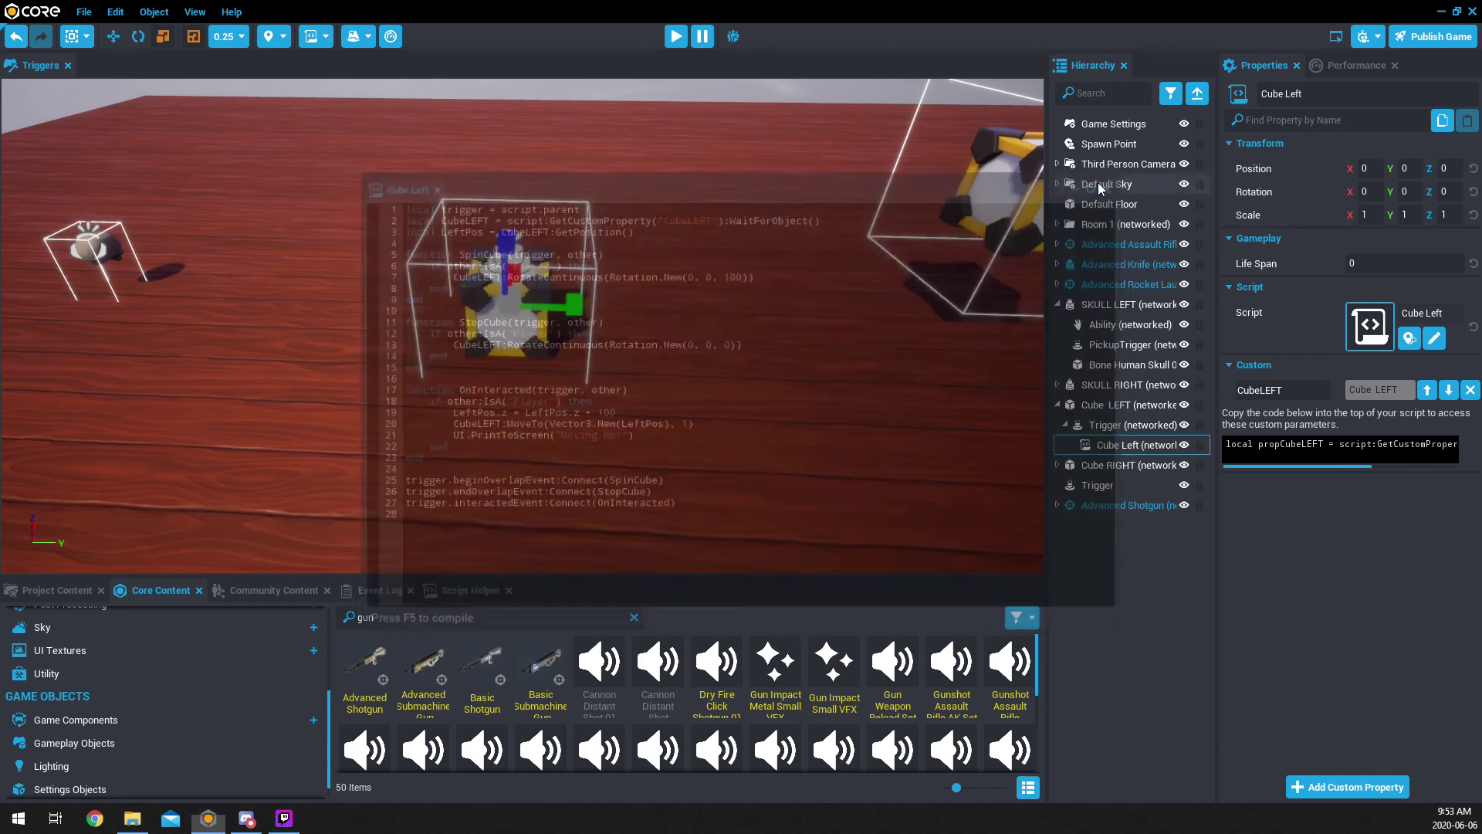
Step: Preview the game, run to the left cube, trigger Move Up repeatedly while jumping to reach it, and stop the preview
left_click(676, 36)
key("w")
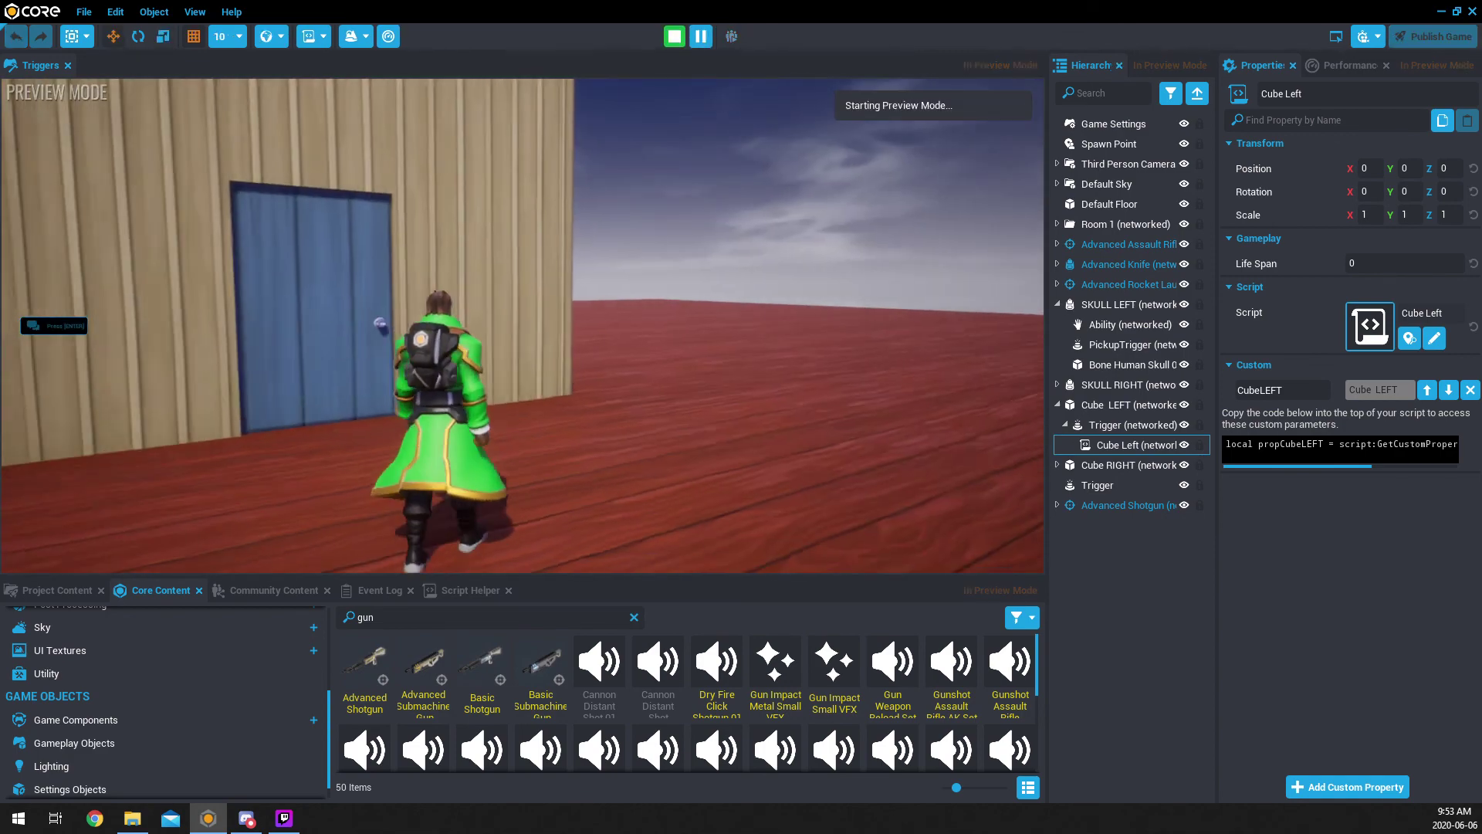
key("w")
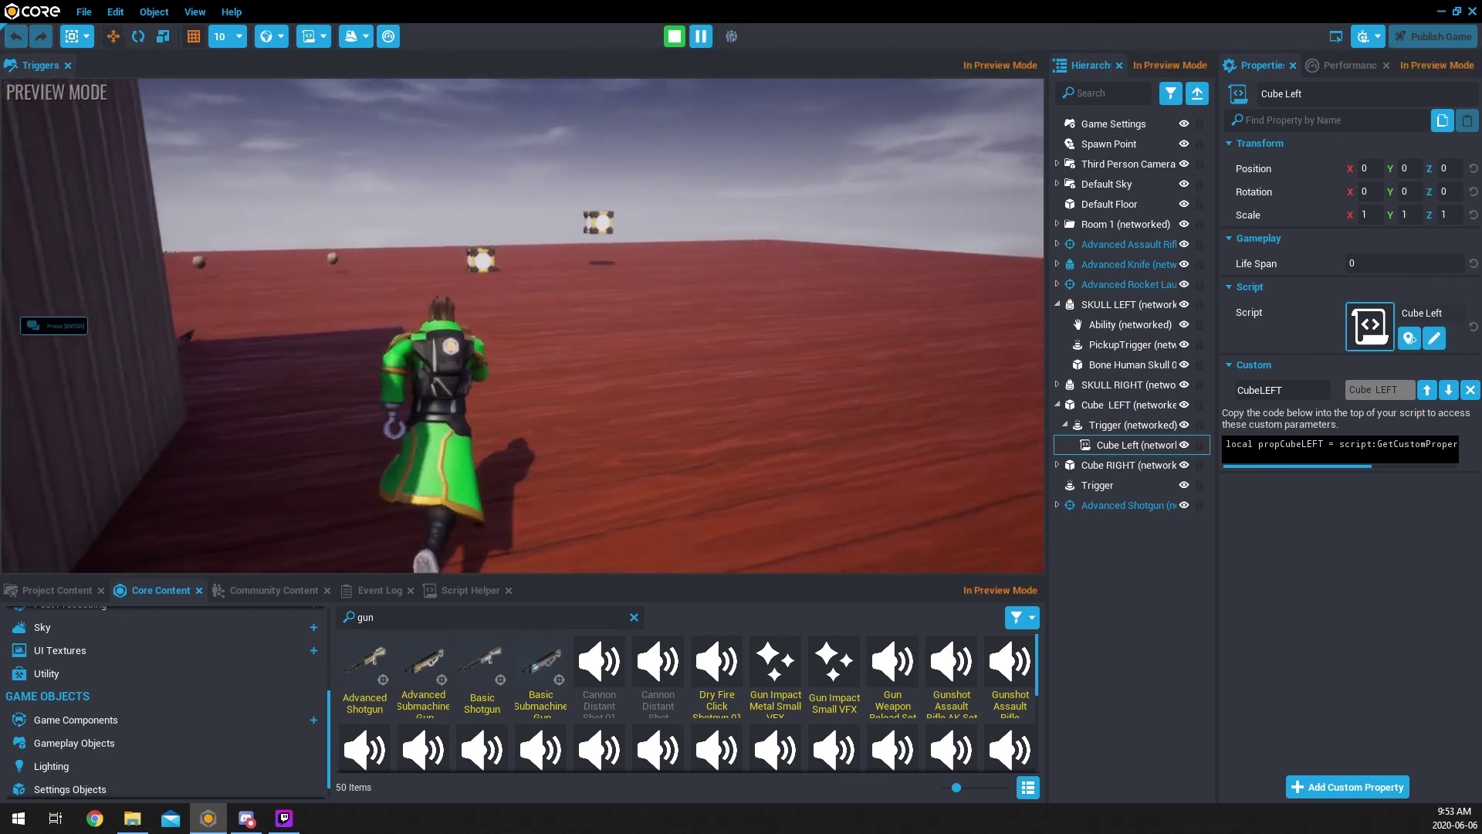
key("w")
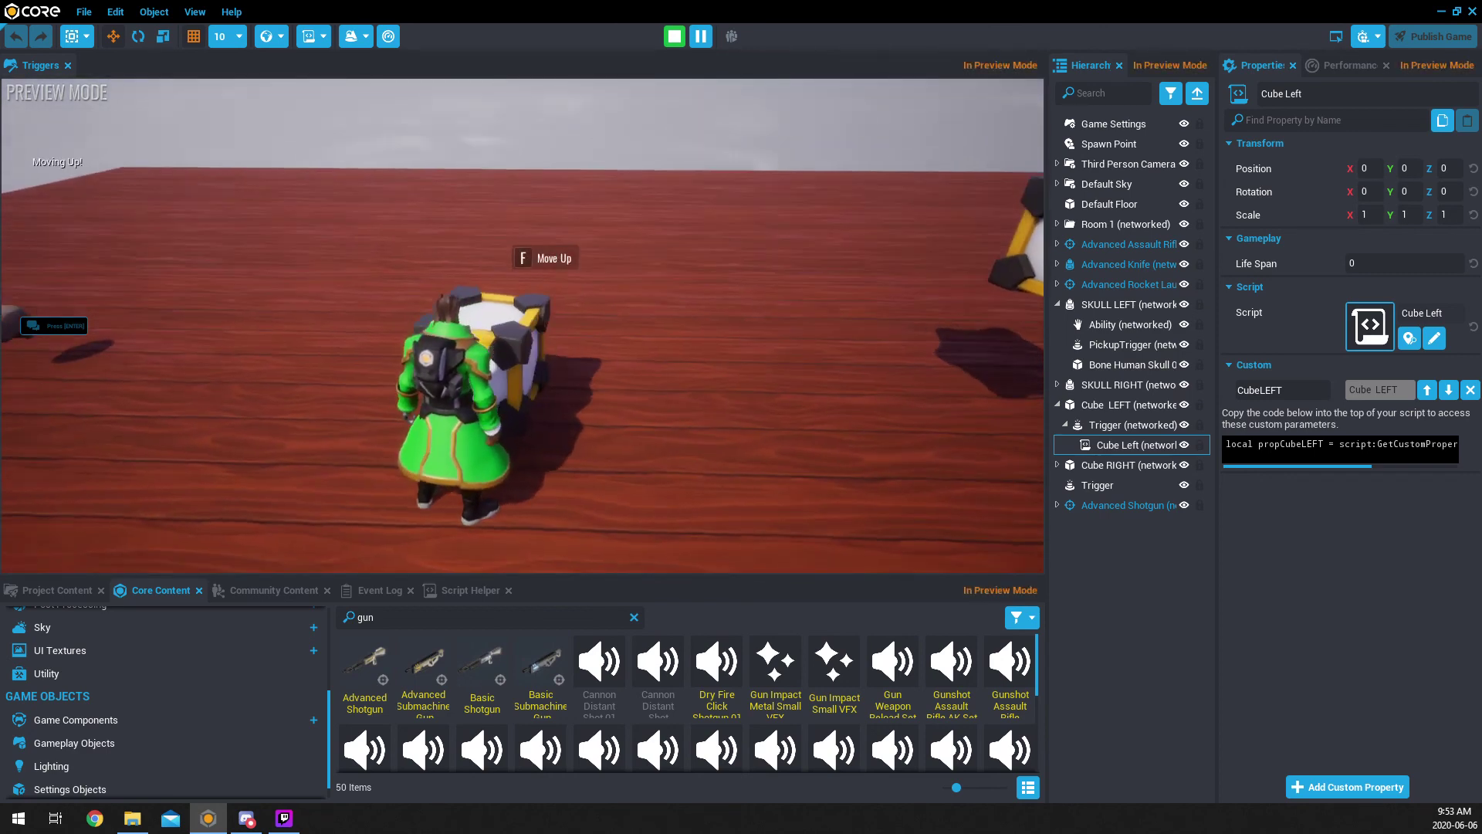
key("f")
key("f")
key("f")
key("f")
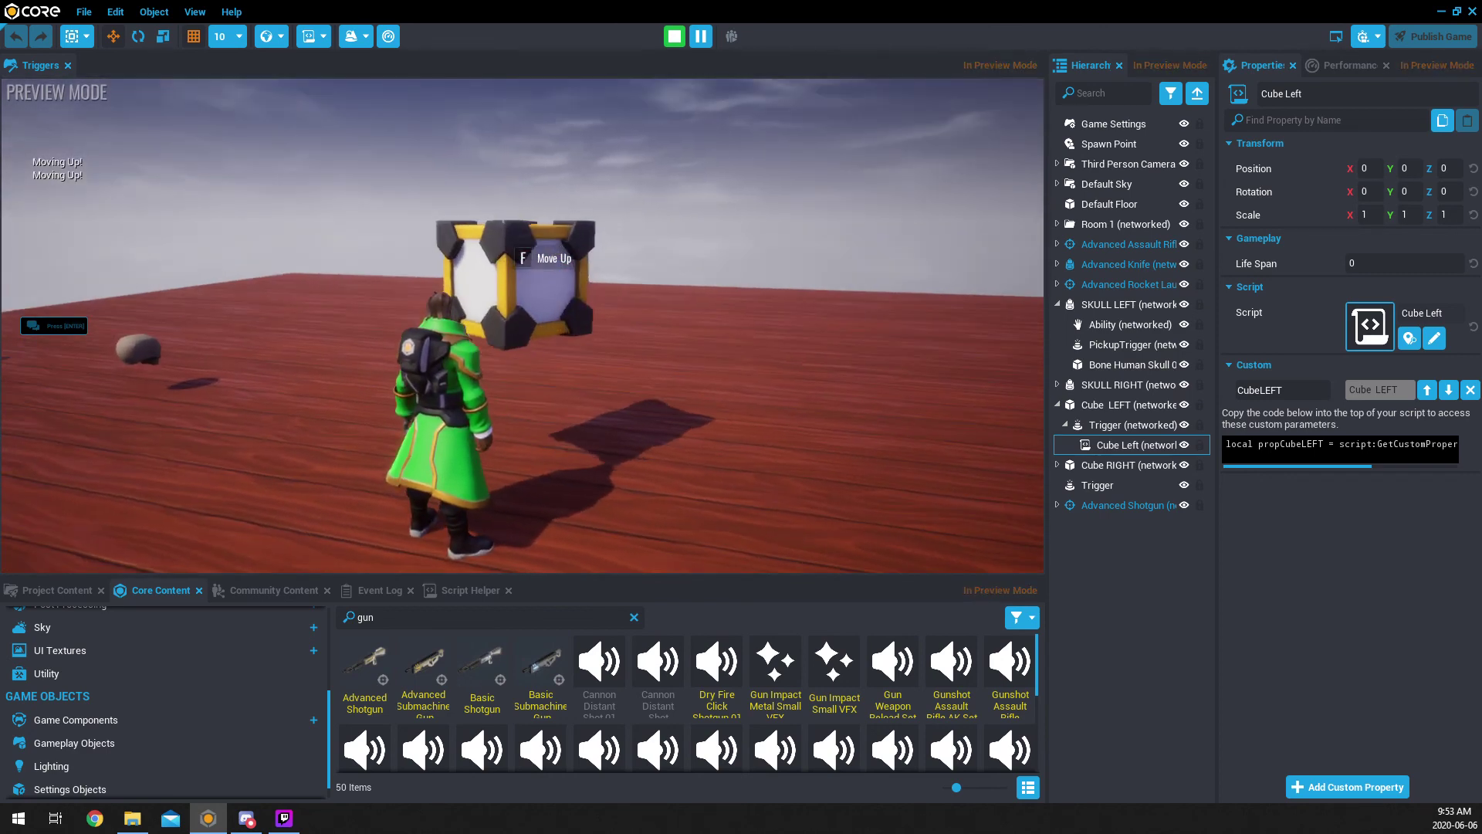
key("f")
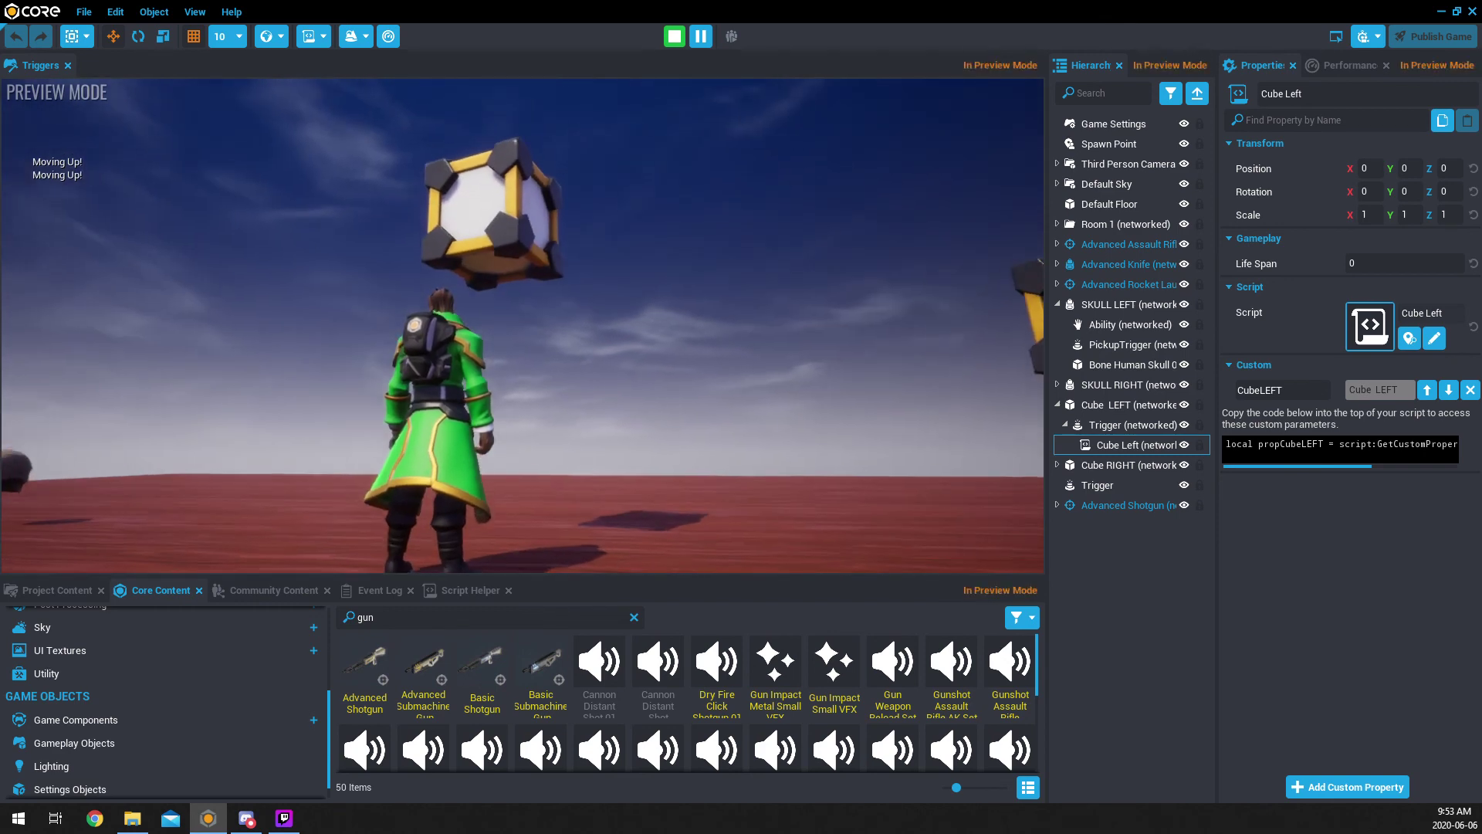
key("space")
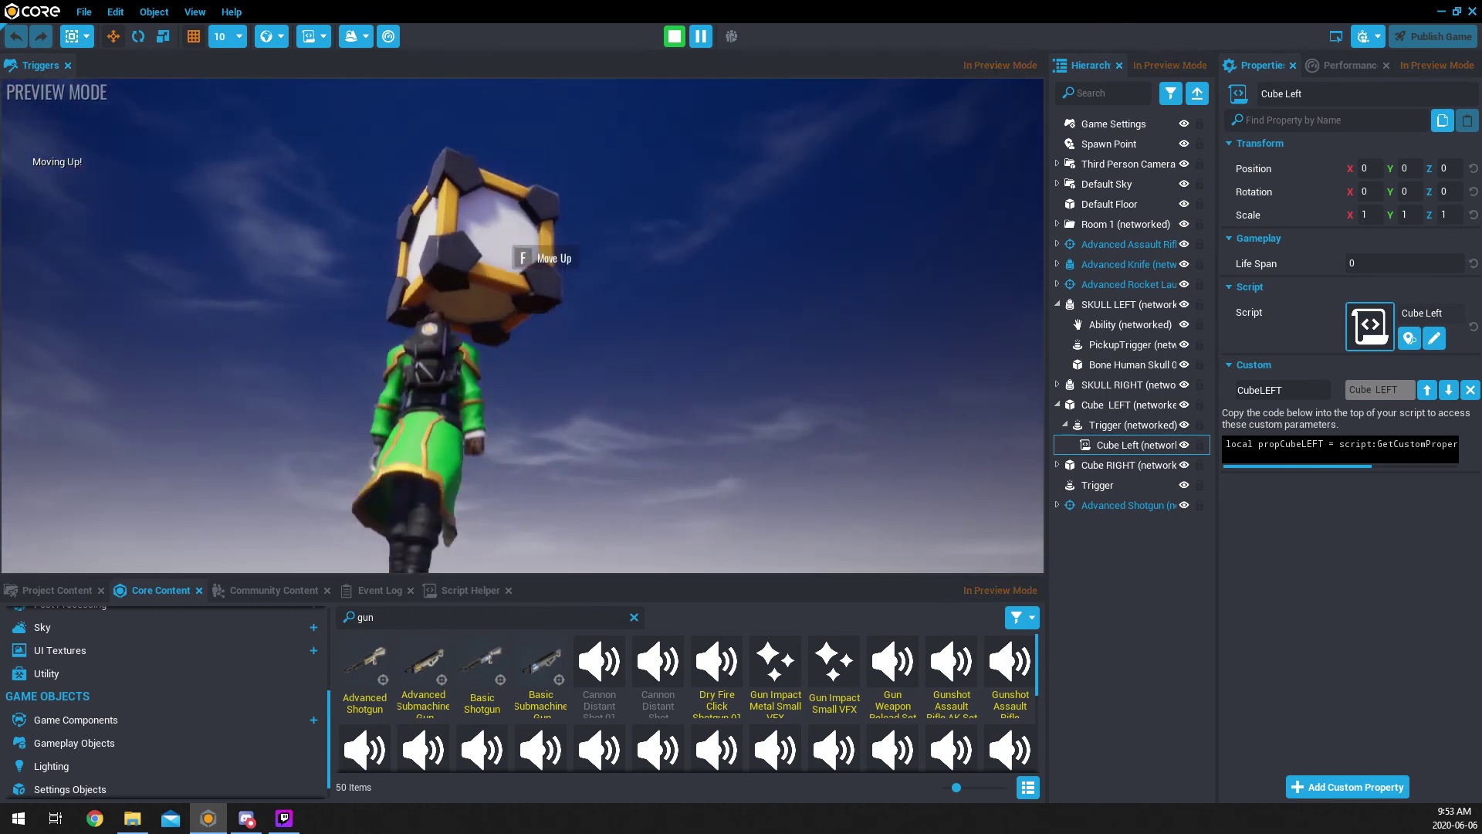
key("space")
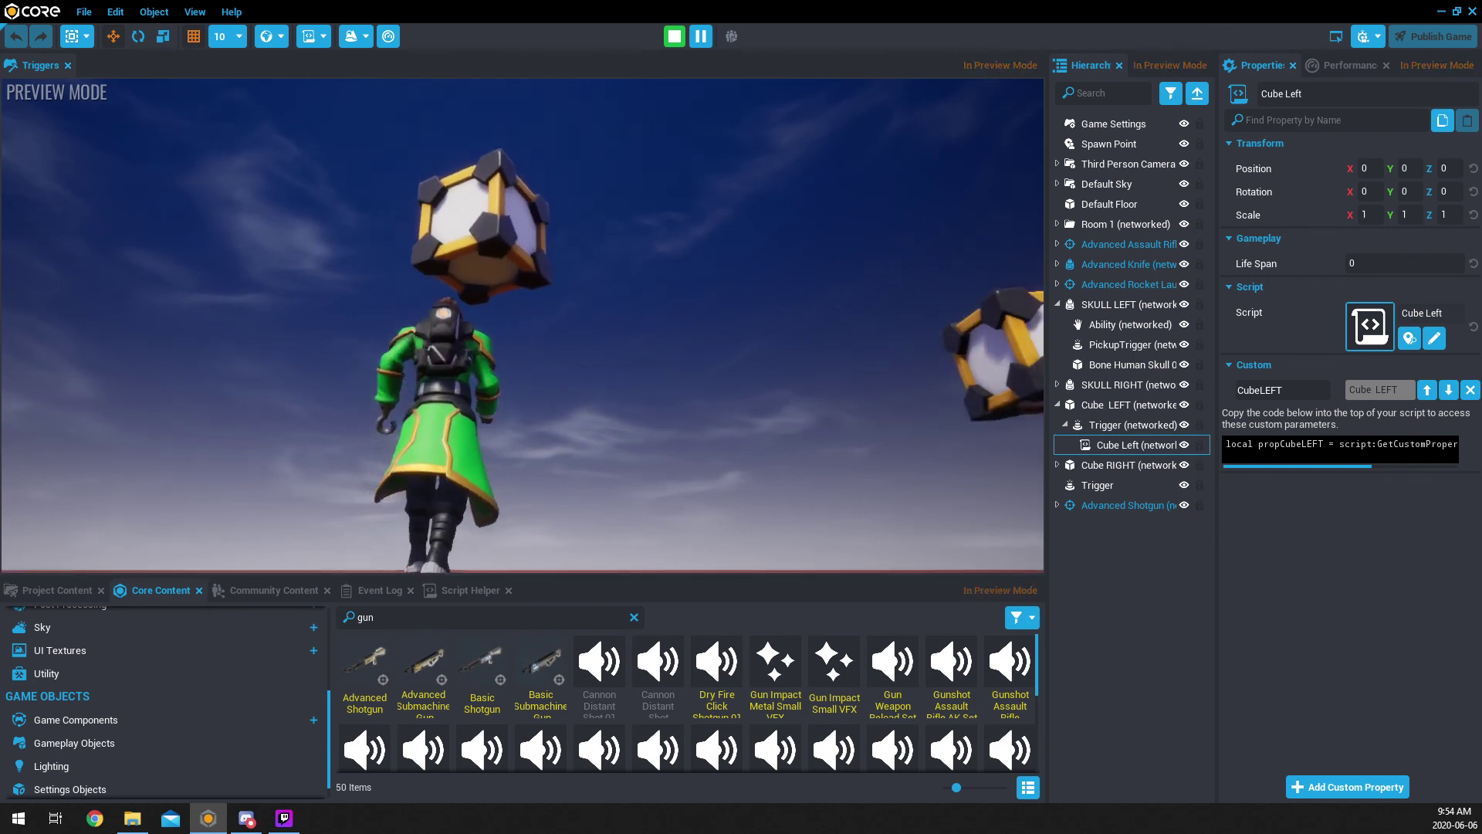
key("=")
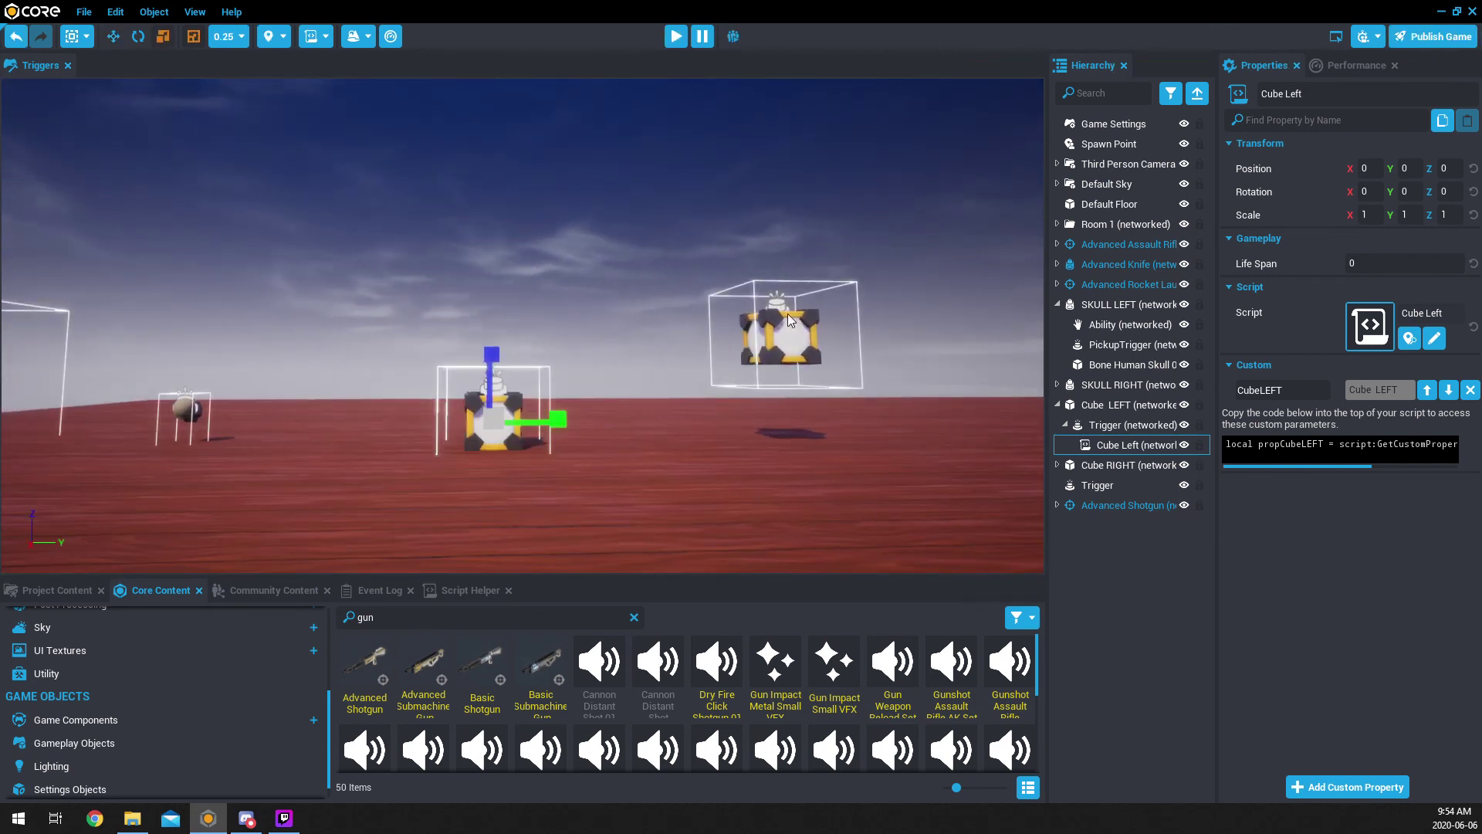